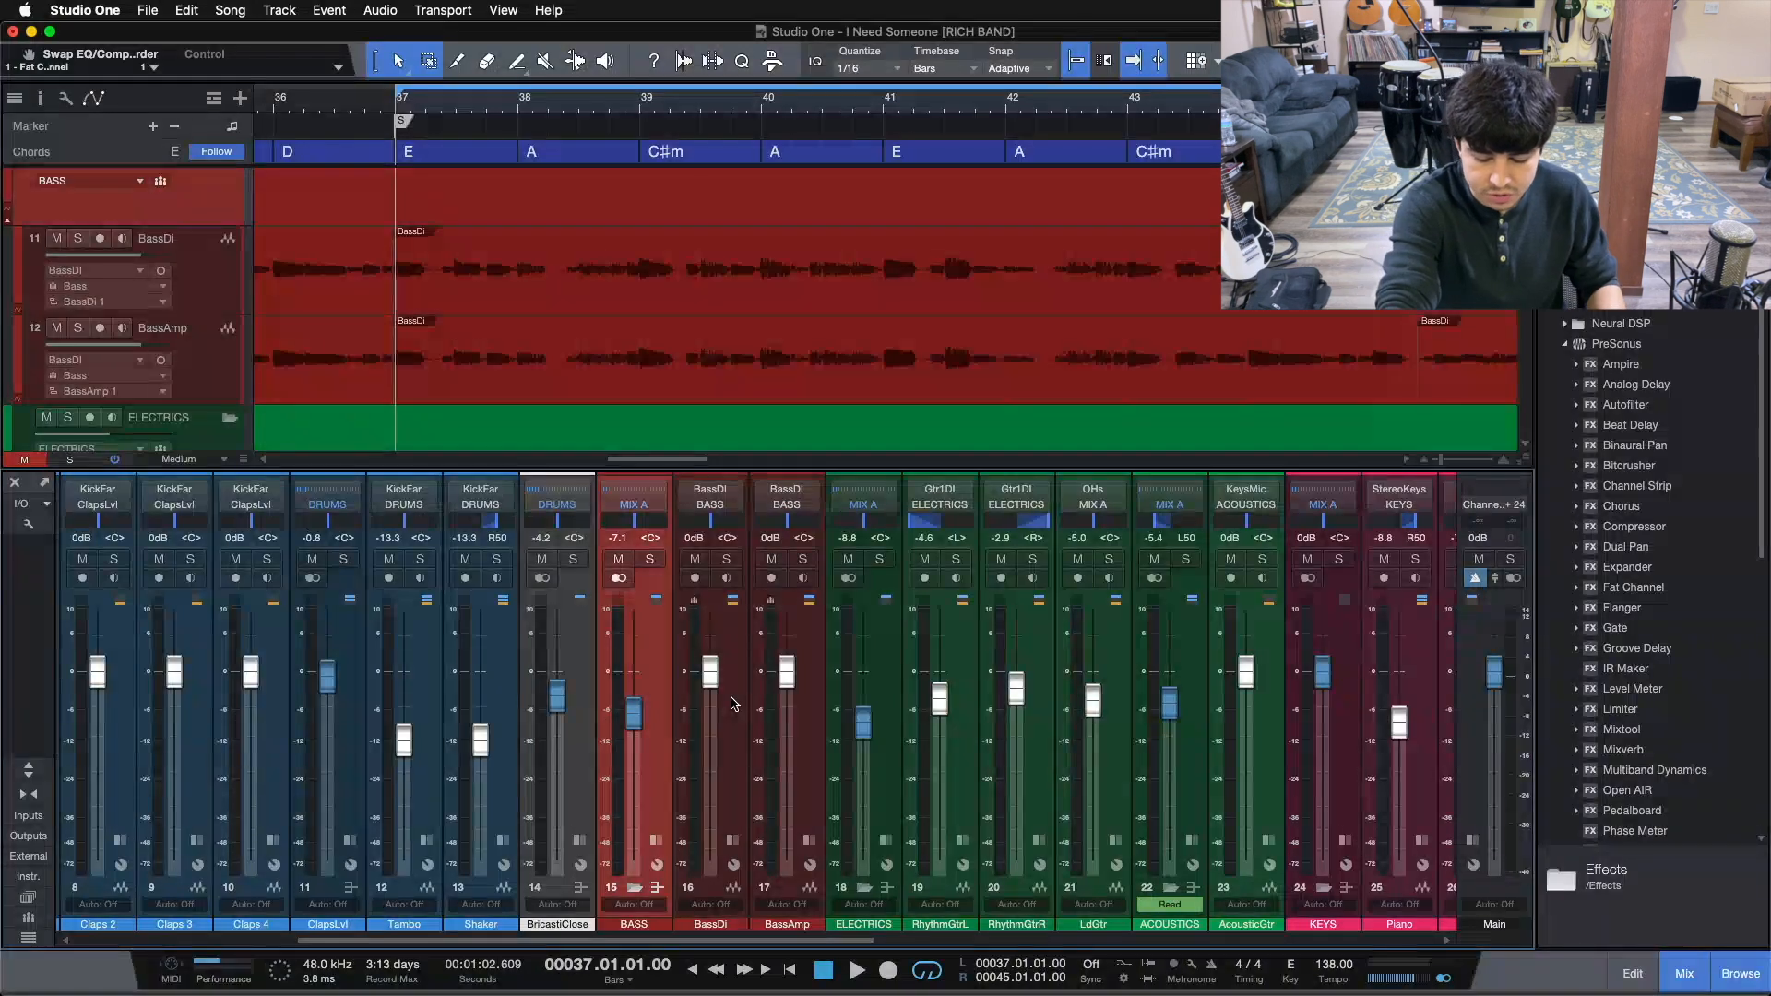
- Audition the mix with the BASS bus soloed and add Multiband Dynamics to the end of its insert chain
key(space)
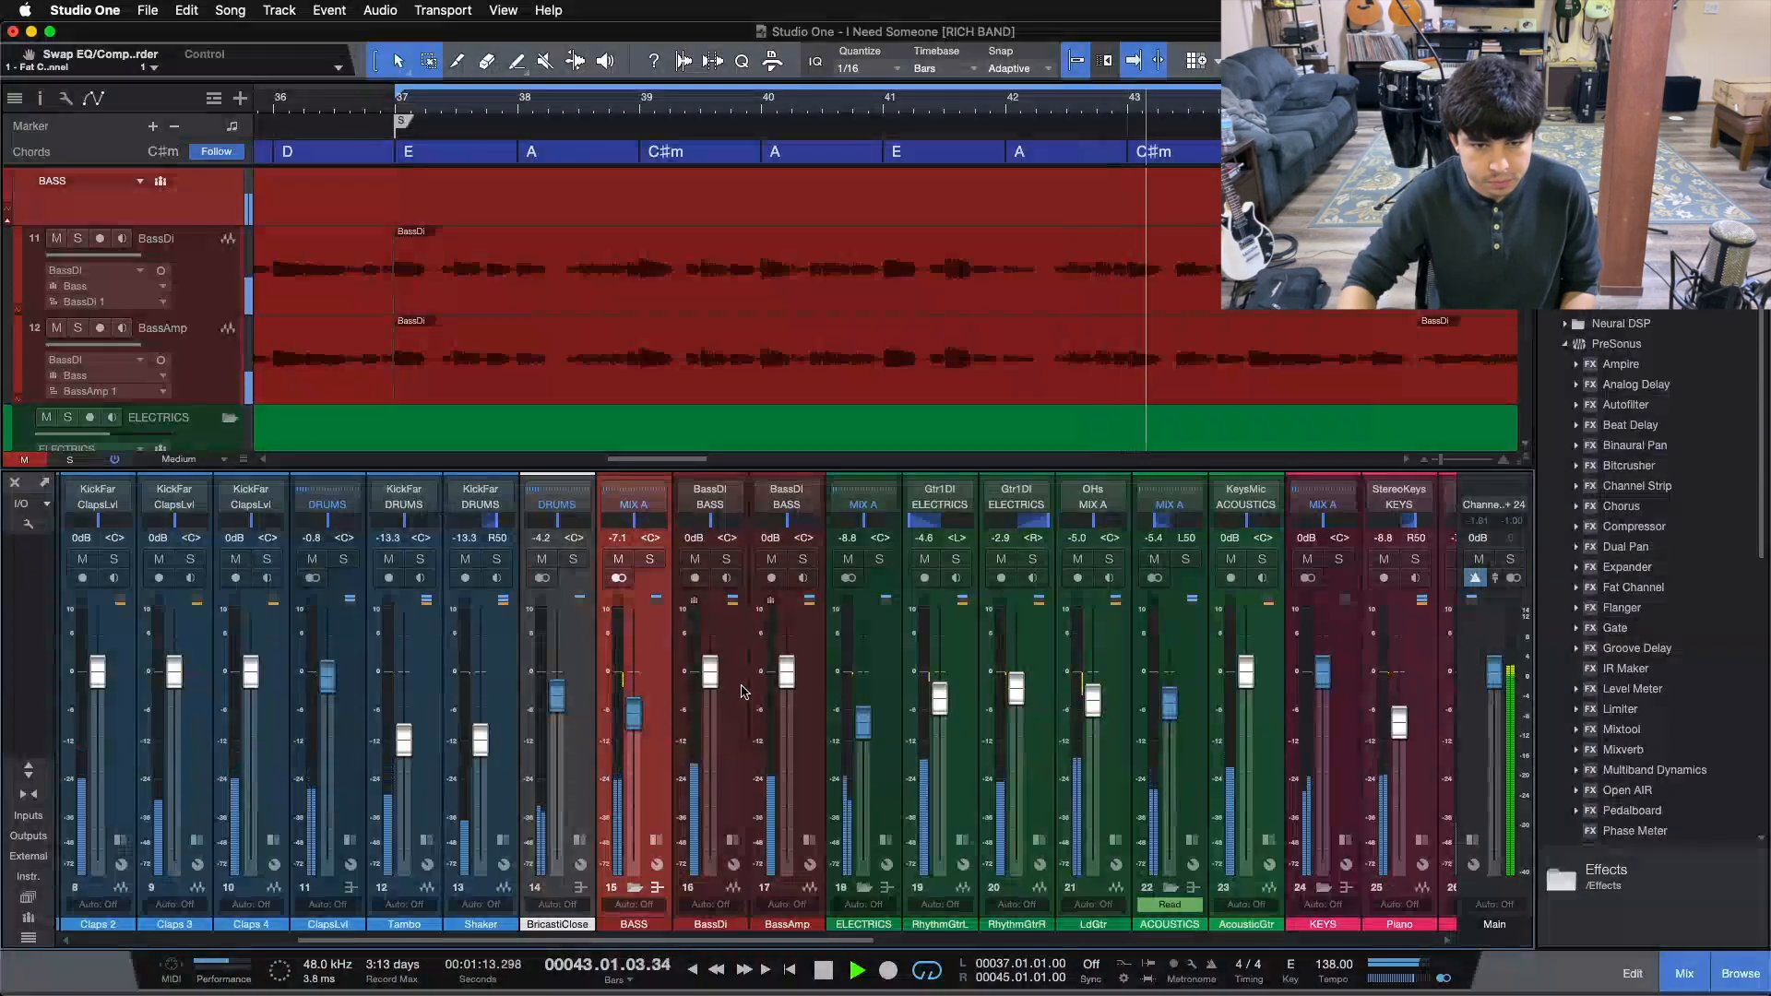
click(651, 559)
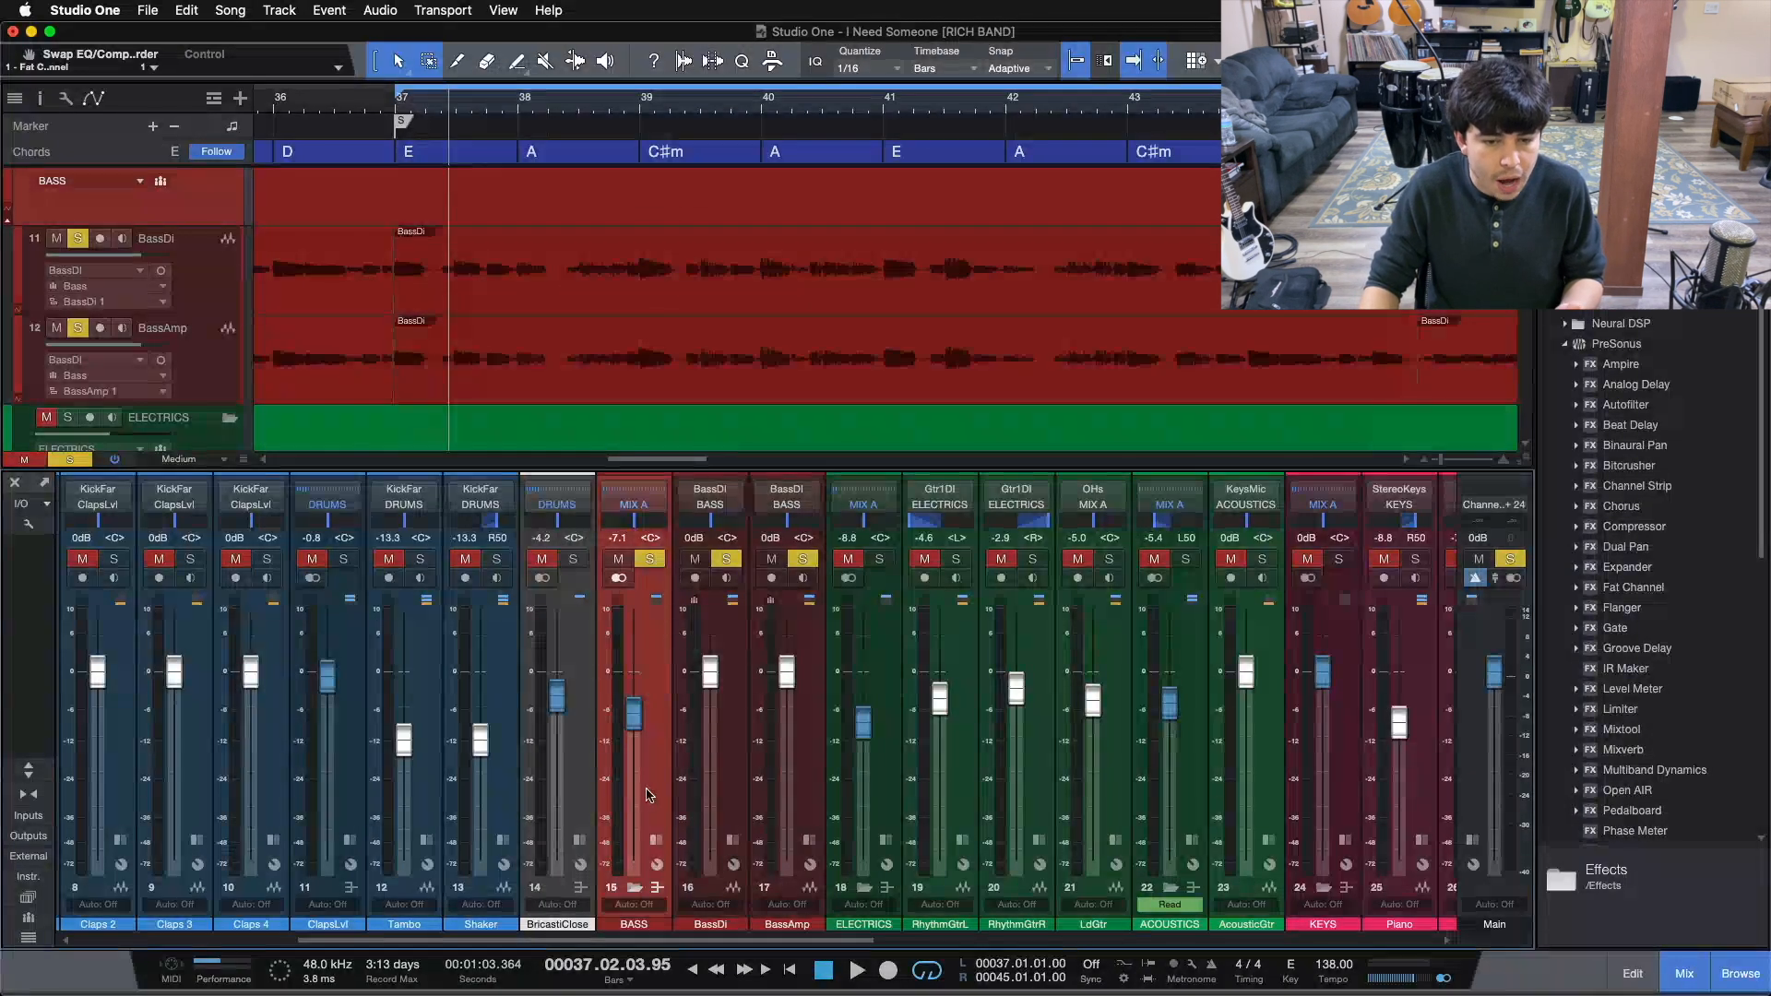
click(655, 839)
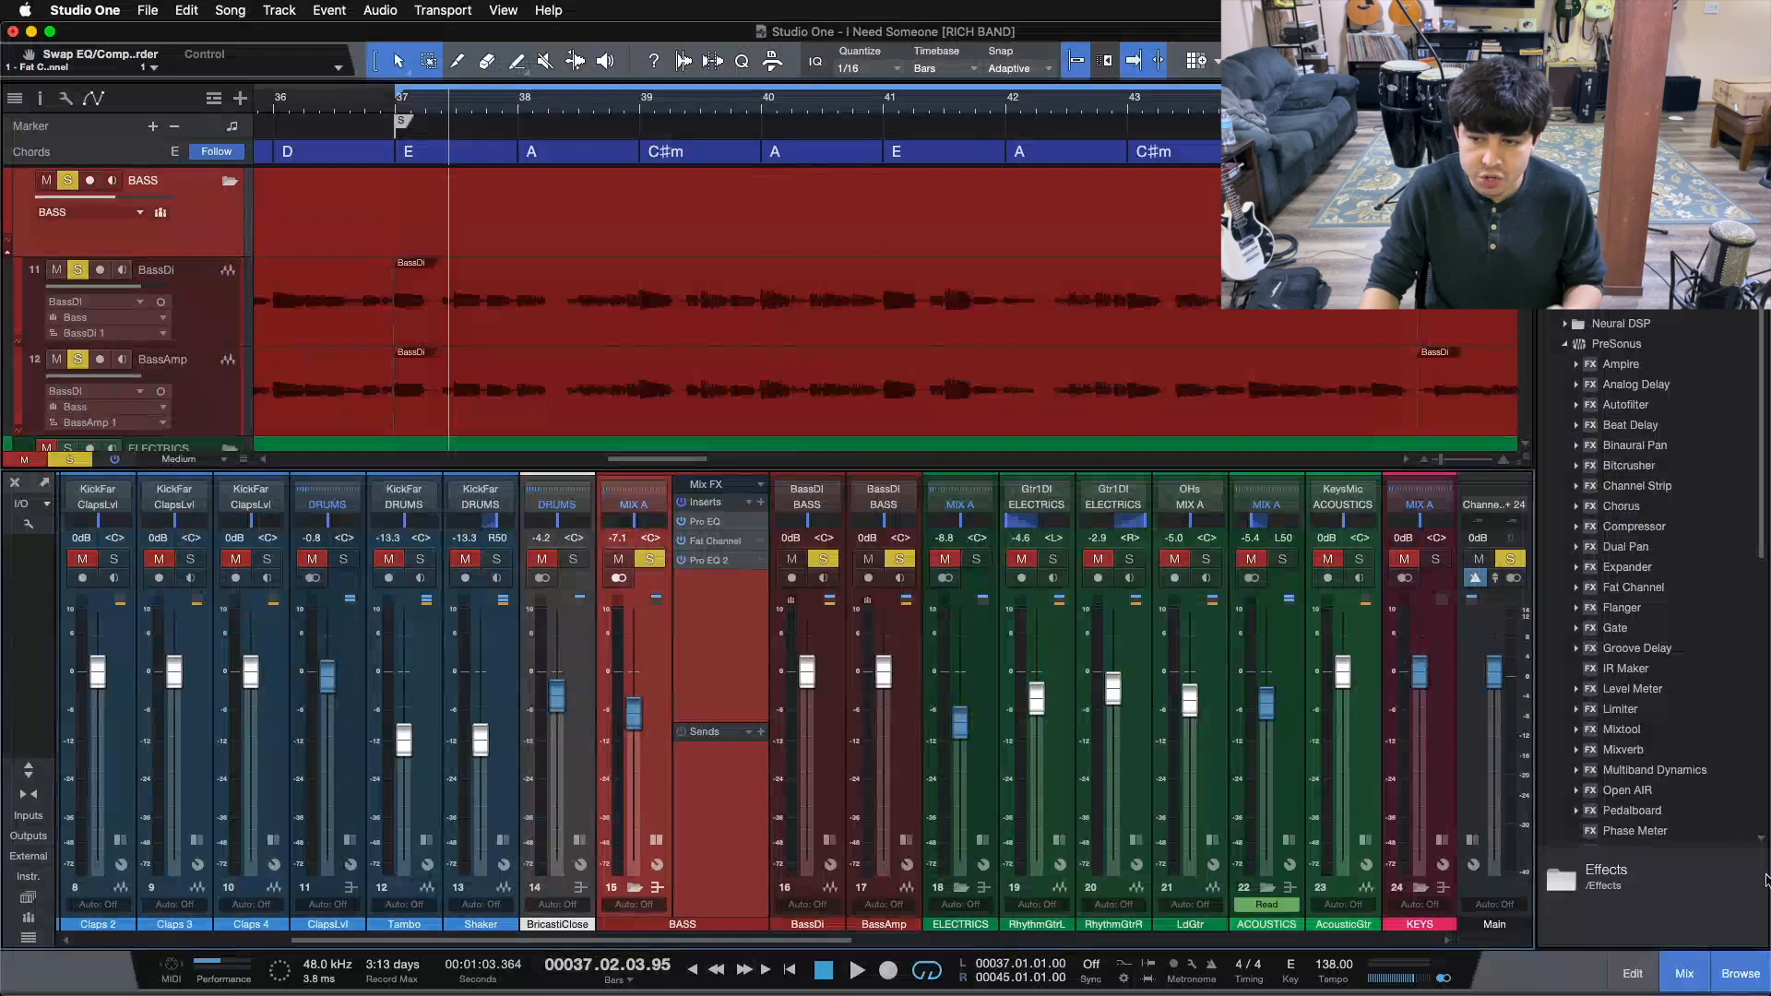
drag(1638, 779, 718, 617)
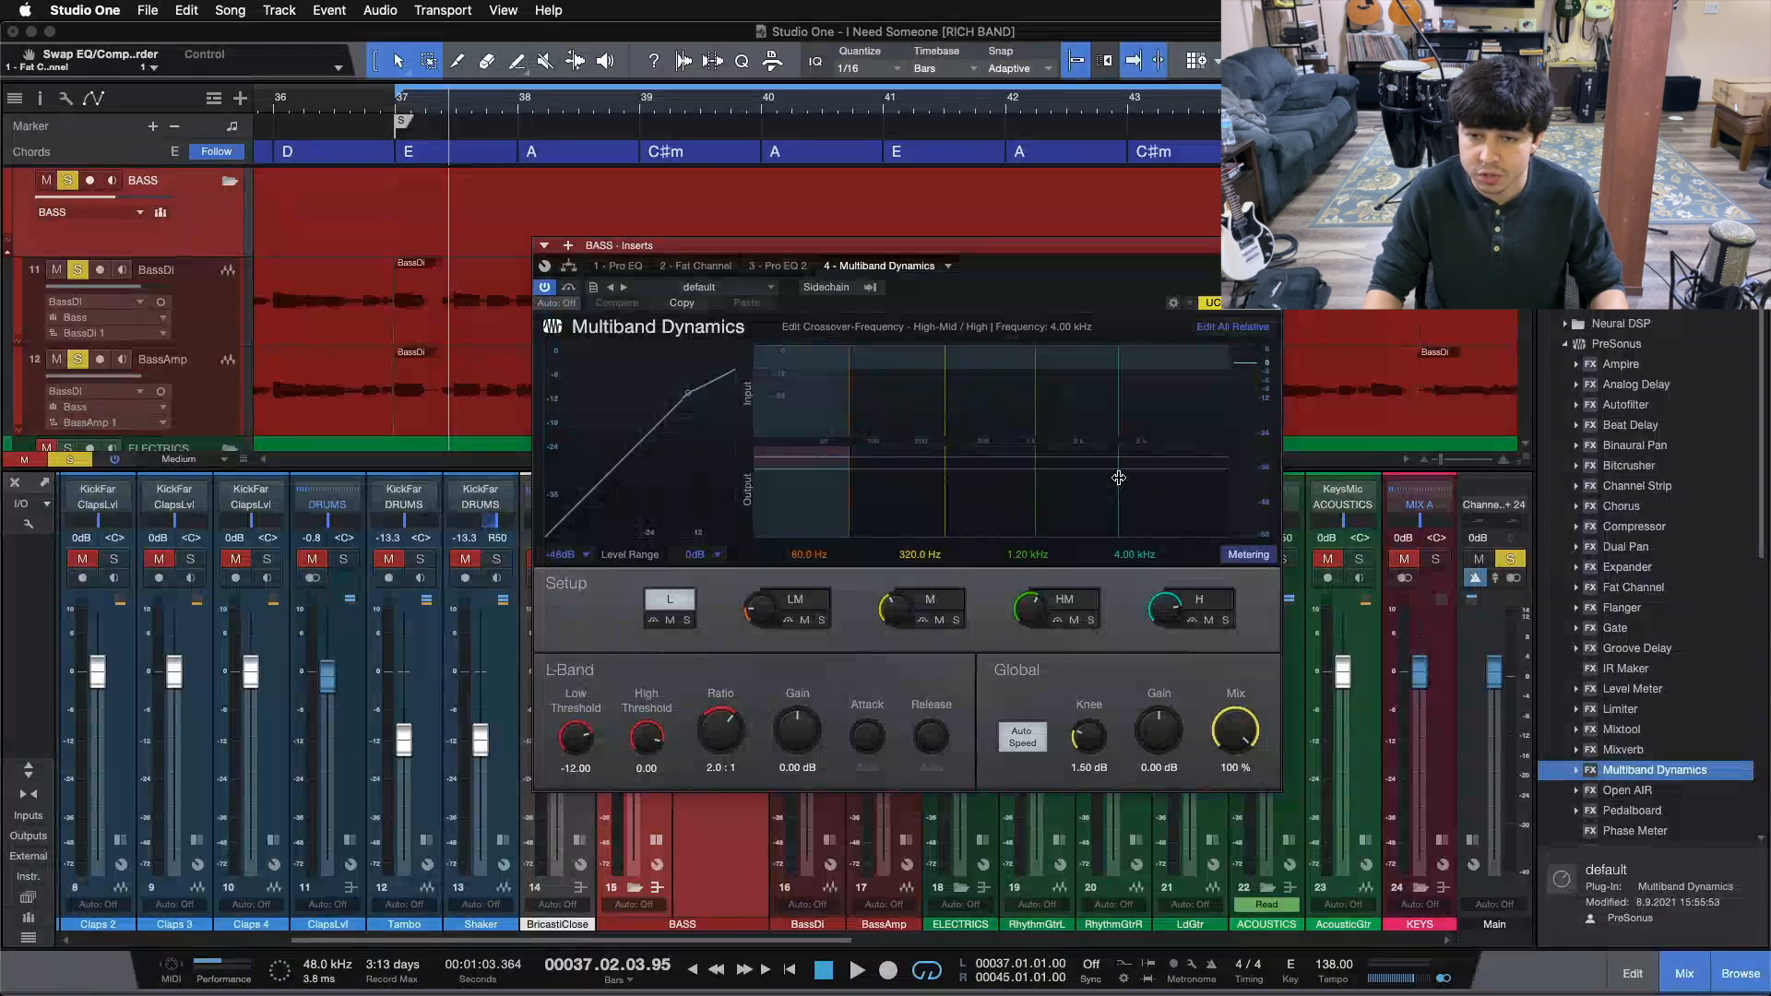
- Push the three upper crossover frequencies to Max and set the low/low-mid crossover to 180 Hz
drag(1119, 477, 1259, 484)
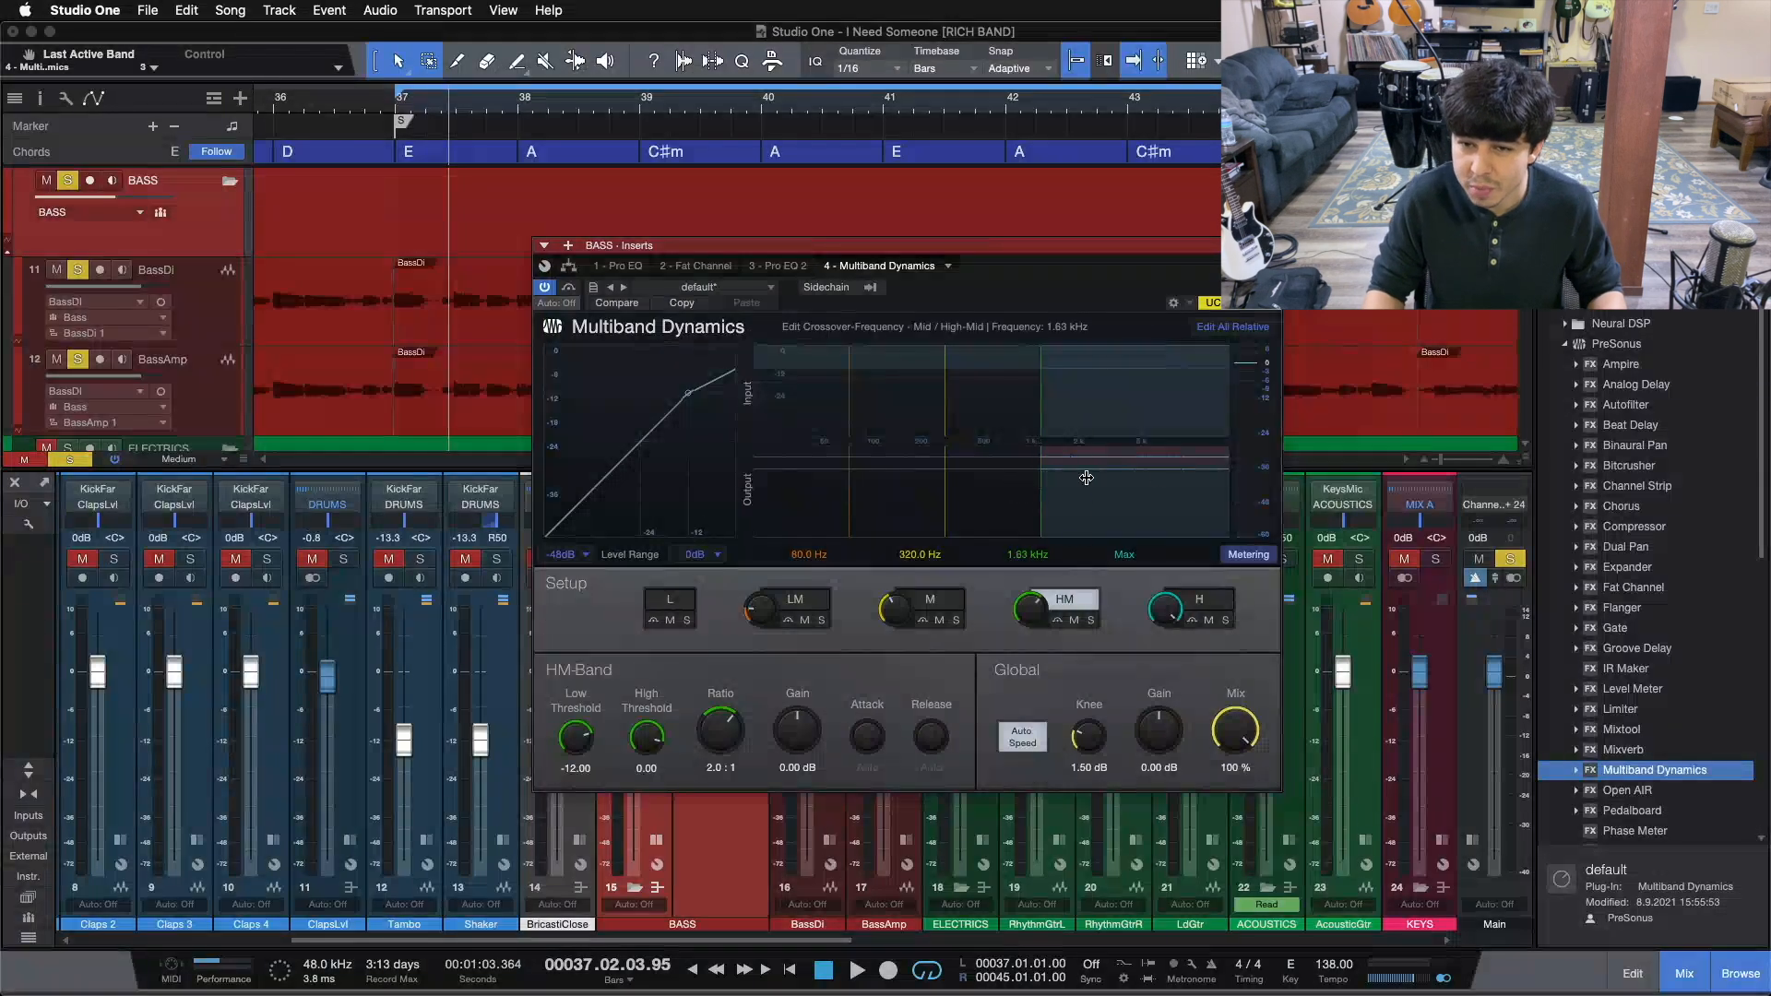
drag(1042, 478, 1311, 483)
drag(945, 494, 1346, 496)
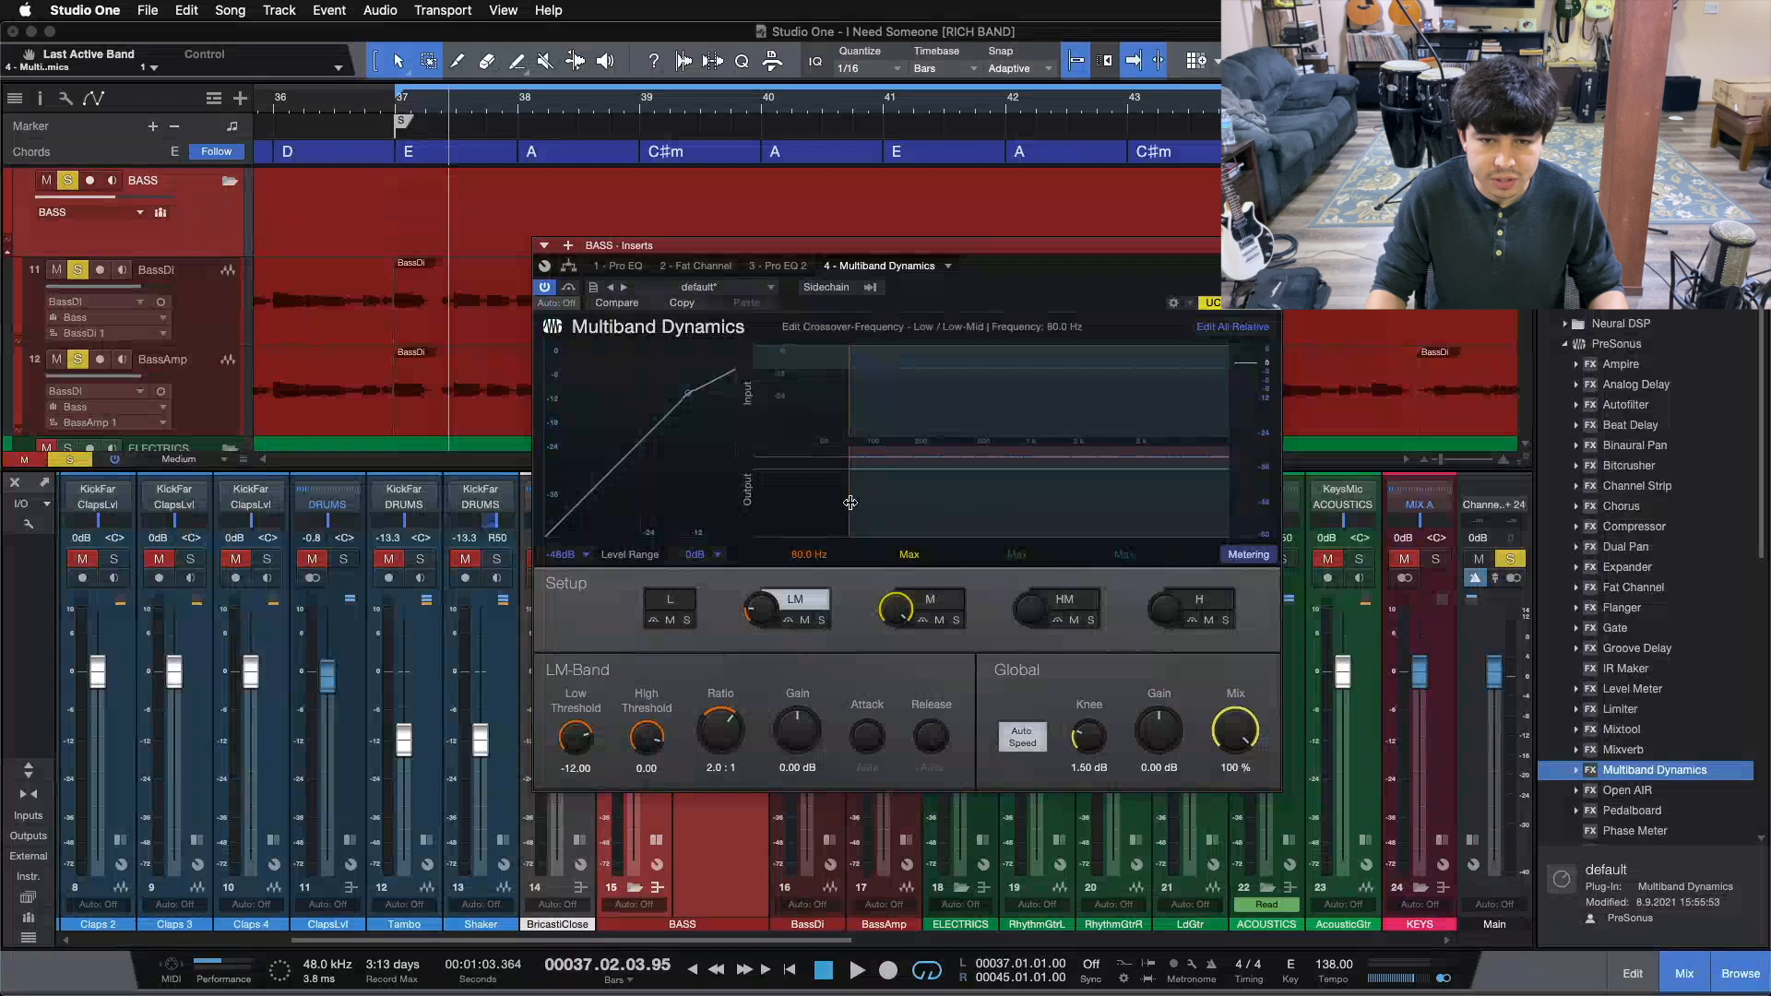
drag(849, 499, 905, 505)
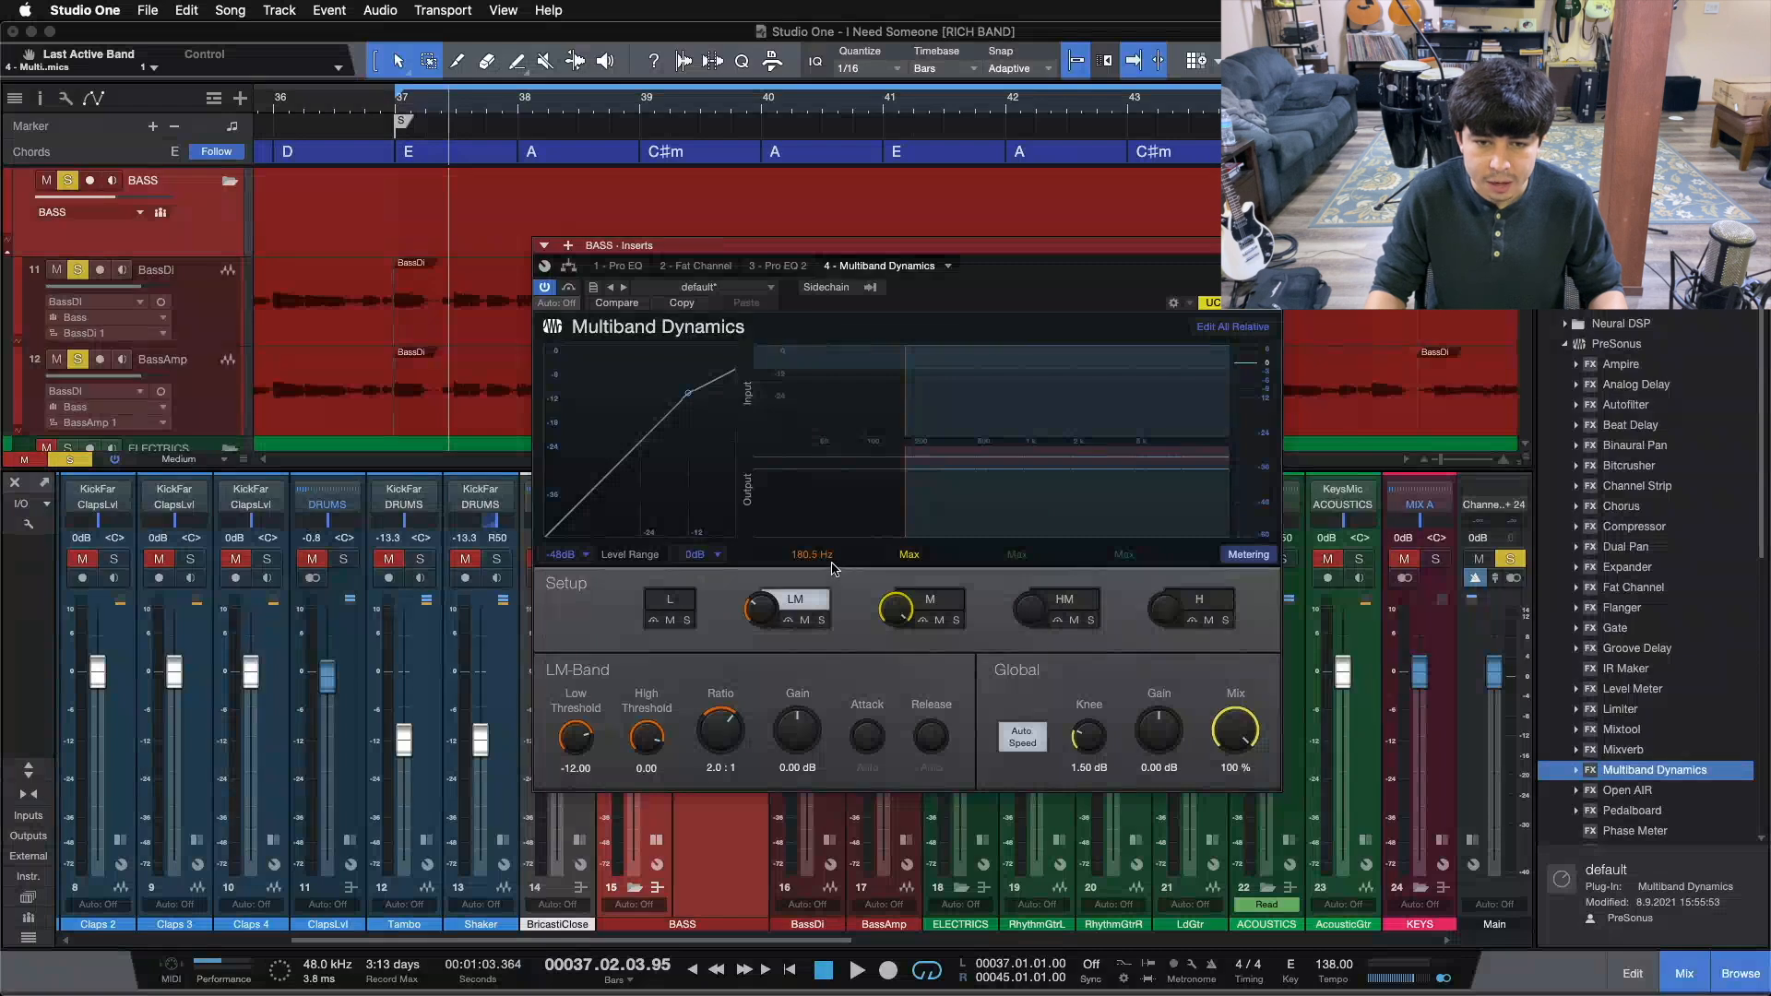
text(1)
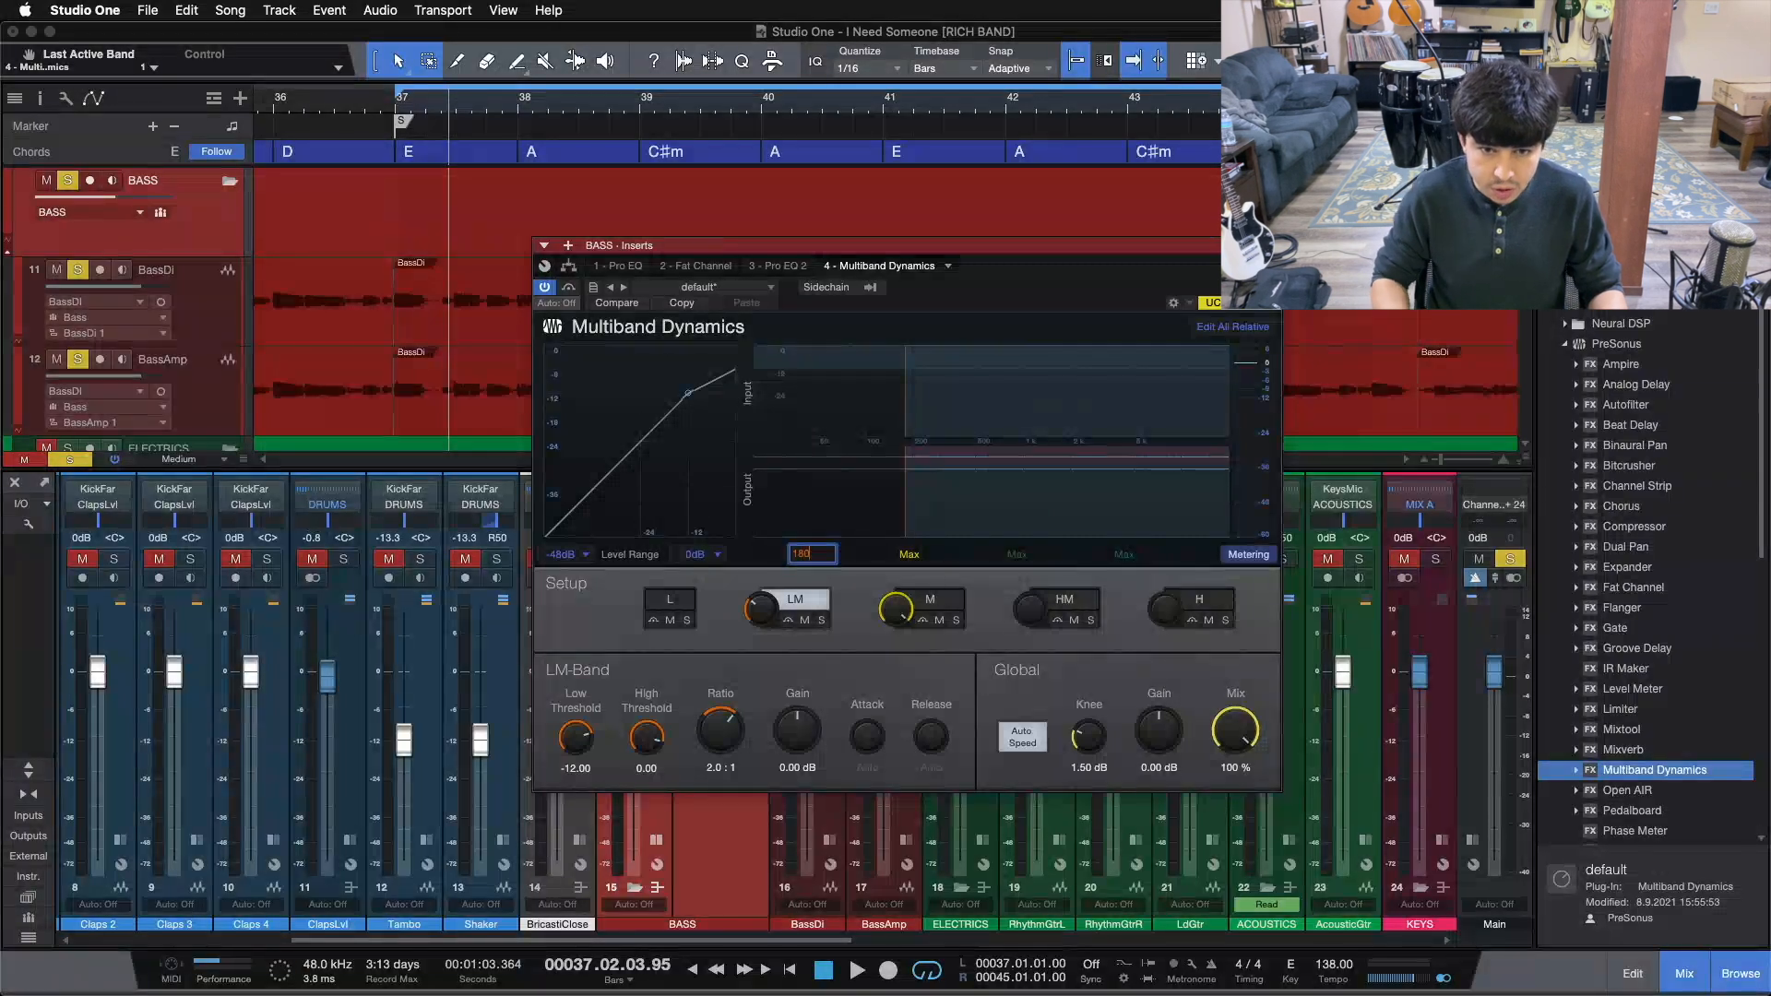
text(80)
key(Return)
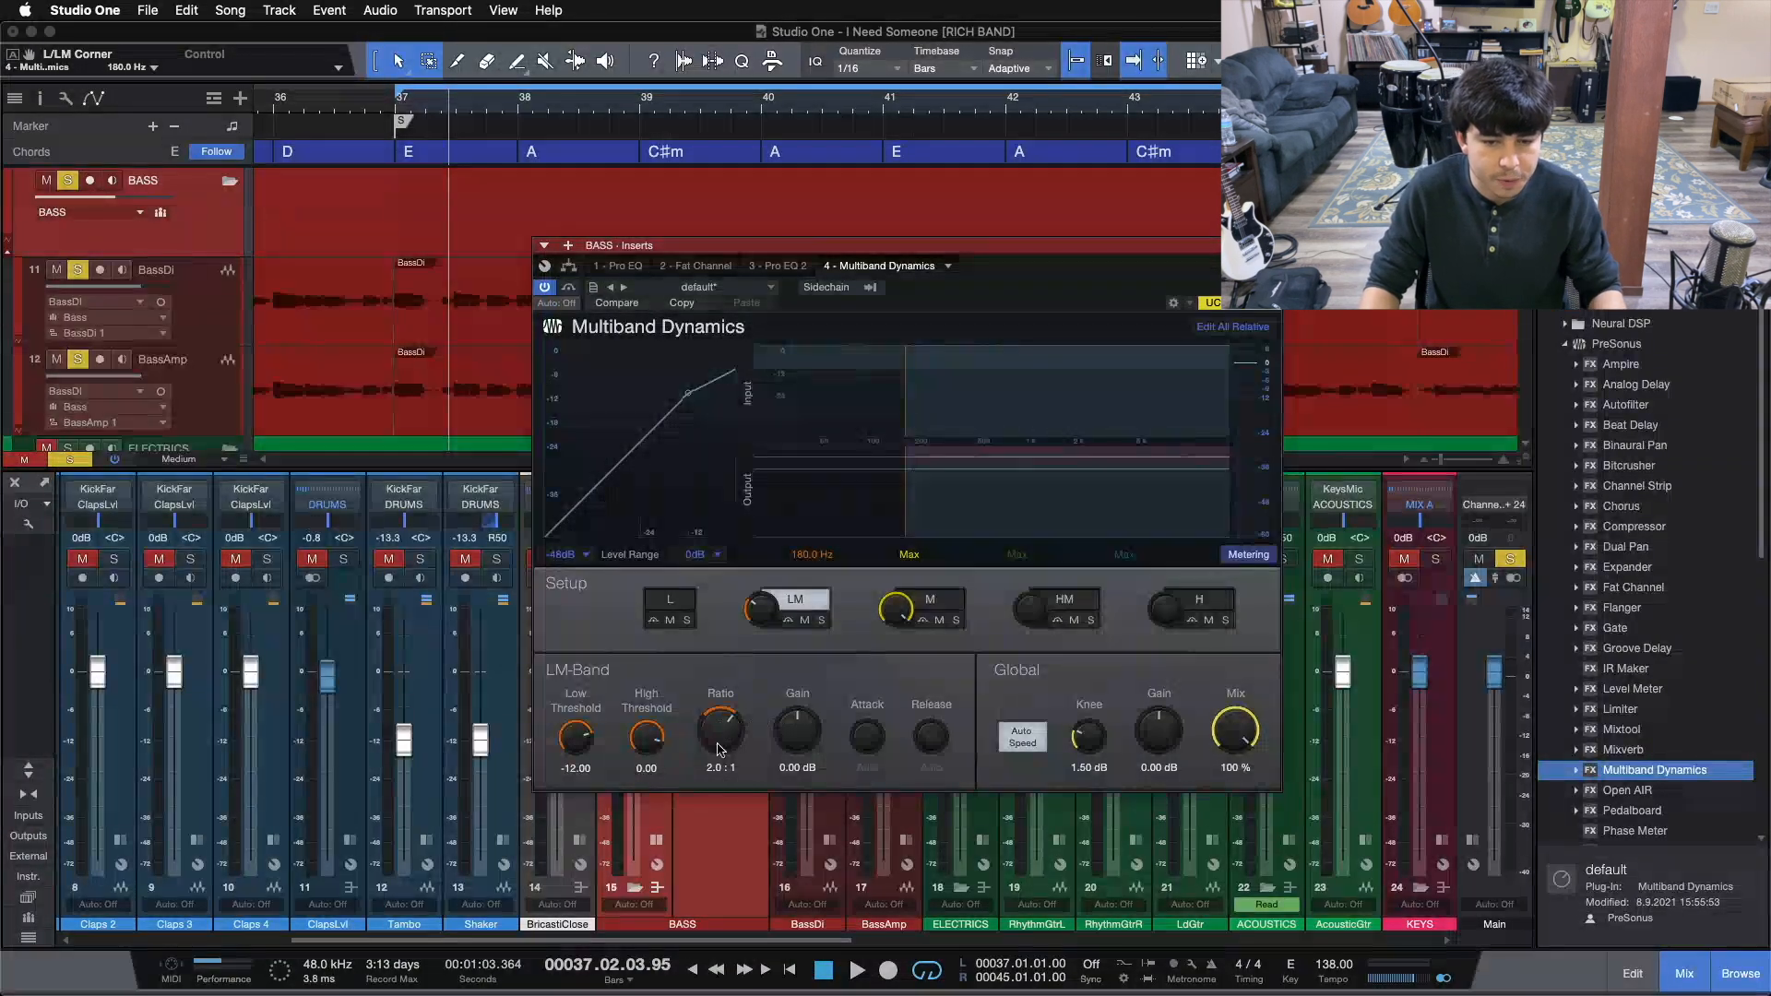
- Turn off Auto Speed and set the LM band to a 20:1 ratio with a 10 ms release
drag(713, 745, 710, 666)
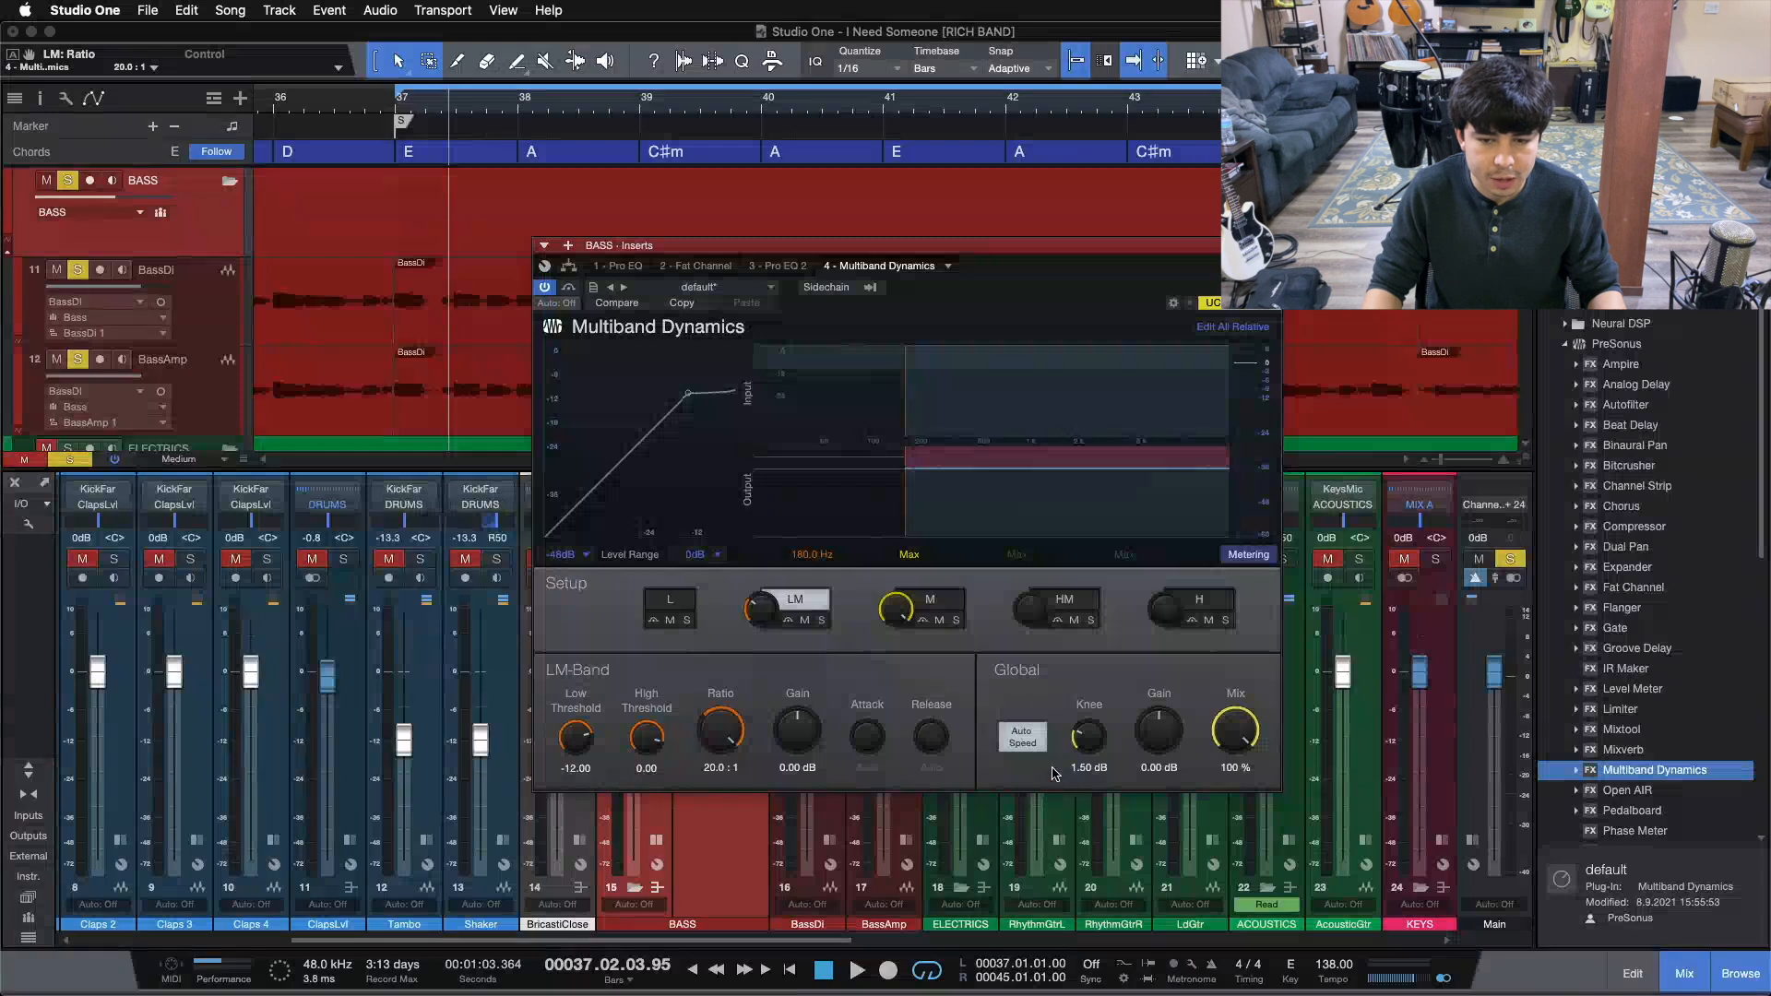
click(1022, 744)
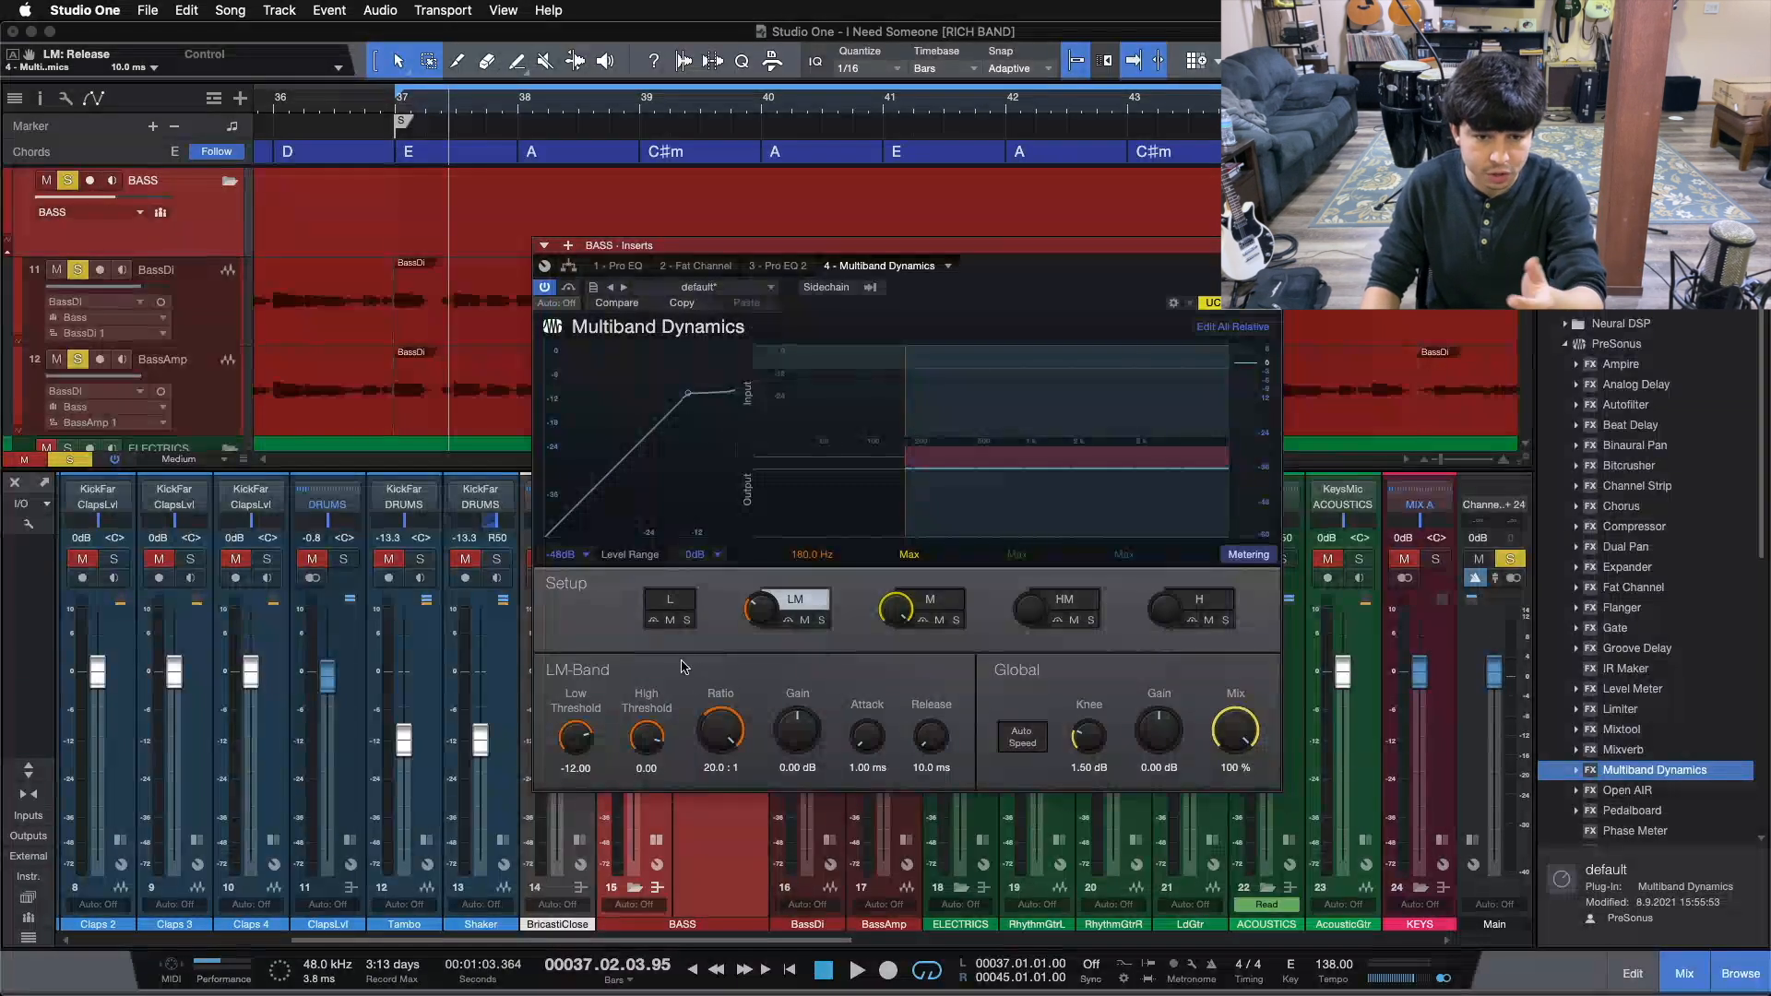
drag(1024, 247, 1340, 330)
- Reset the LM band's ratio to 1:1 and set the L band to a 20:1 ratio with a 10 ms release
click(994, 656)
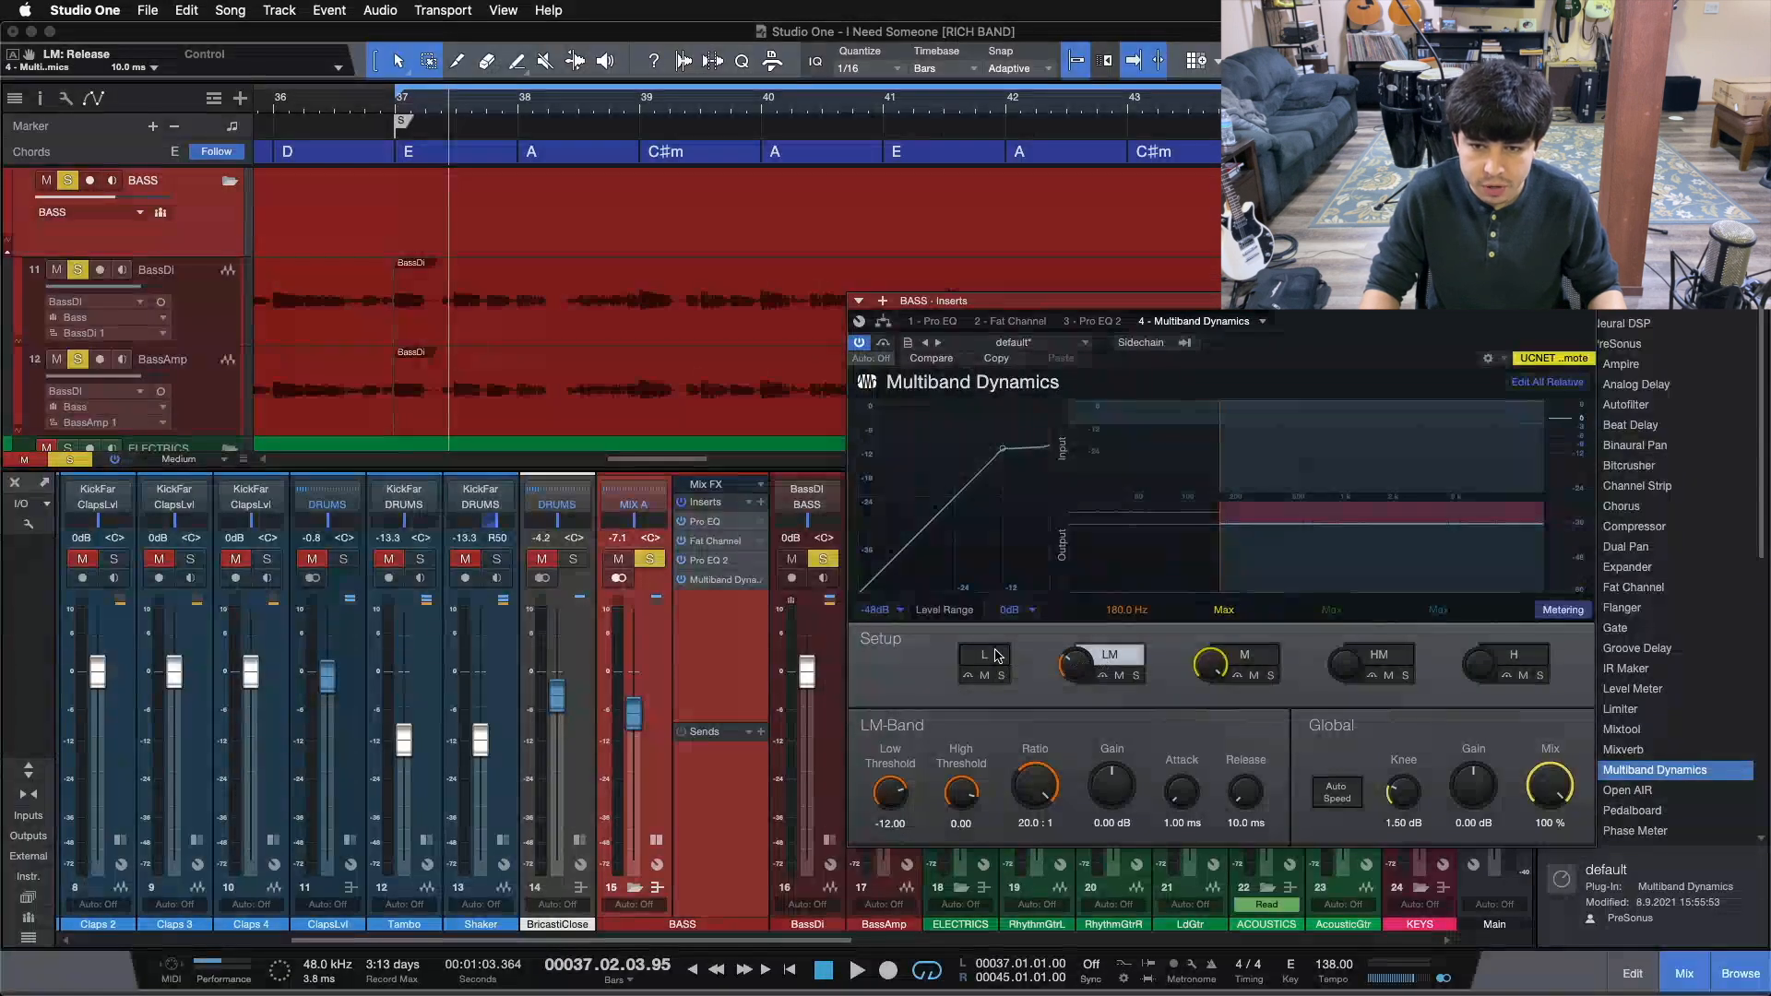
click(1131, 655)
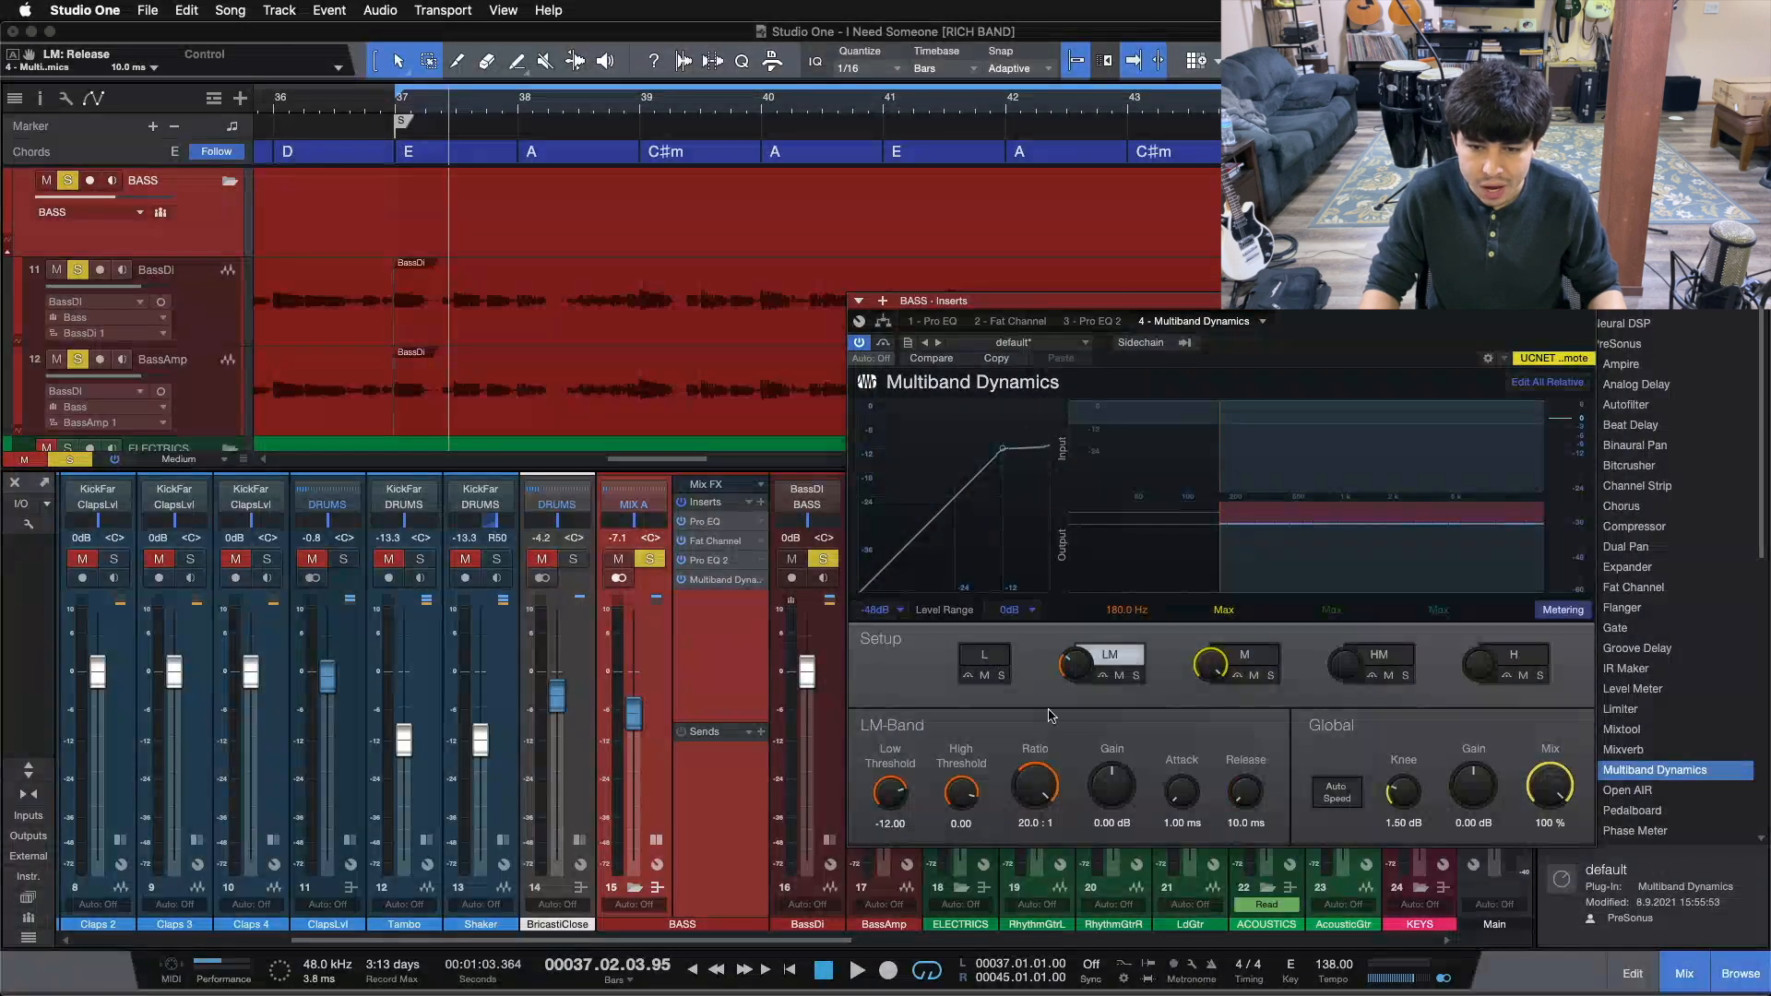
super+click(1034, 785)
click(998, 656)
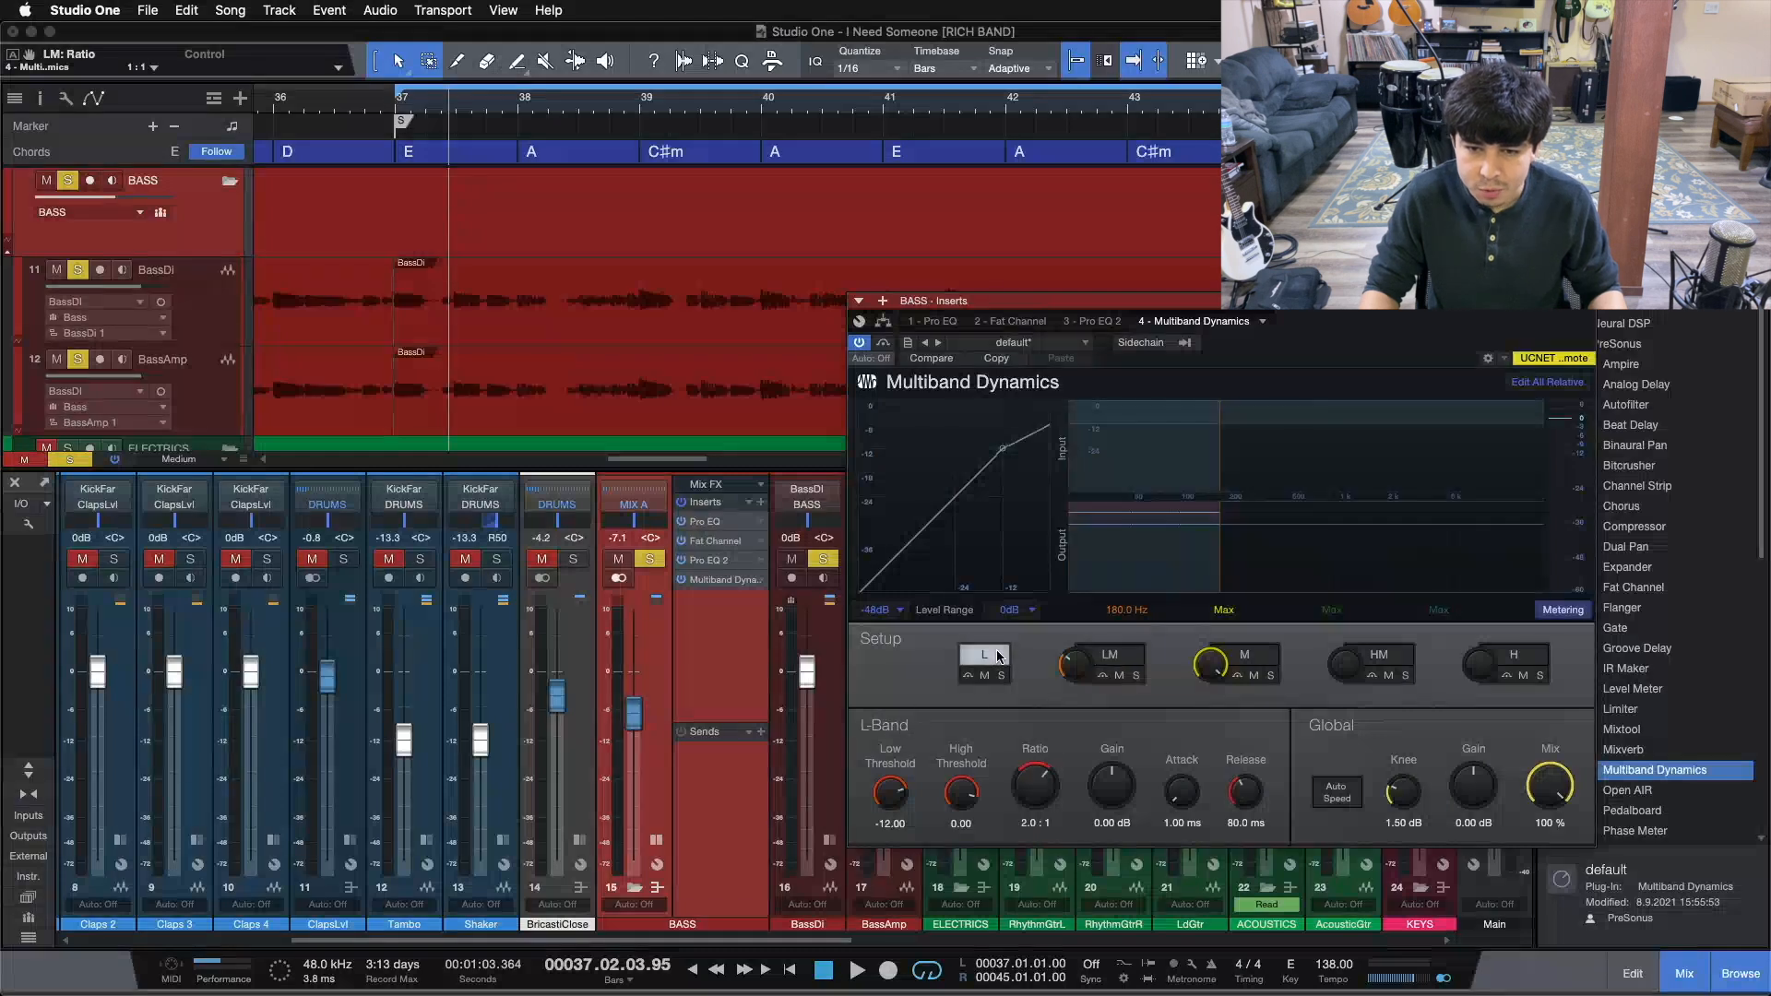
drag(1037, 799, 1171, 775)
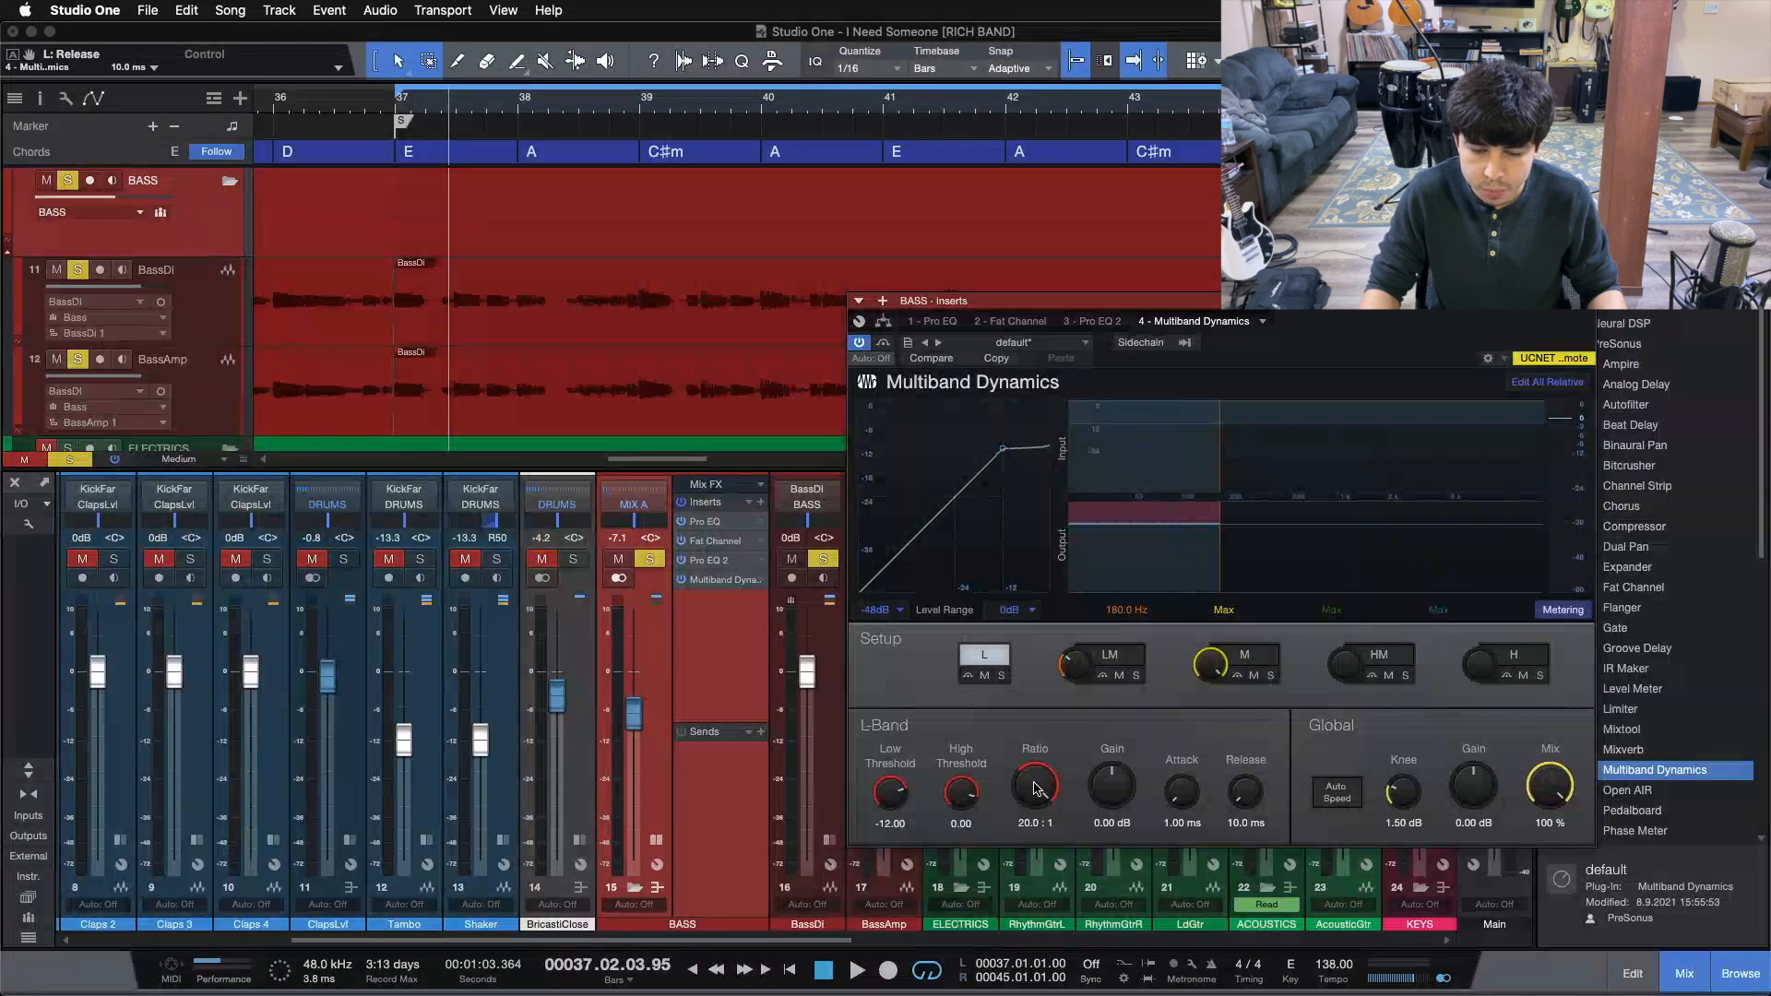
- Solo the L band during playback and lower its Low Threshold to -20.40 dB
key(space)
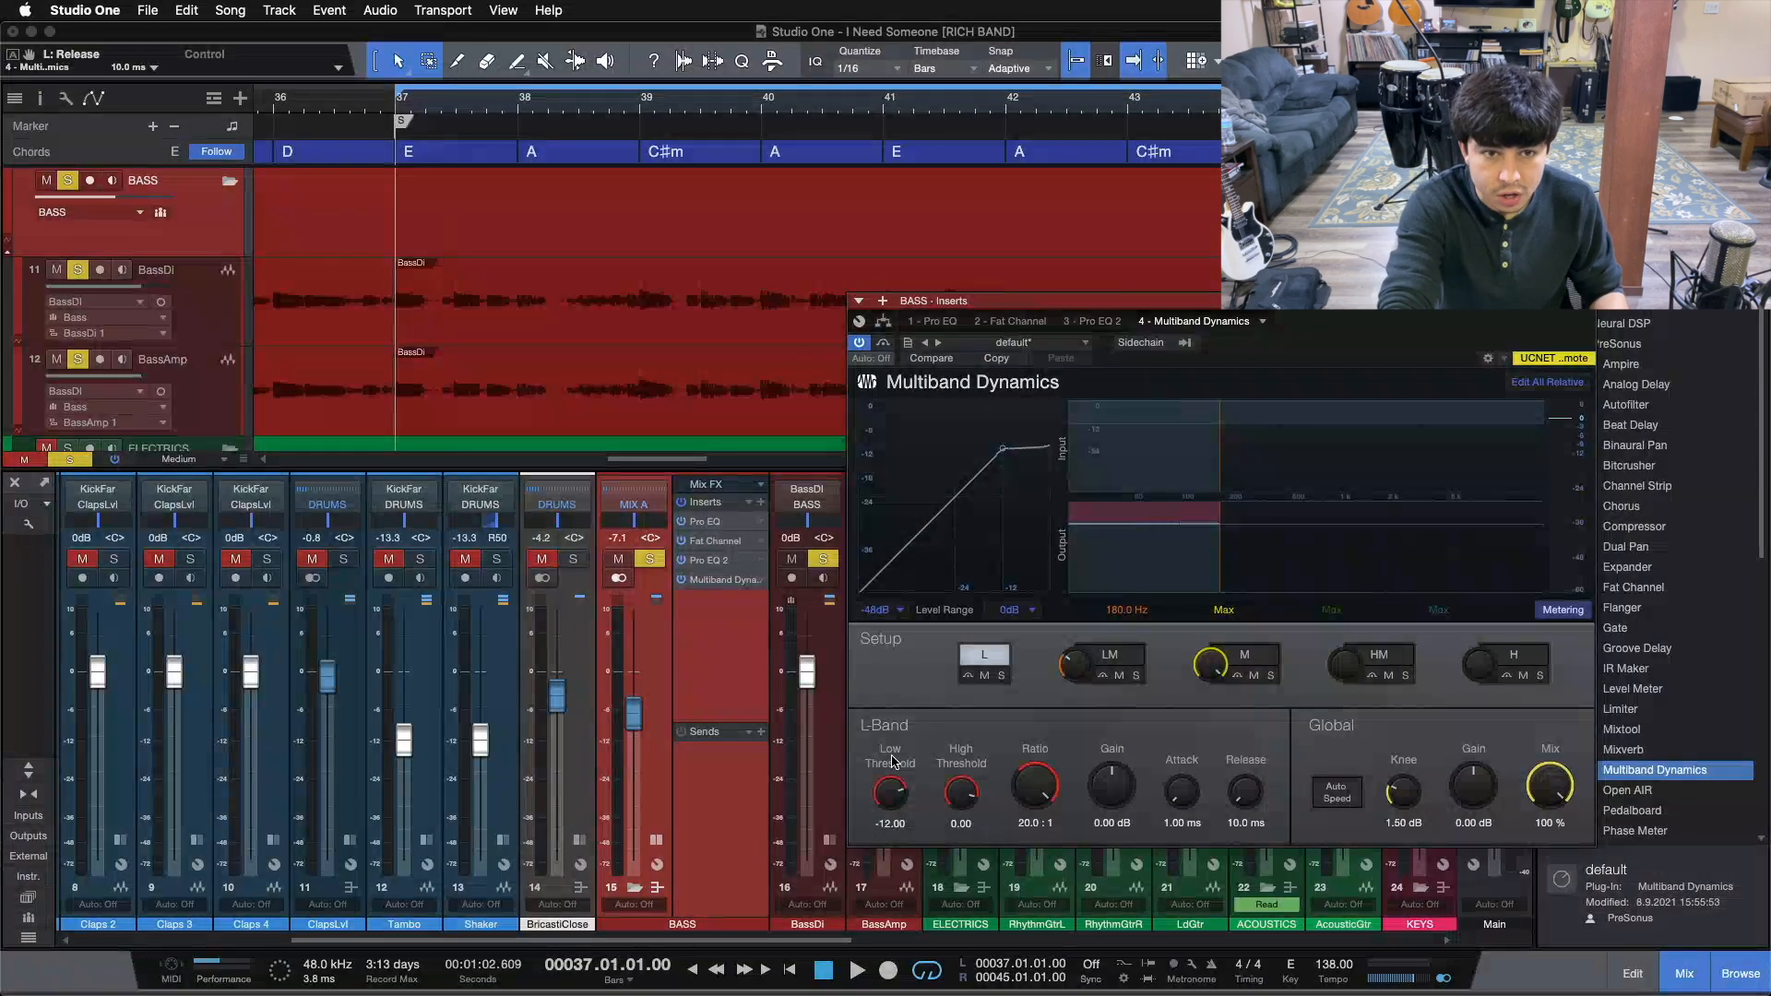
key(space)
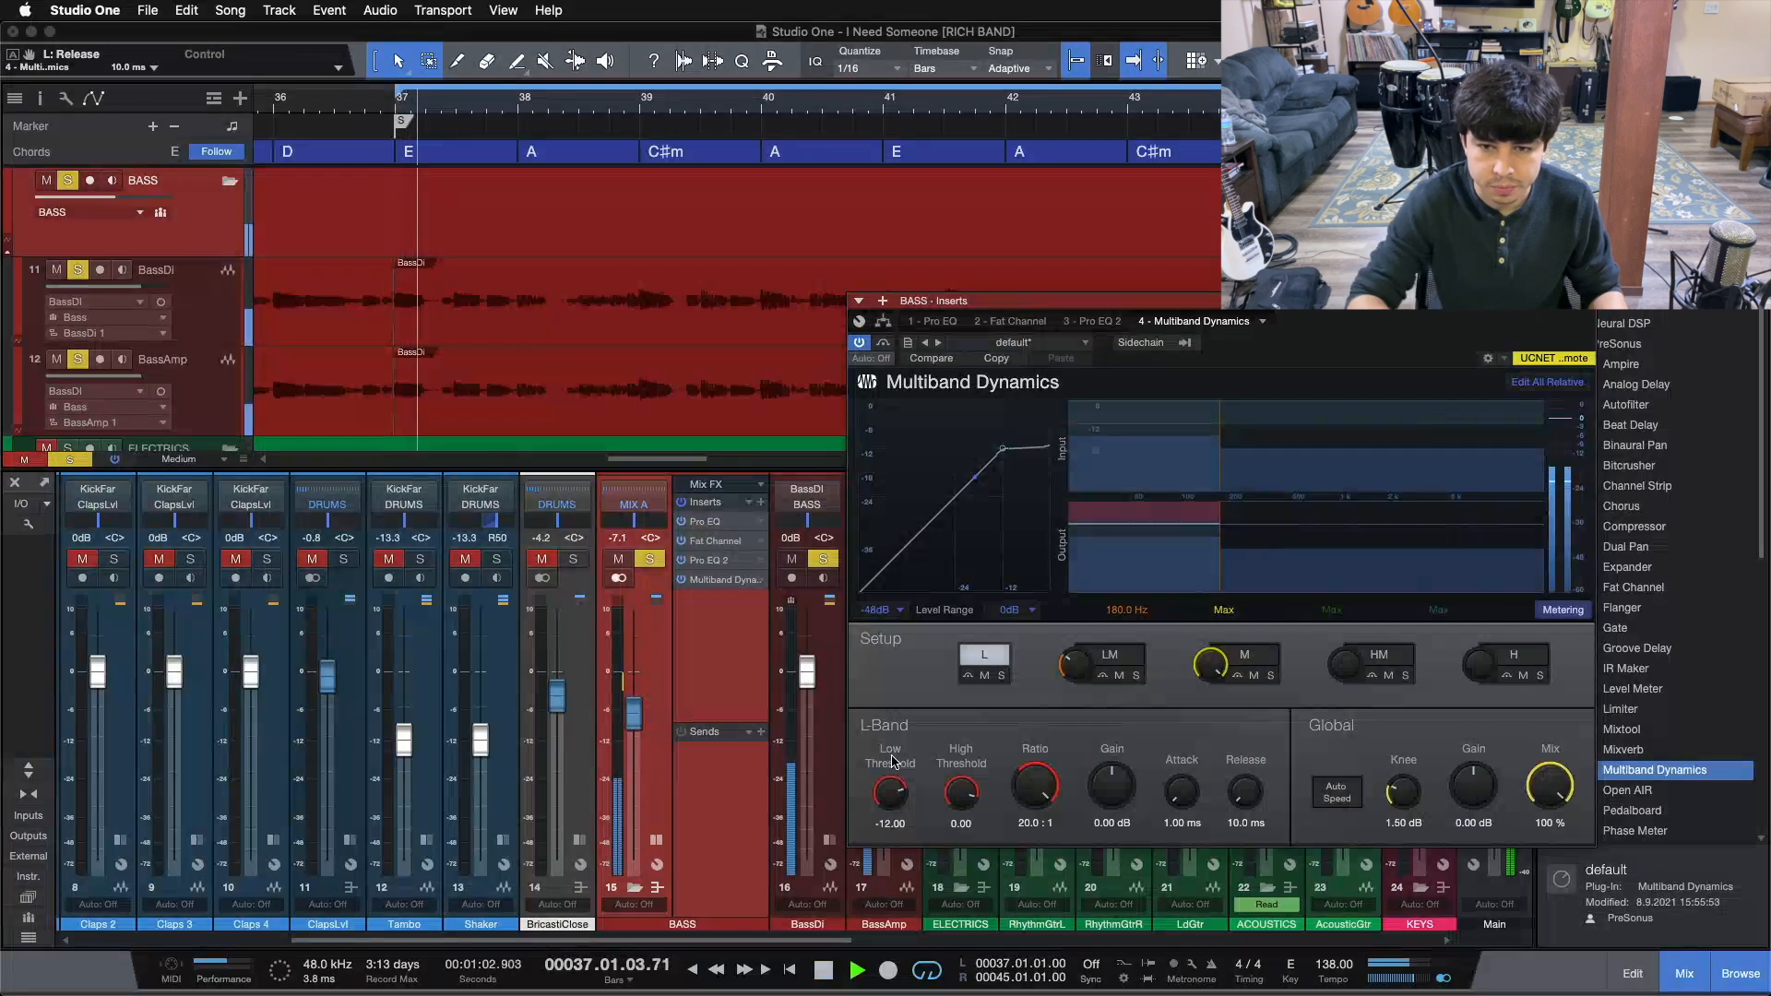
click(1002, 676)
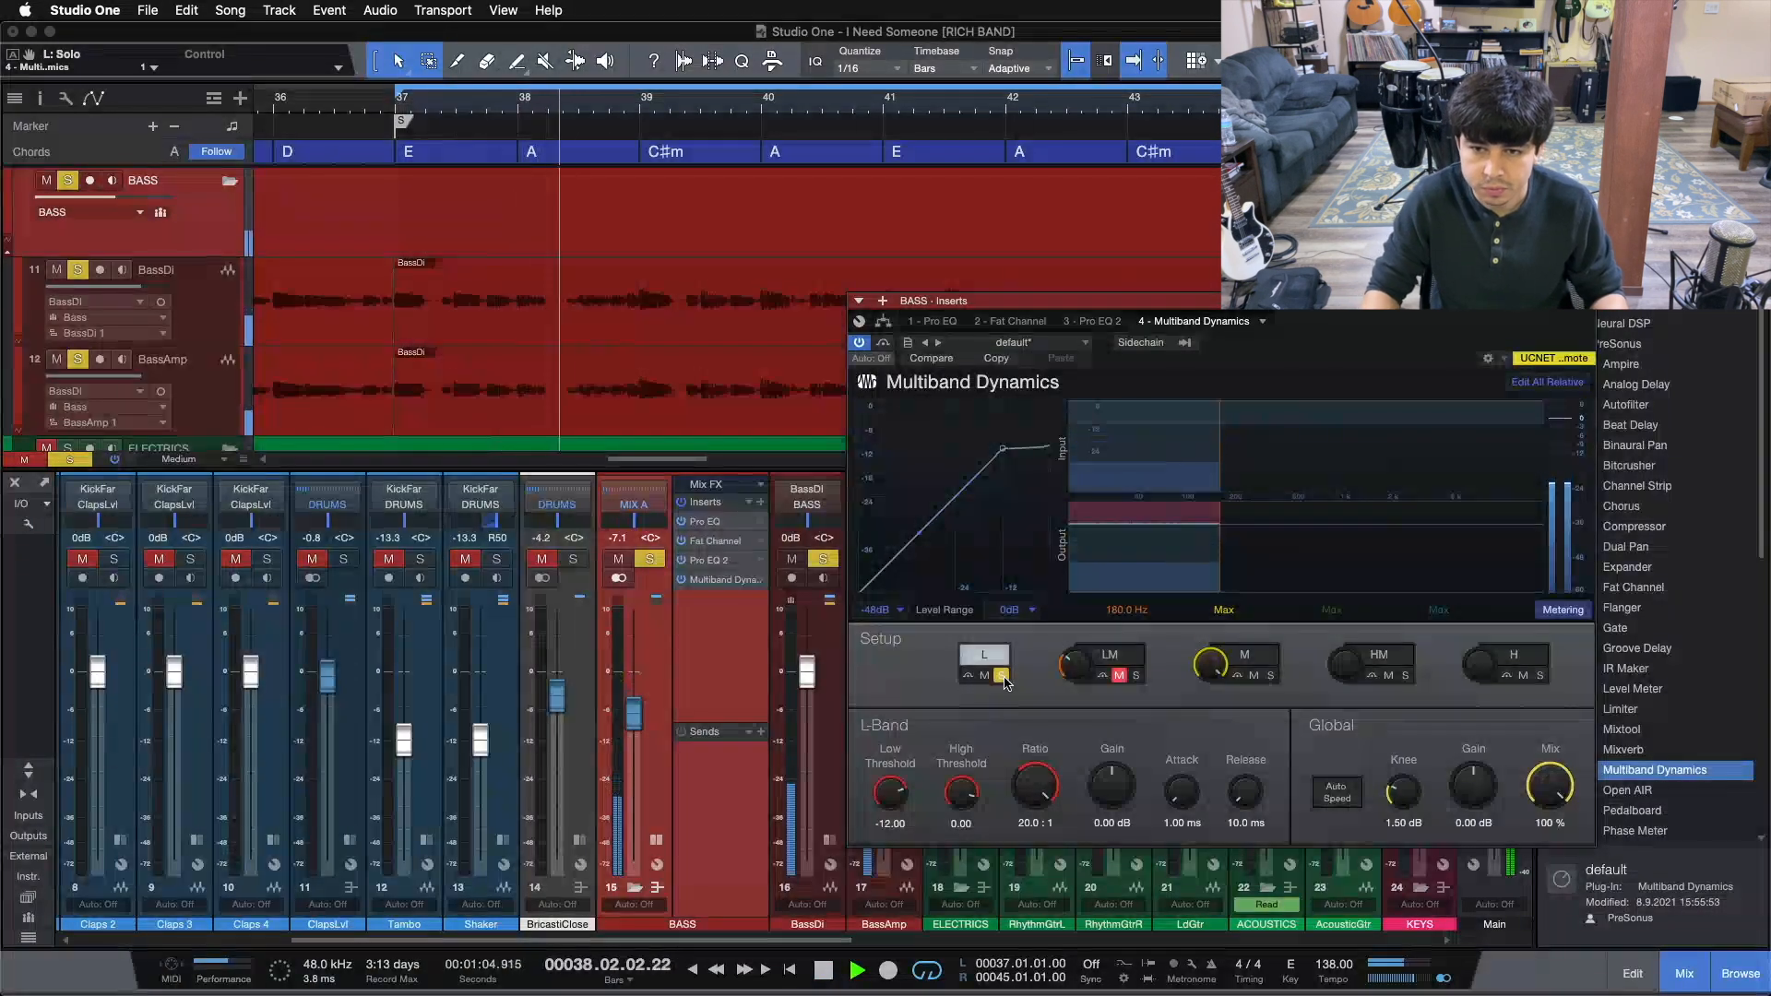
scroll(904, 792, down, 3)
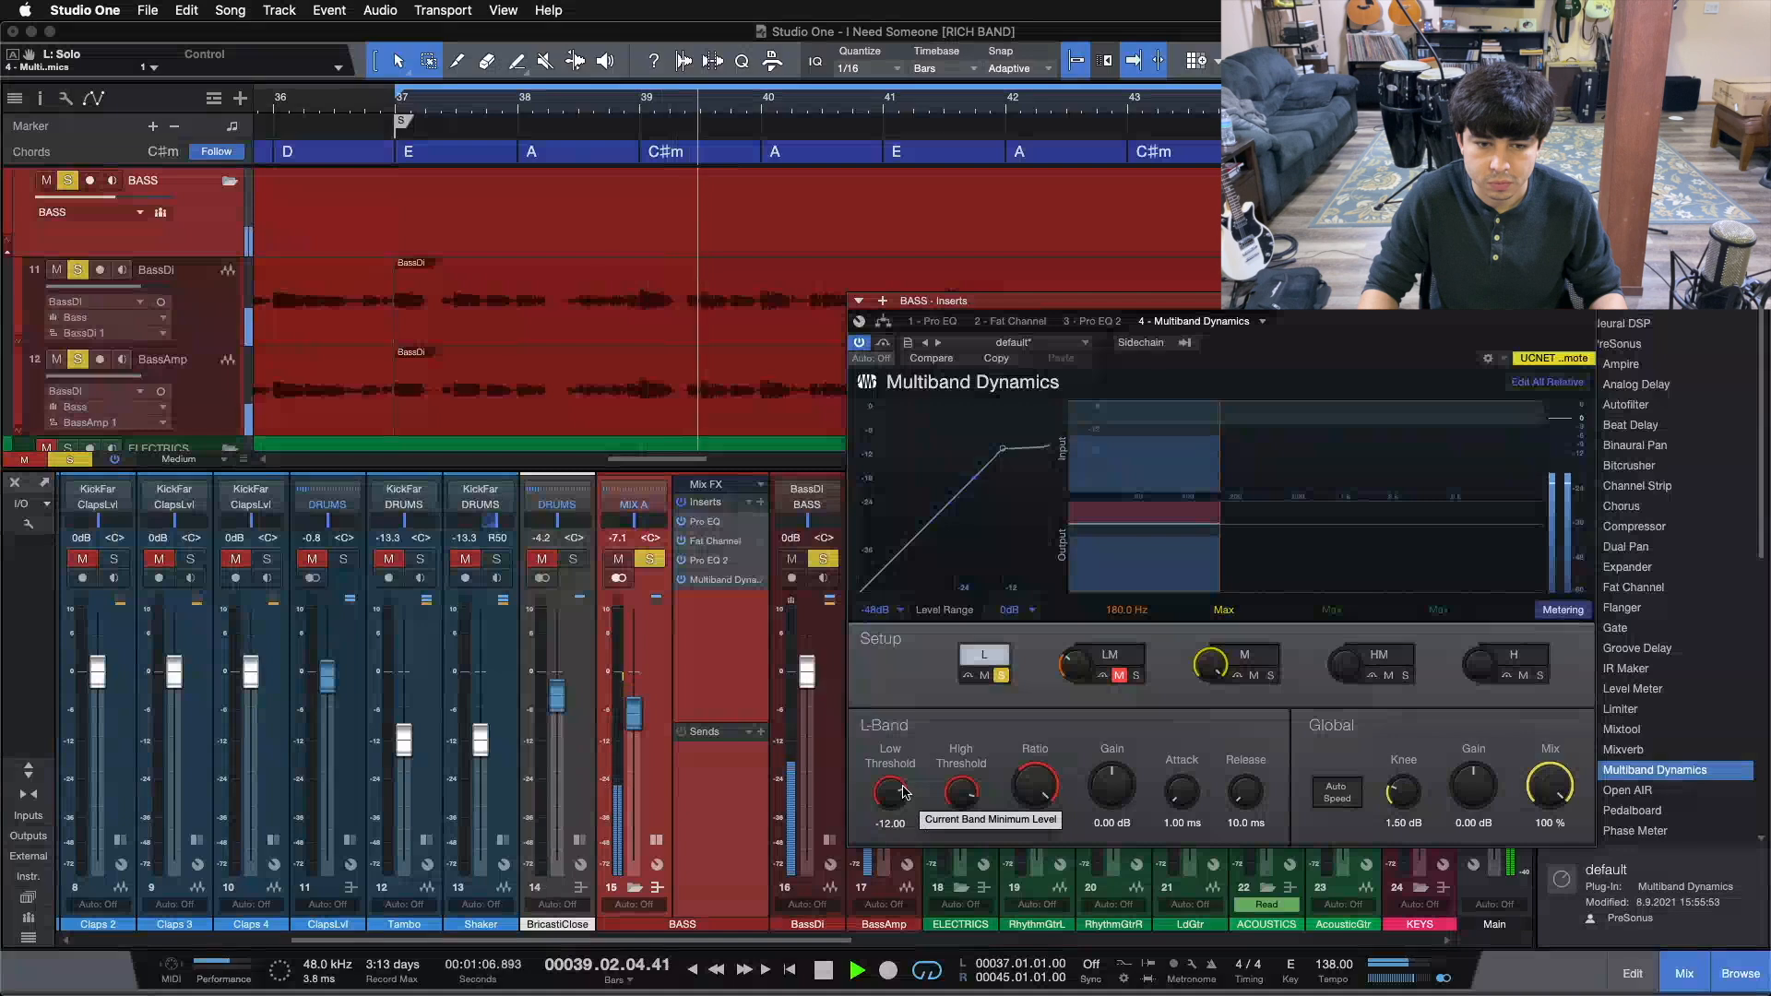
scroll(904, 791, down, 5)
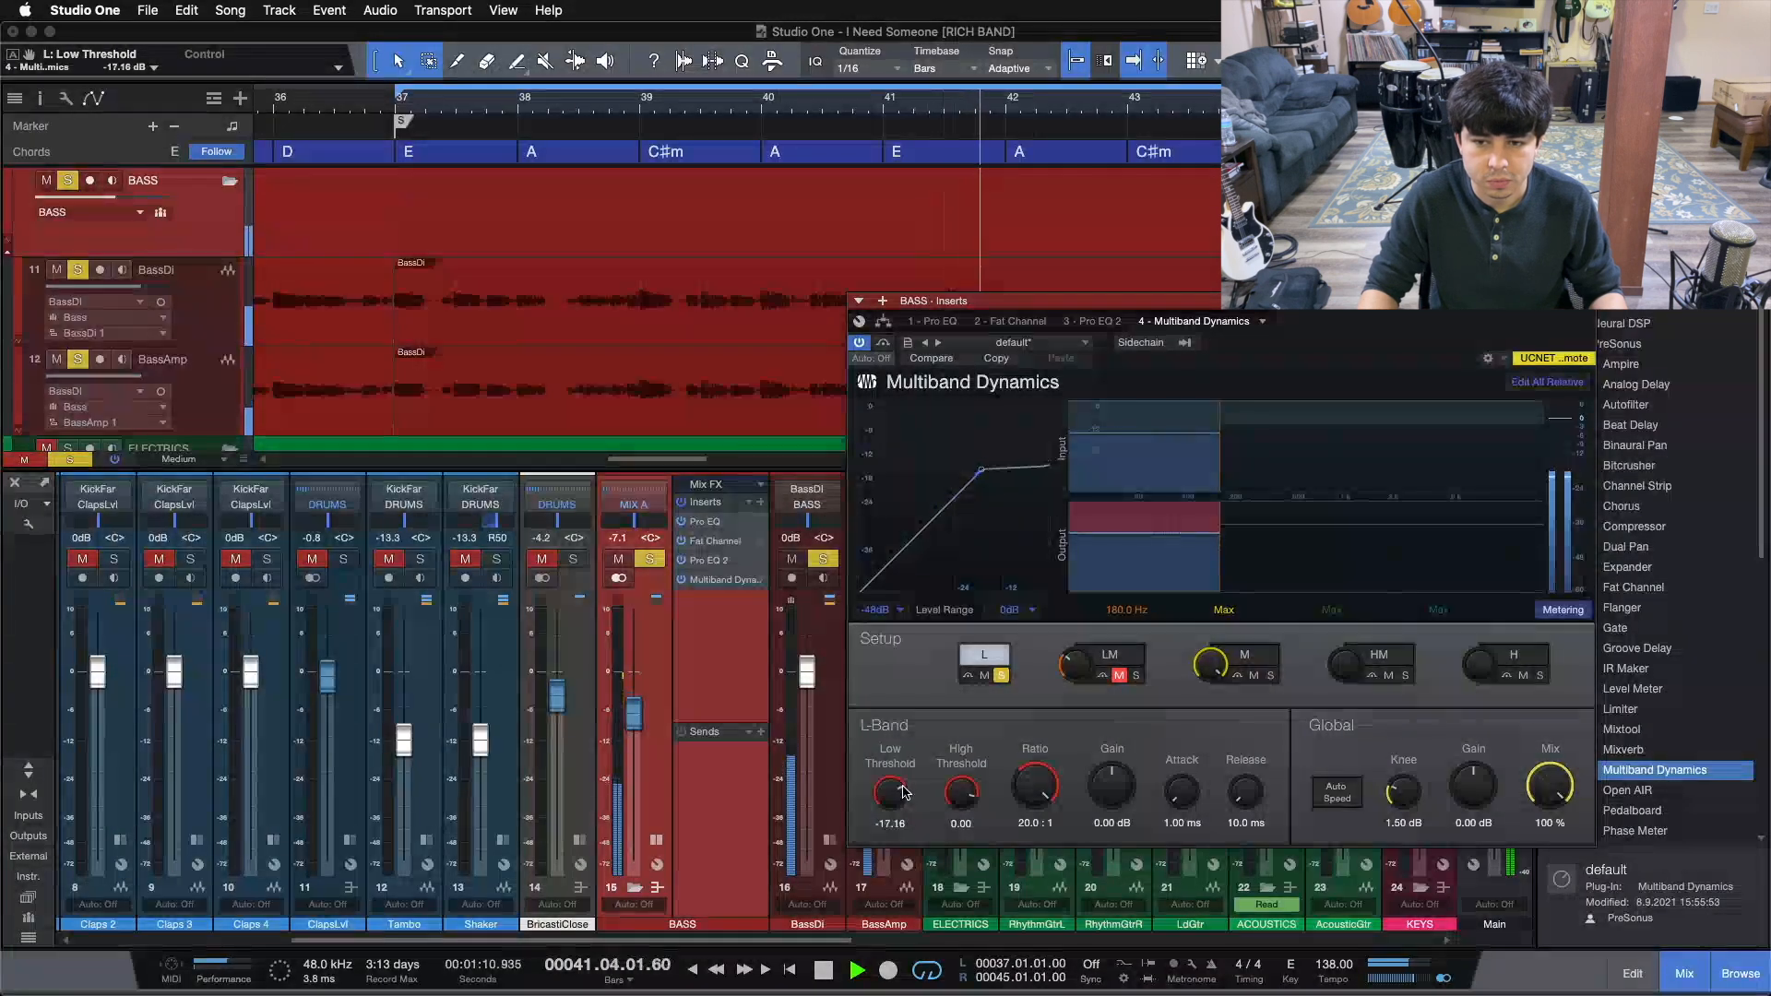
scroll(904, 791, down, 2)
scroll(904, 792, down, 2)
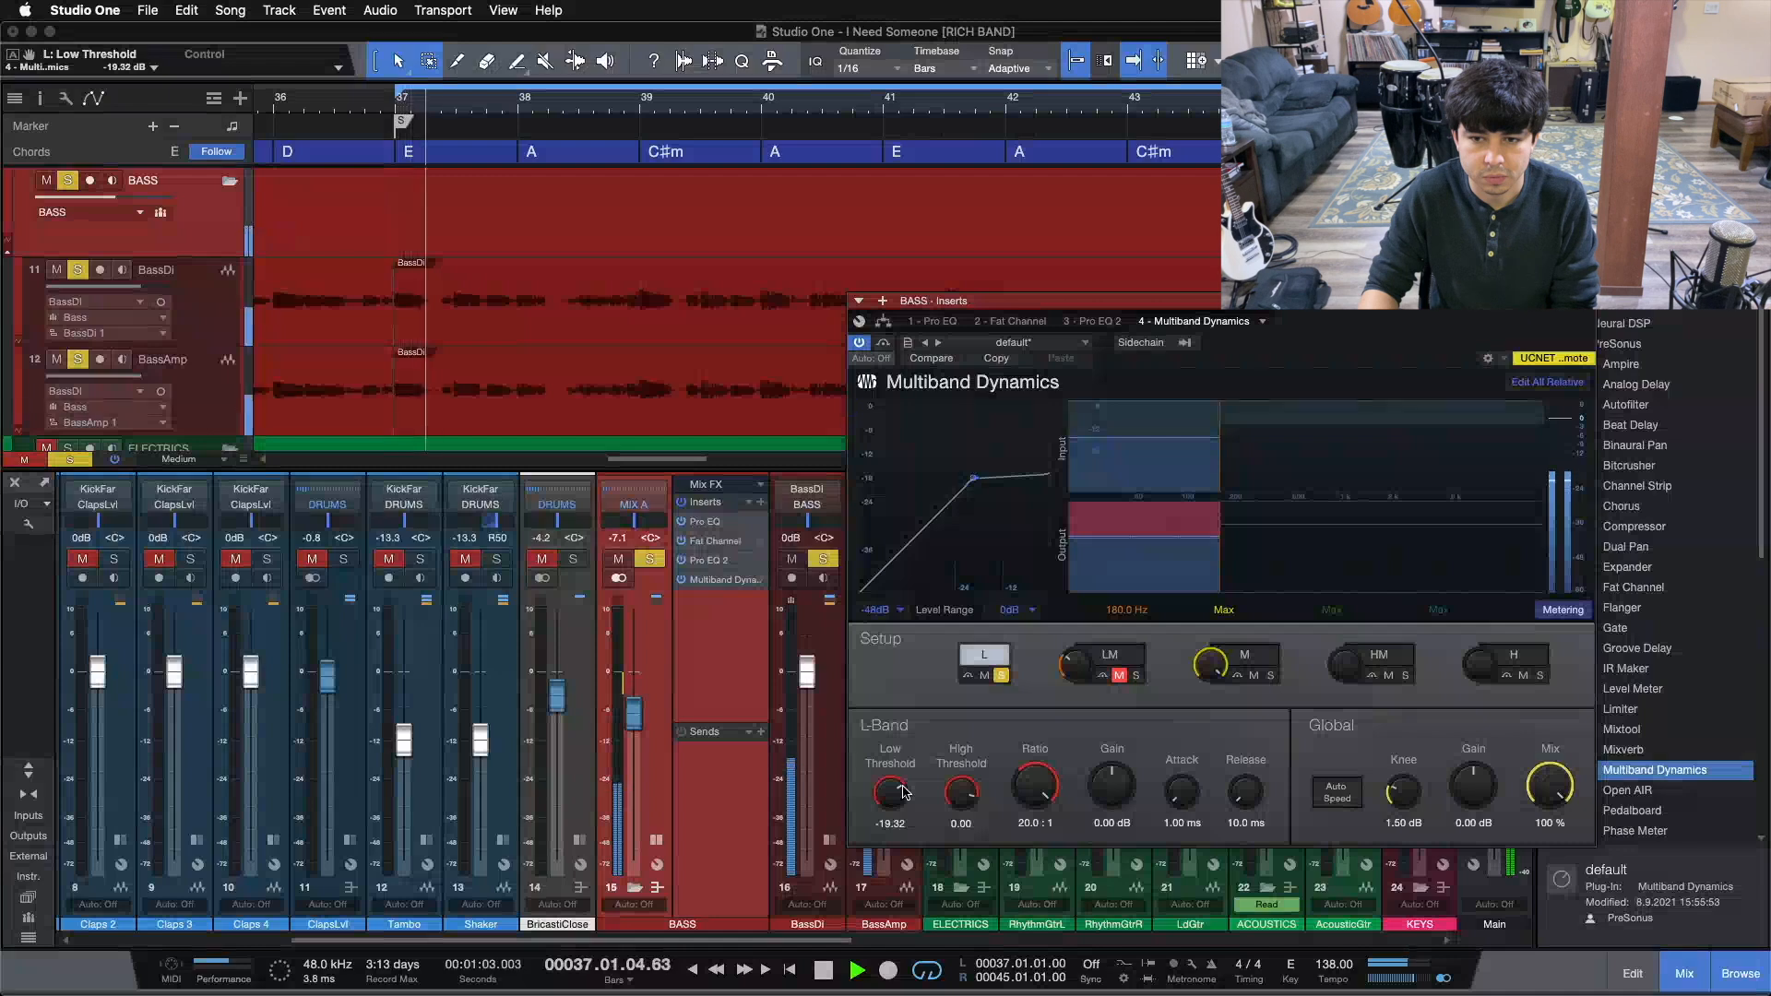
scroll(904, 792, down, 2)
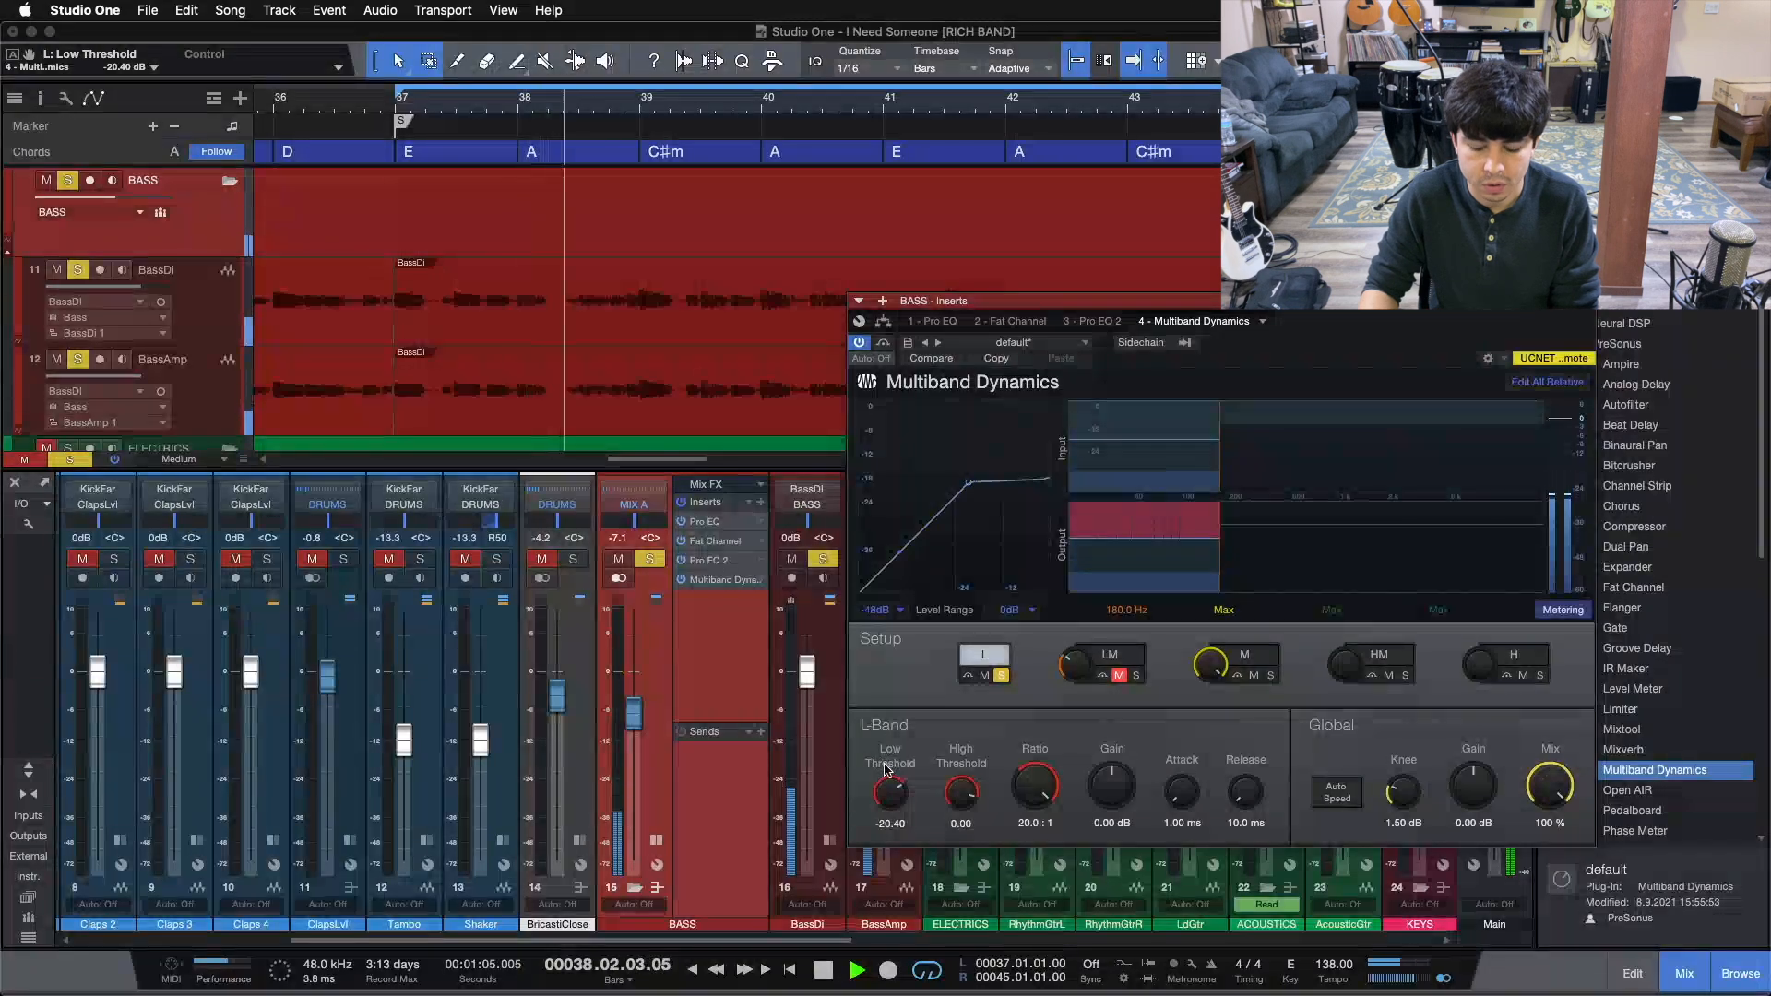
key(space)
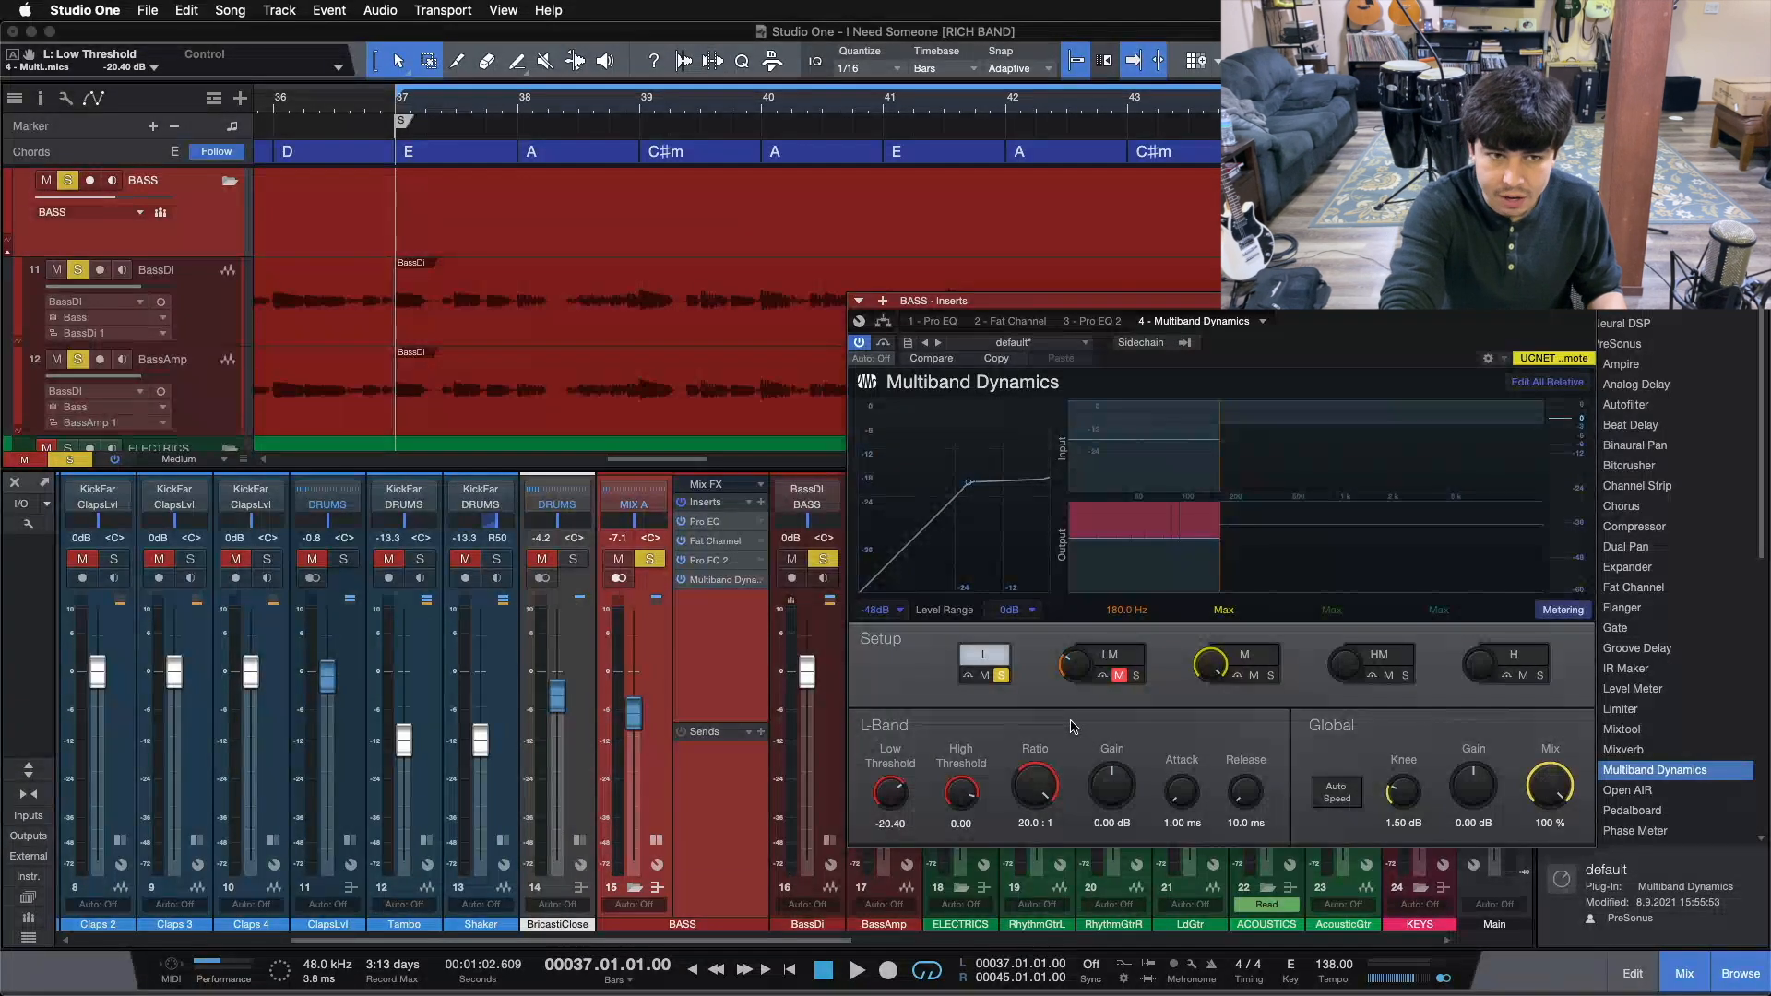
- Compare the soloed L band with and without bypass while playing the bass around bar 39
key(space)
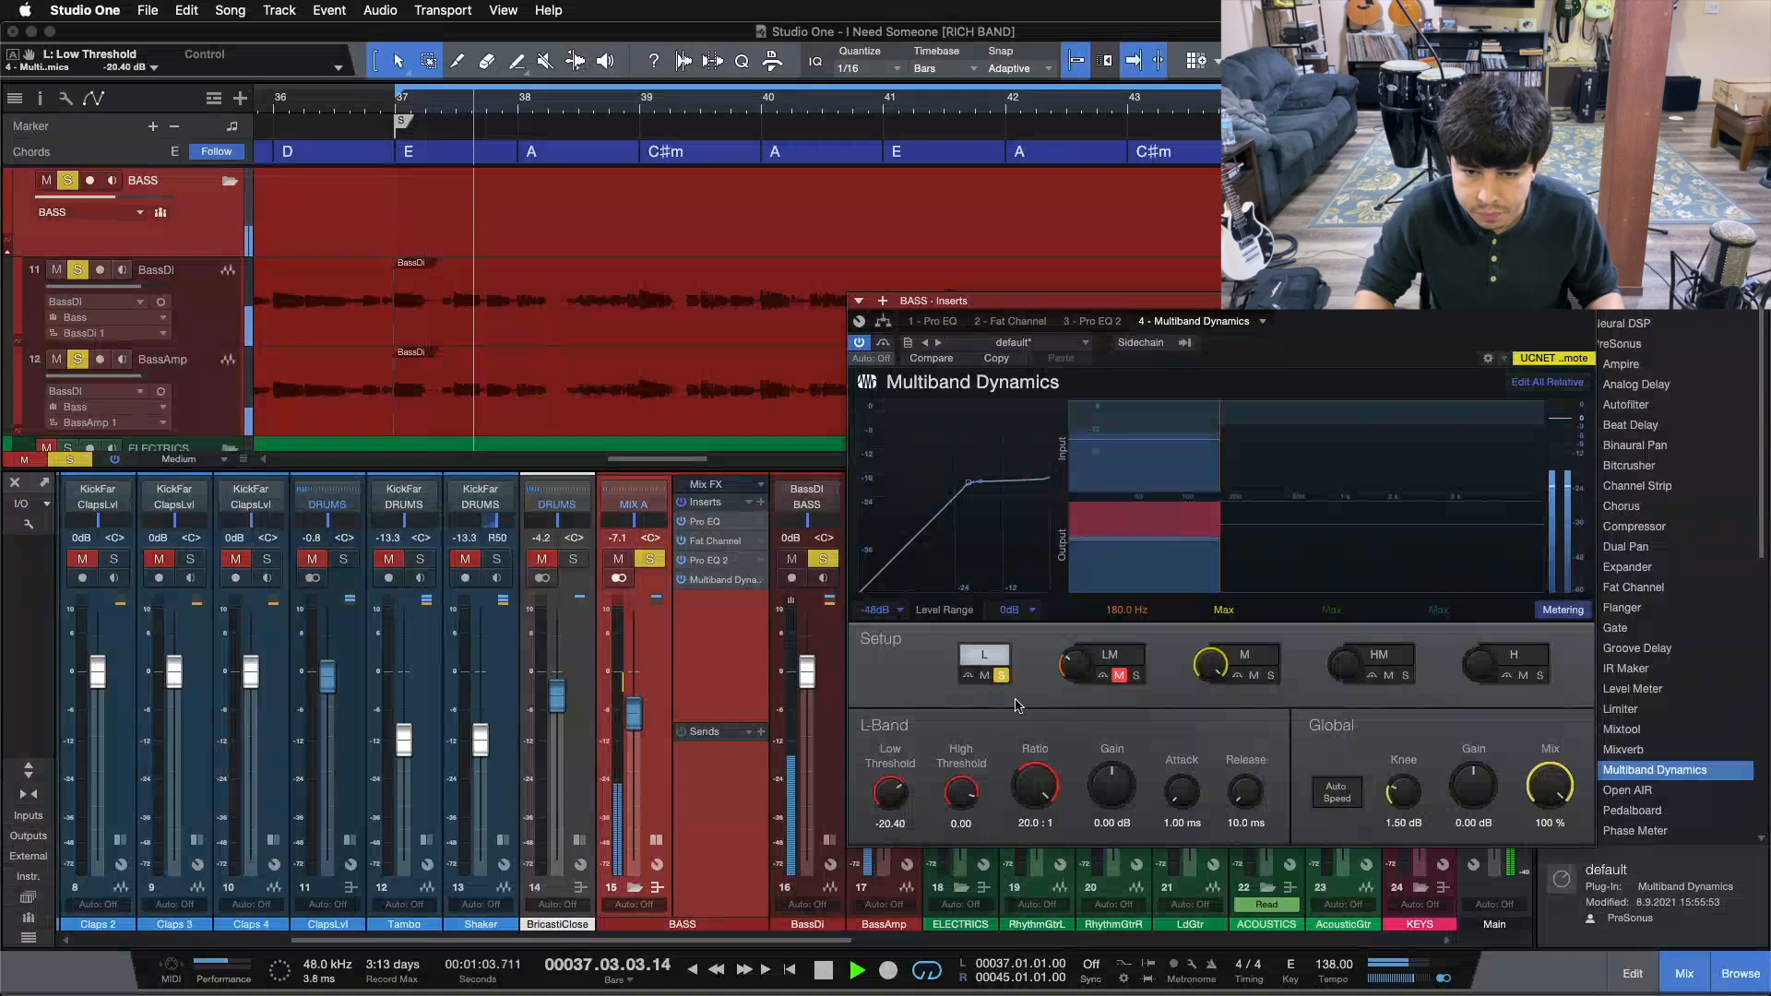
click(969, 677)
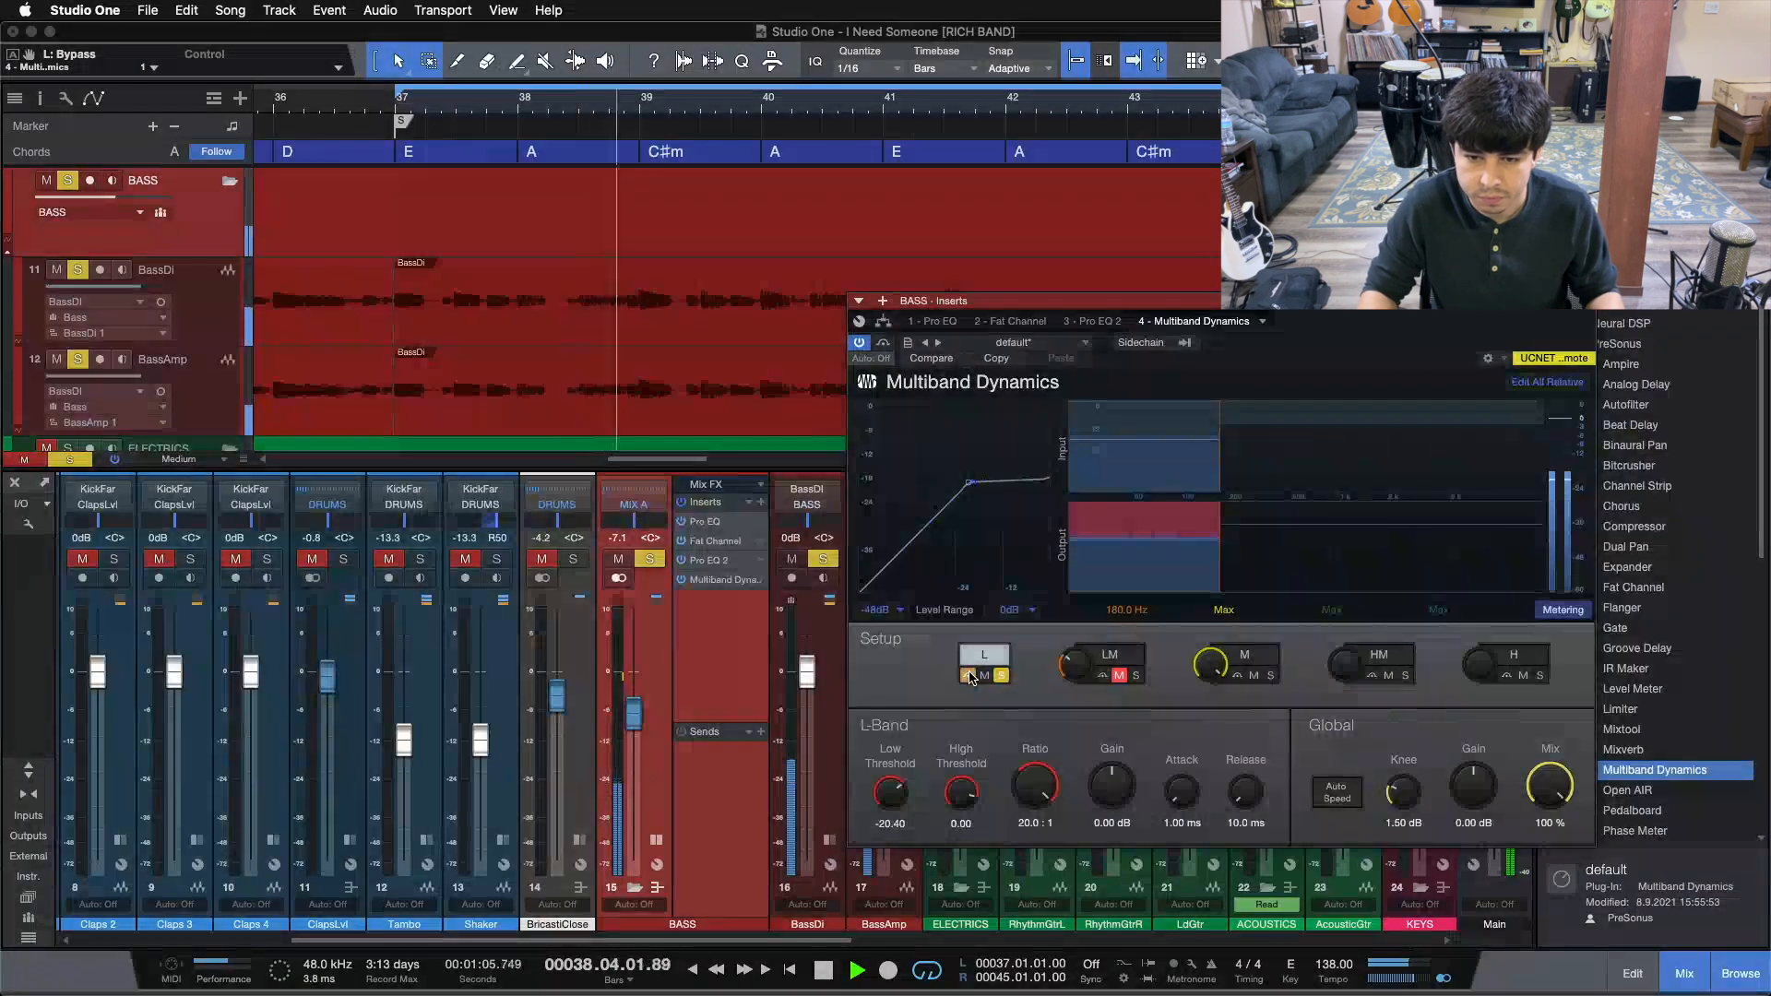
click(646, 109)
scroll(635, 110, up, 5)
click(630, 111)
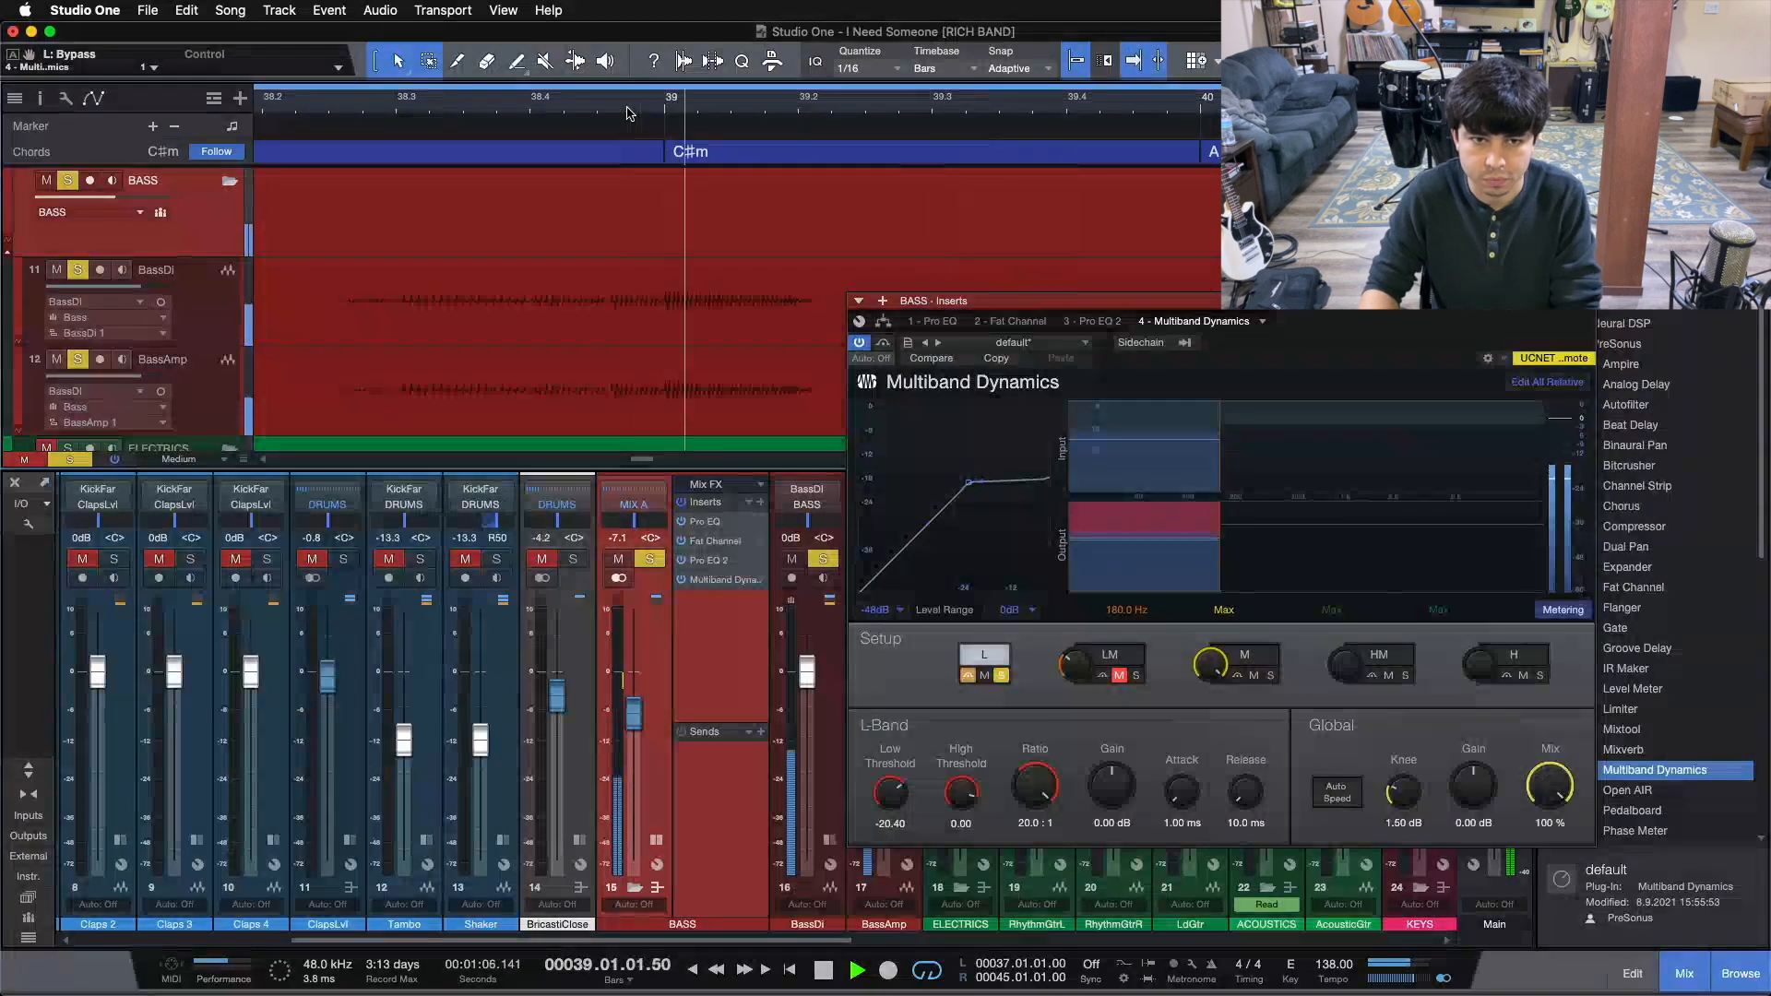
click(967, 678)
click(968, 677)
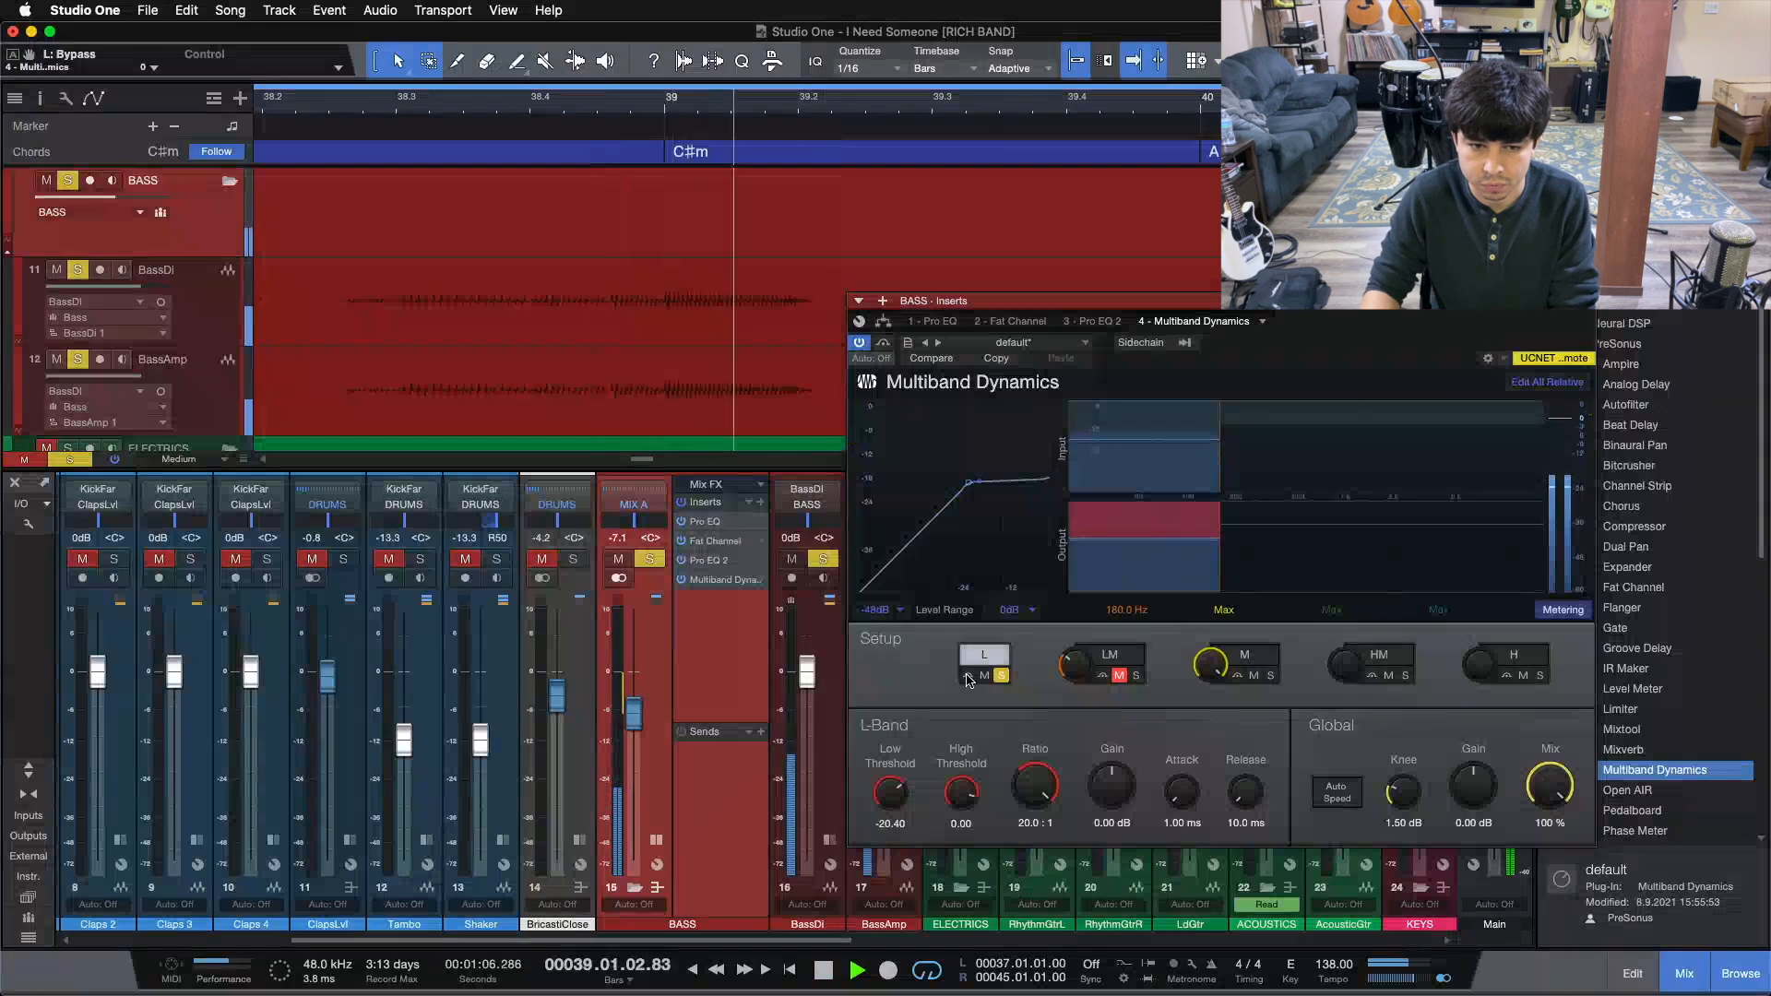
- Raise the L band's gain to 1.44 dB, toggling the band's bypass during playback to match the levels
drag(1114, 790, 1119, 784)
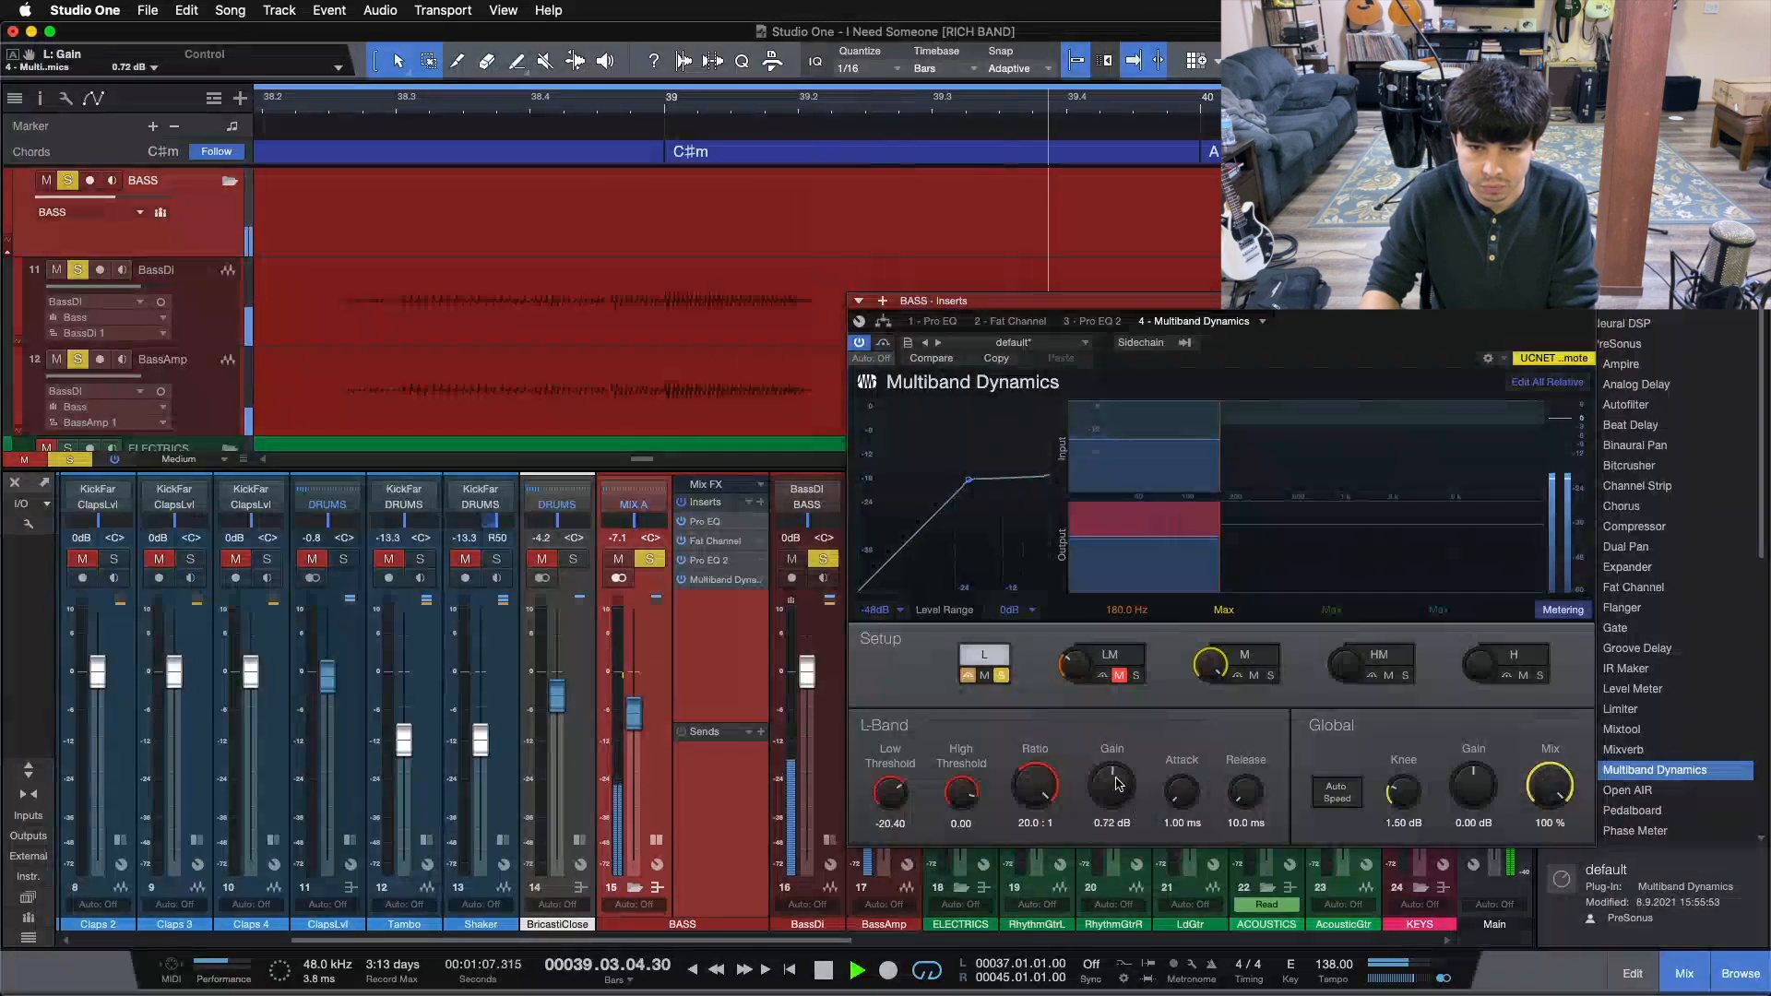
click(968, 678)
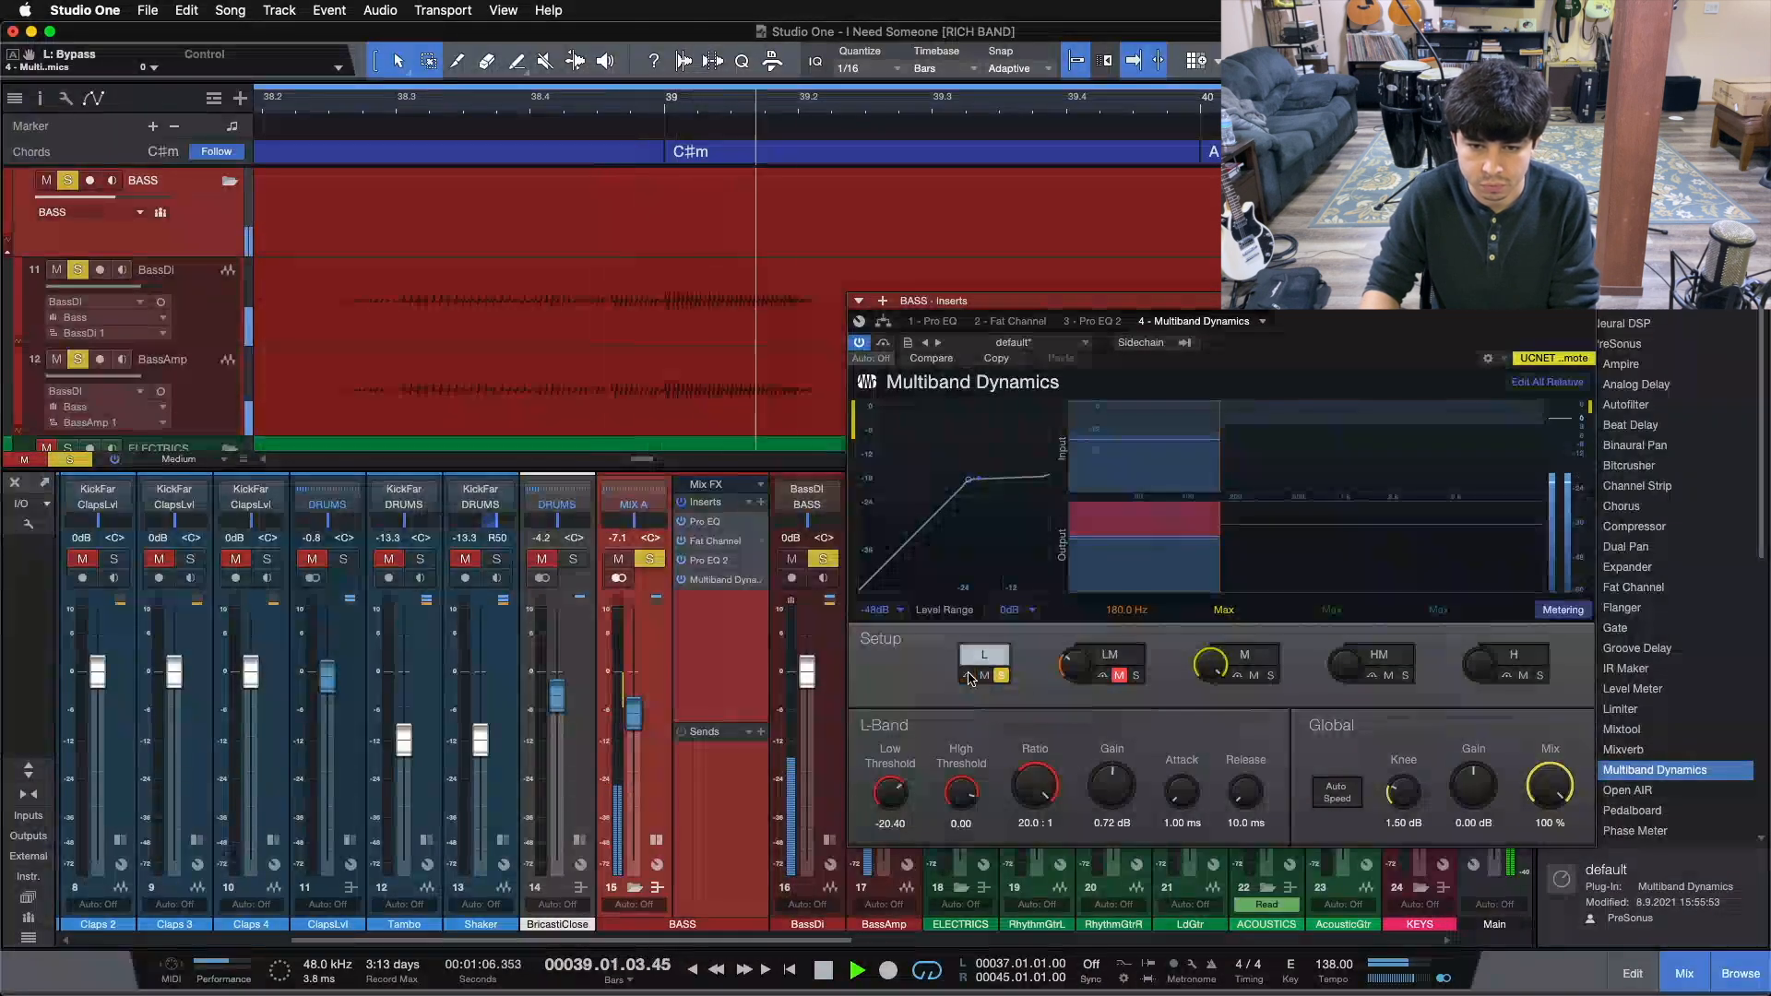
click(967, 678)
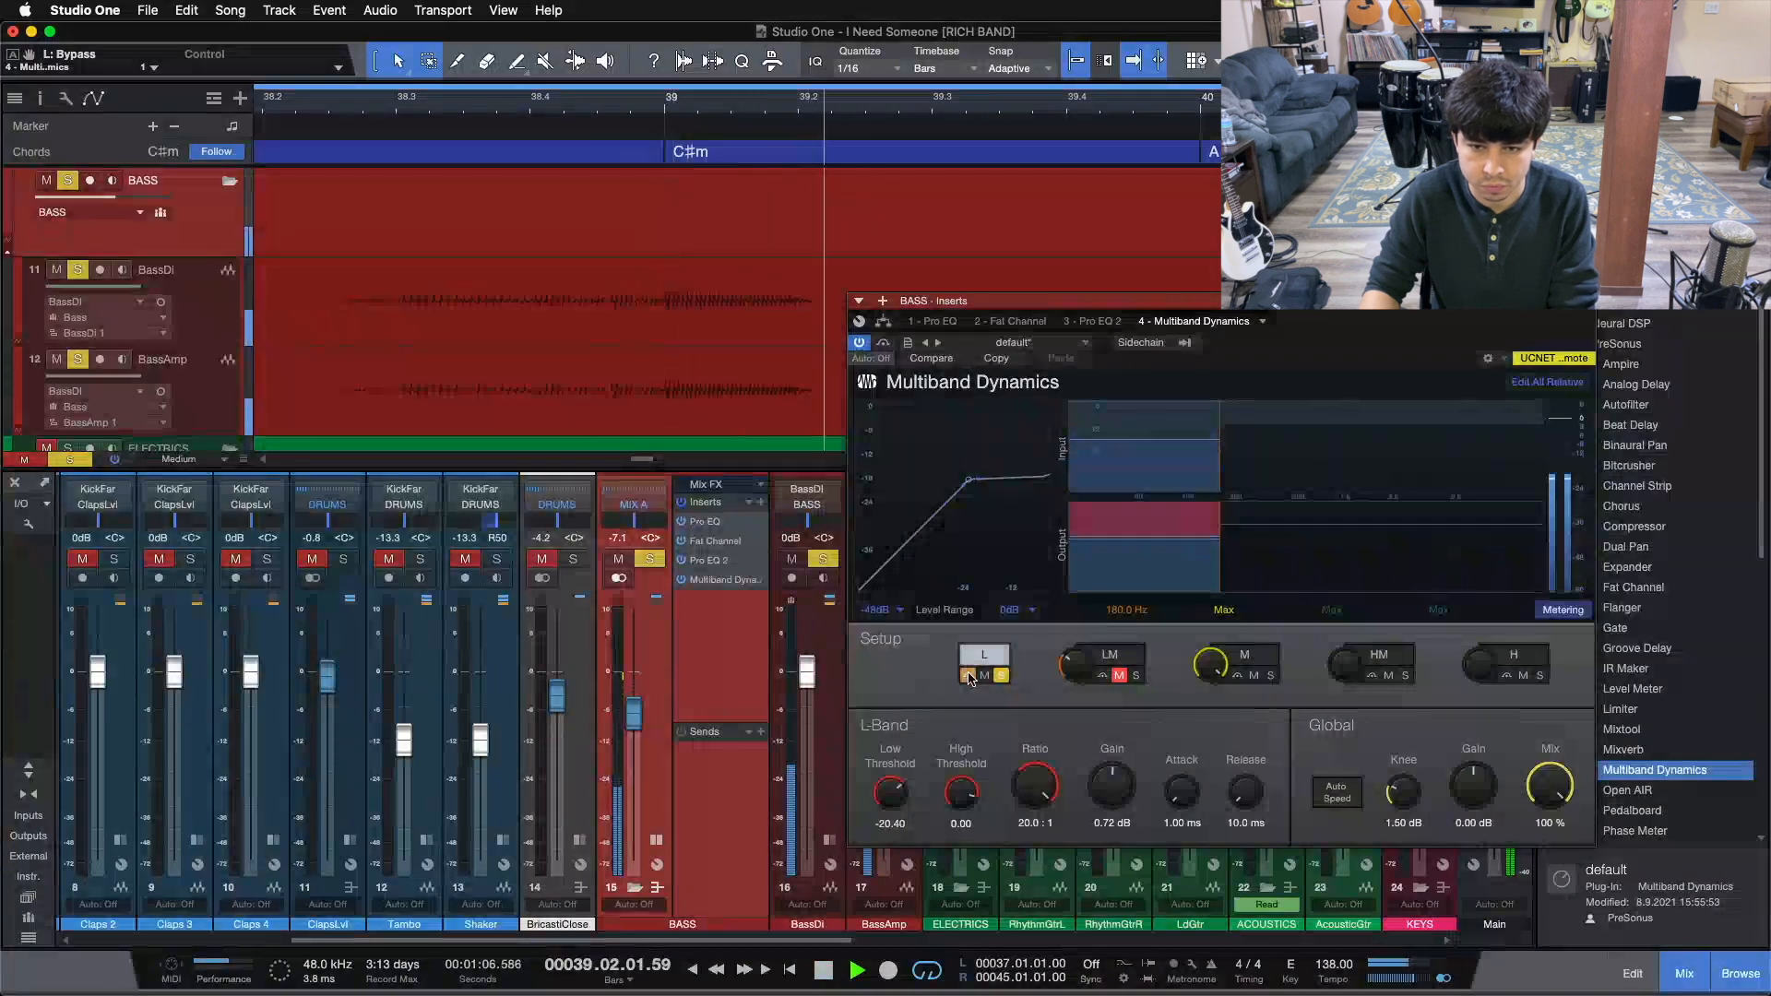
drag(962, 109, 786, 56)
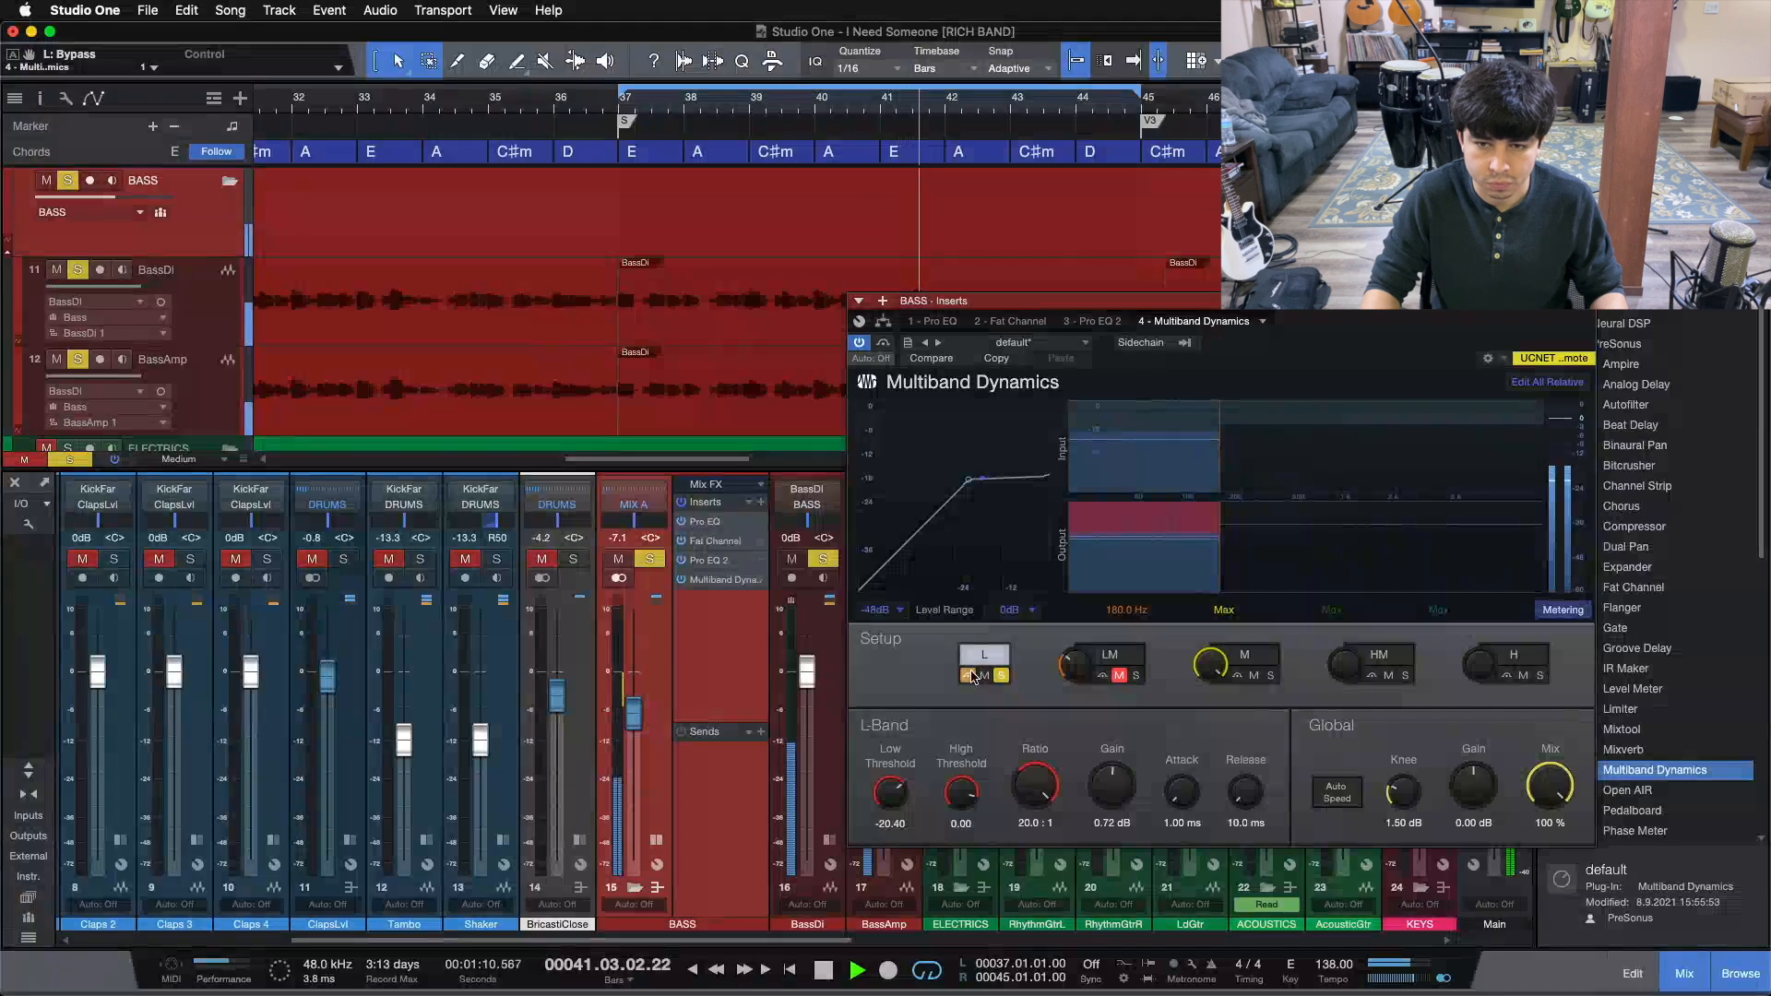
scroll(1111, 787, up, 1)
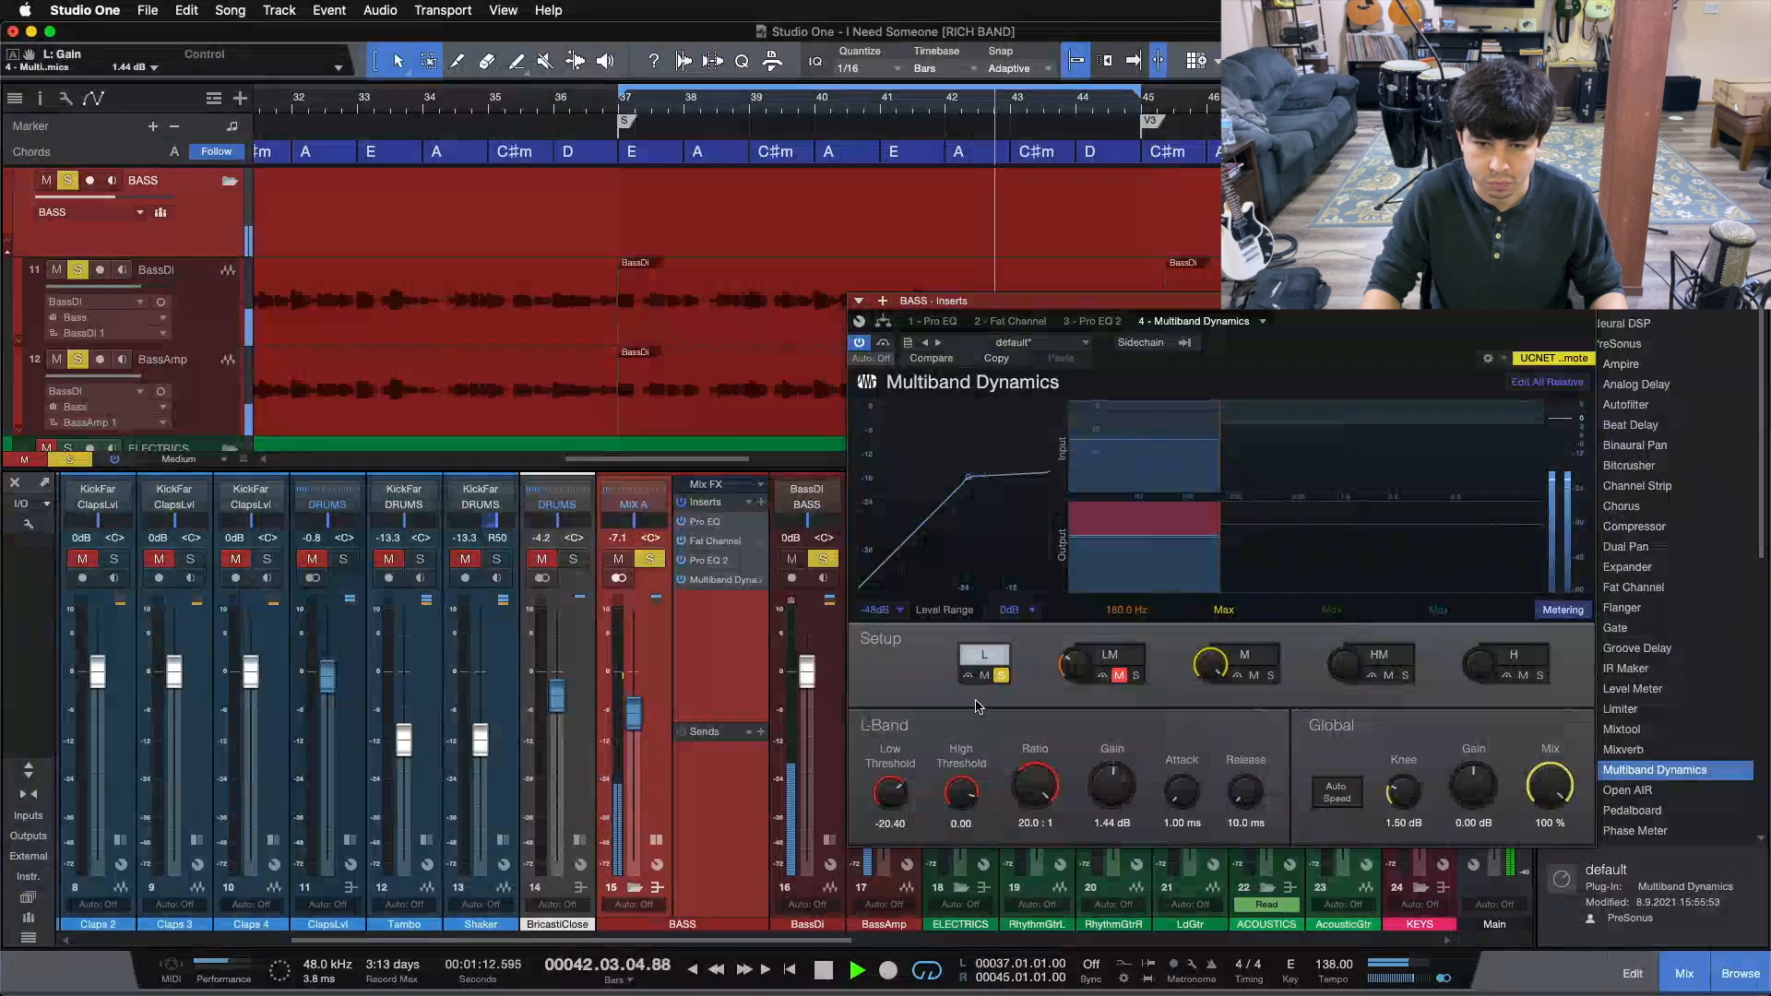
click(967, 679)
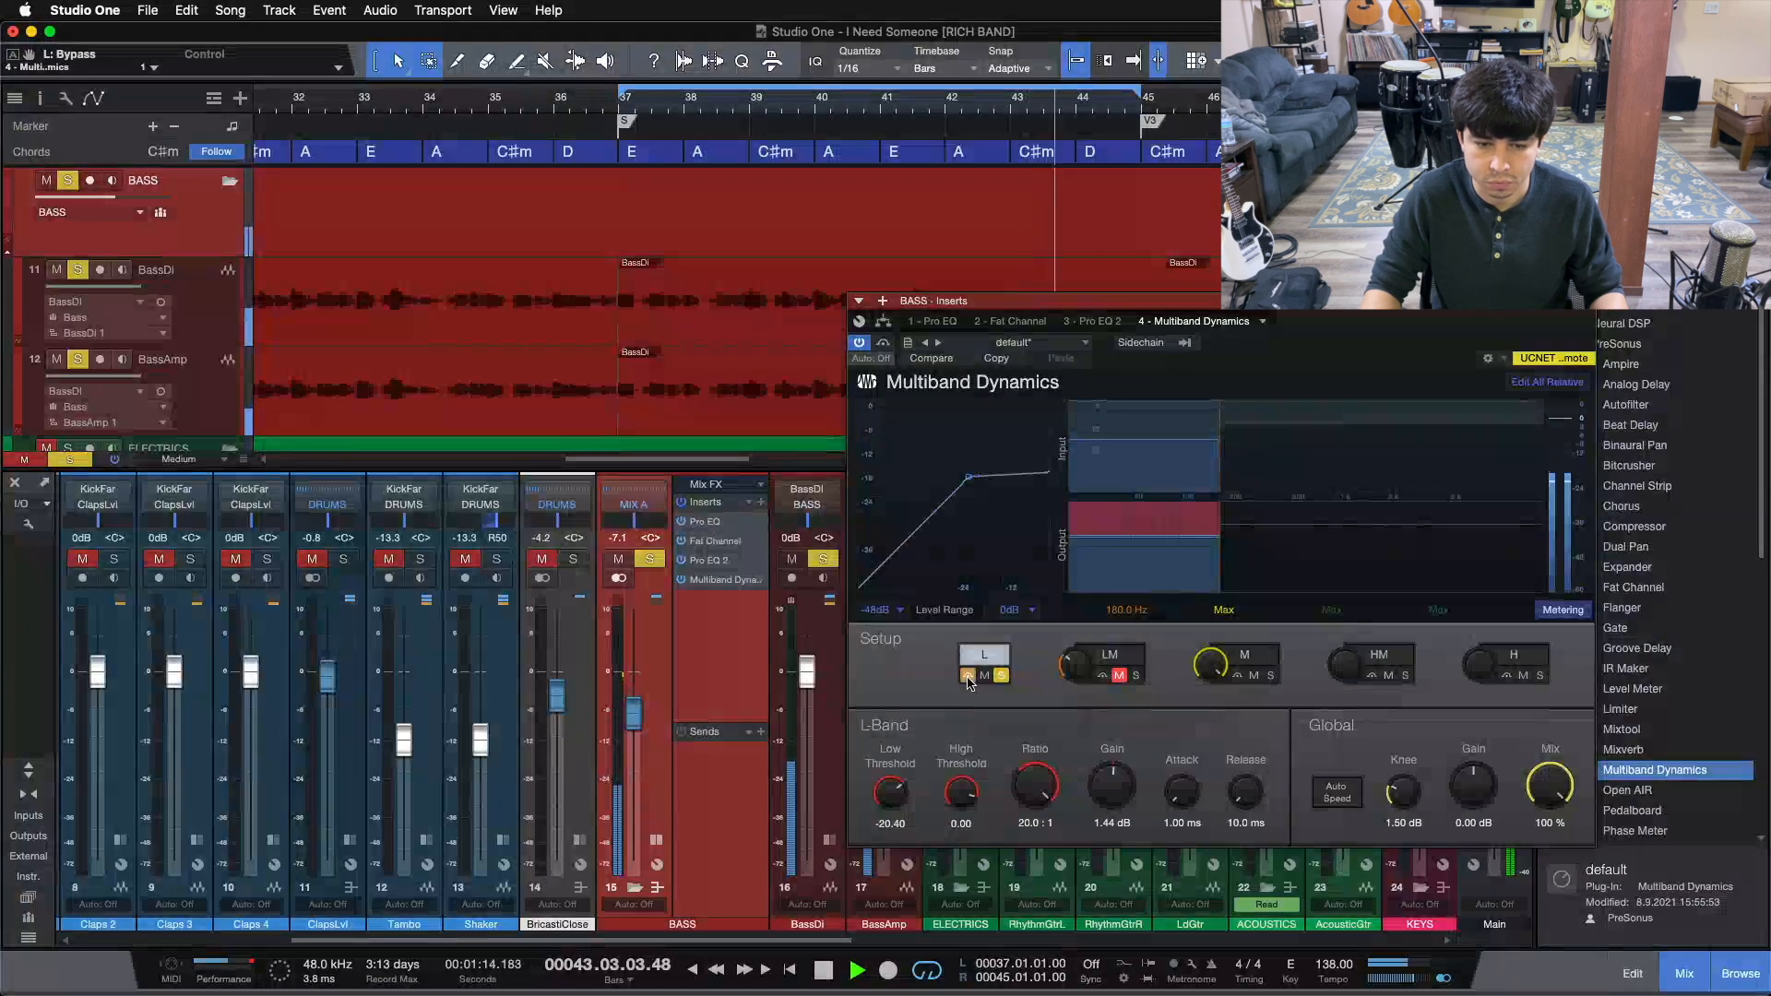
click(967, 679)
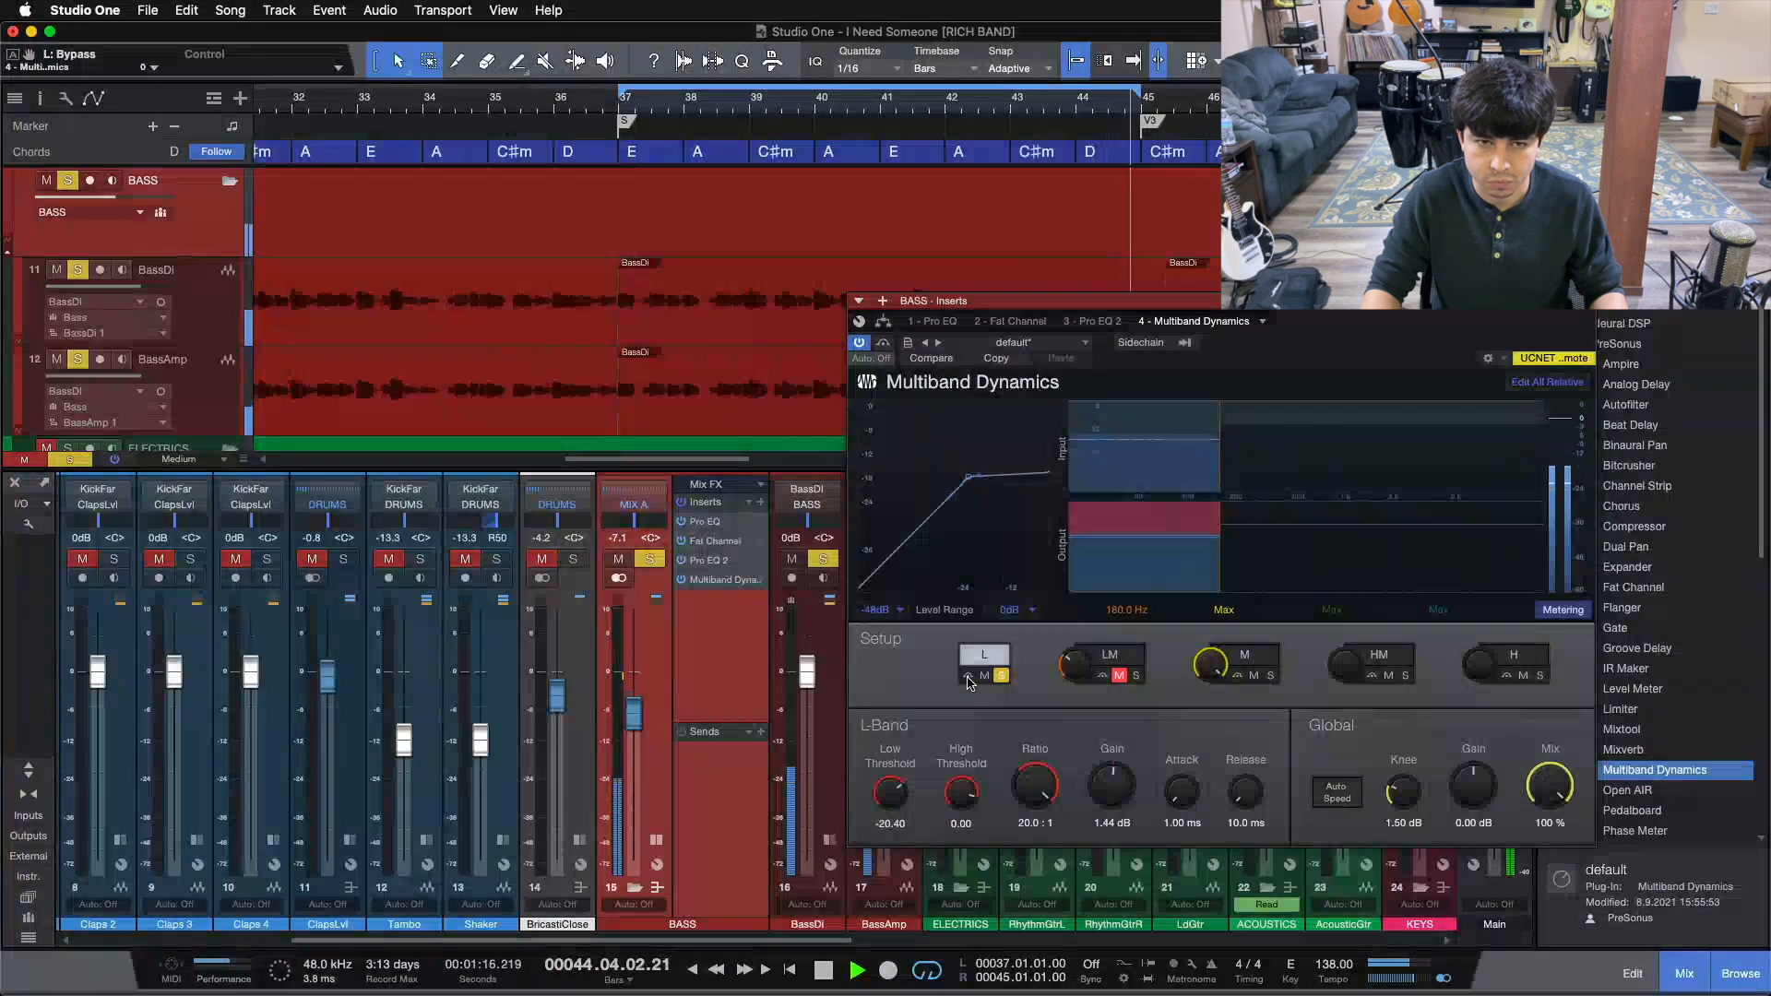
click(968, 679)
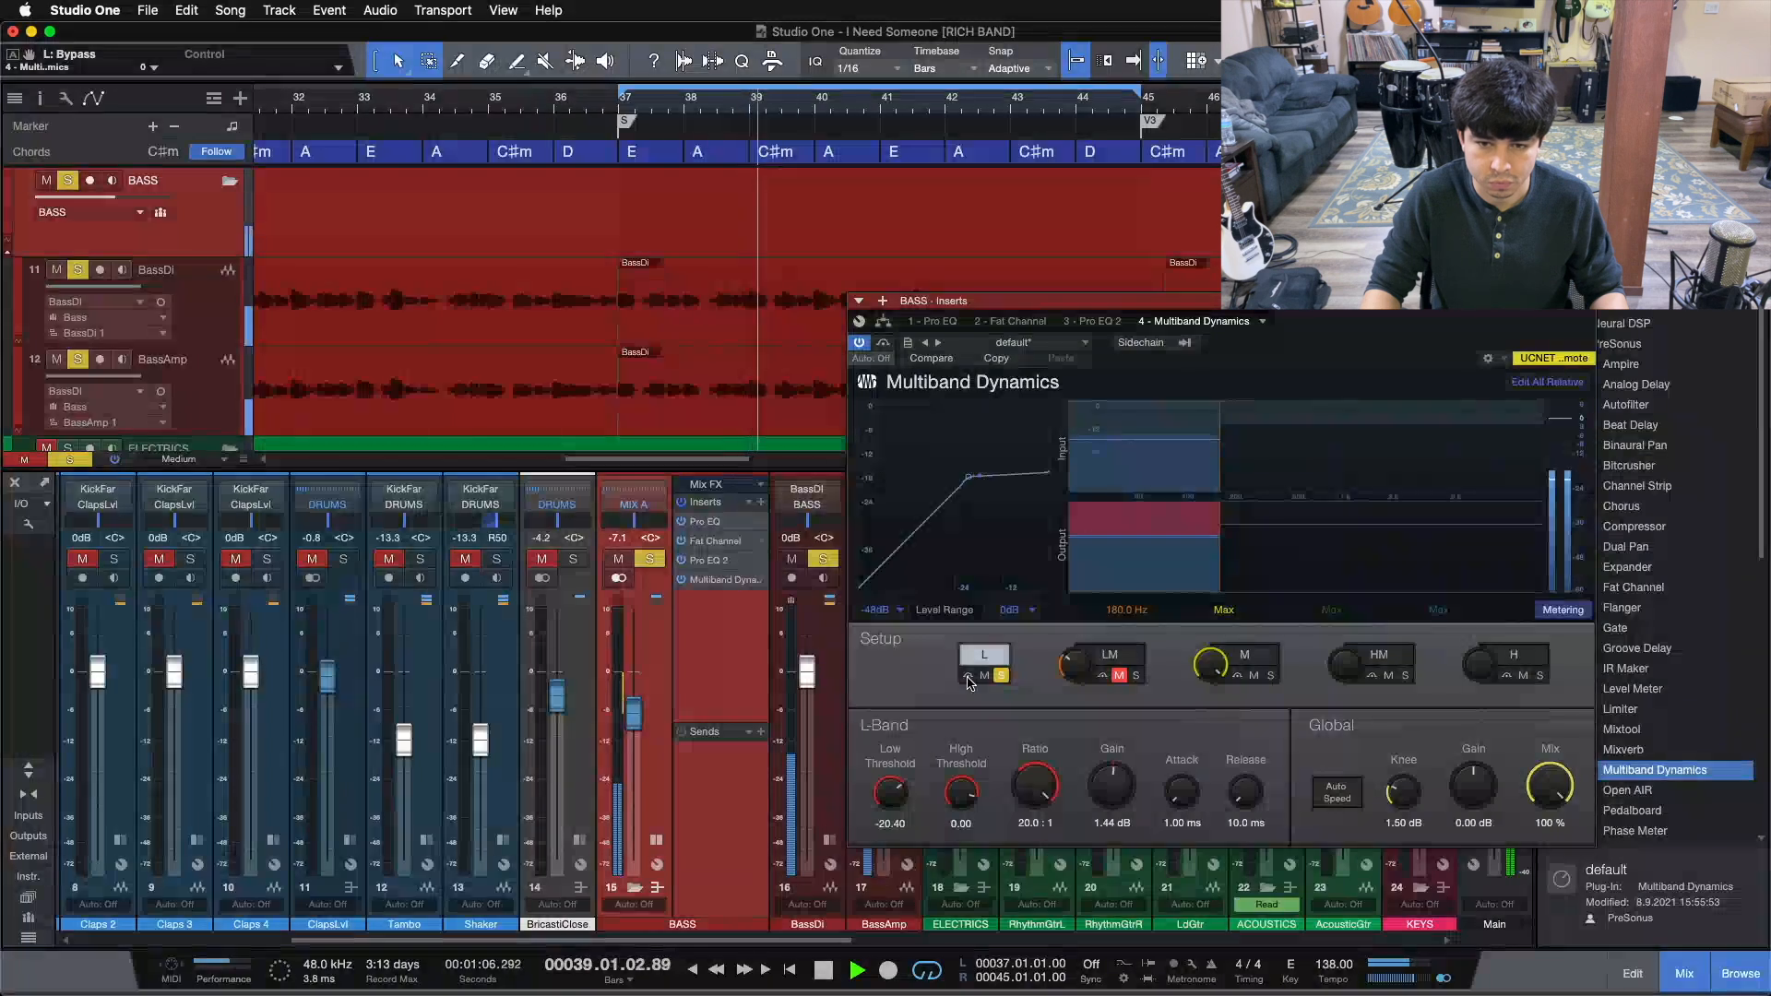
- Lower the L band's Low Threshold to -22.56 dB and raise its gain to 2.16 dB while the bass plays
click(967, 679)
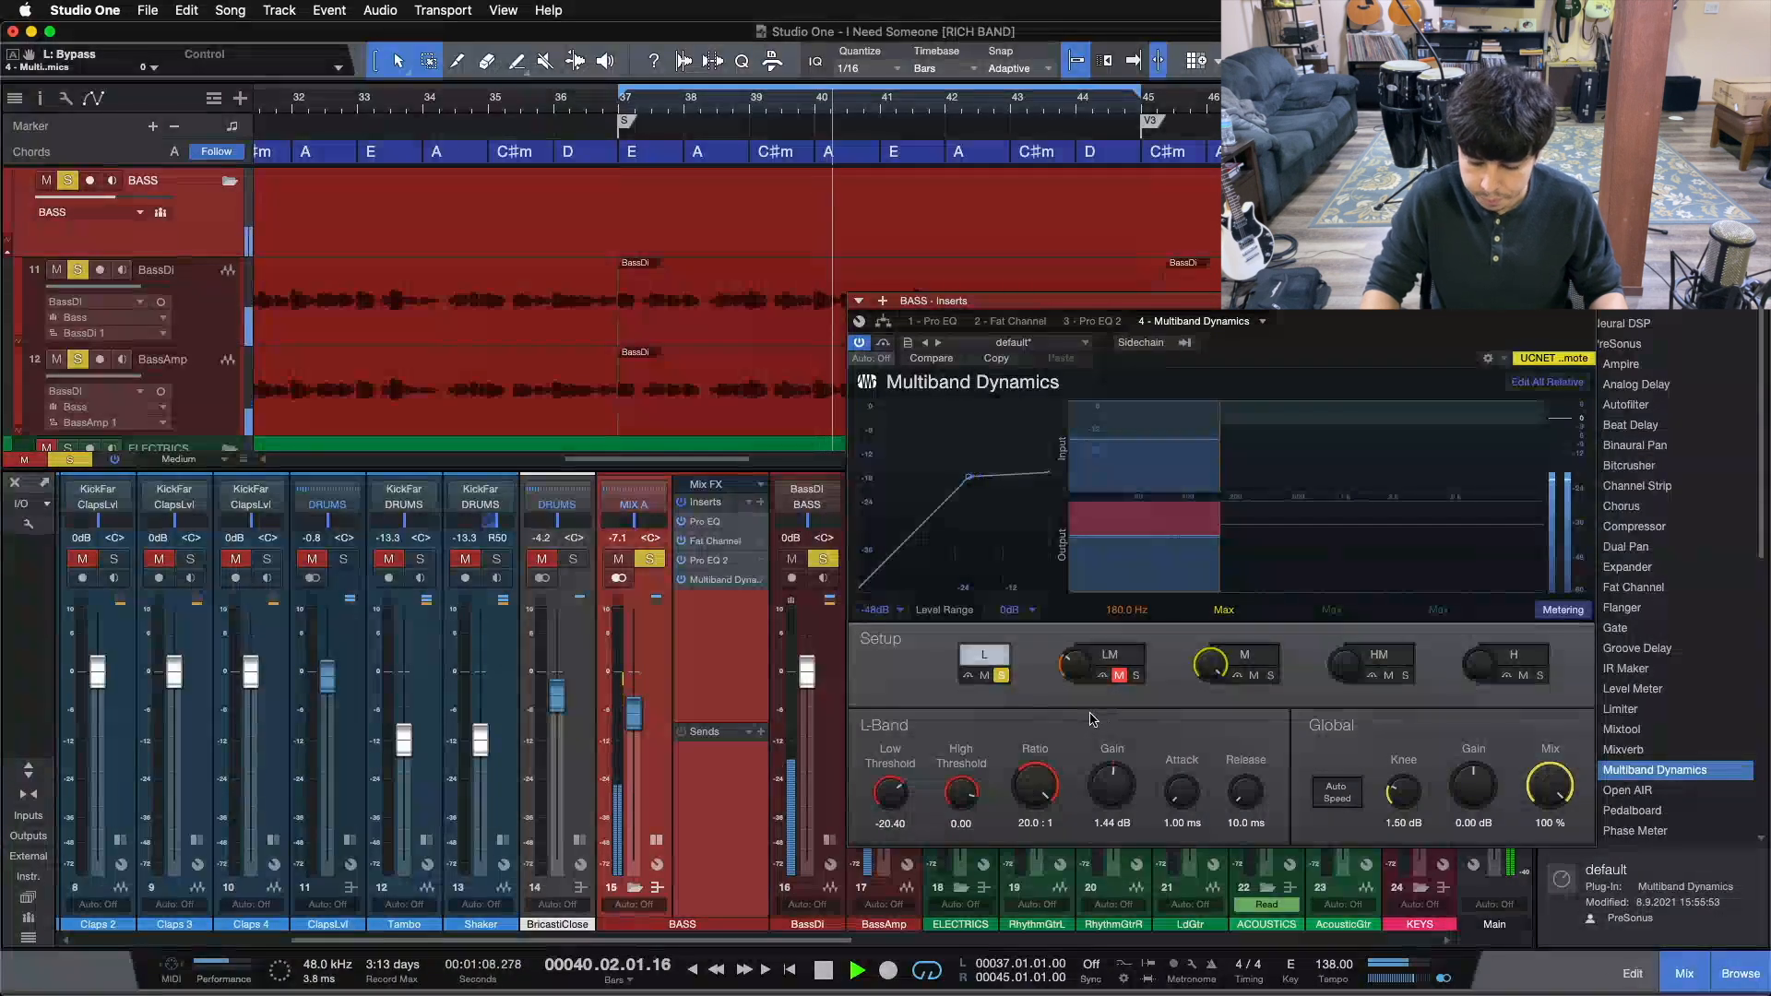
key(space)
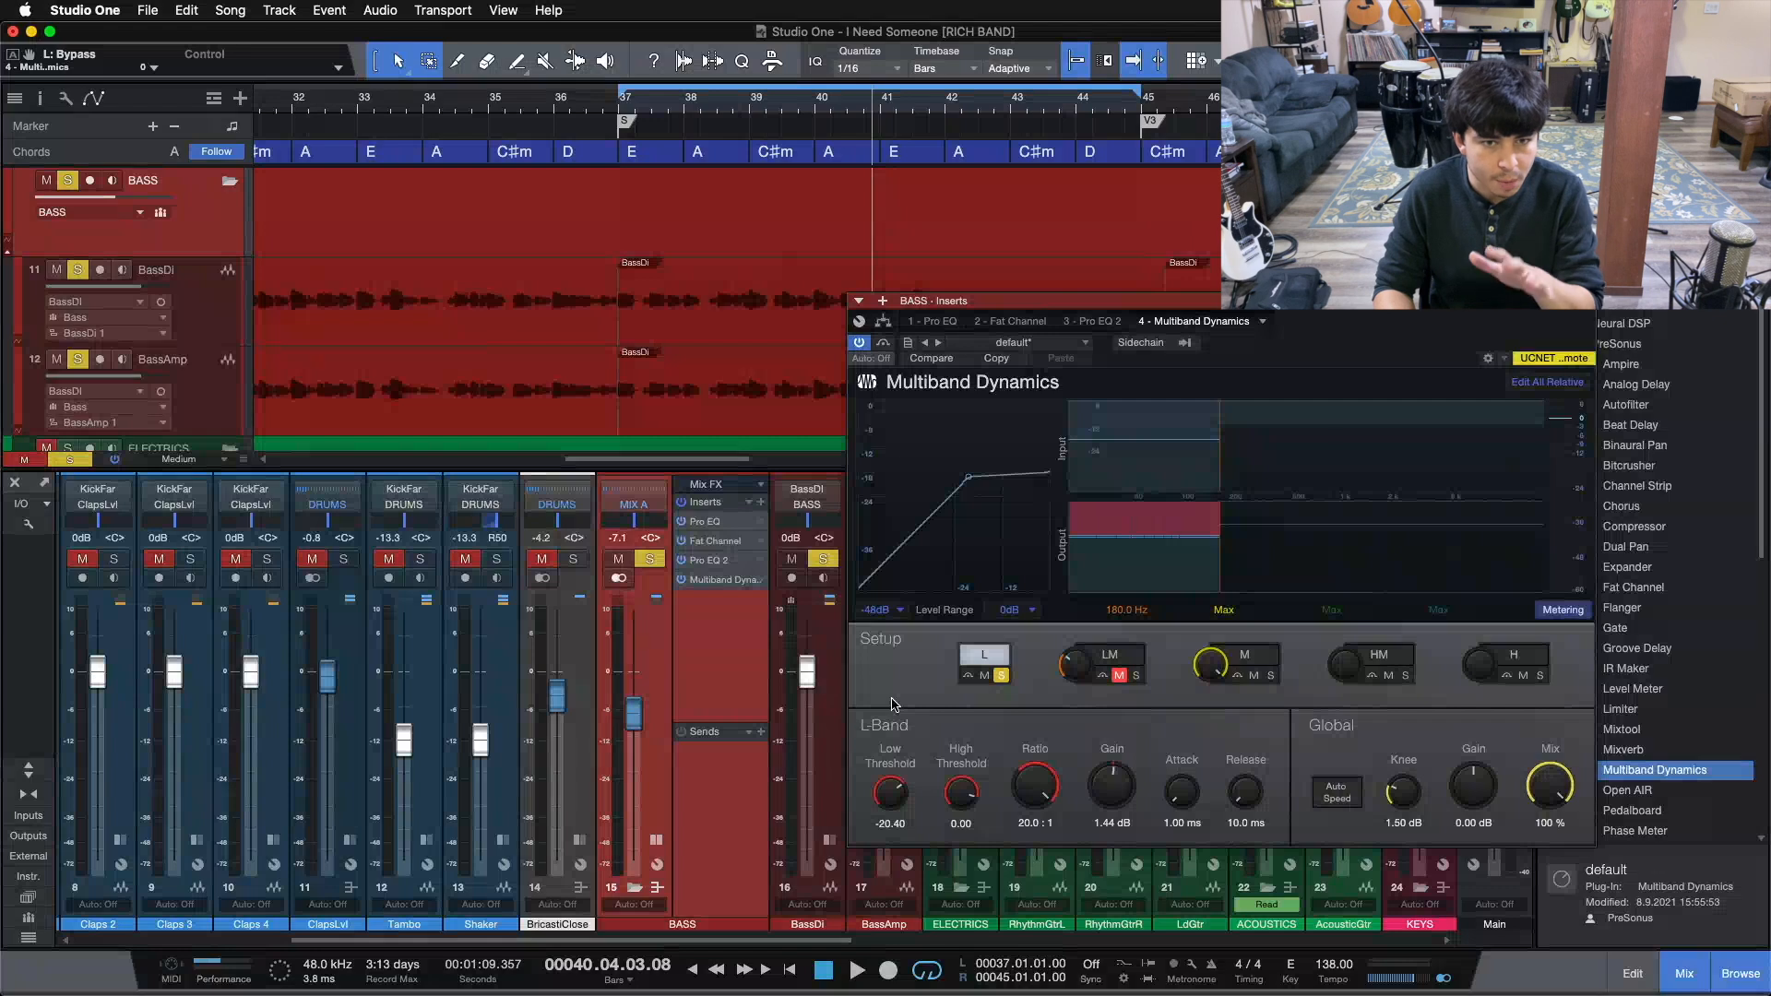
key(space)
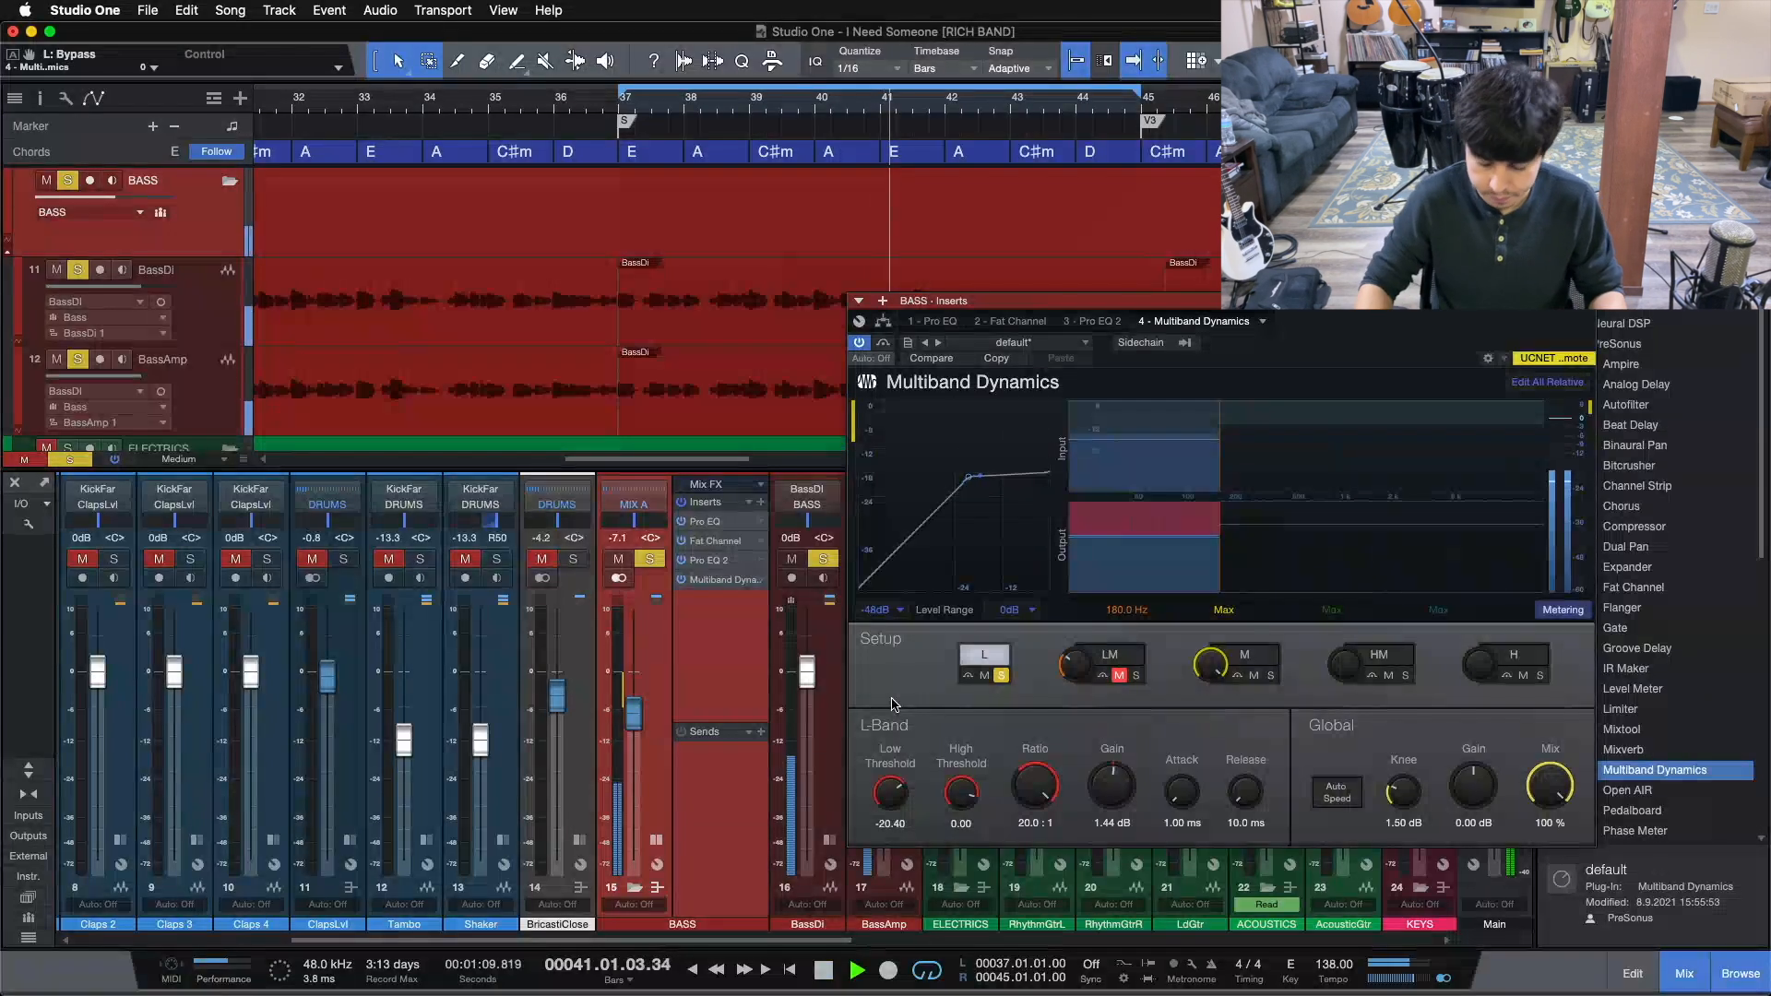
drag(897, 783, 899, 789)
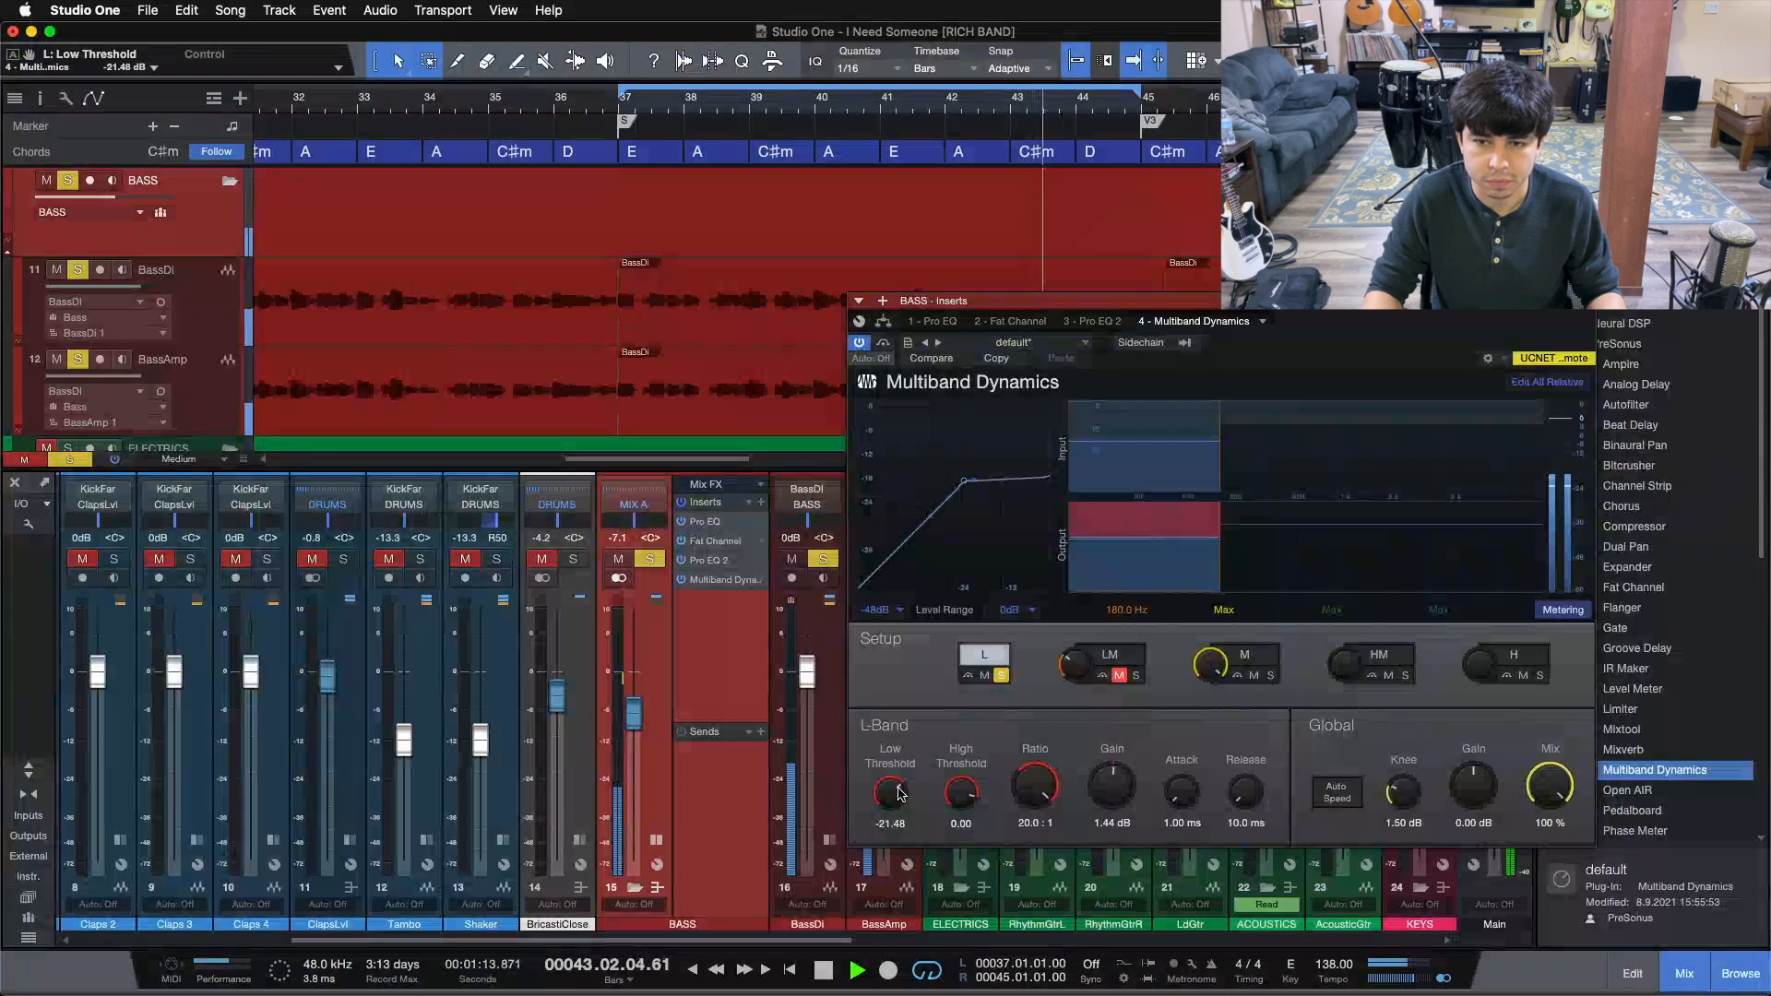
drag(899, 791, 901, 795)
drag(1116, 787, 1121, 783)
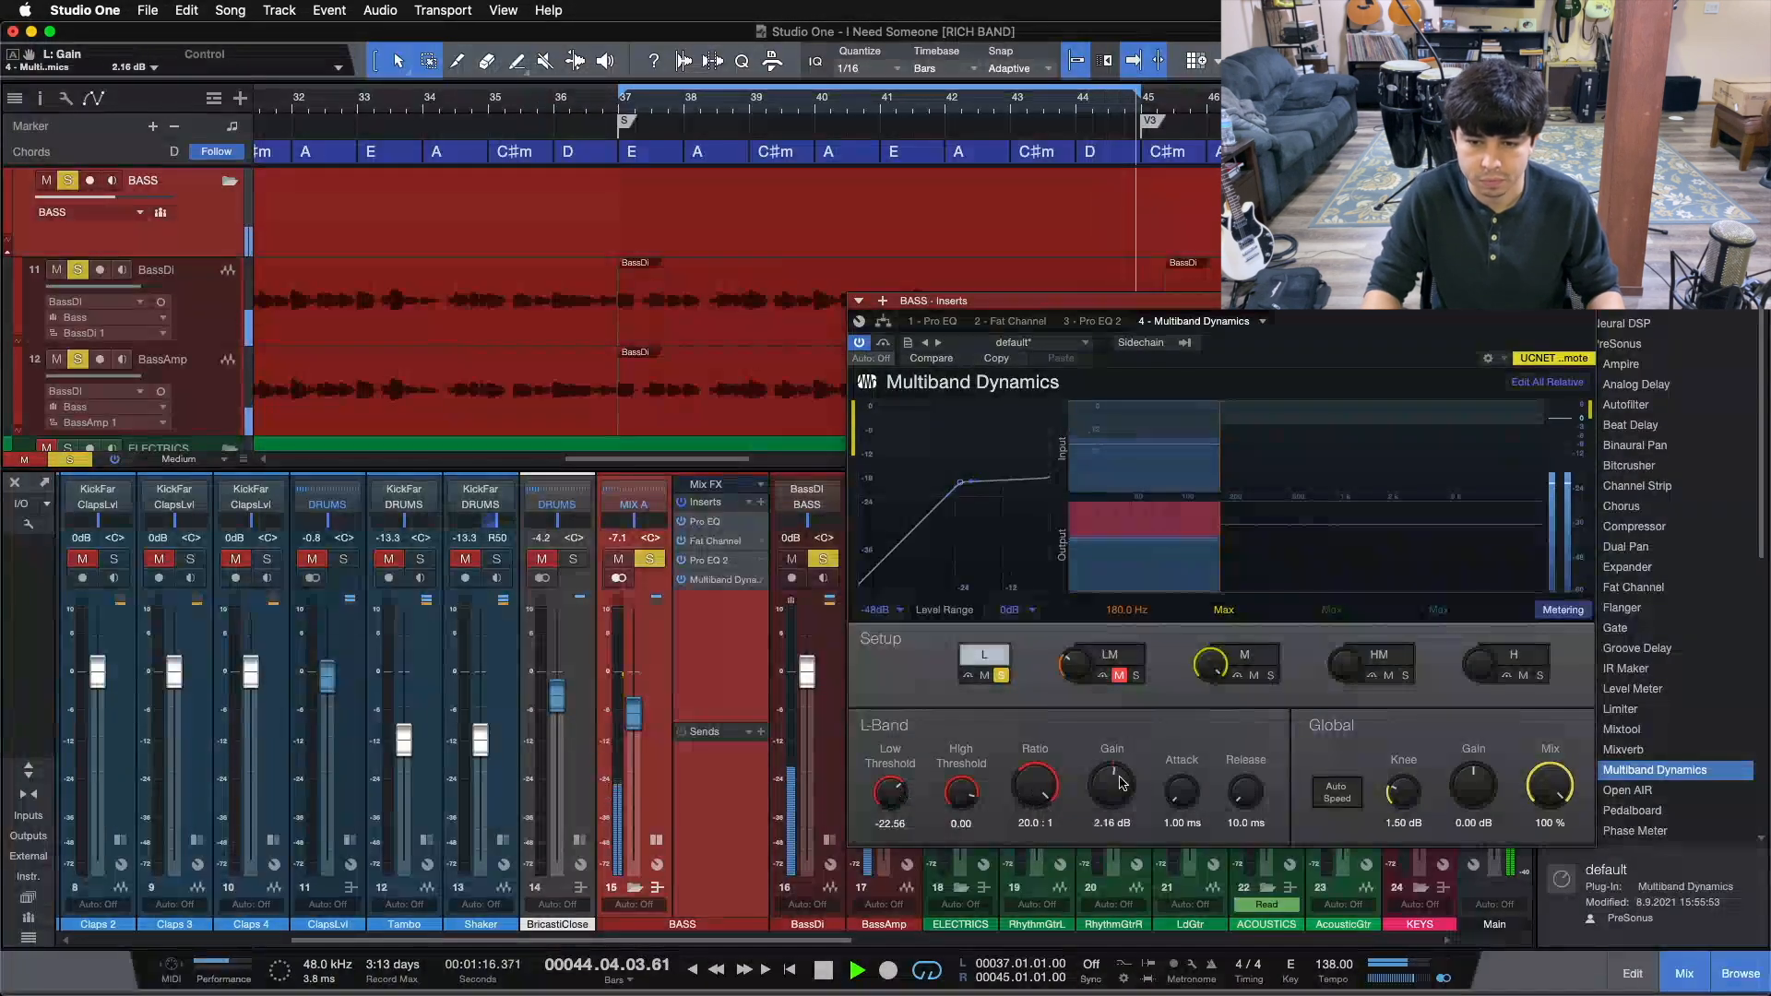
- Compare the soloed L band with and without bypass, replaying the bass around bar 38
click(967, 676)
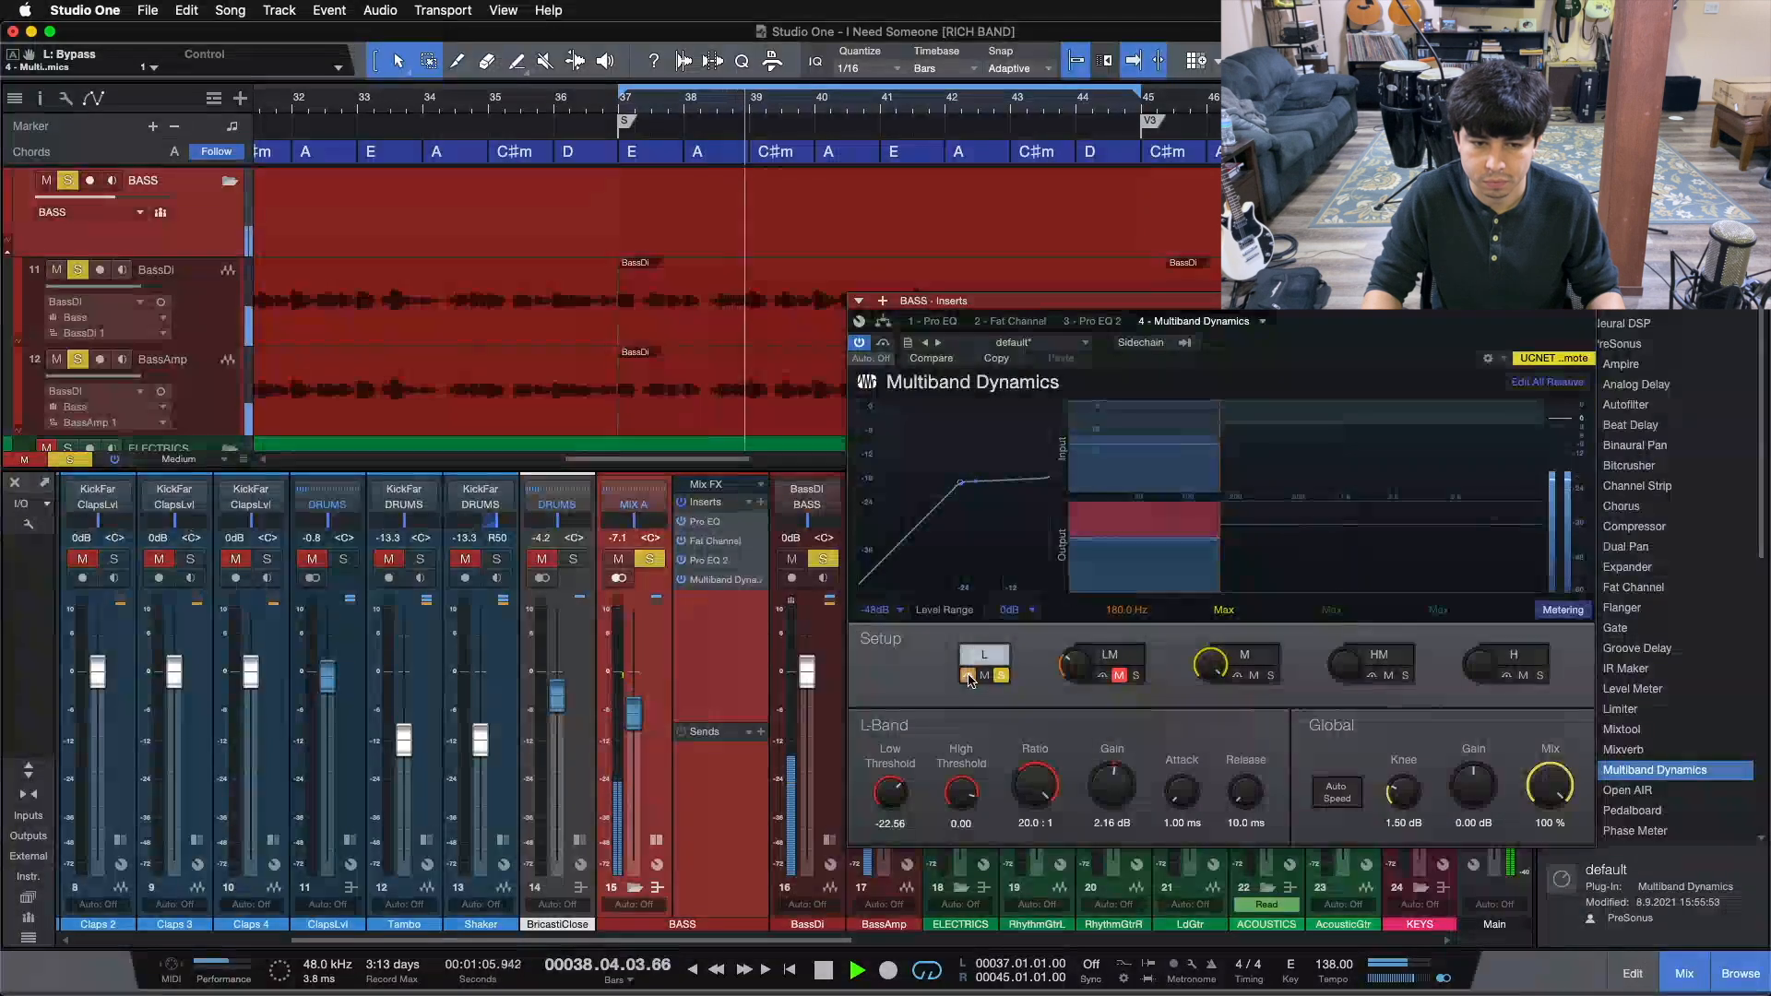
click(716, 109)
click(712, 109)
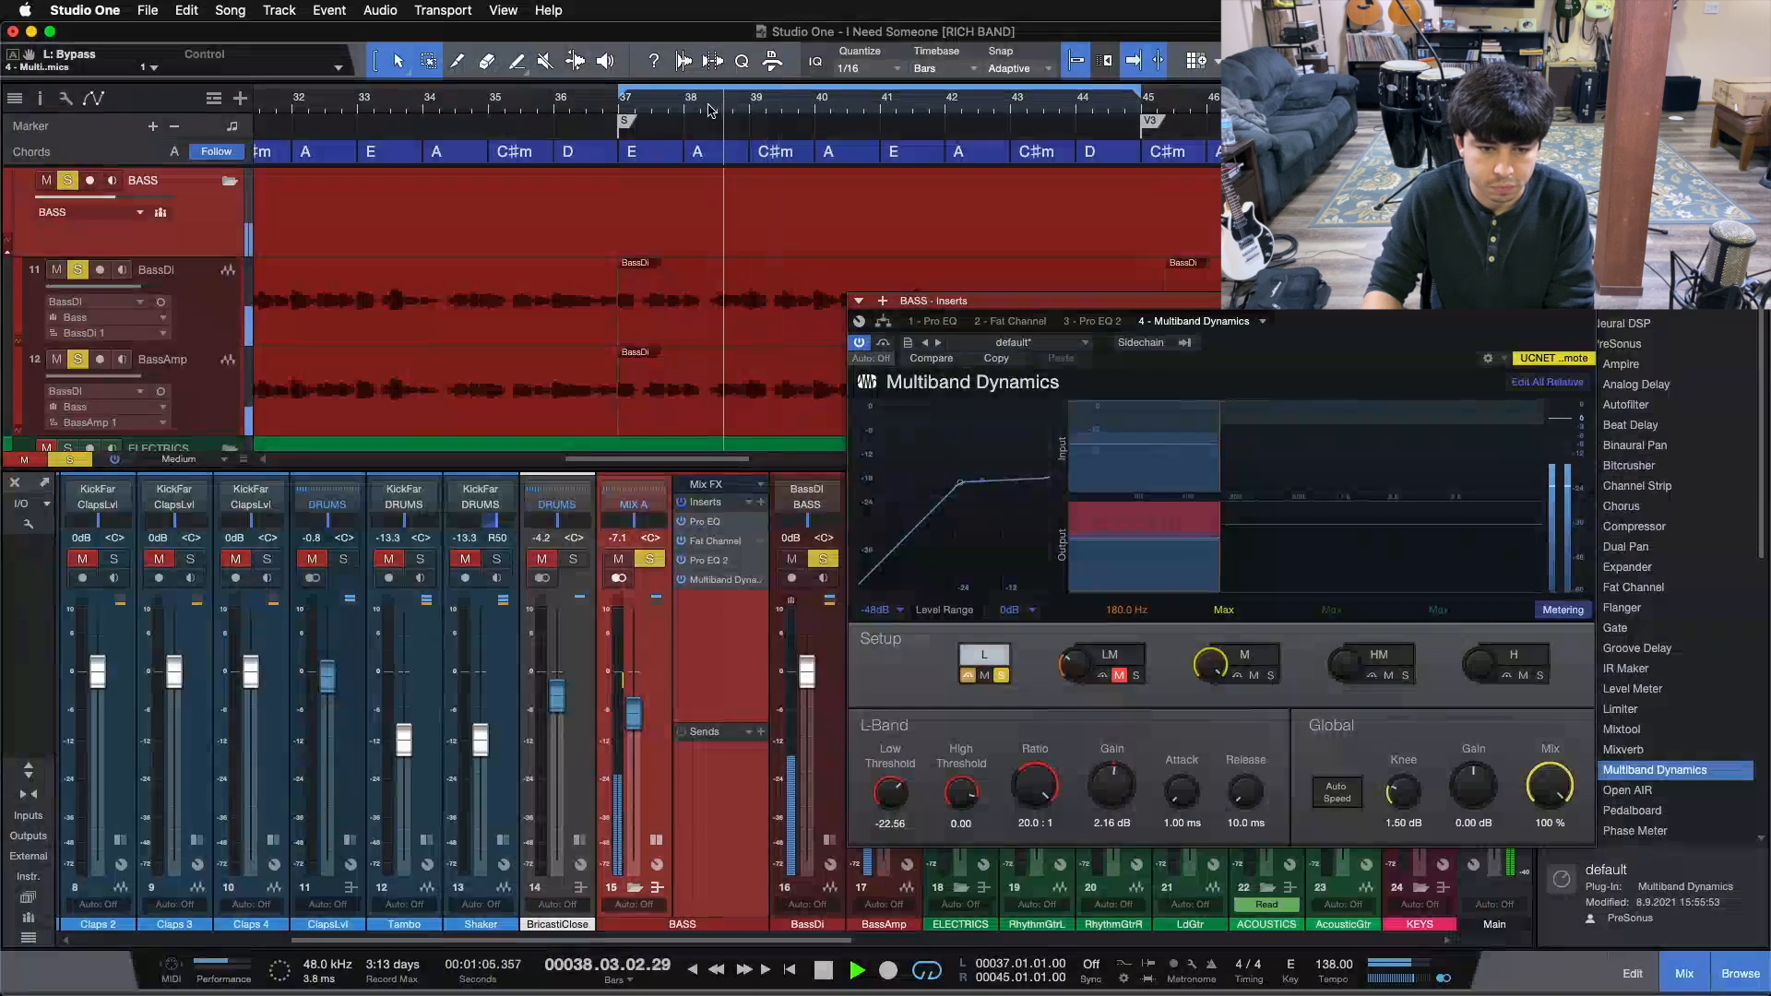
click(692, 106)
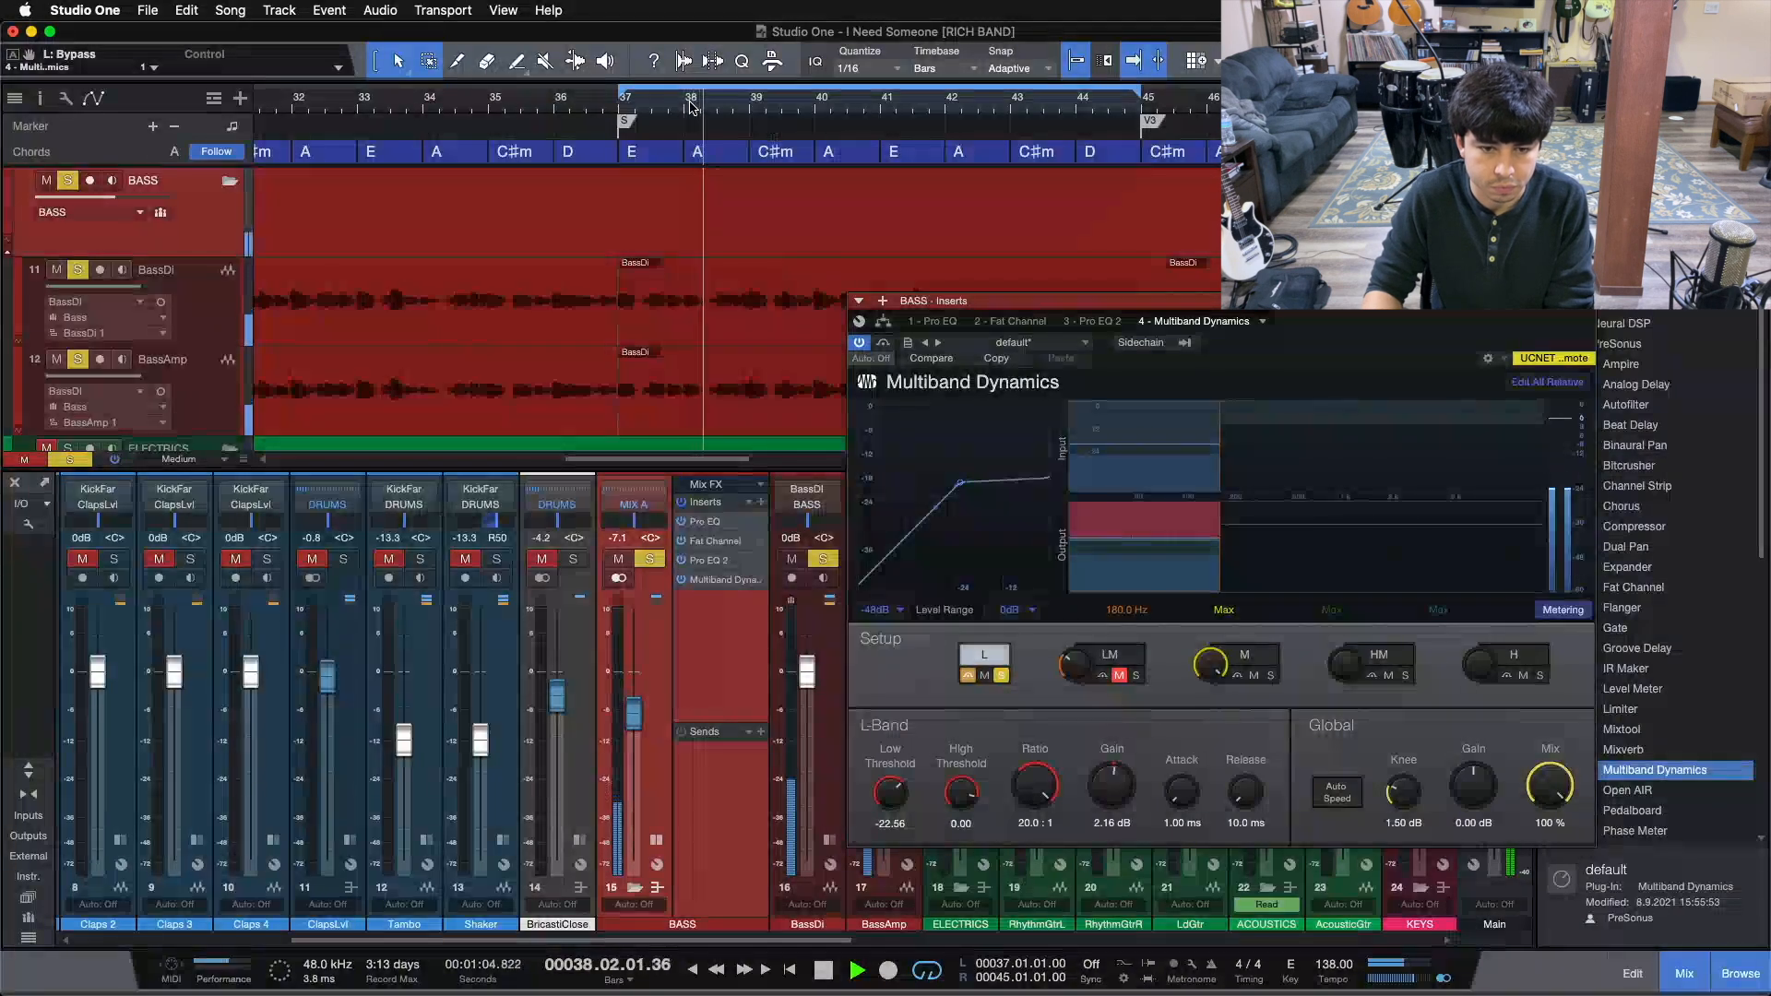
click(684, 107)
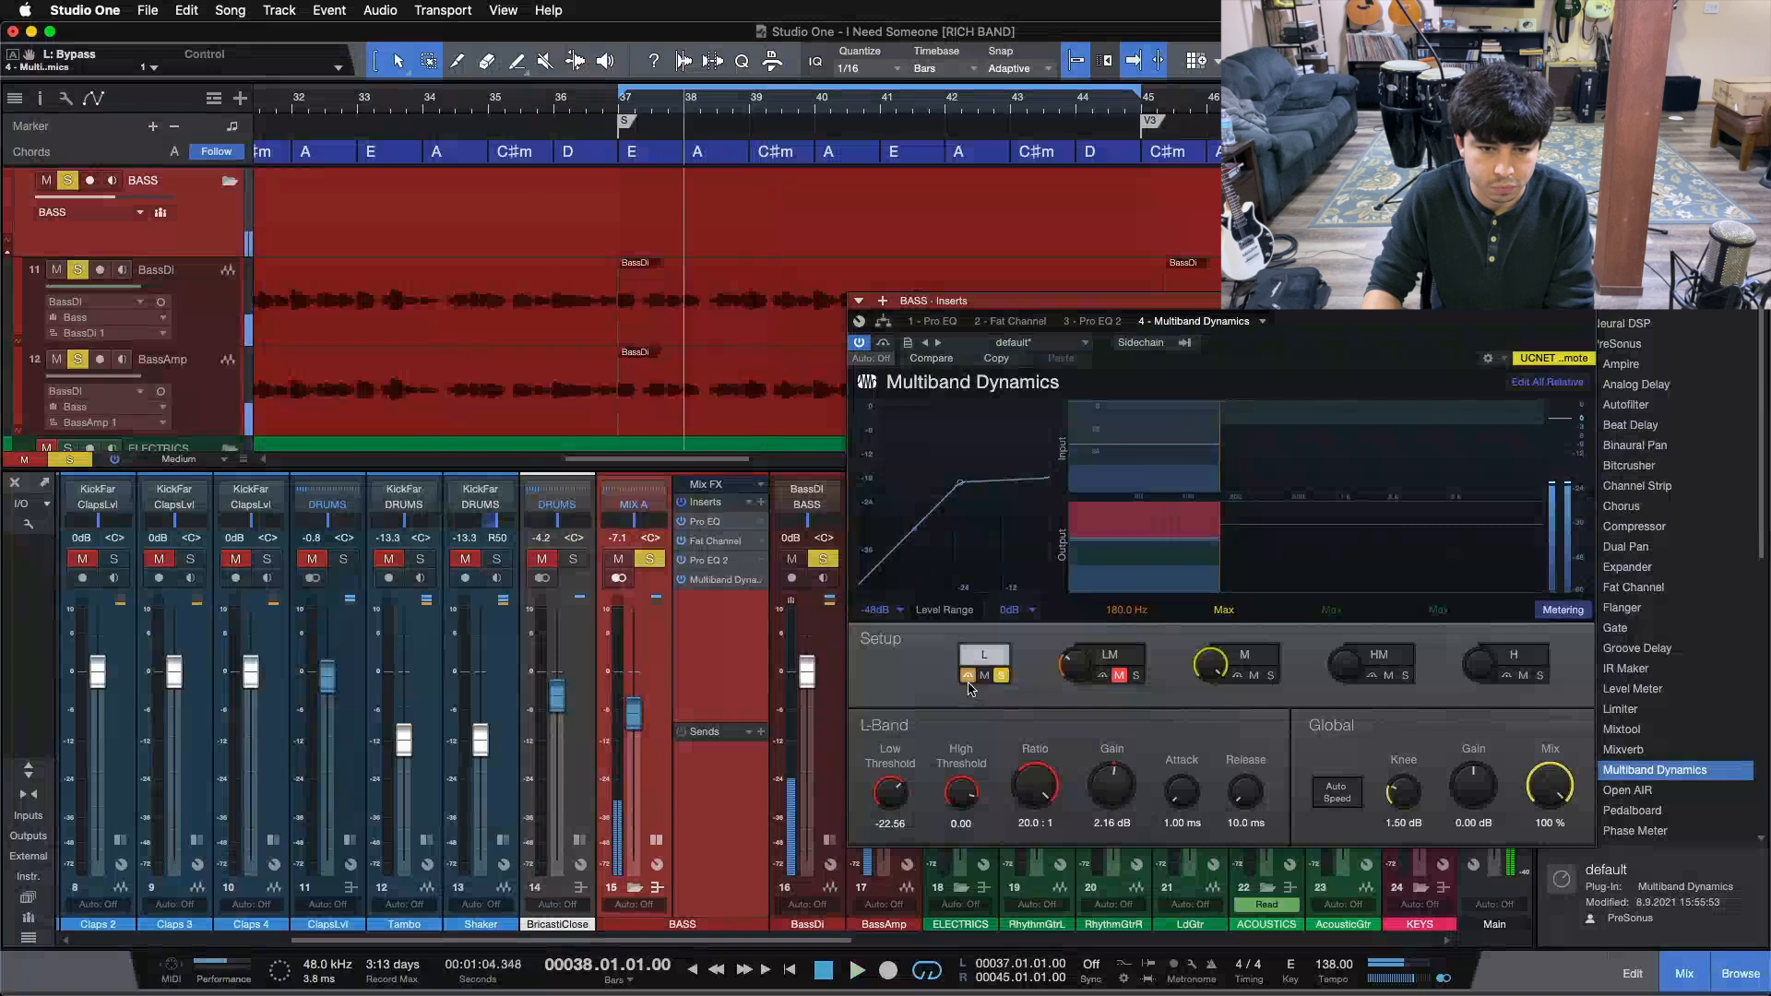
click(968, 678)
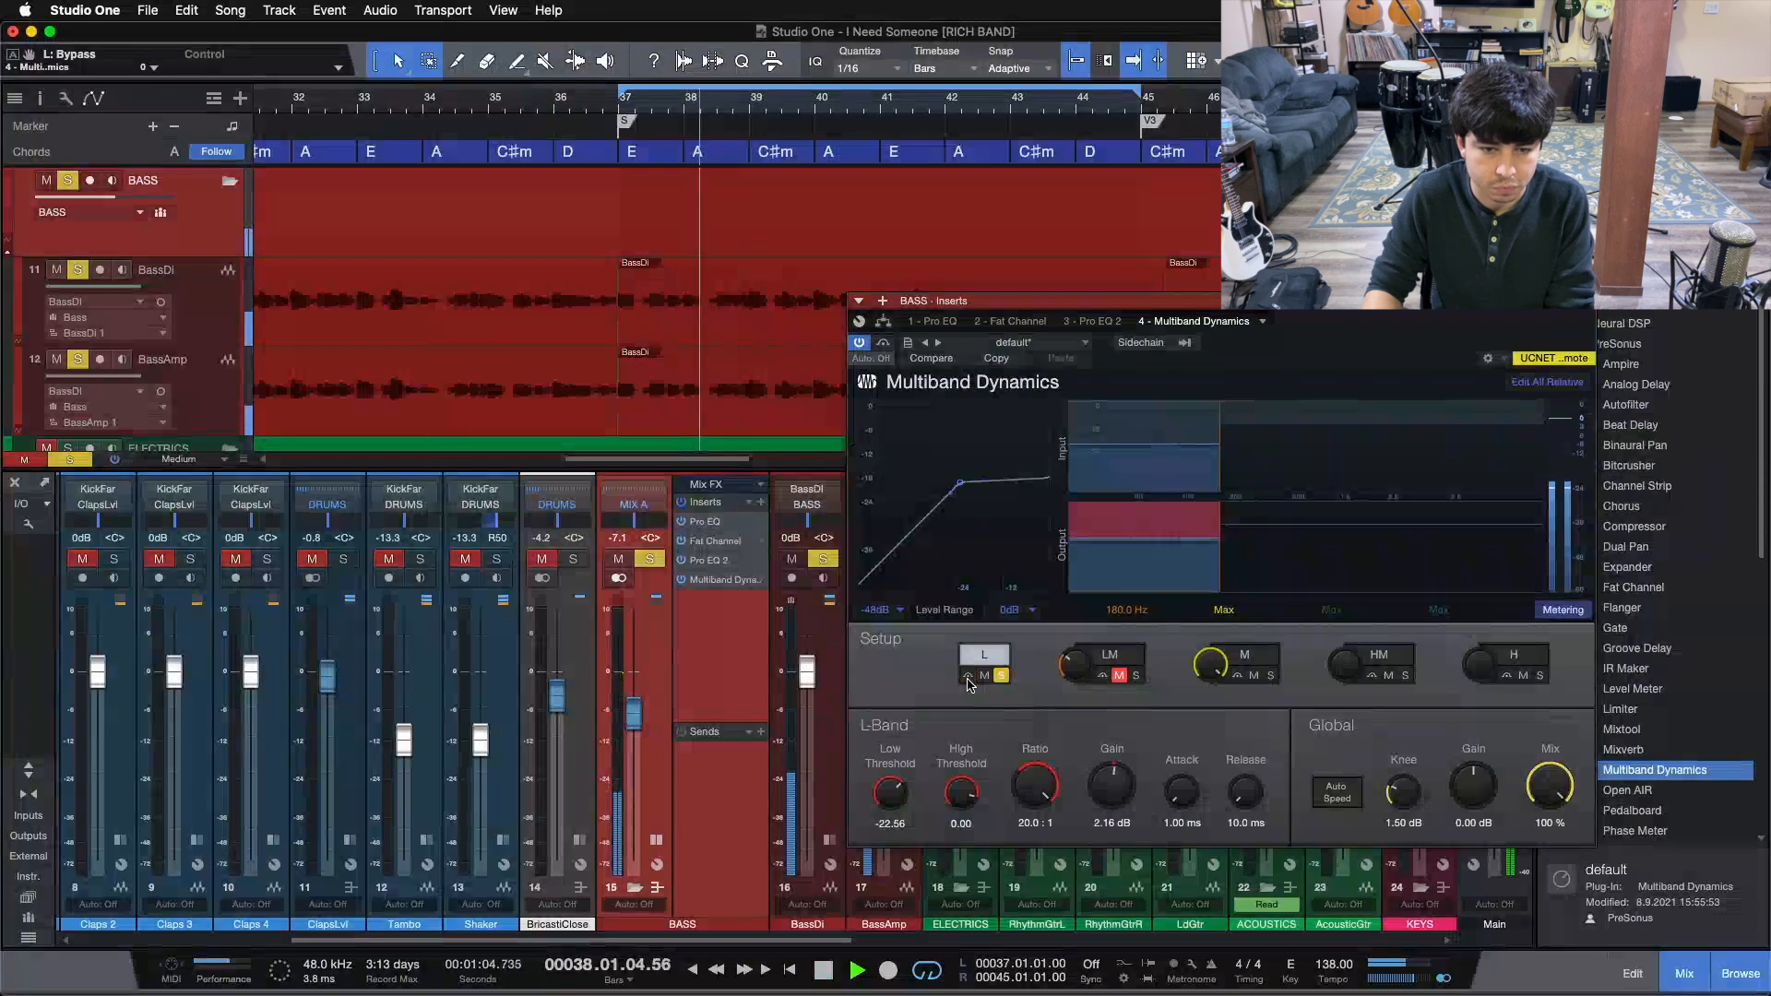
- Raise the L band's gain to 3.60 dB, checking the level against the band's bypass around bar 41
scroll(1112, 786, up, 1)
click(967, 677)
click(968, 678)
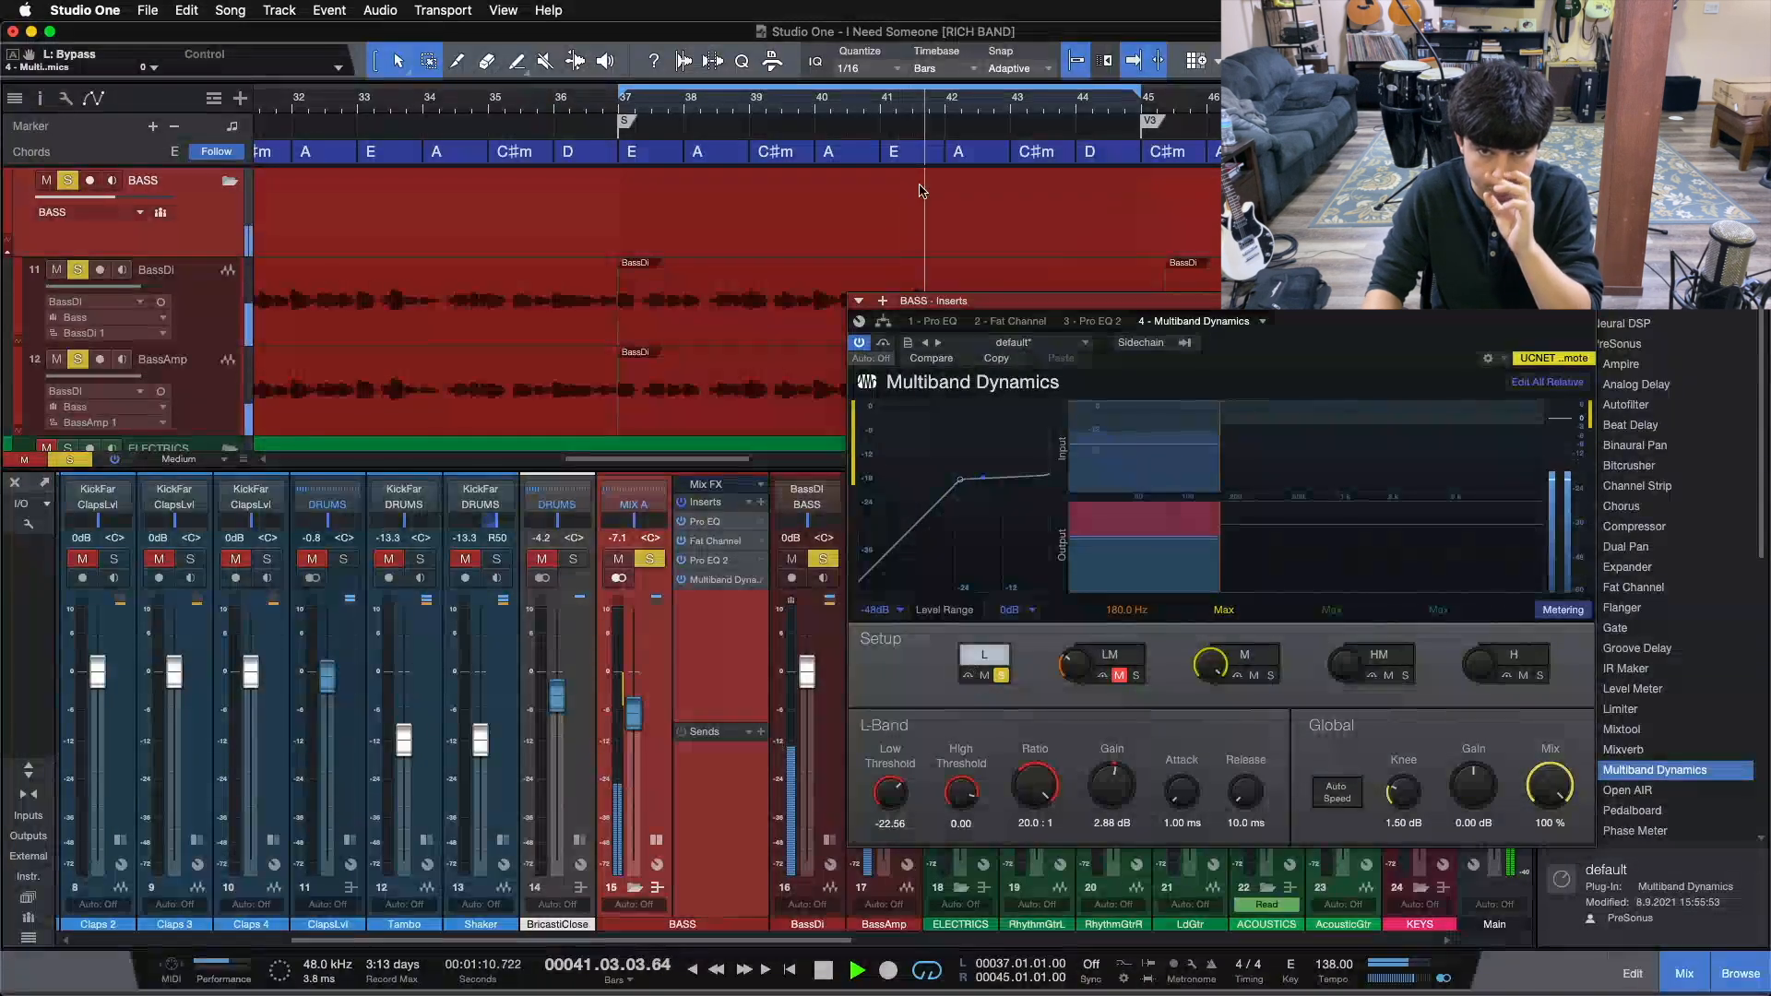
drag(930, 113, 812, 152)
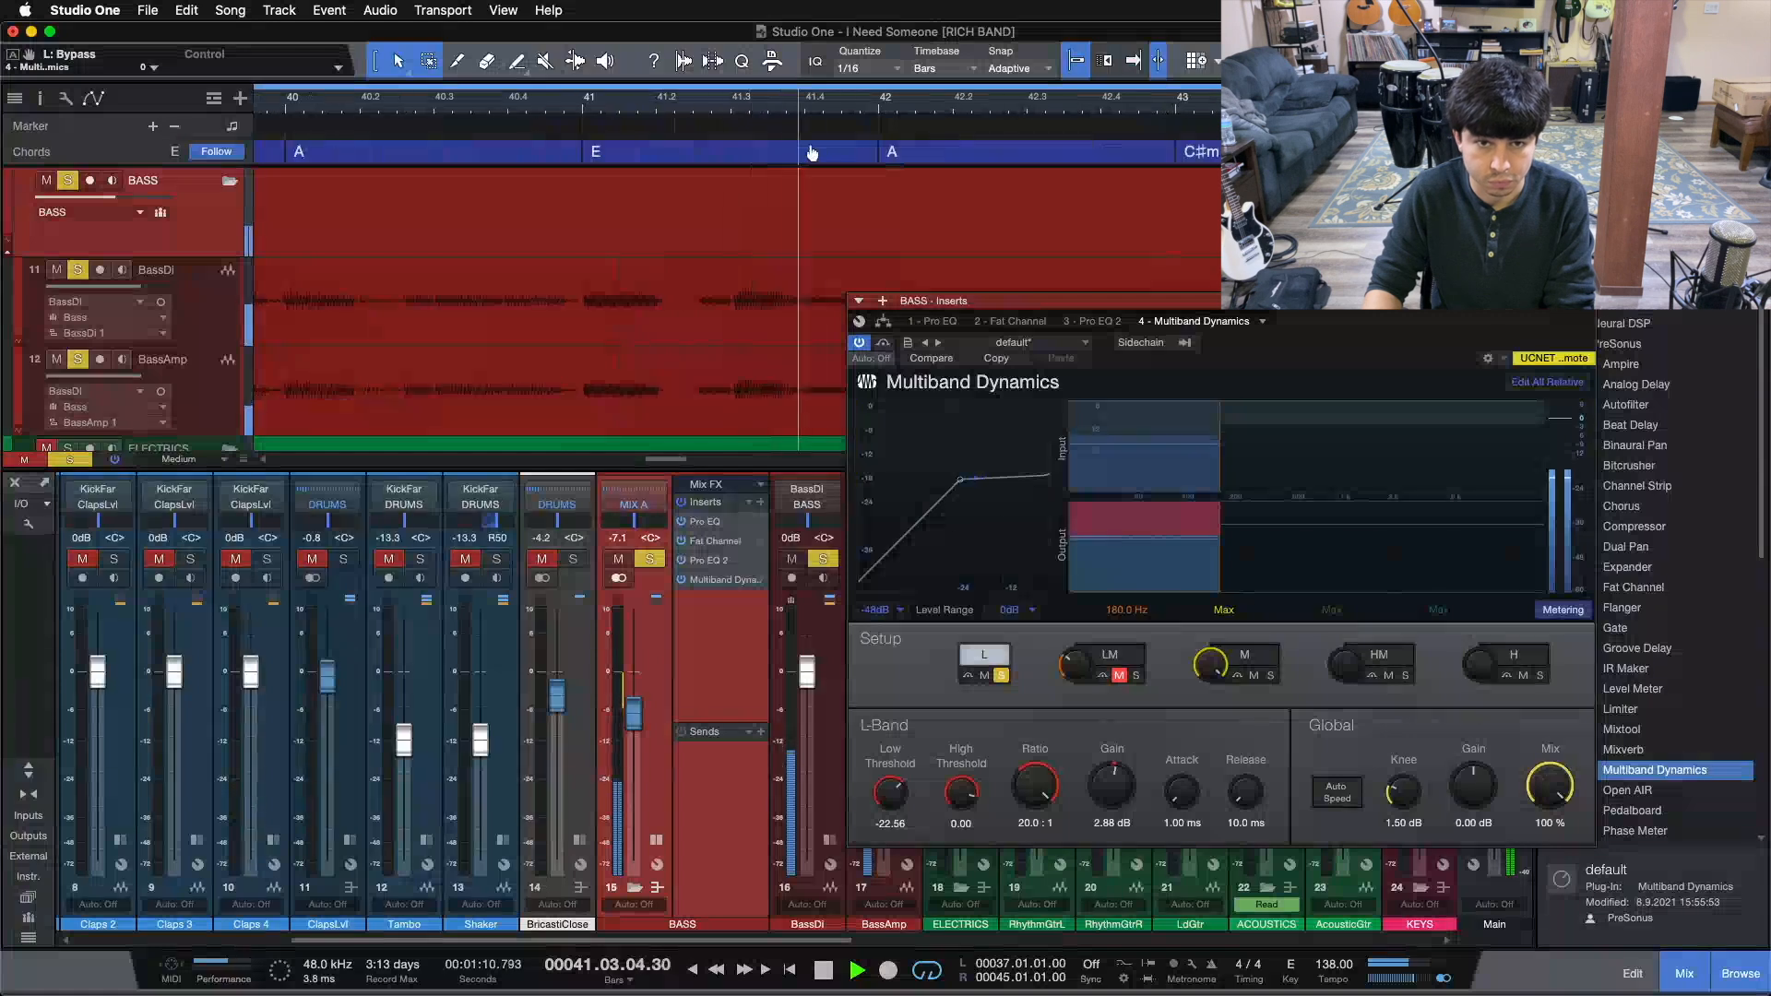
click(583, 105)
key(space)
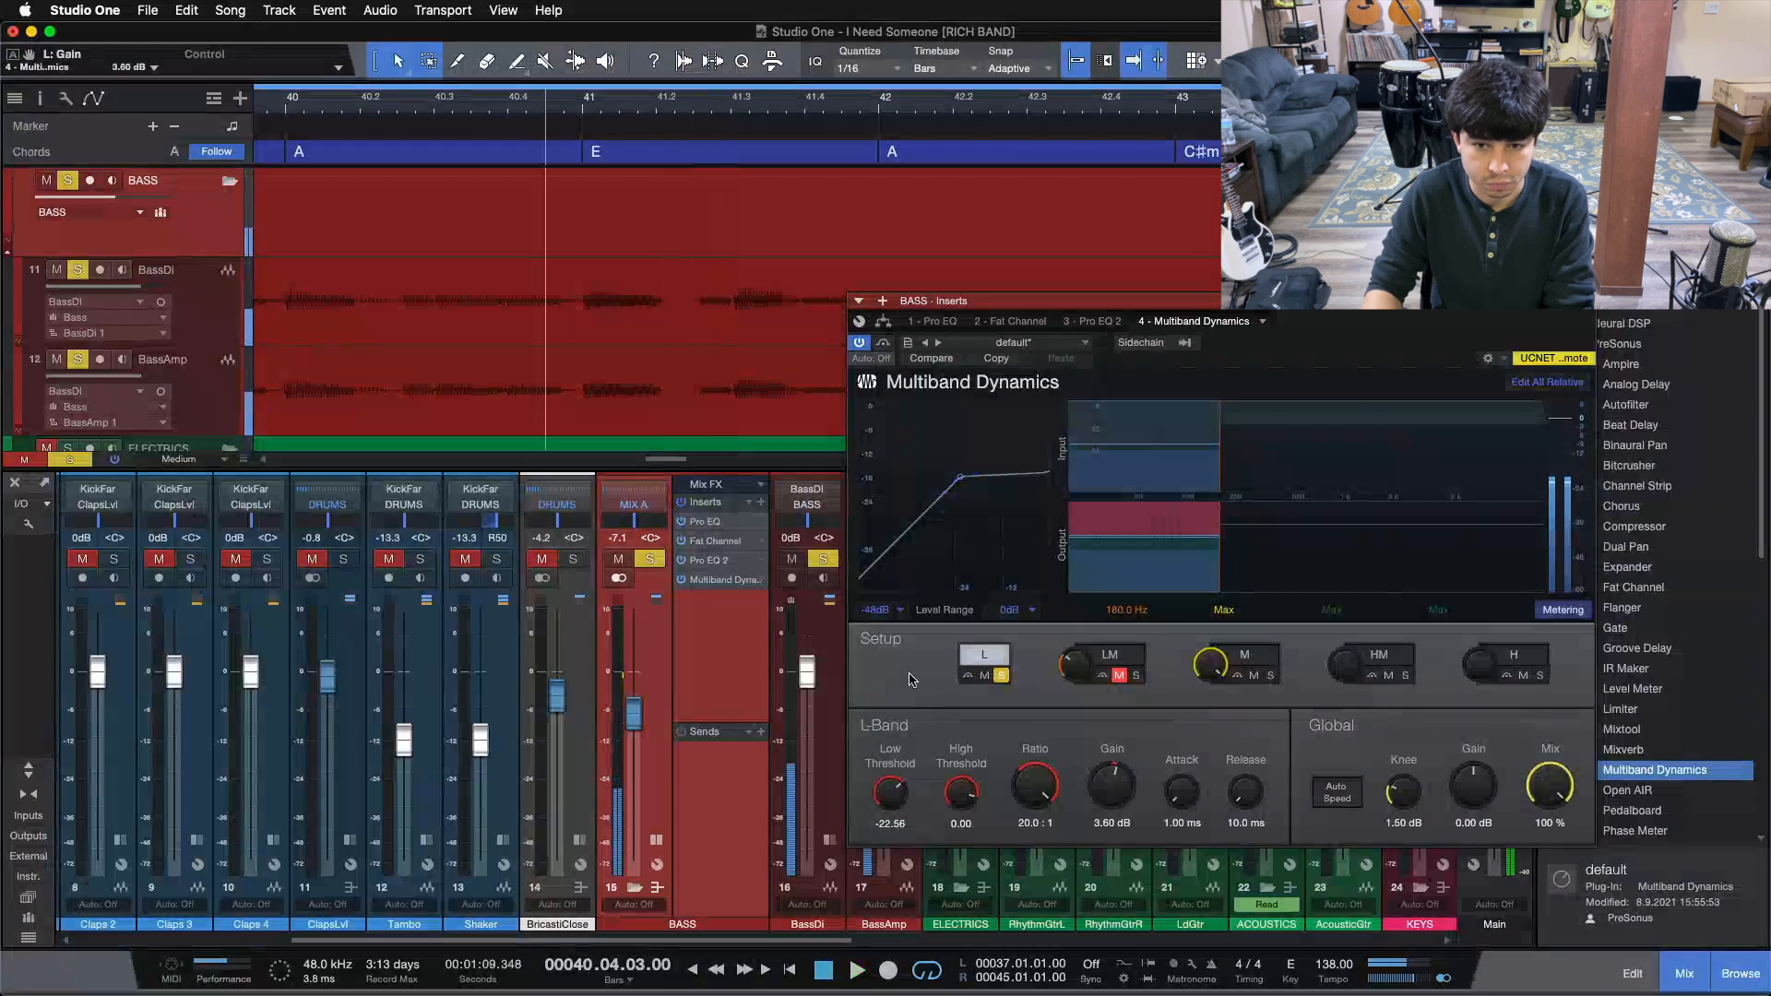
click(968, 675)
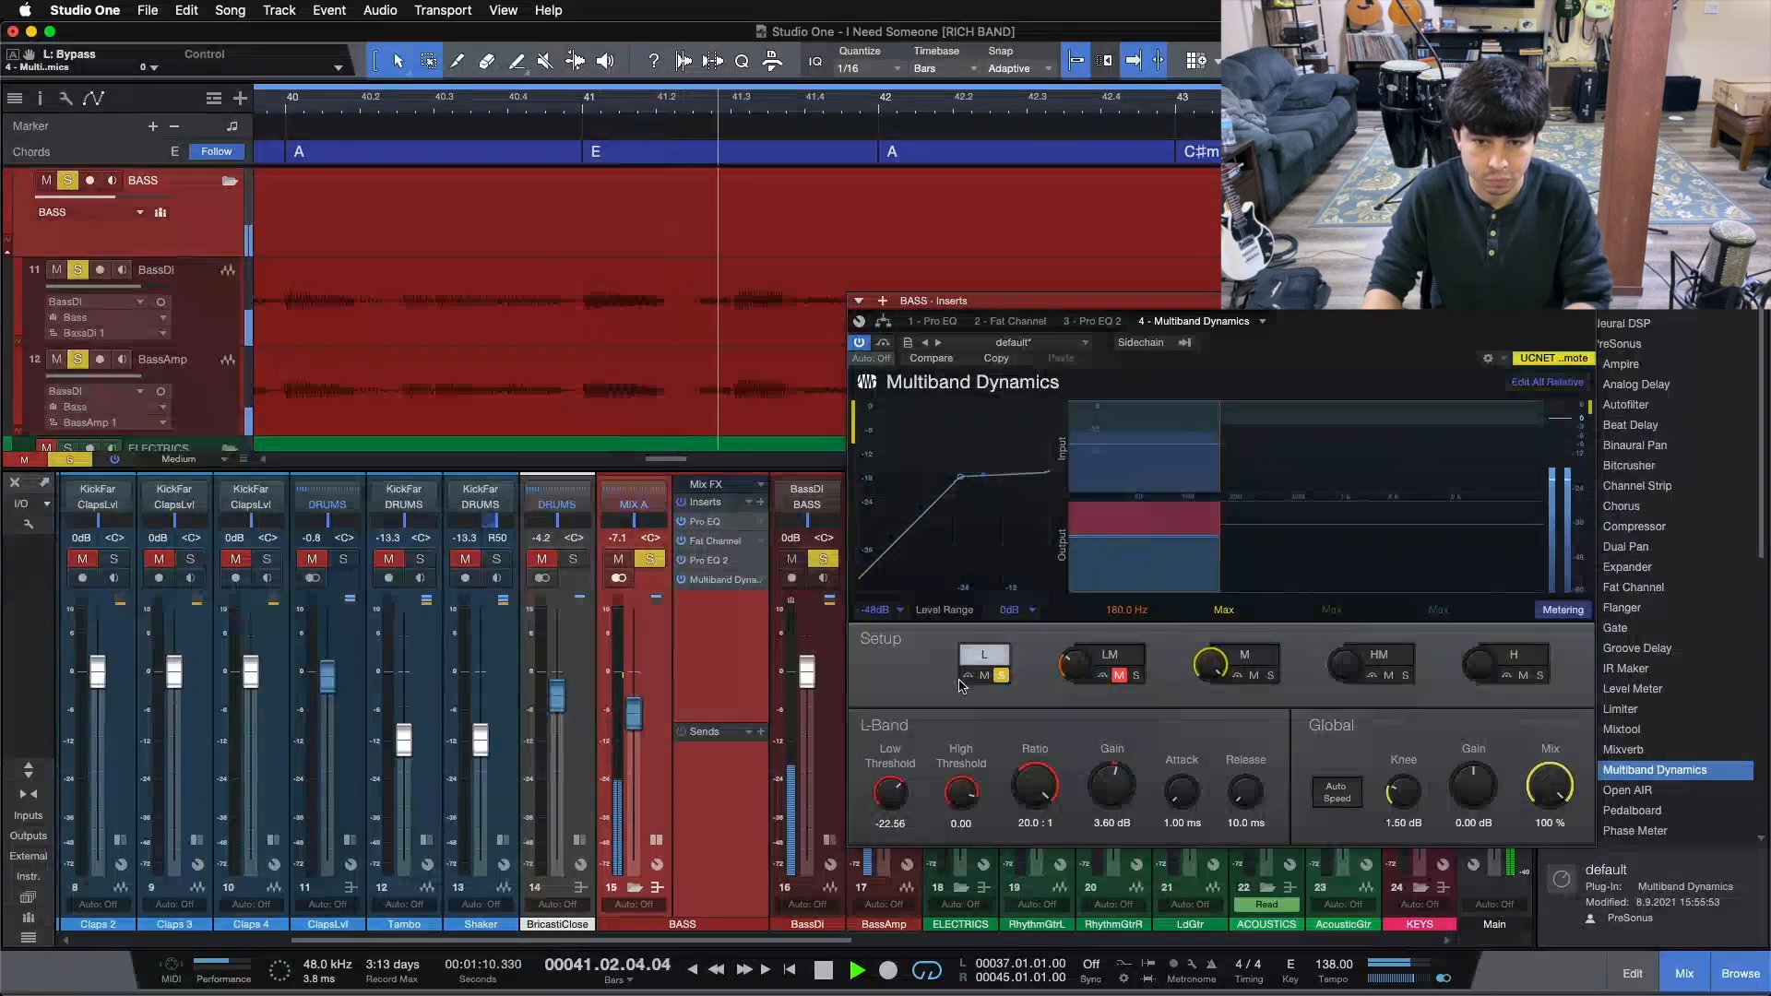
- Move the plug-in window clear of the mixer edge and unsolo the L band while playing from bar 37
drag(1376, 322, 1265, 369)
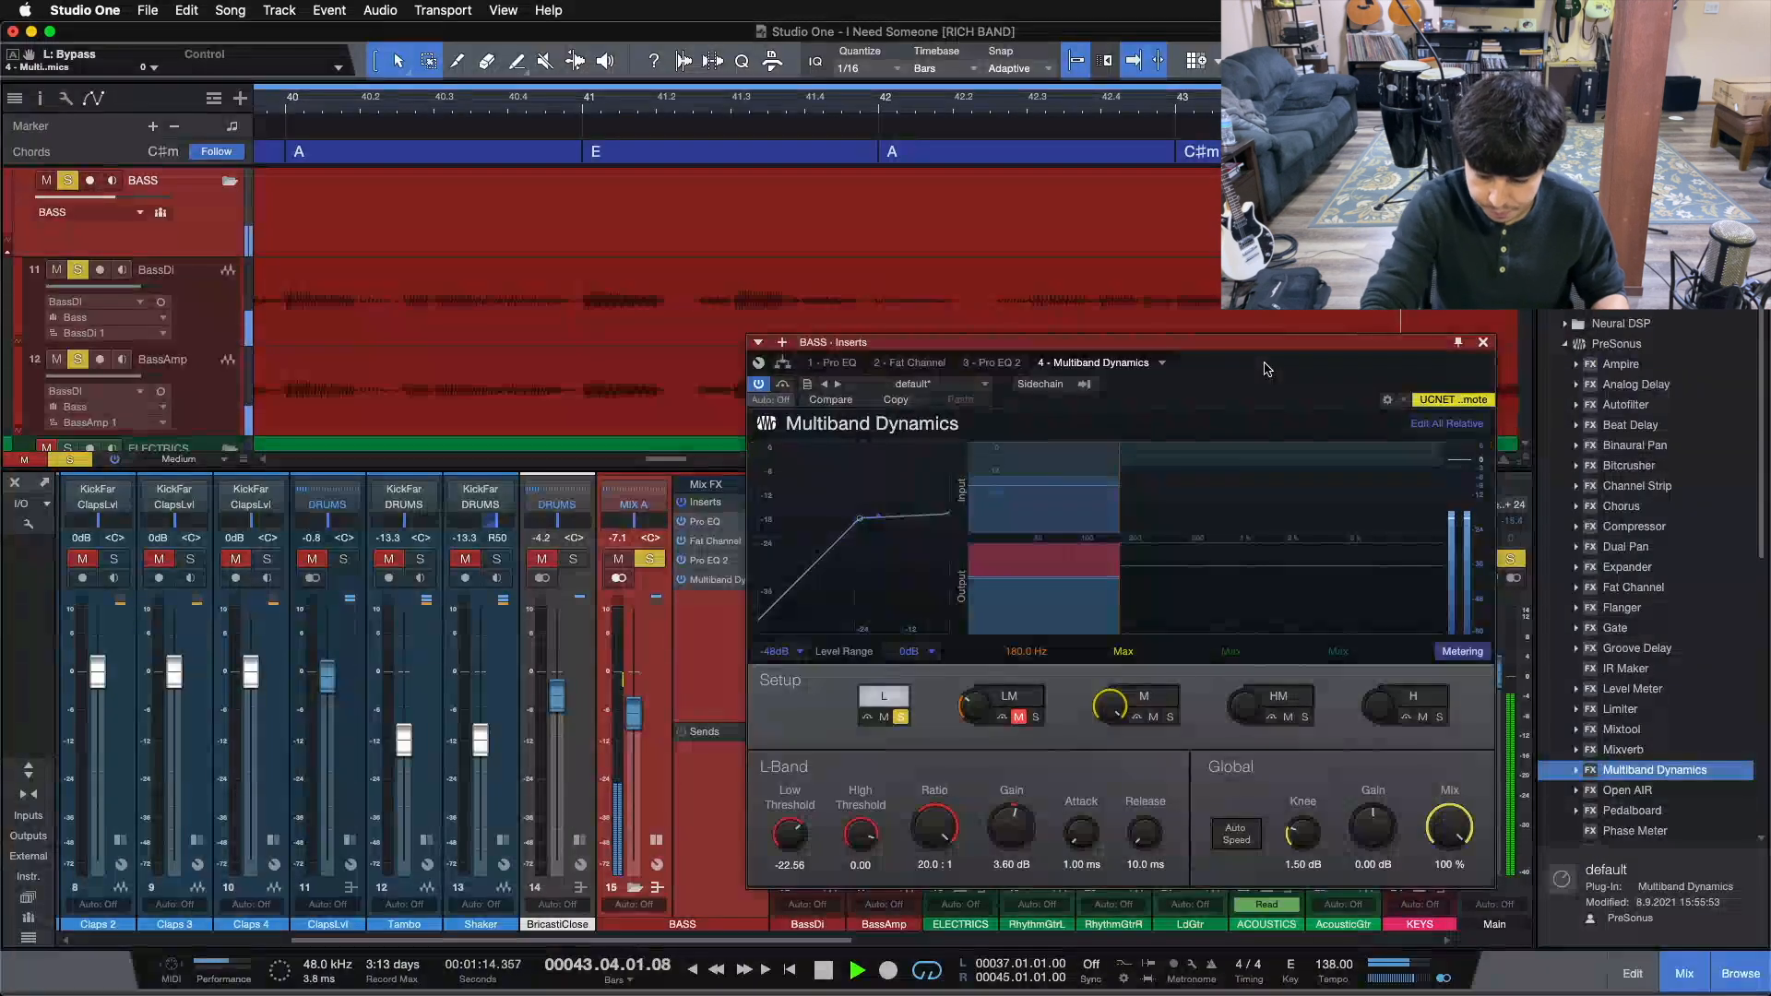
key(space)
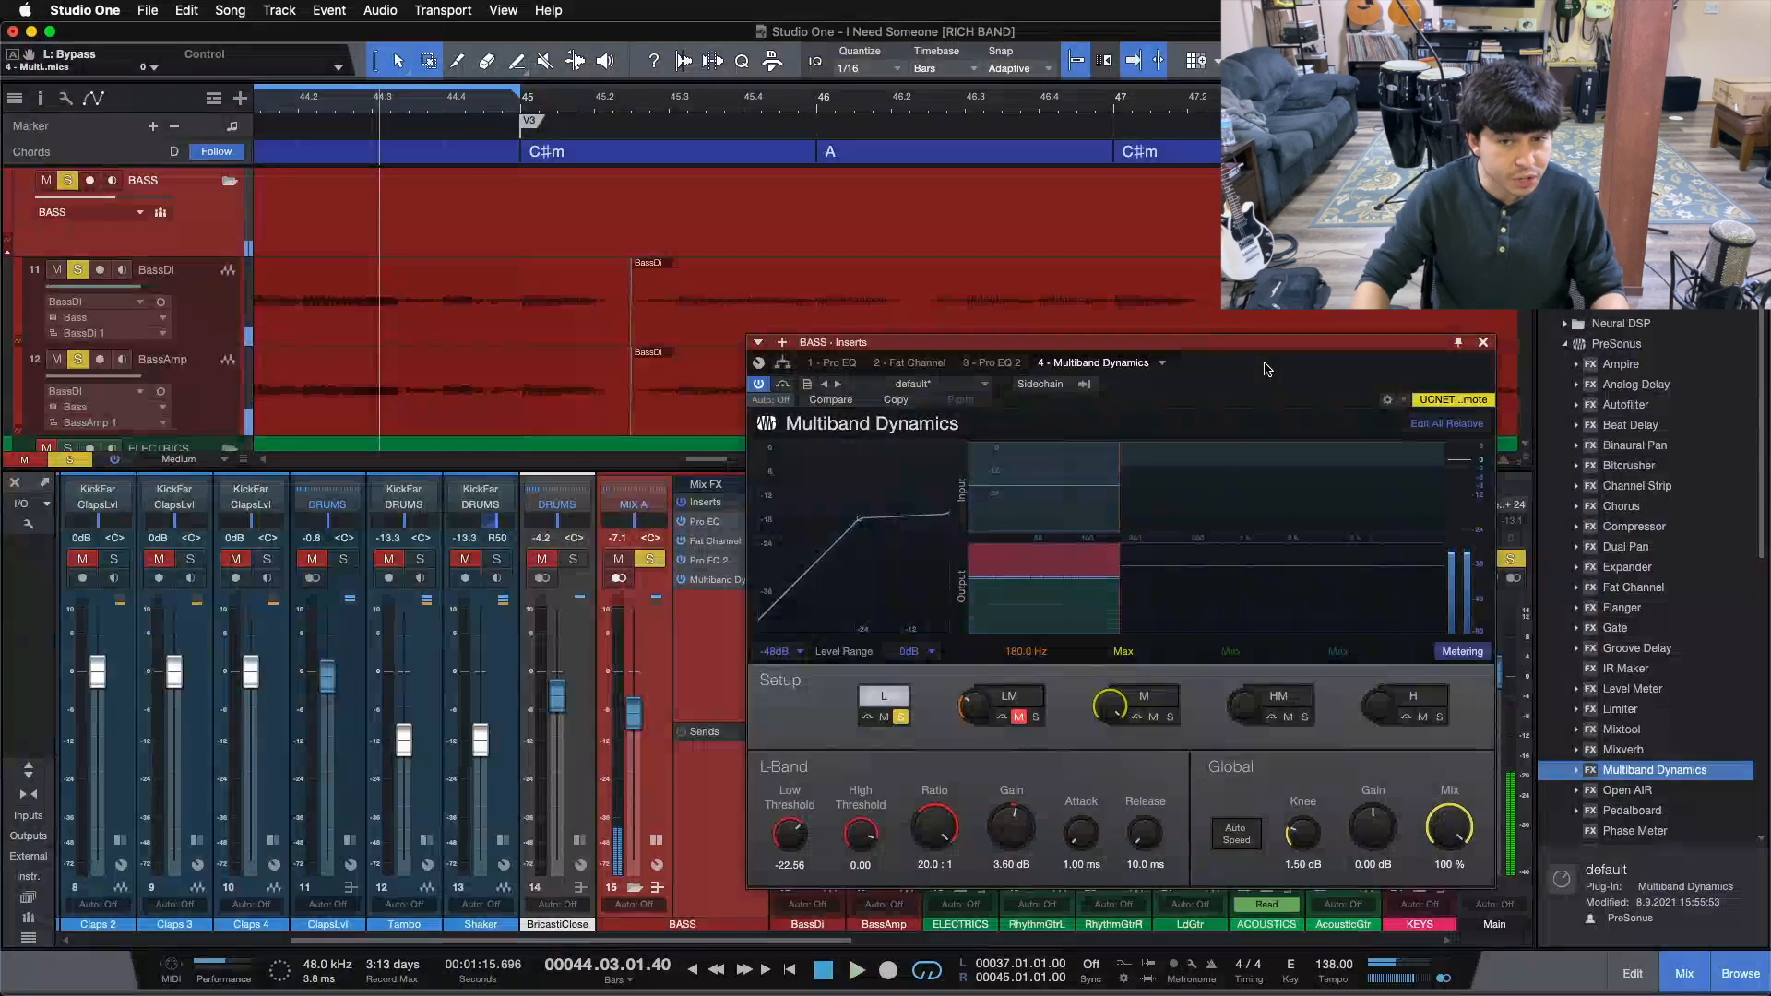
drag(467, 110, 998, 71)
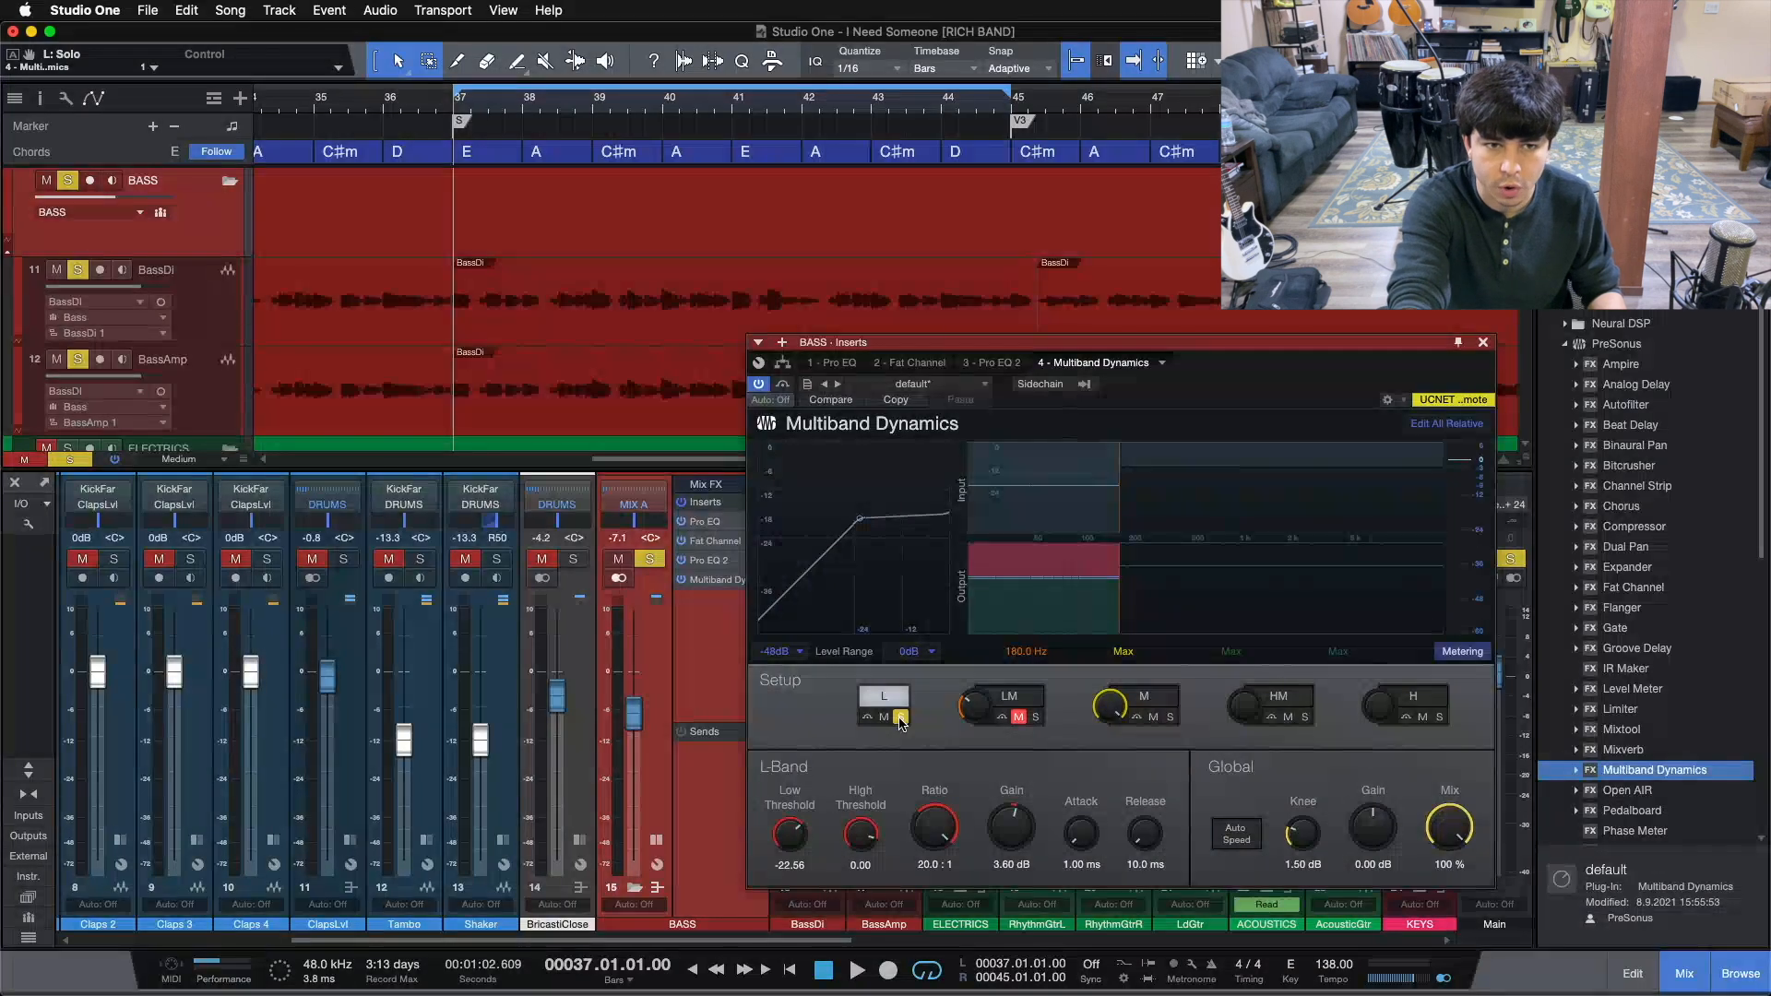
key(space)
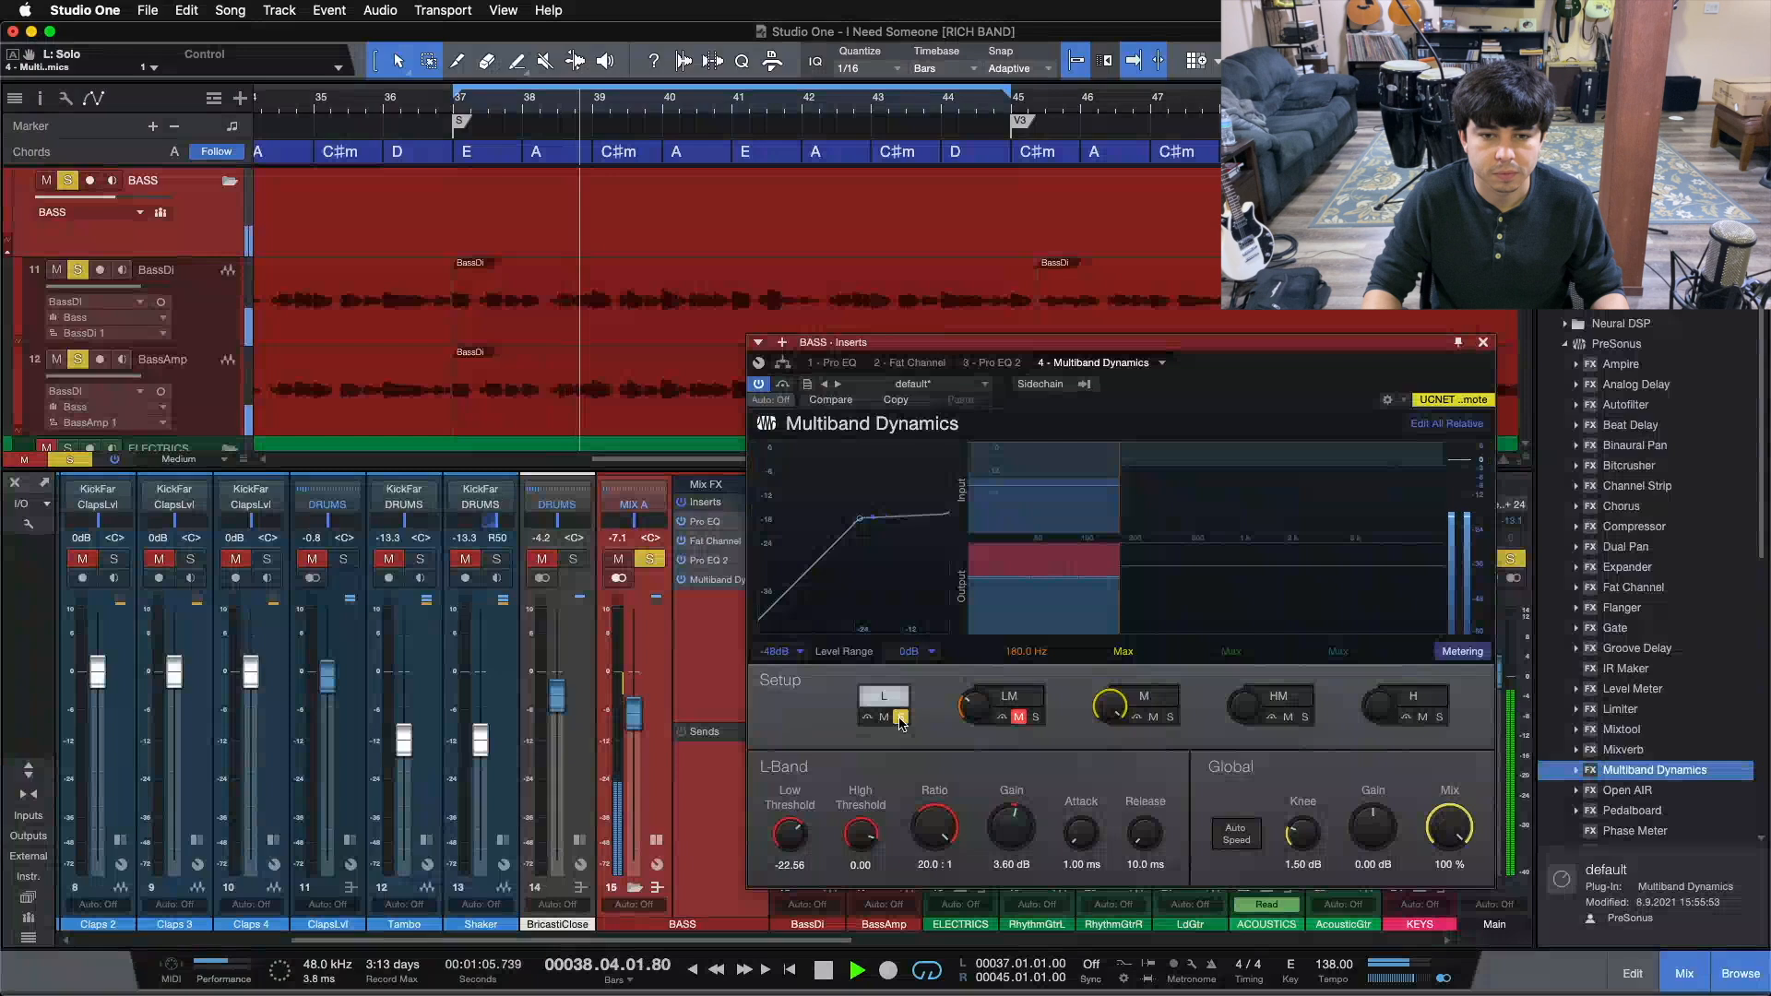
click(901, 719)
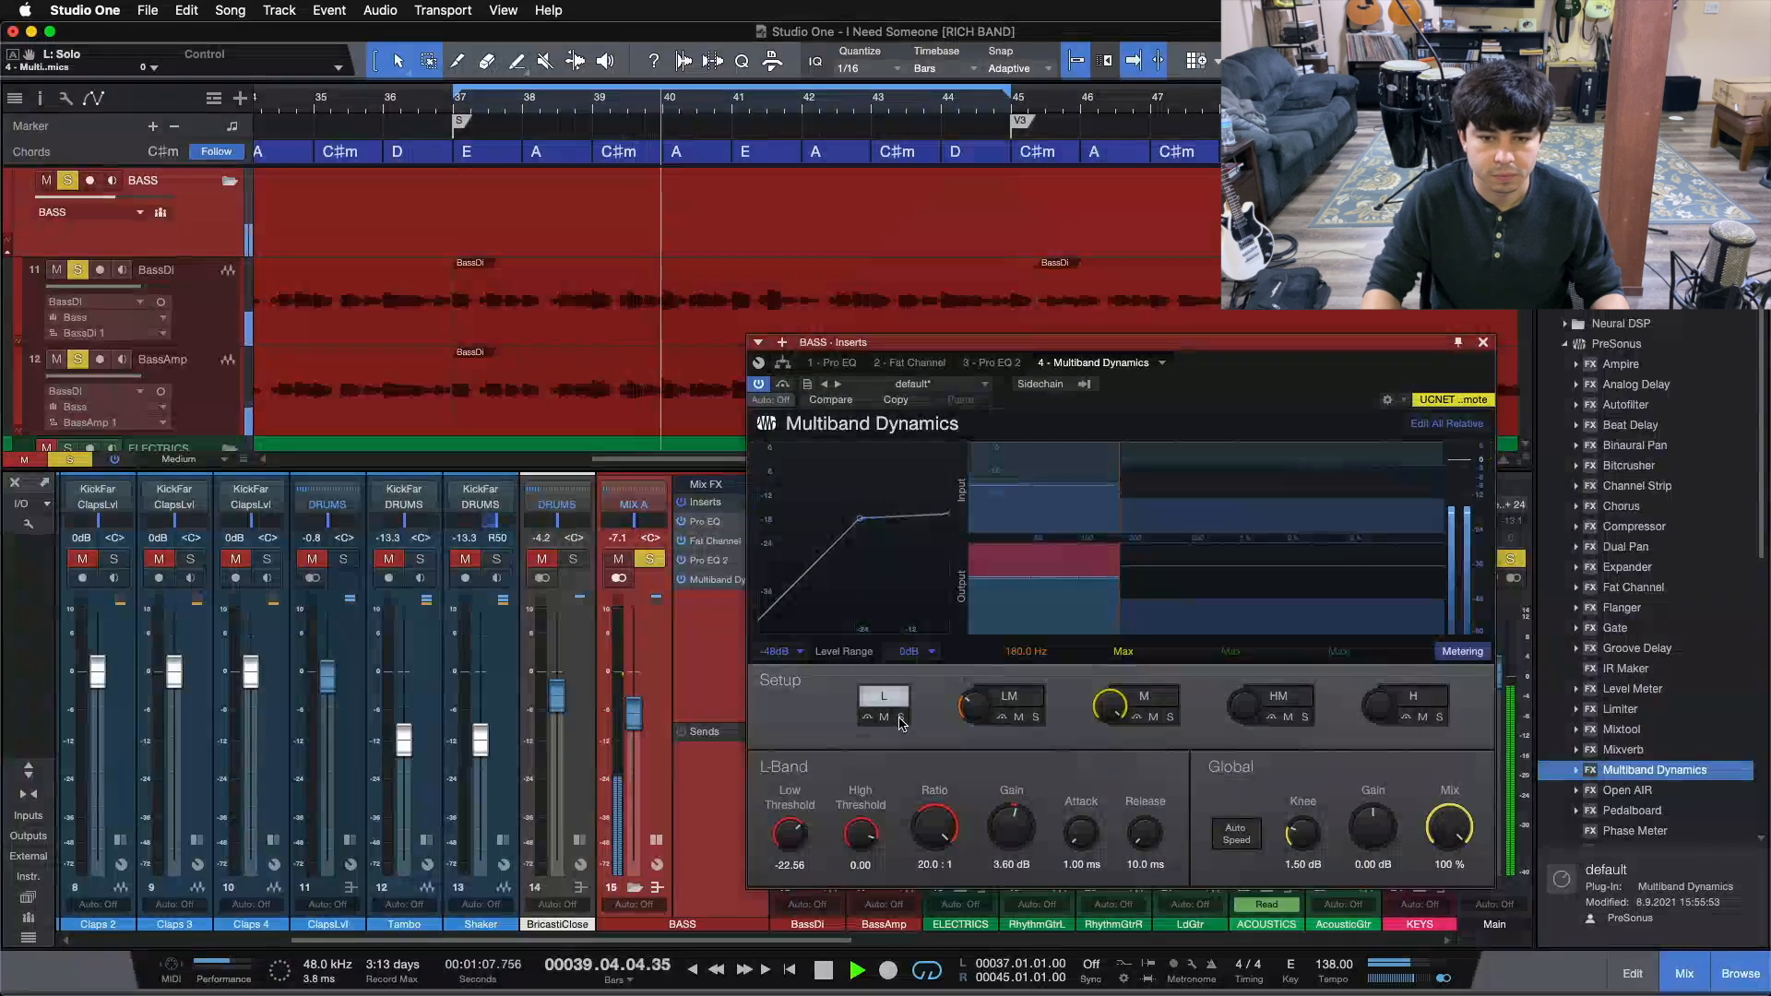
- Compare the full bass with and without the entire Multiband Dynamics plug-in bypassed
click(783, 387)
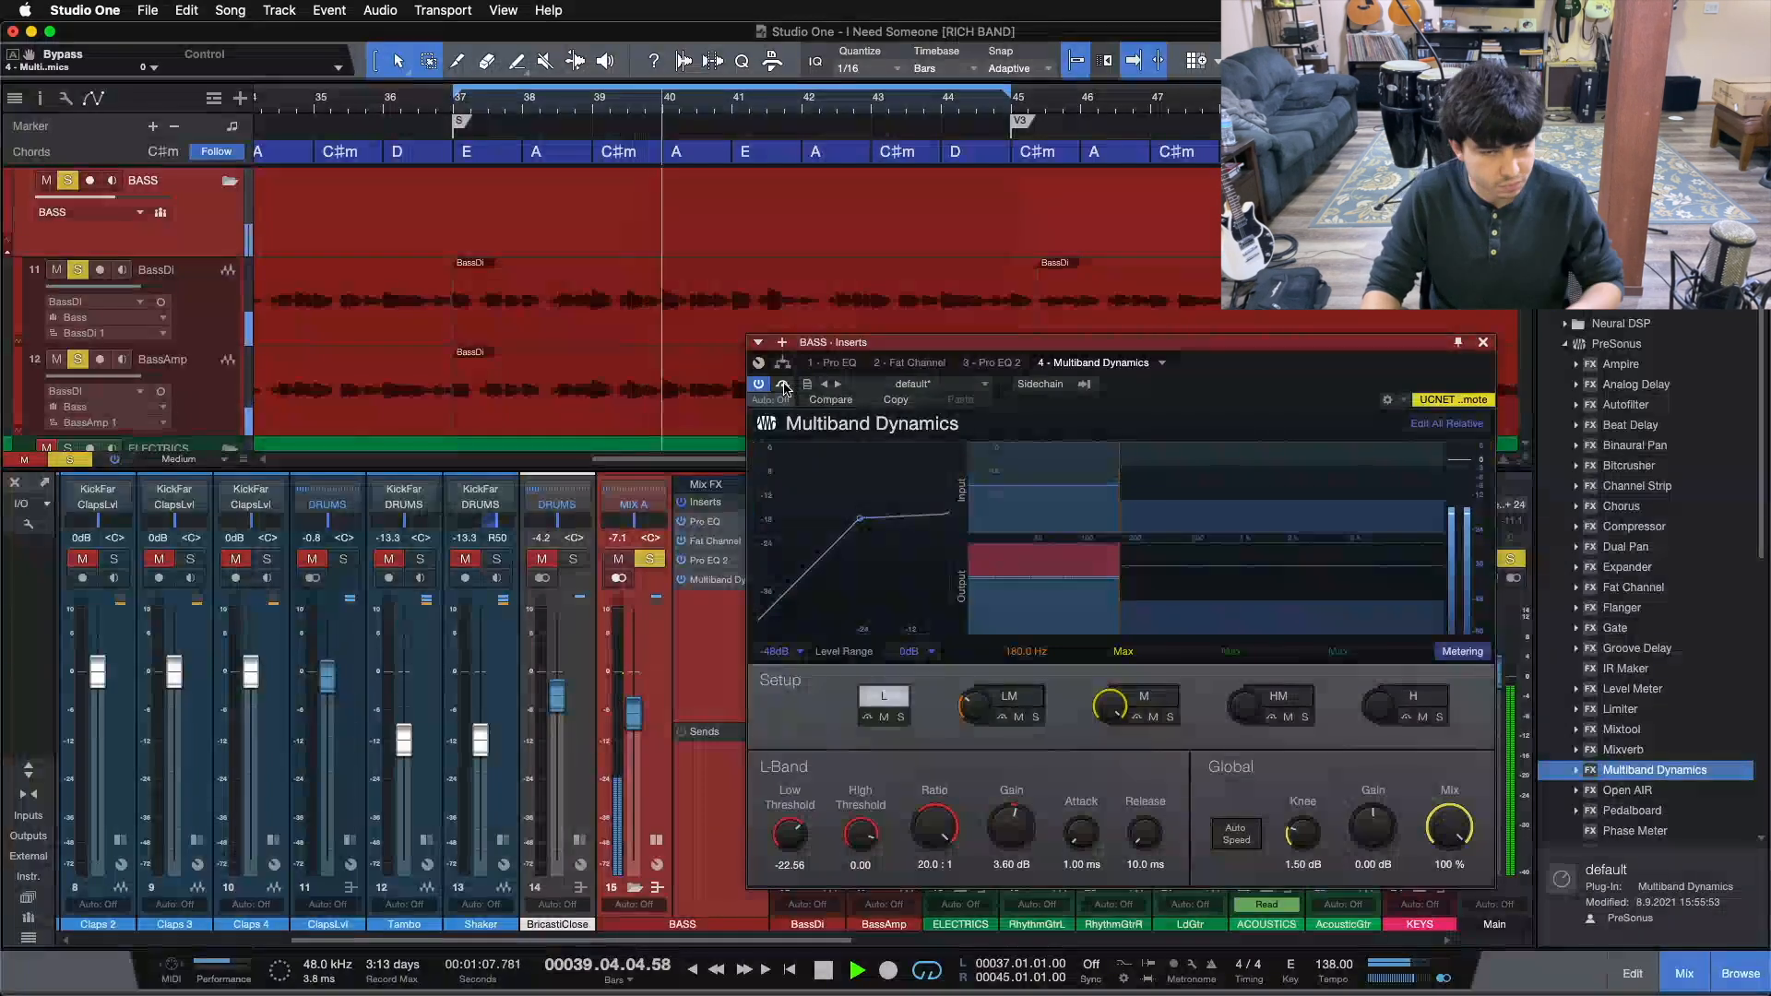
click(785, 388)
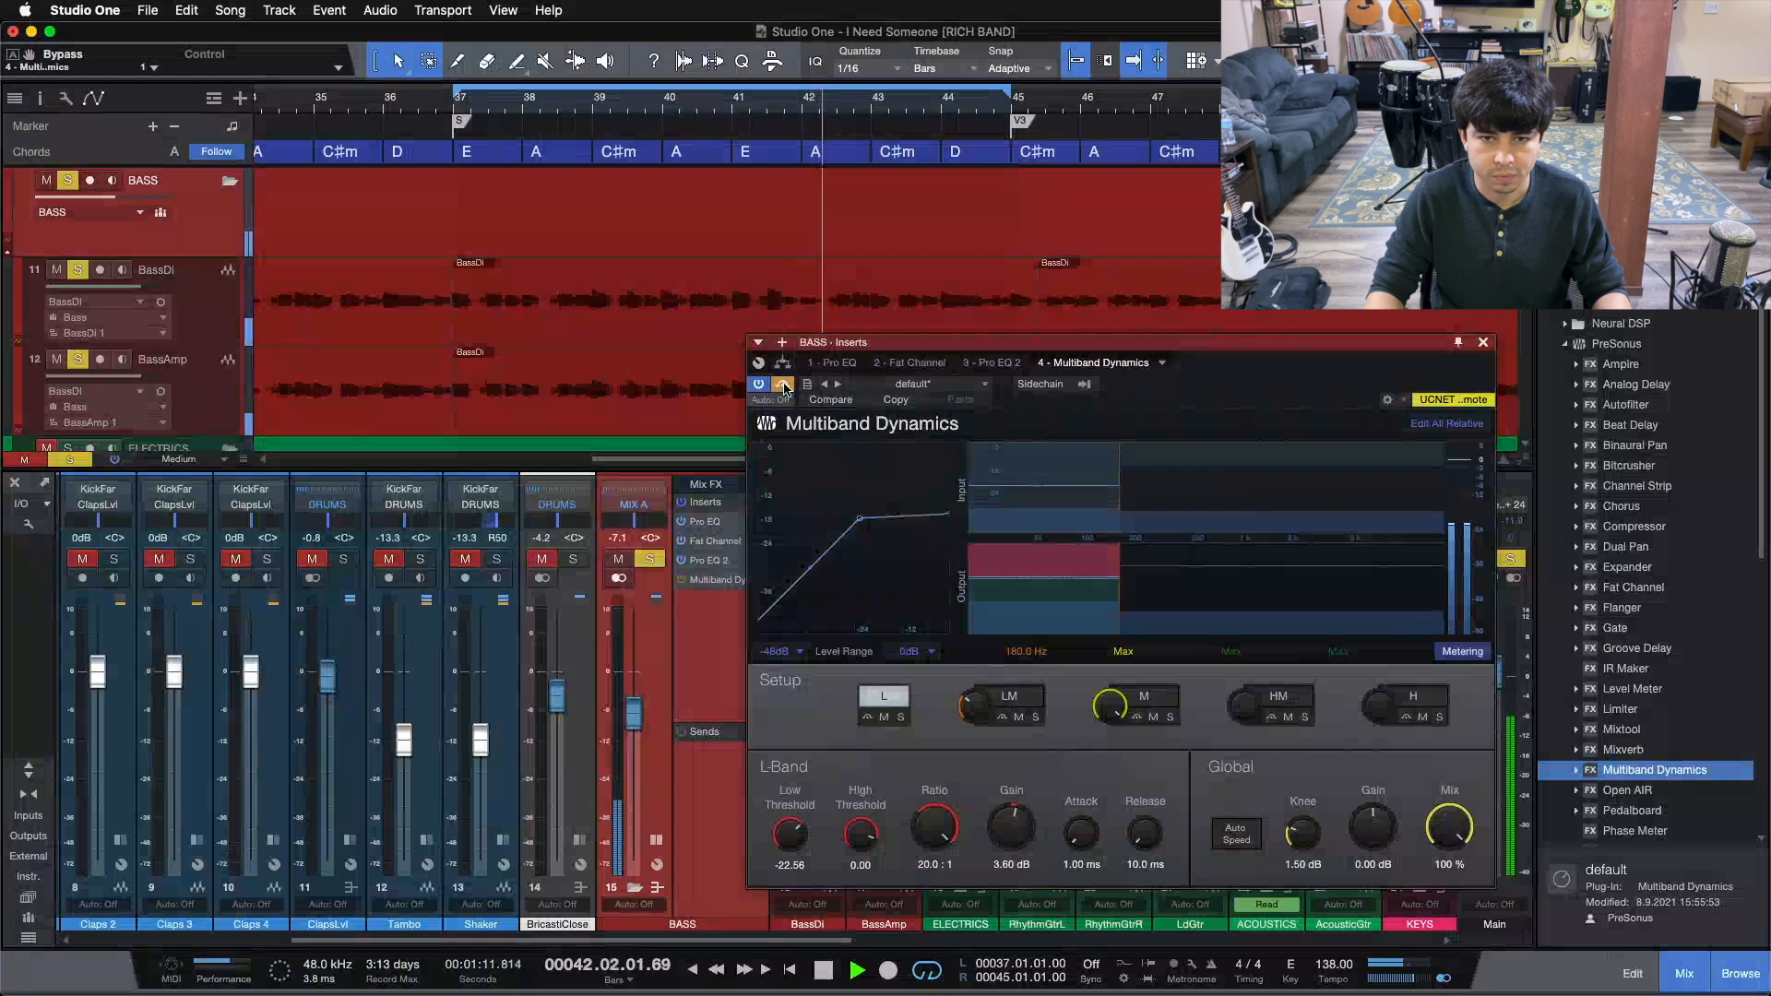
click(784, 388)
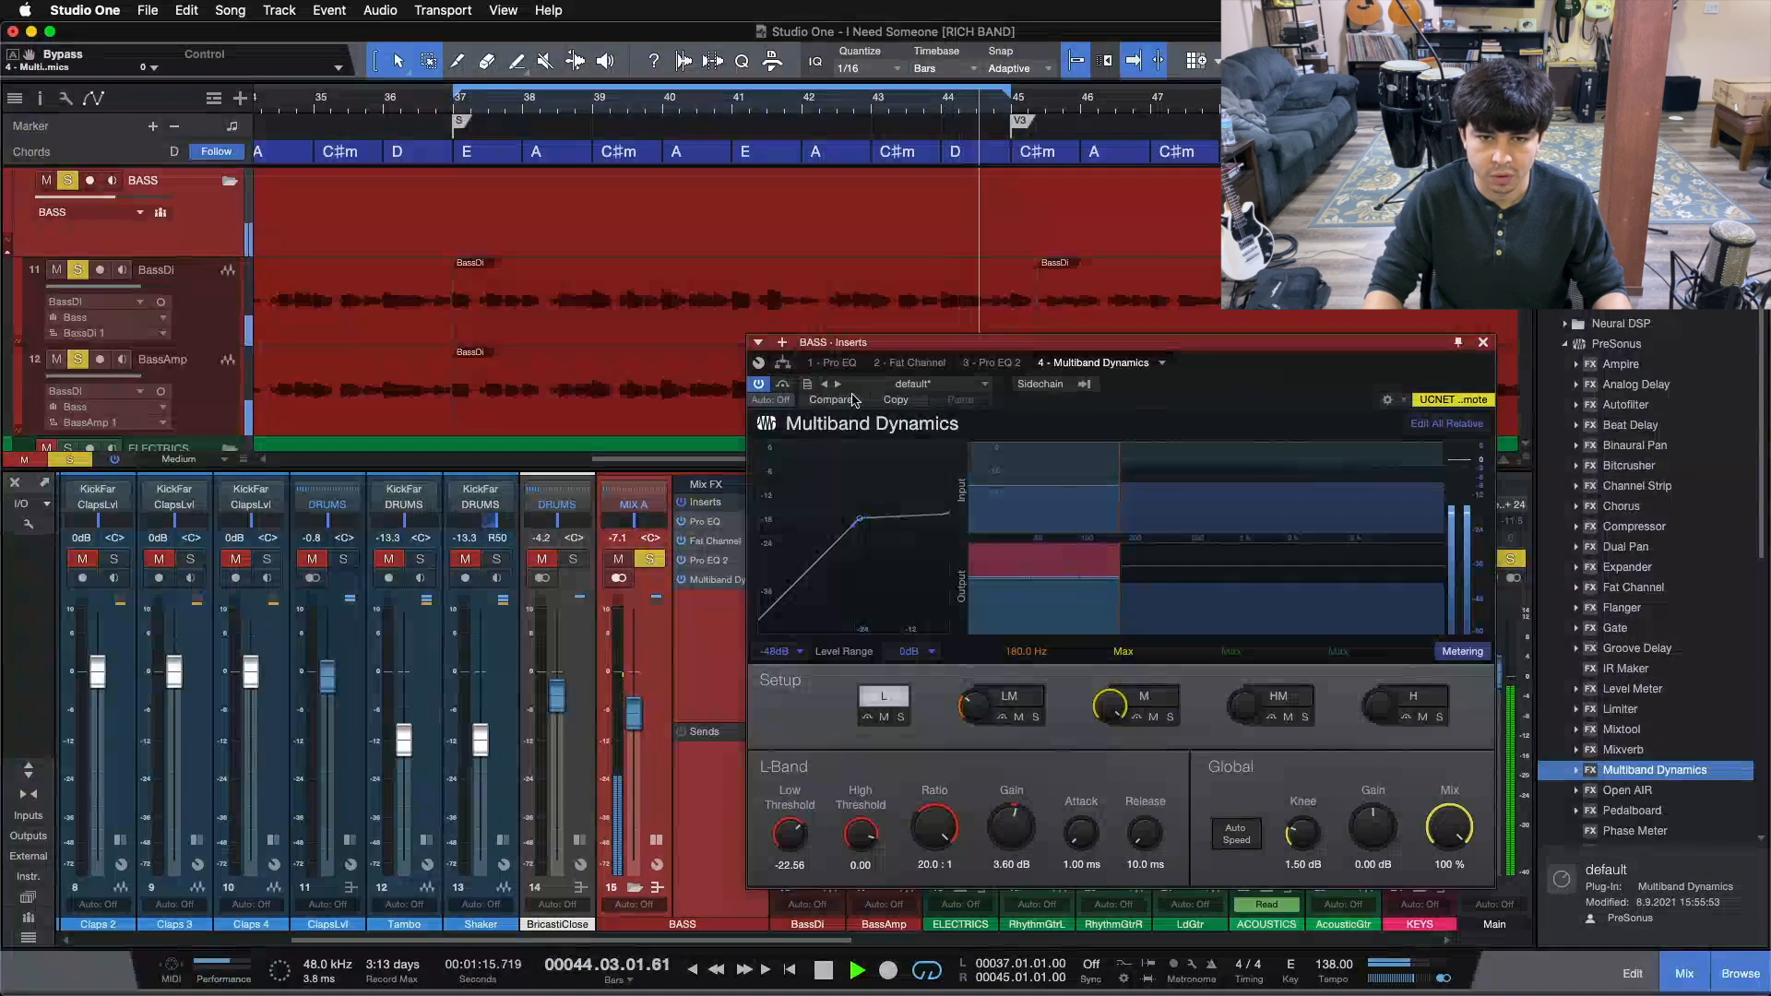
click(783, 386)
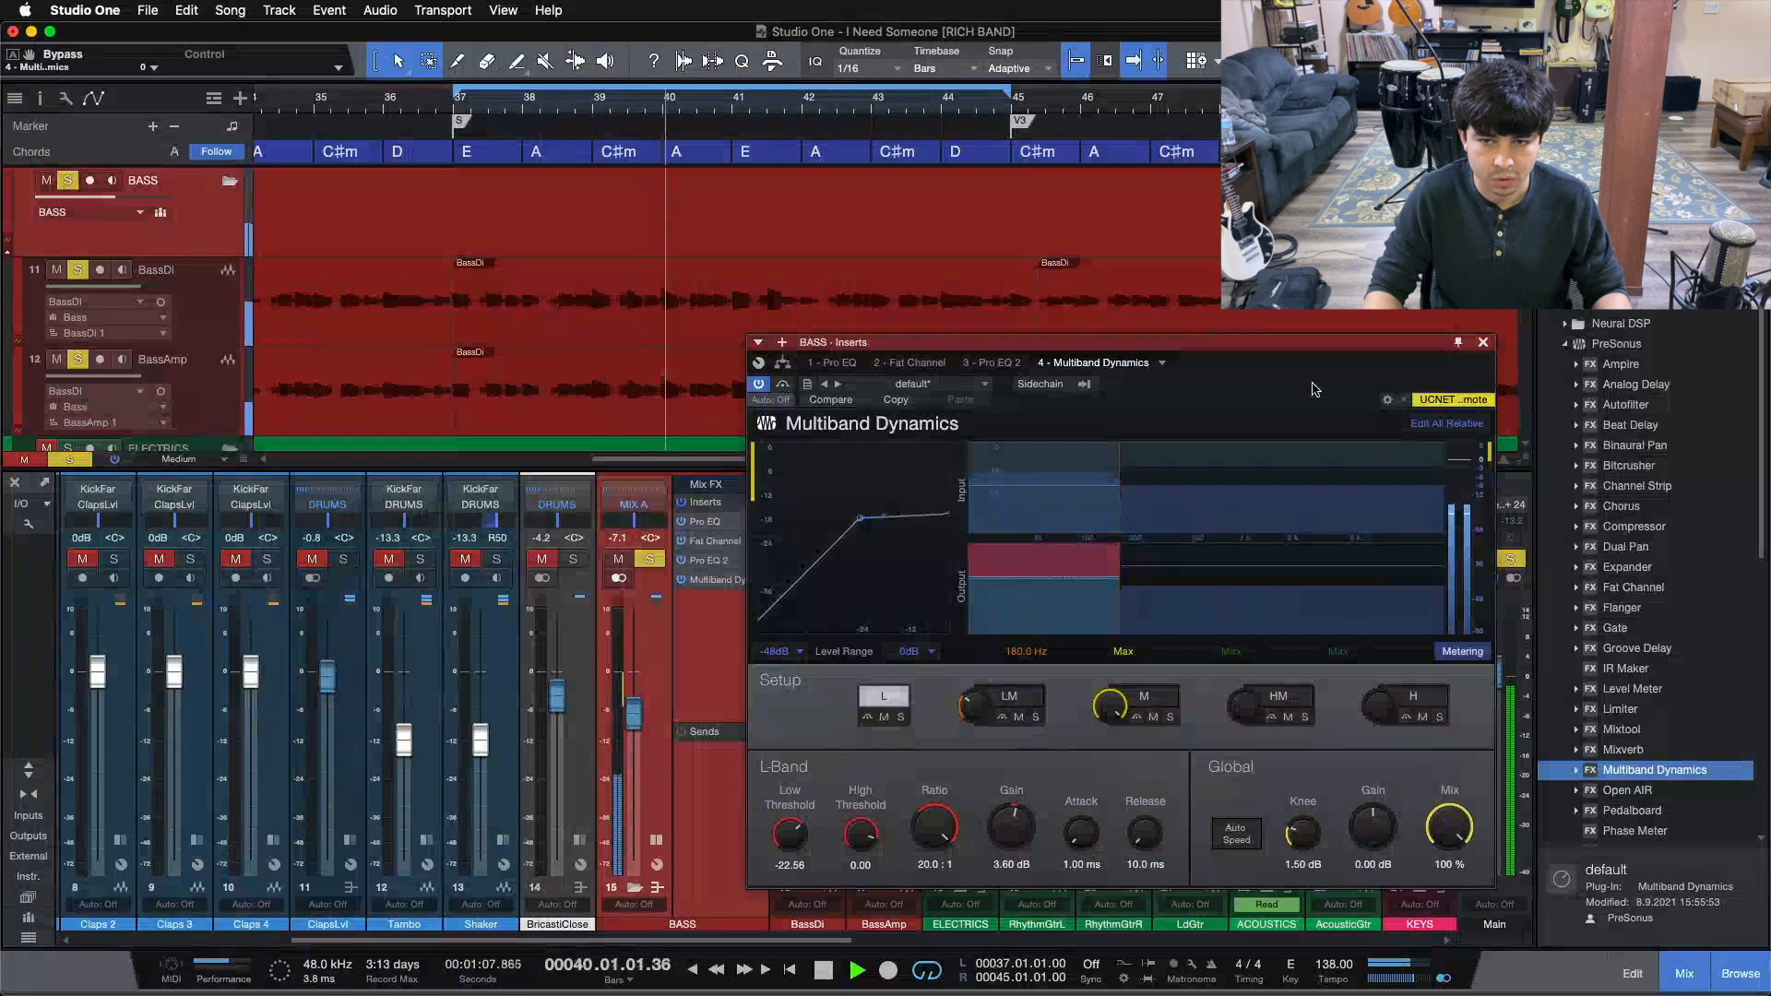
click(786, 387)
click(786, 387)
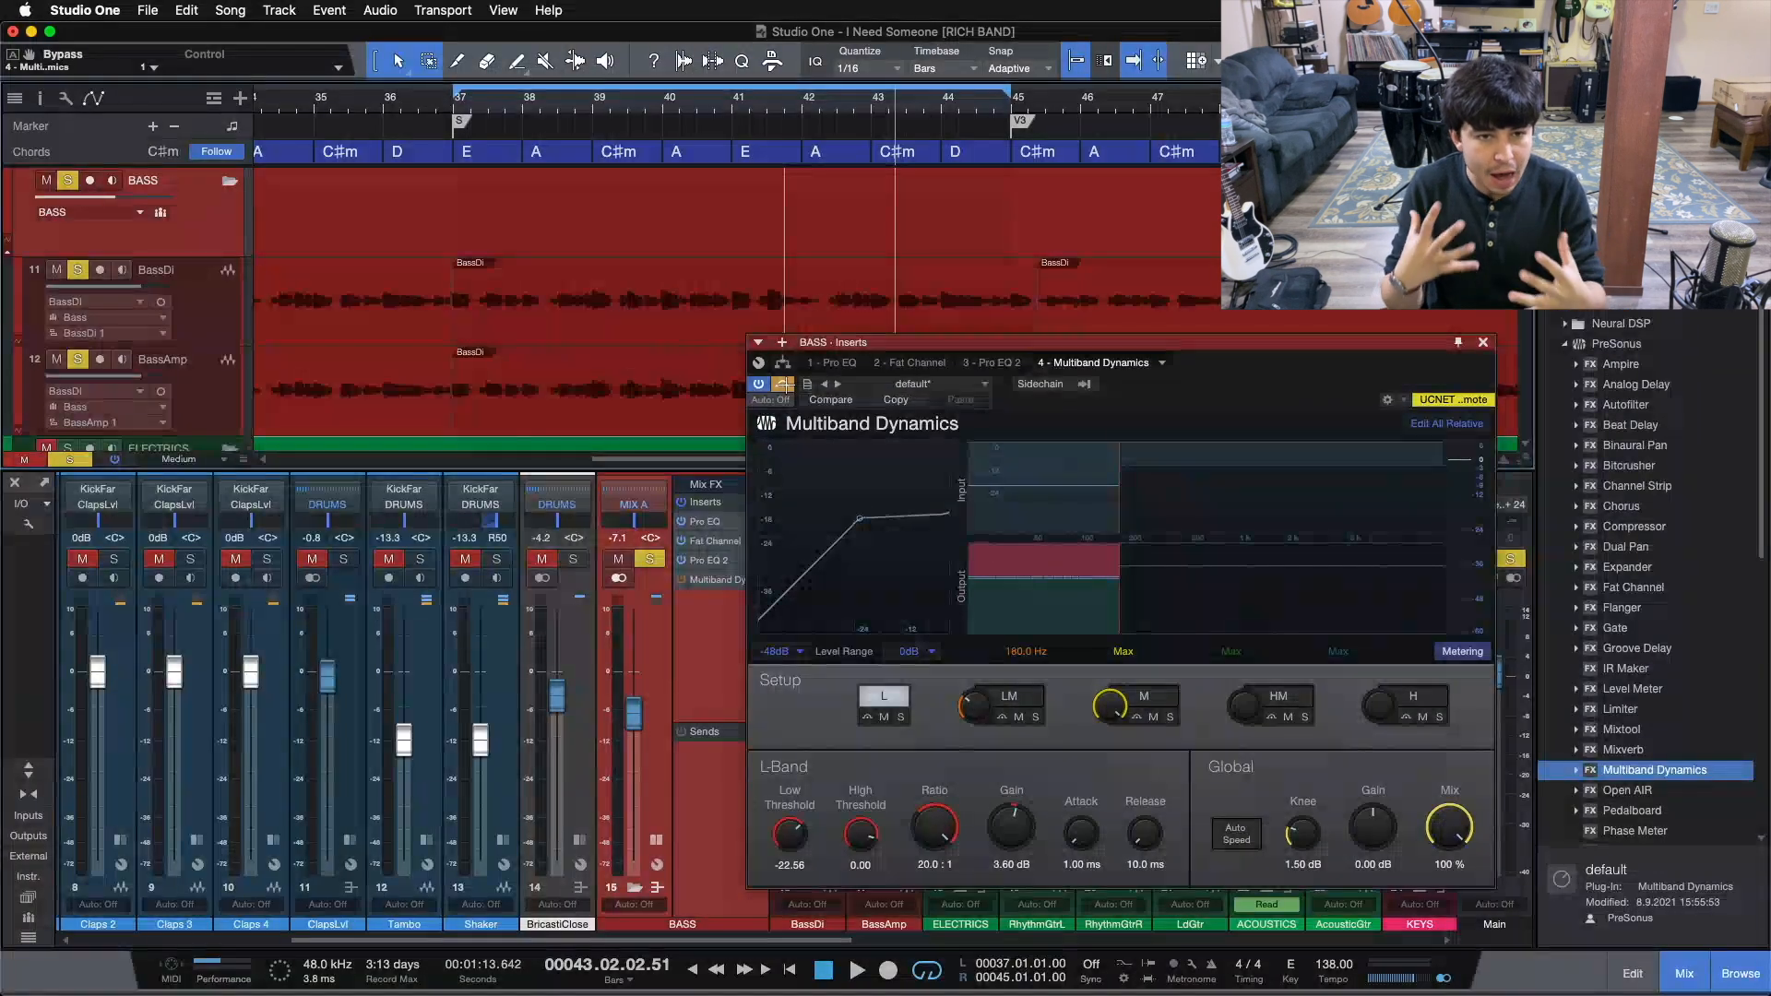
click(784, 383)
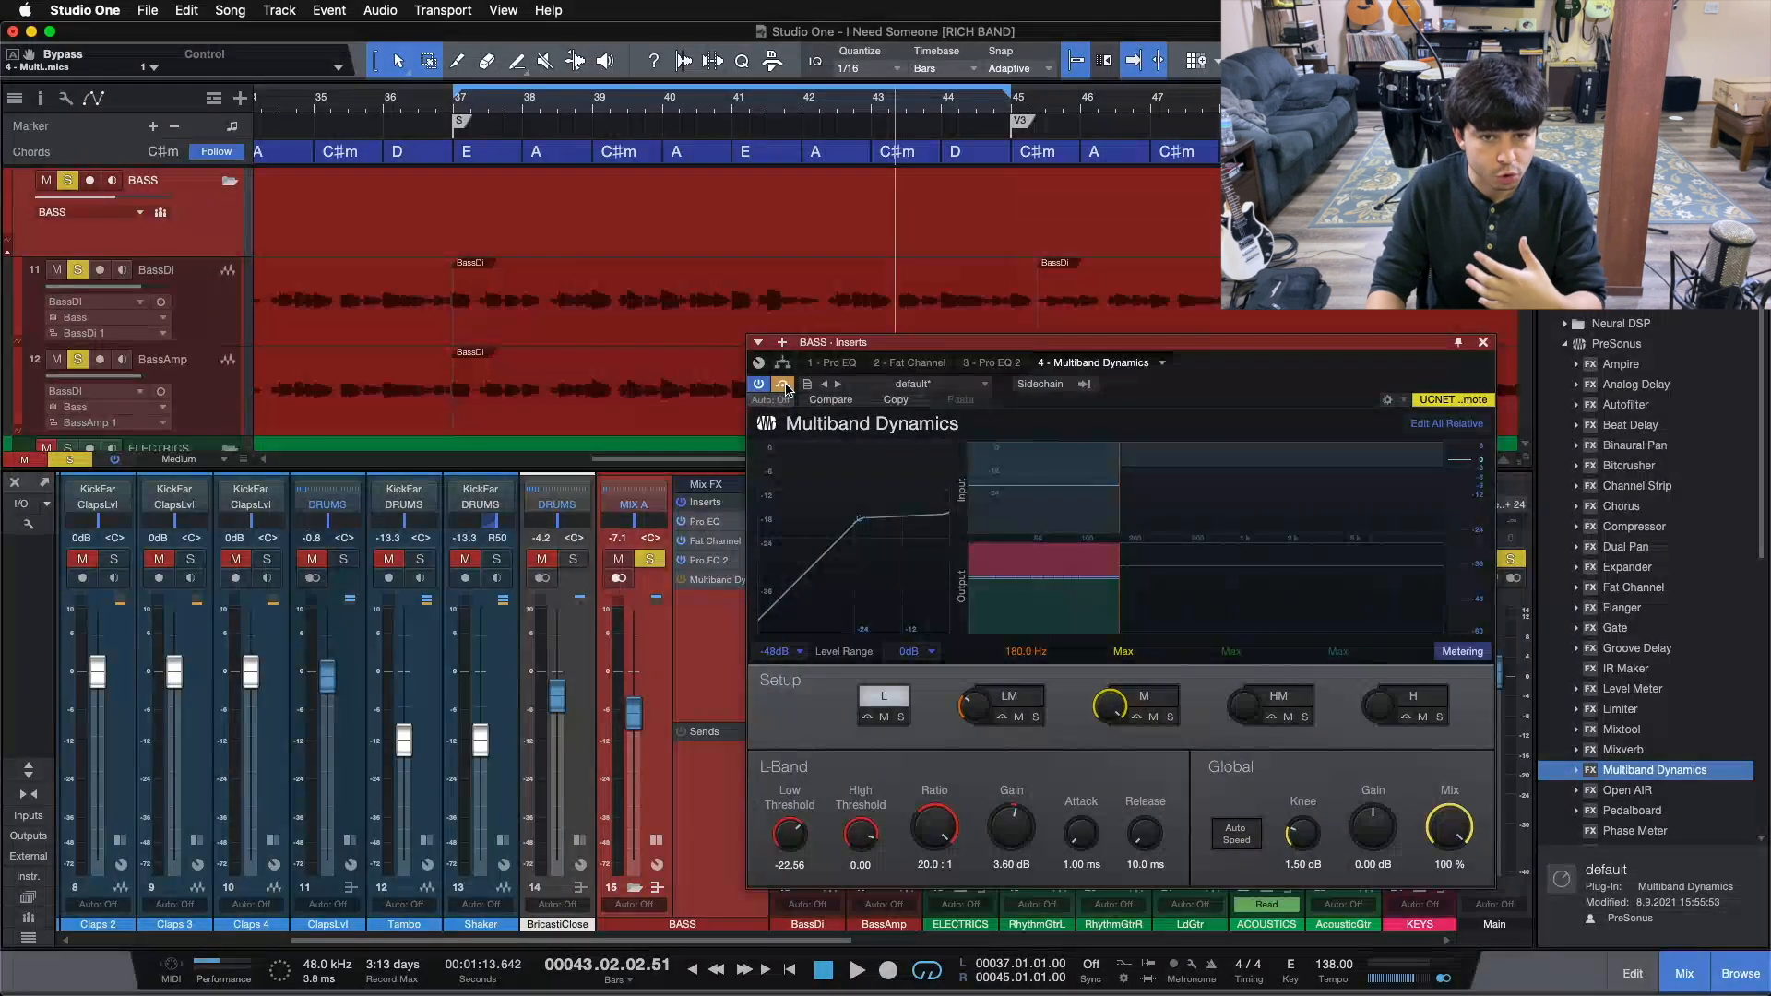
click(785, 385)
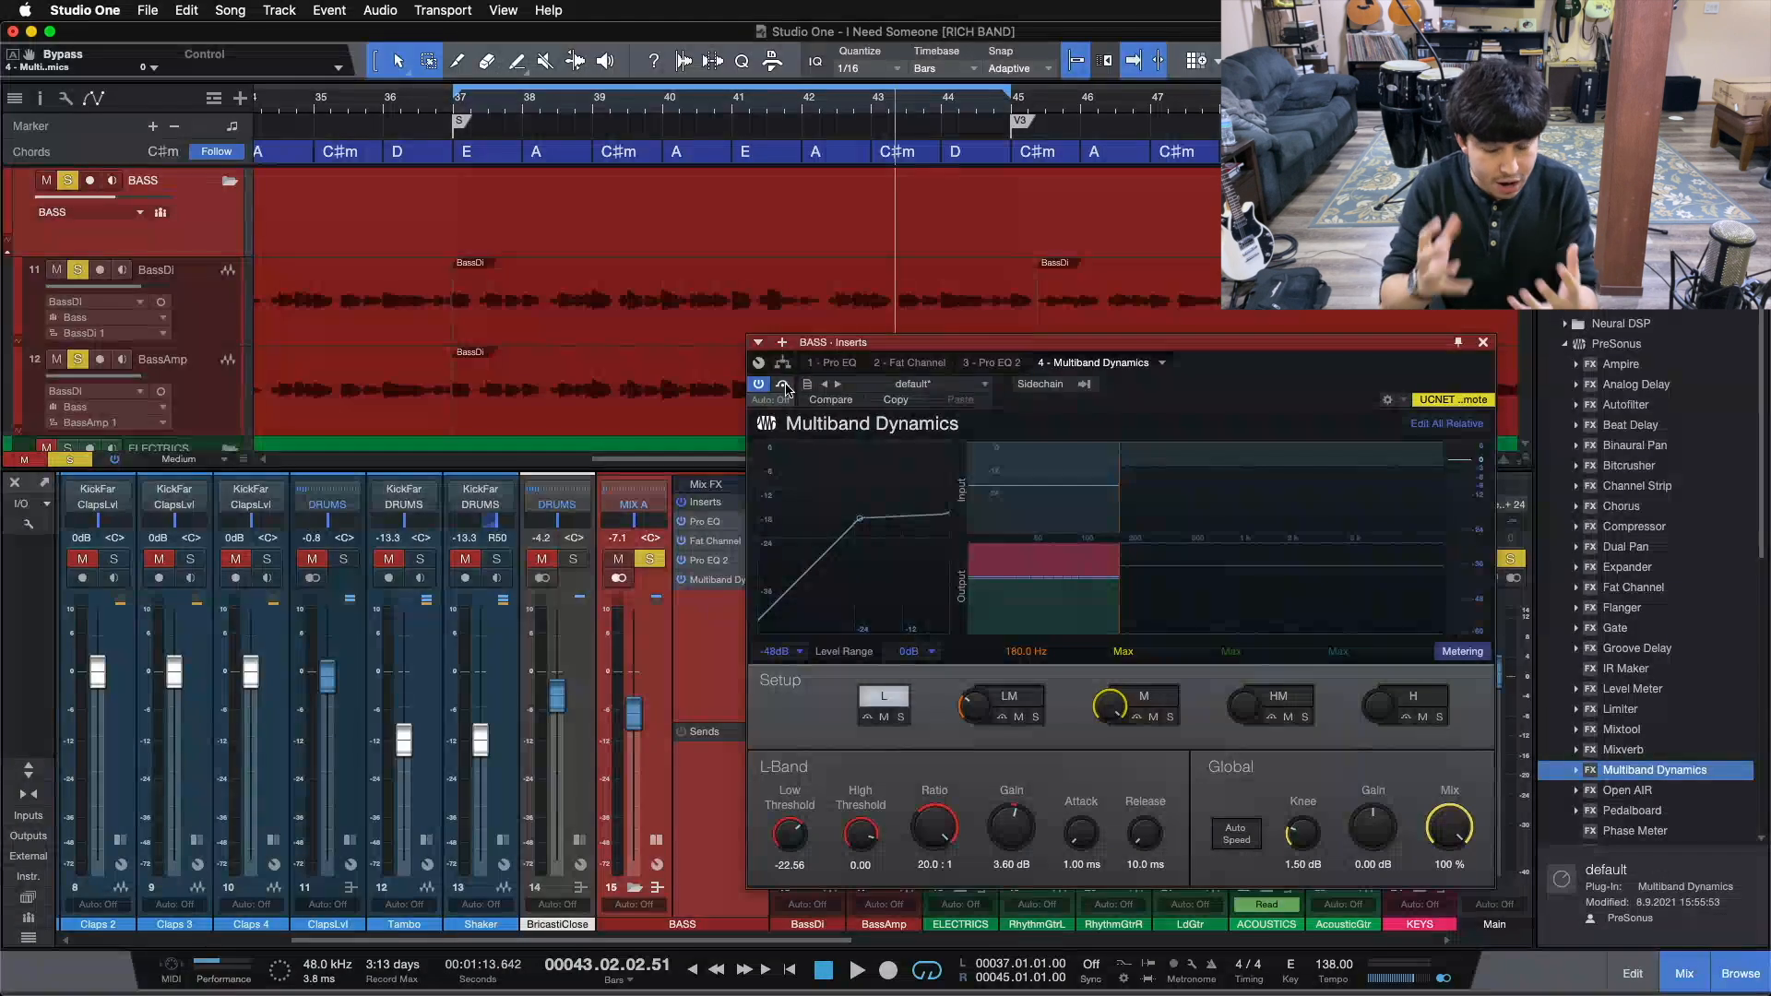
- Replay the loop from bar 37 and compare the bypassed and compressed bass again, ending with the plug-in active and playback stopped
key(KP_1)
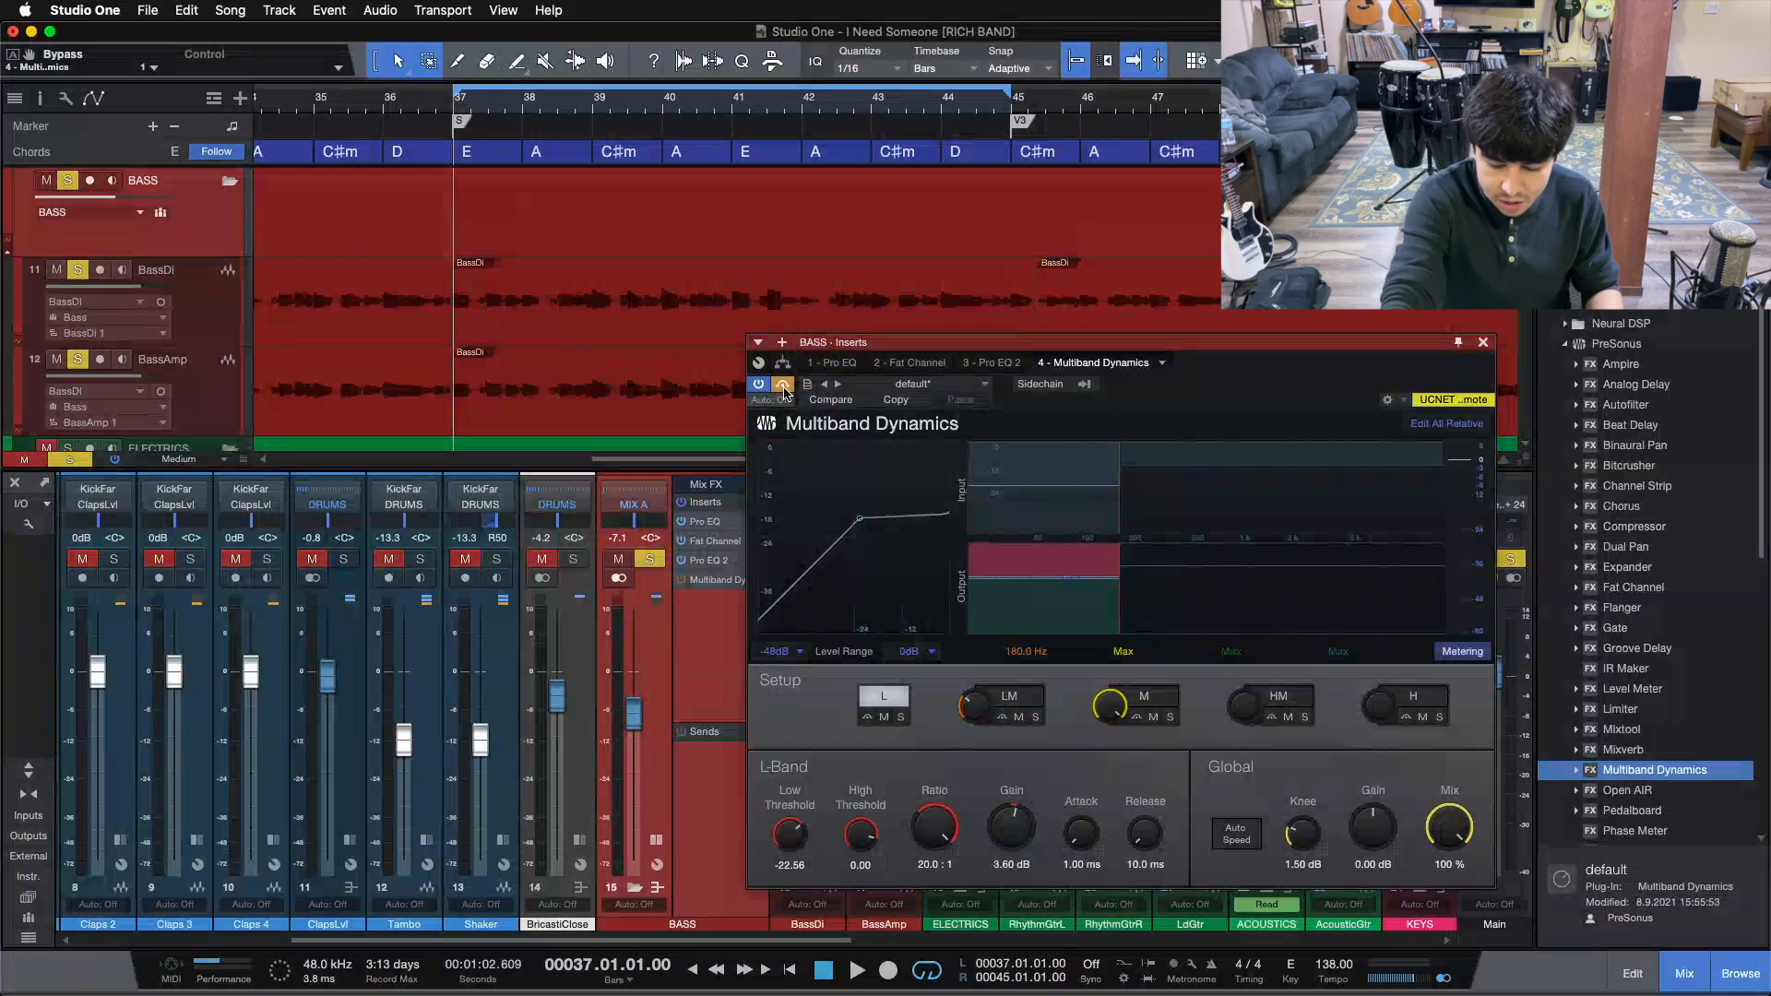
key(space)
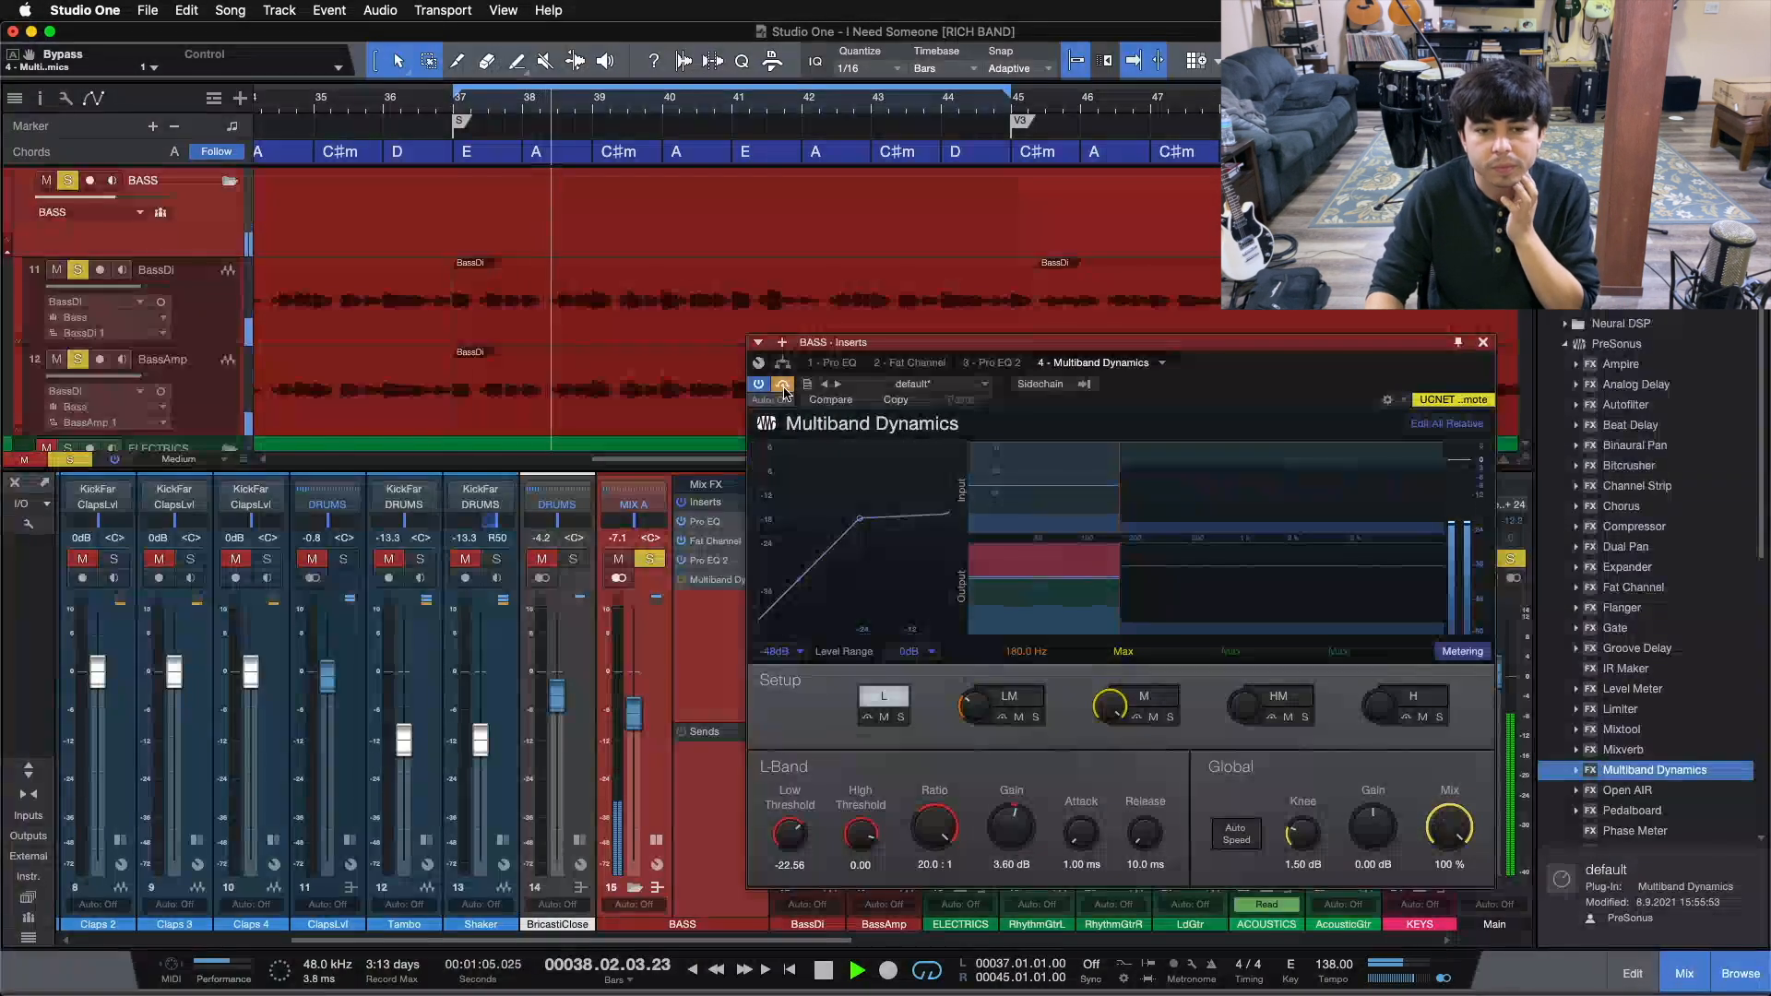
click(783, 385)
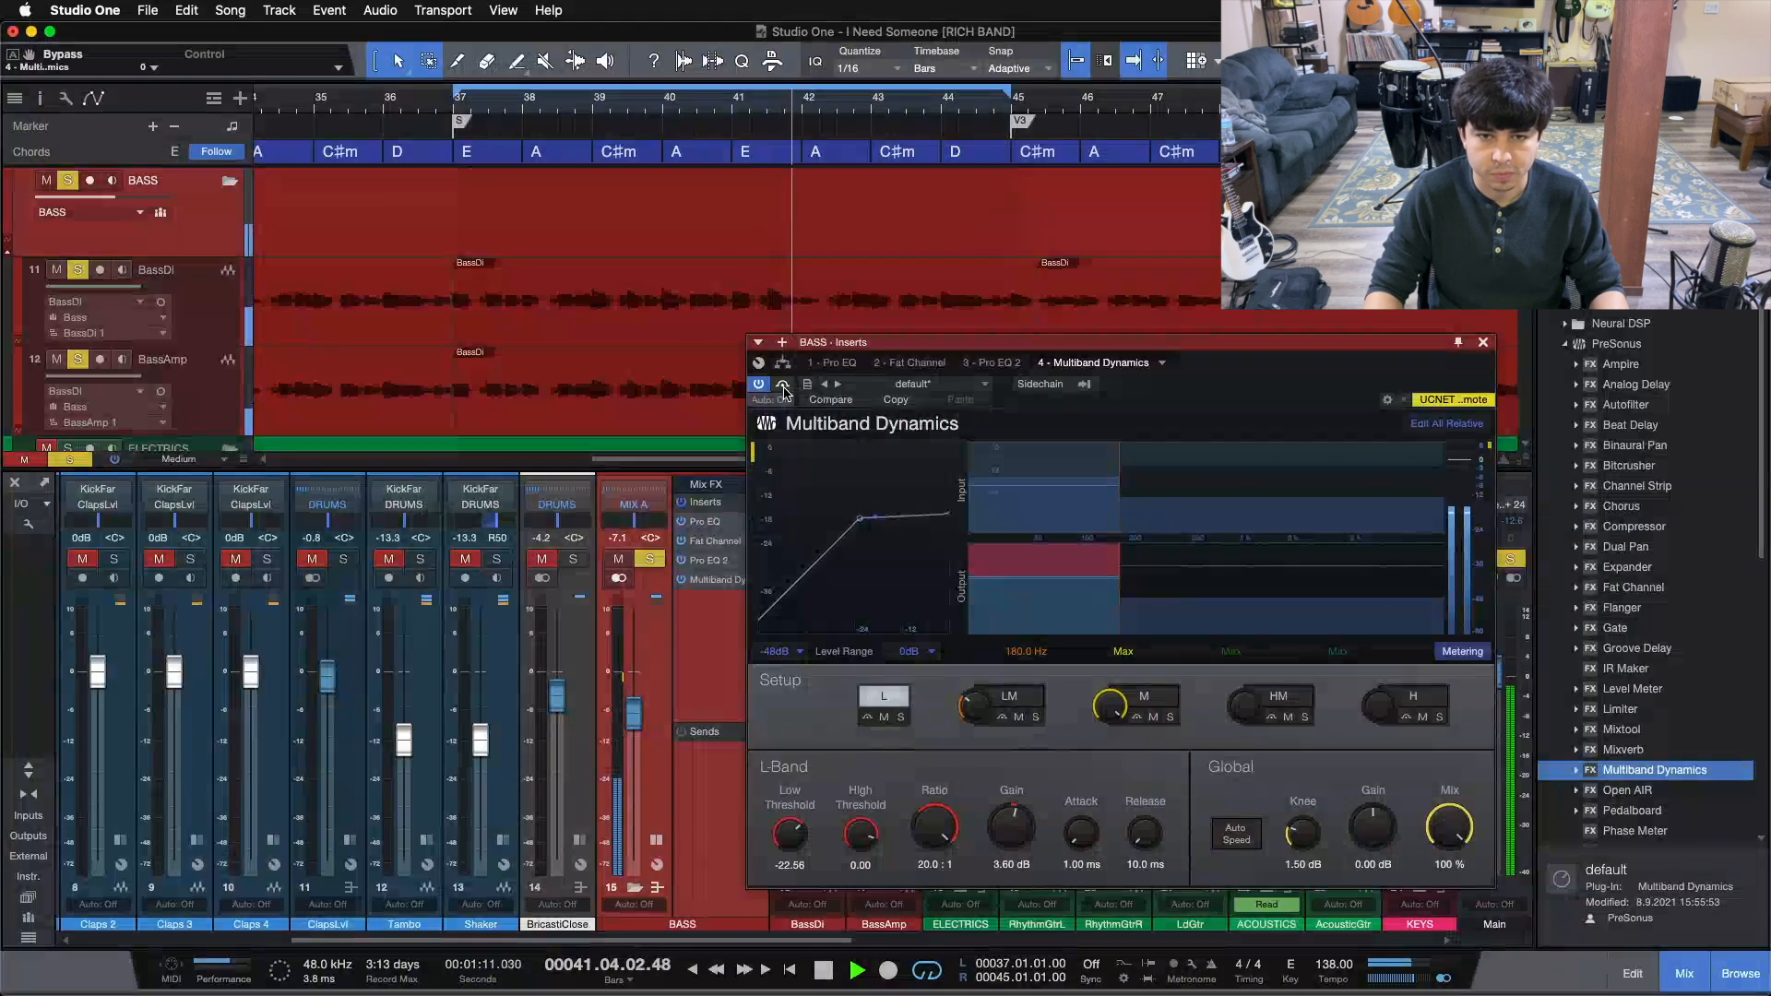
click(782, 385)
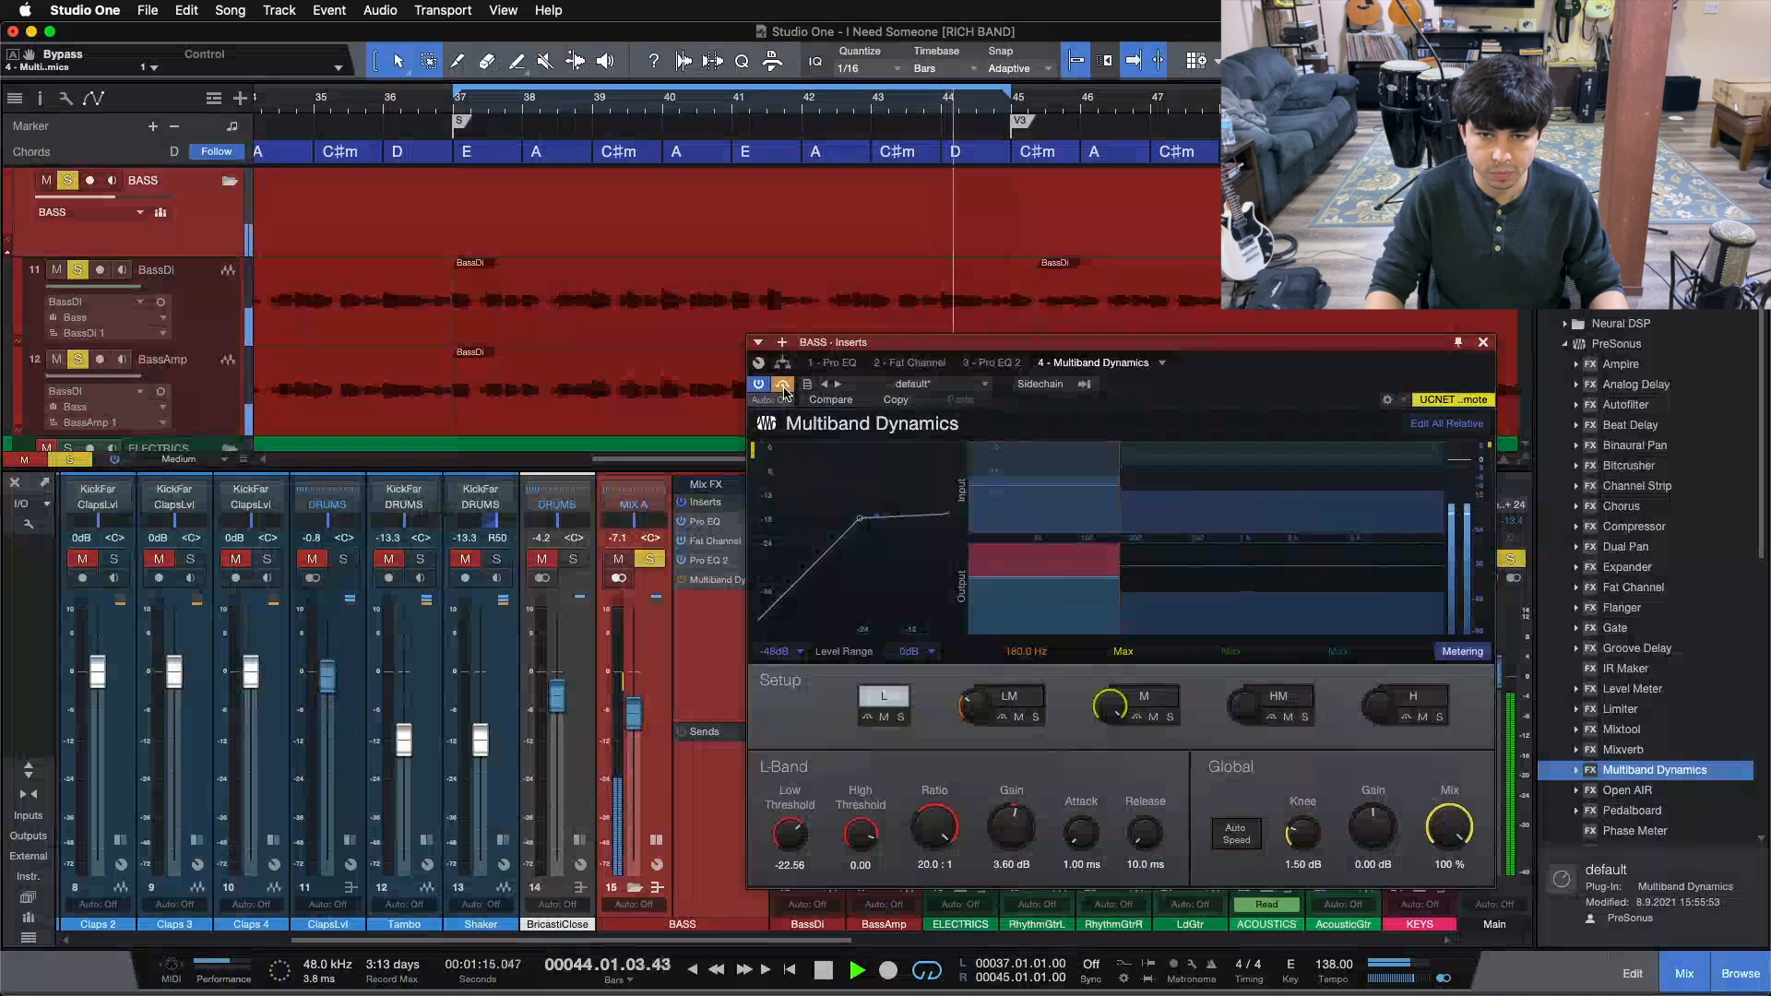
click(782, 385)
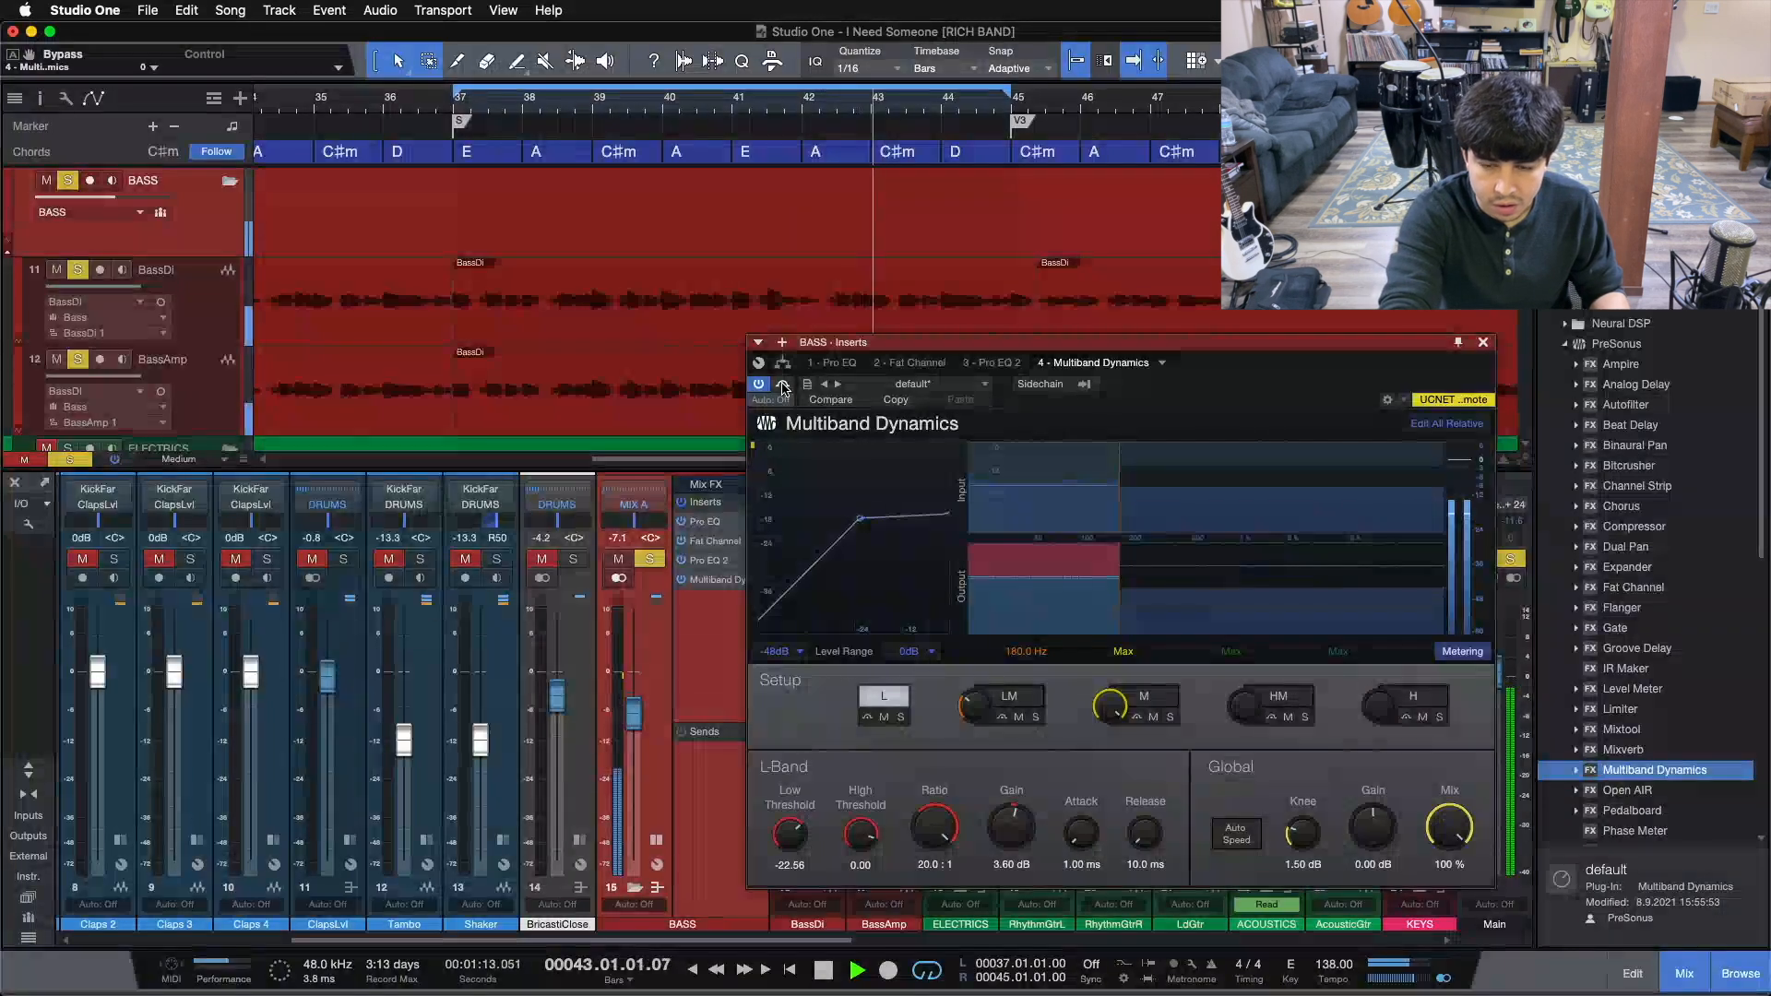
key(space)
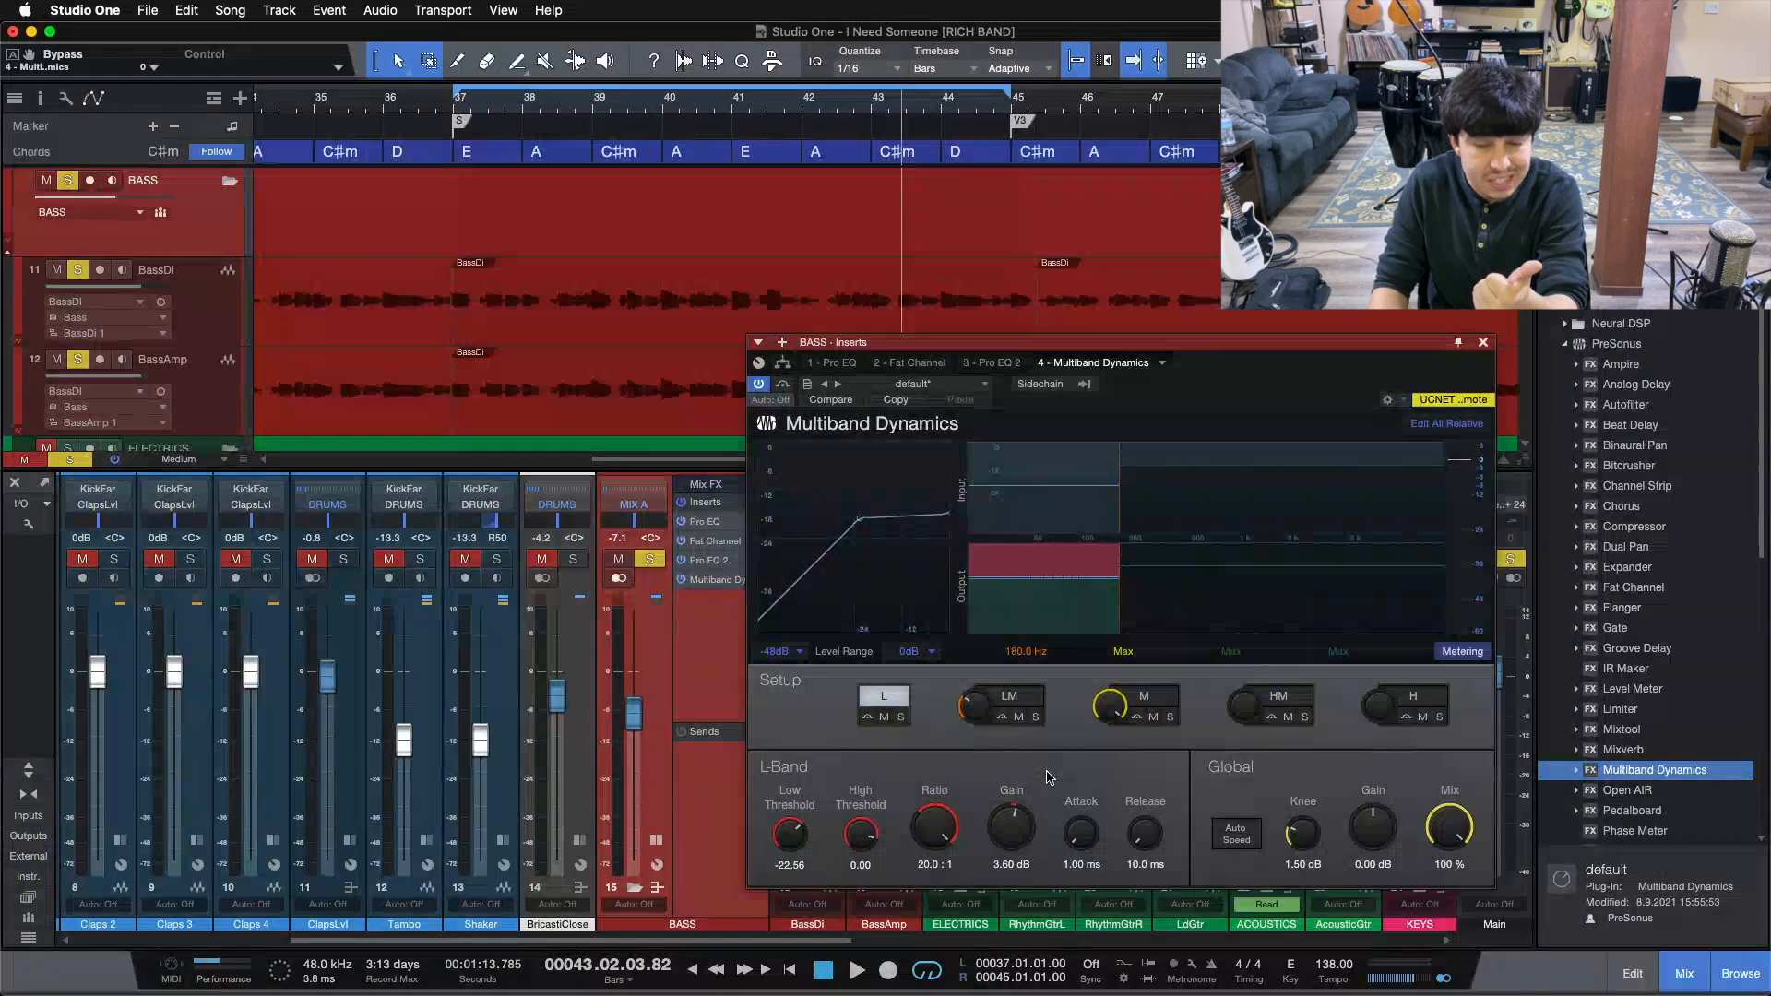
- Close the plug-in window and disable the Multiband Dynamics insert on the BASS bus
click(1483, 342)
right_click(721, 581)
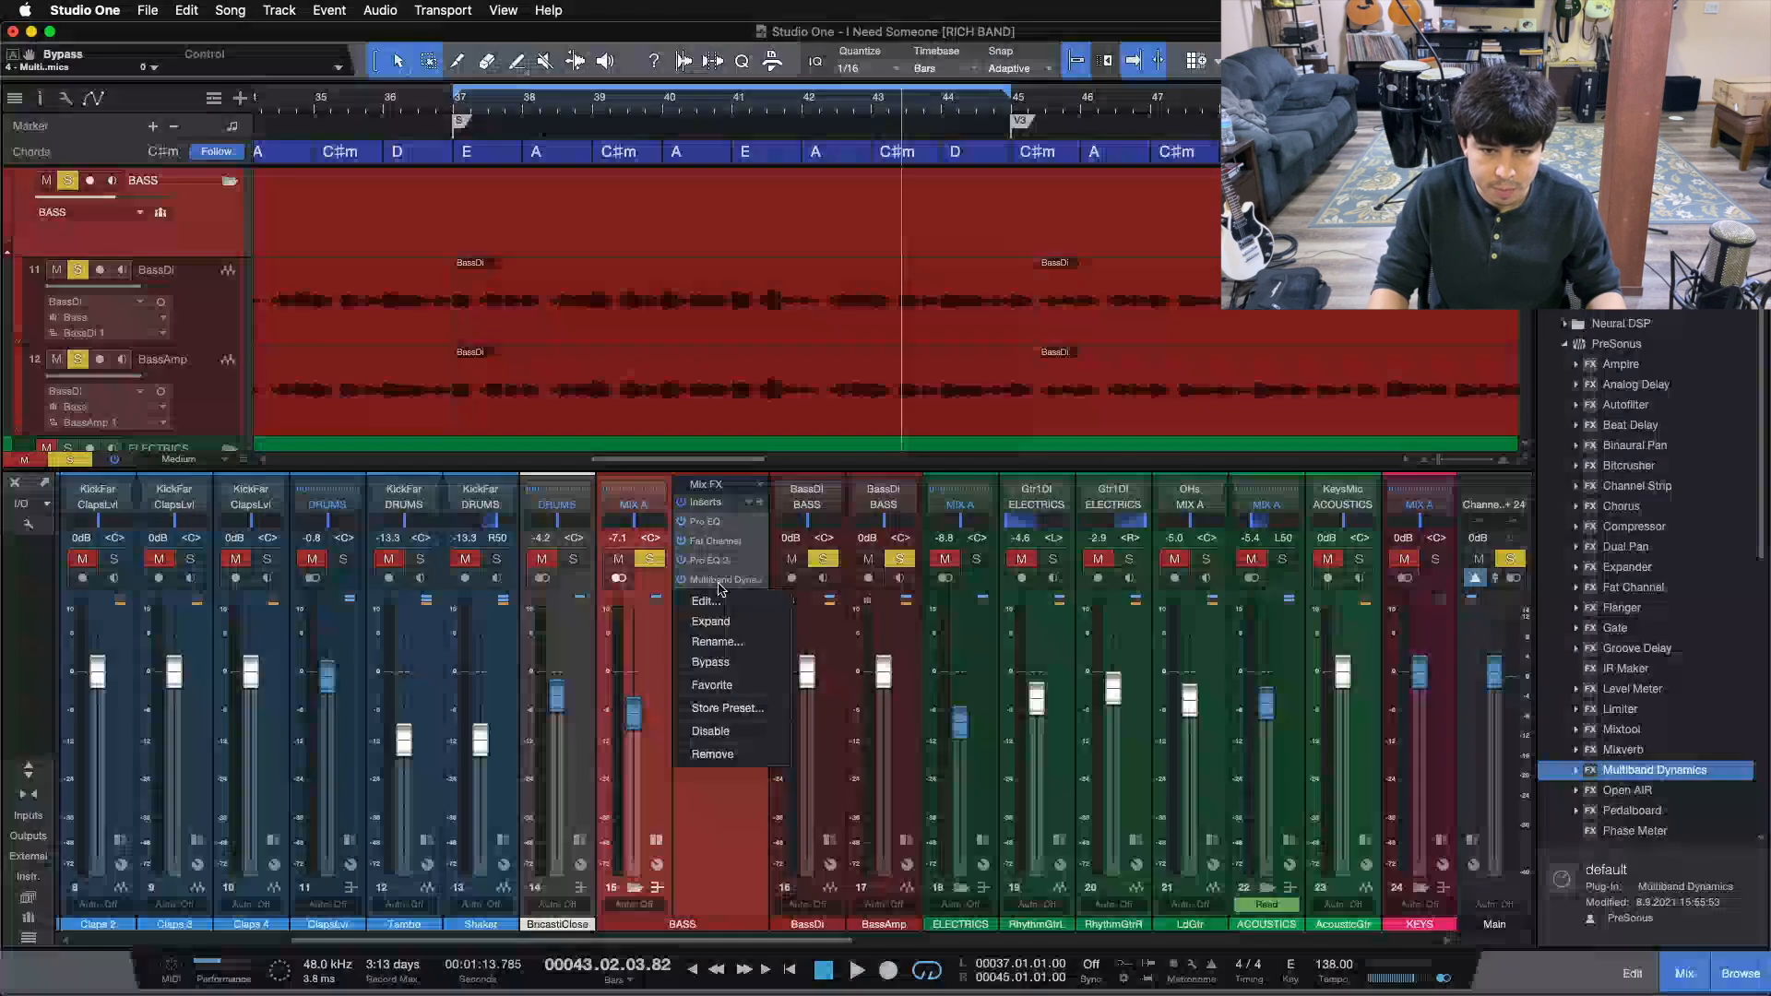
click(729, 738)
- Turn off solo on the BASS bus and expand the BassDi channel to show its inserts
key(s)
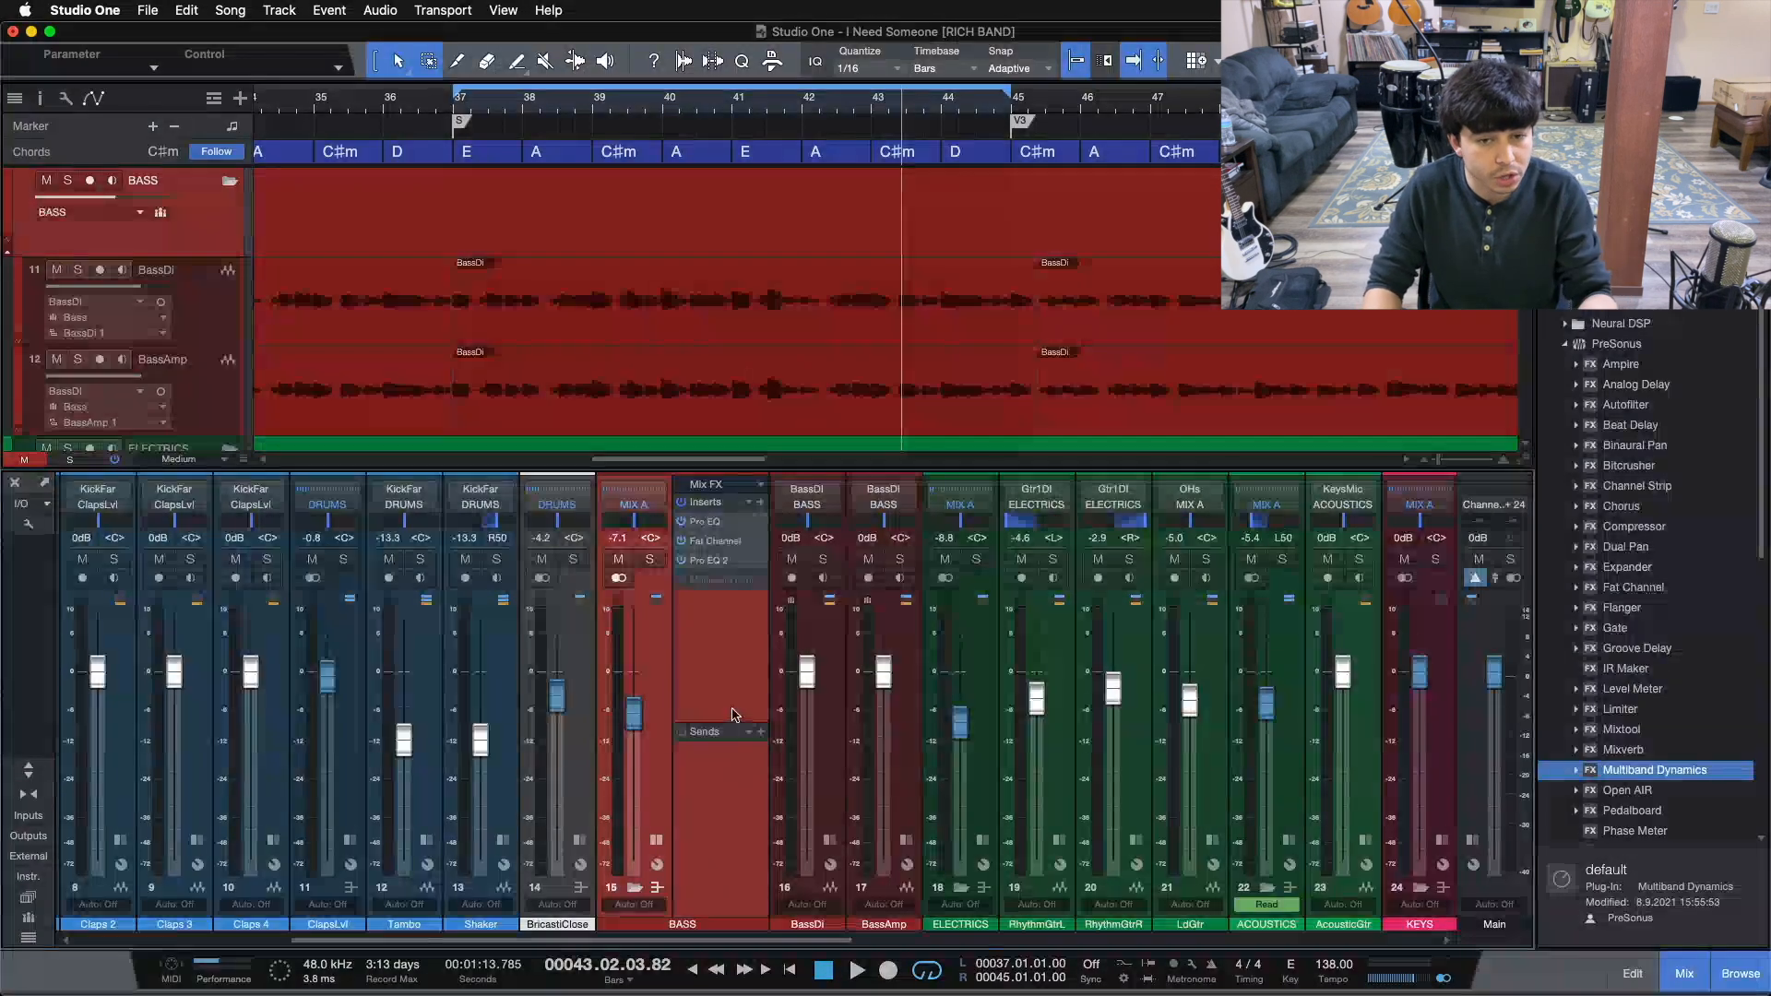
click(824, 831)
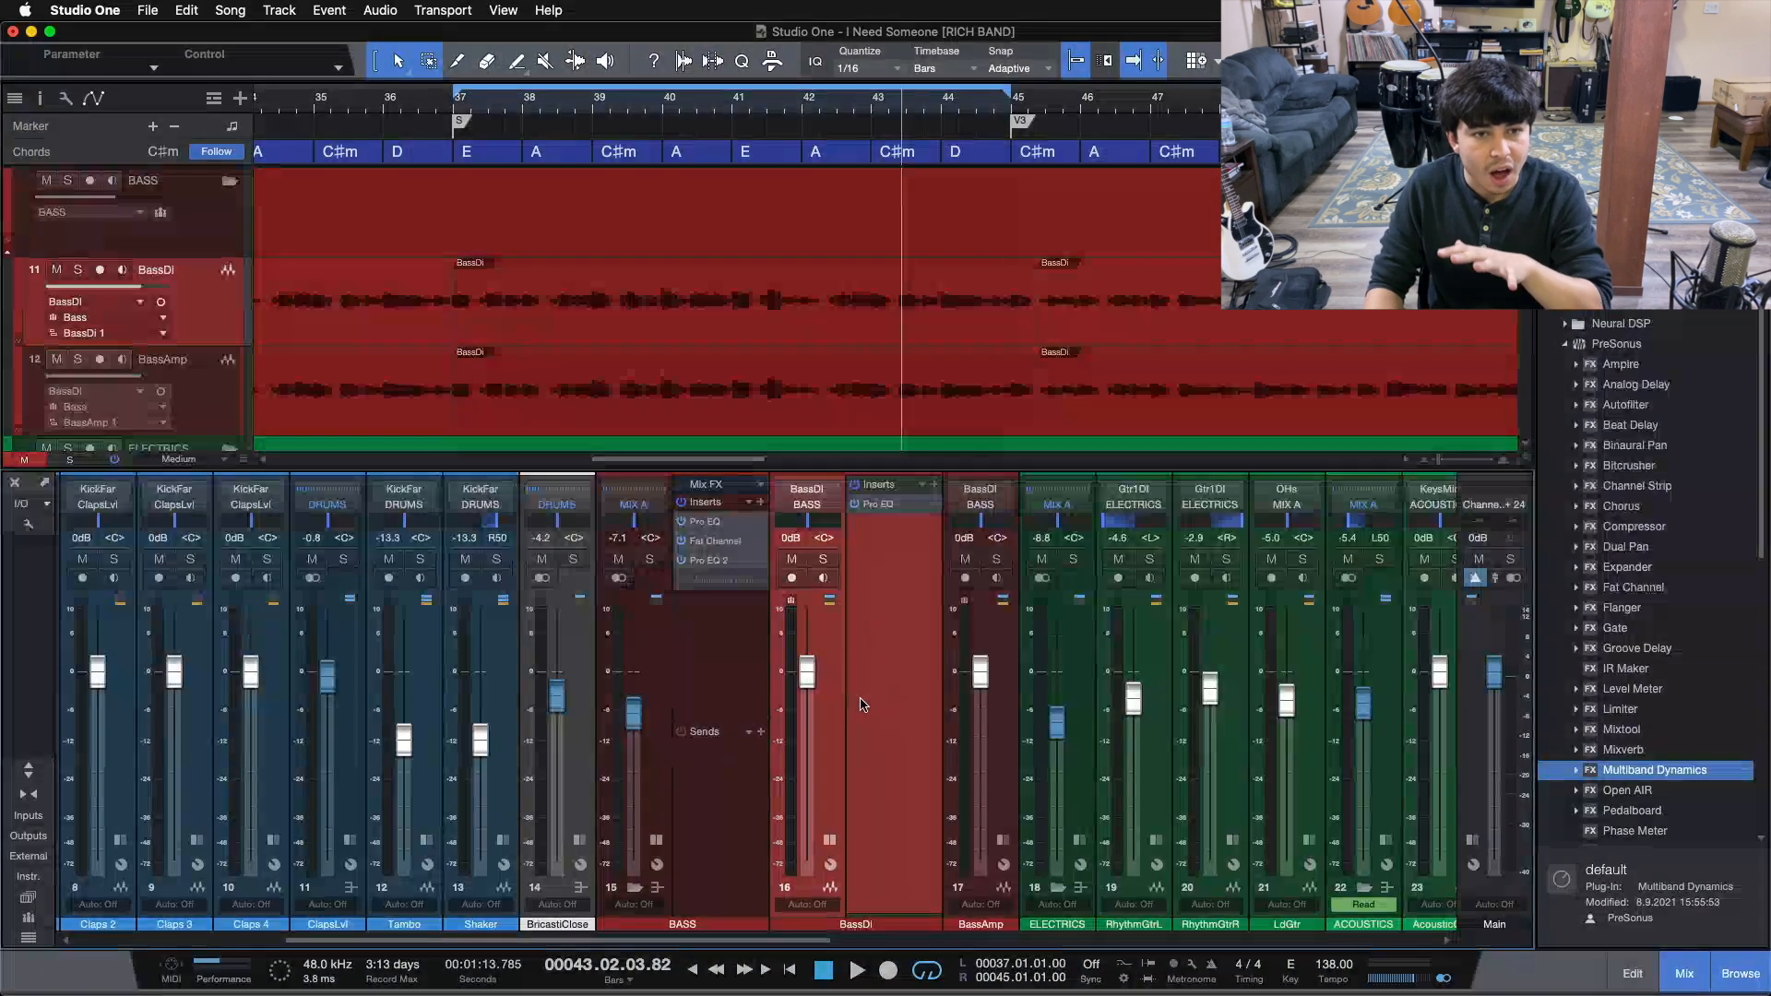
- Solo the grouped BassDi and BassAmp channels and expand BassAmp to show its inserts
click(824, 560)
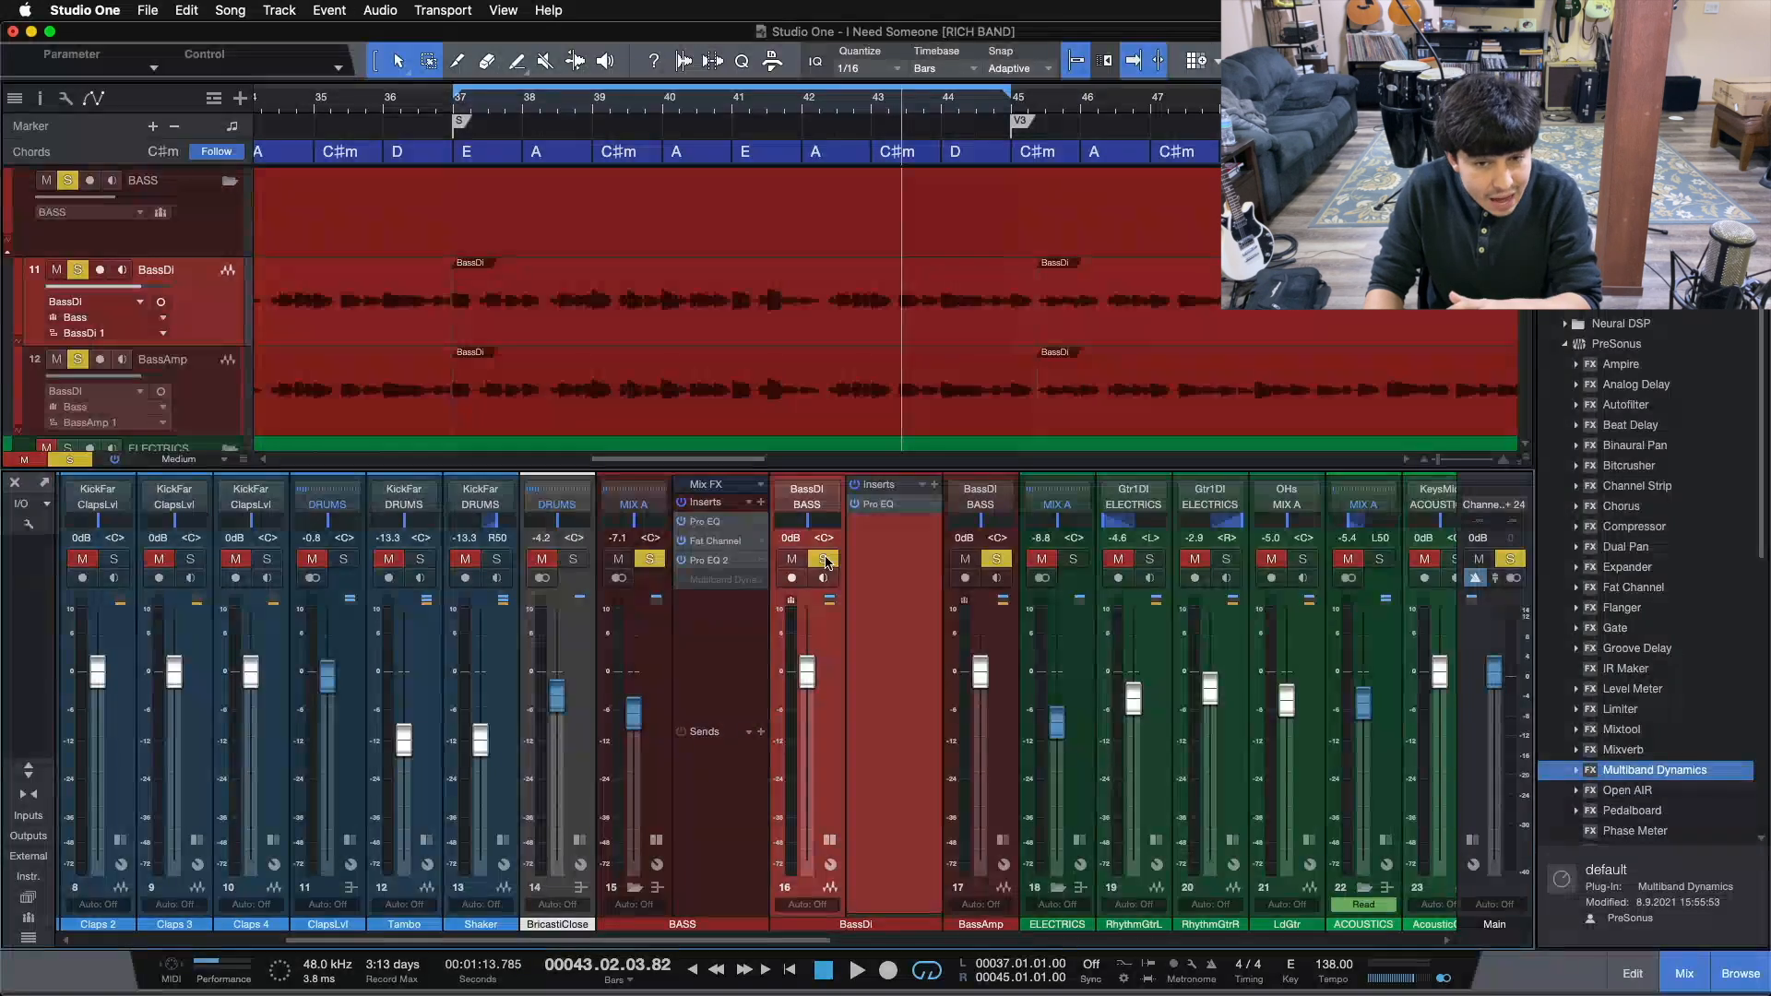
click(1004, 835)
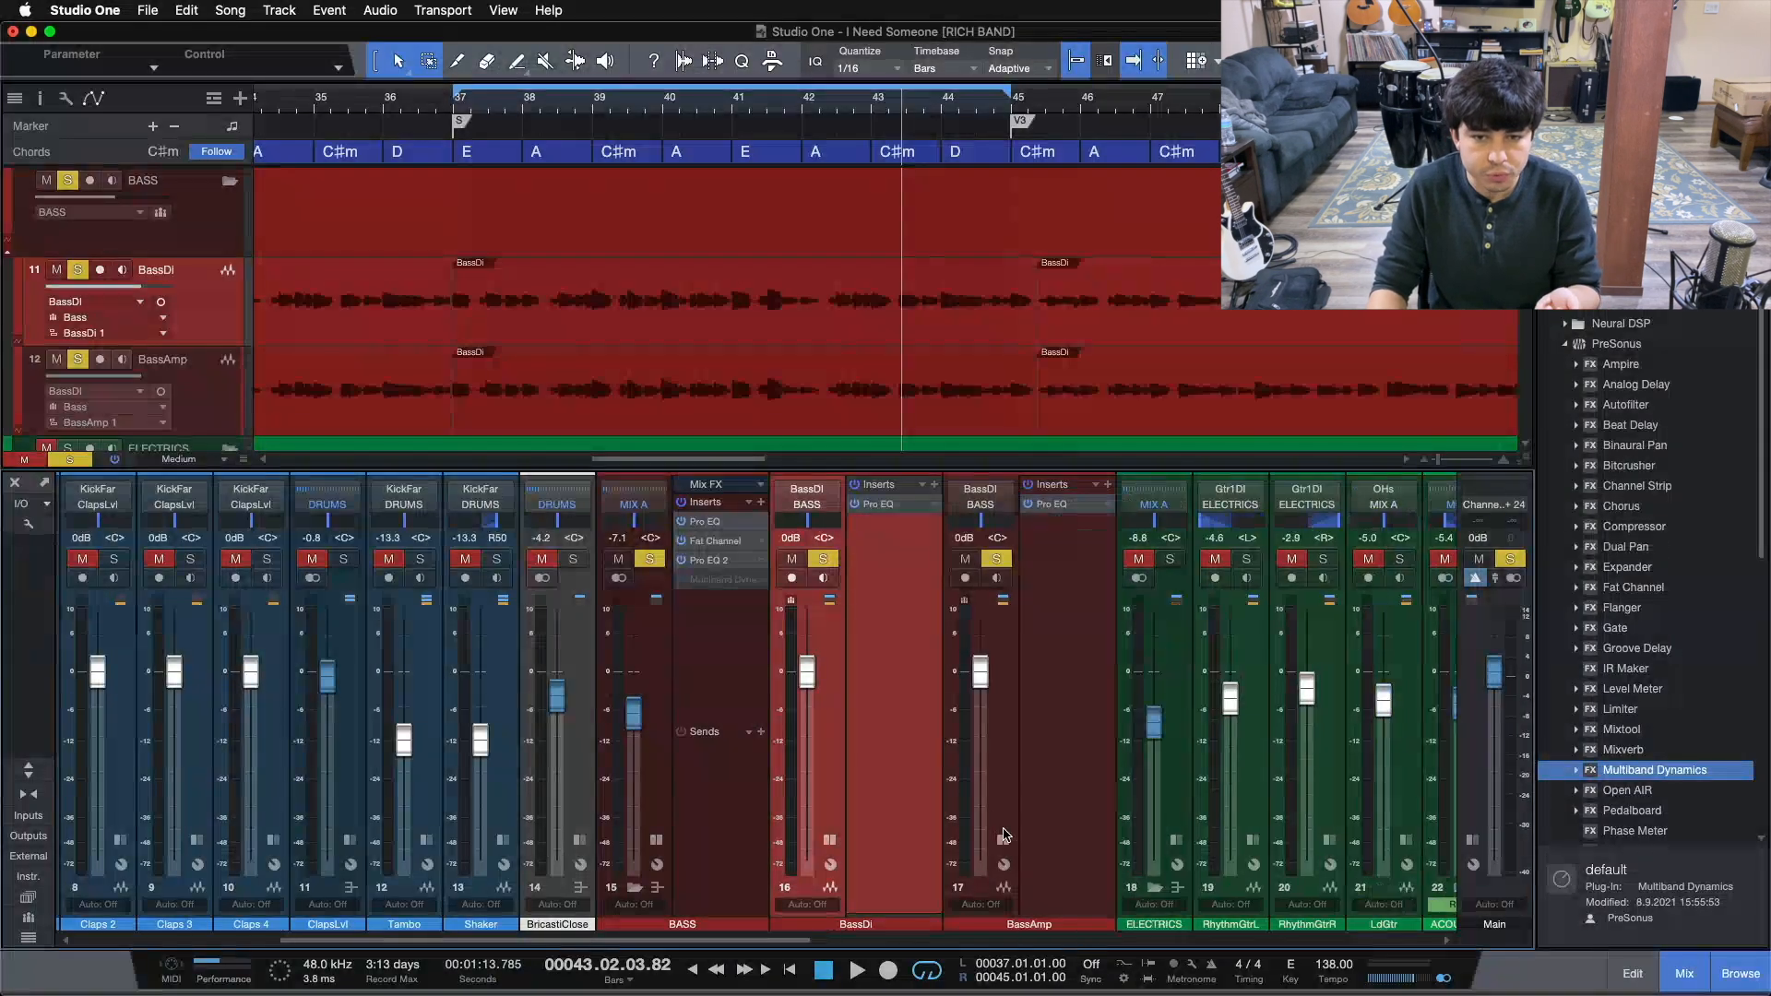
- Examine the Pro EQ low-cut and high-cut settings on the BassDi channel and on the BassAmp channel
click(895, 506)
drag(948, 233, 448, 269)
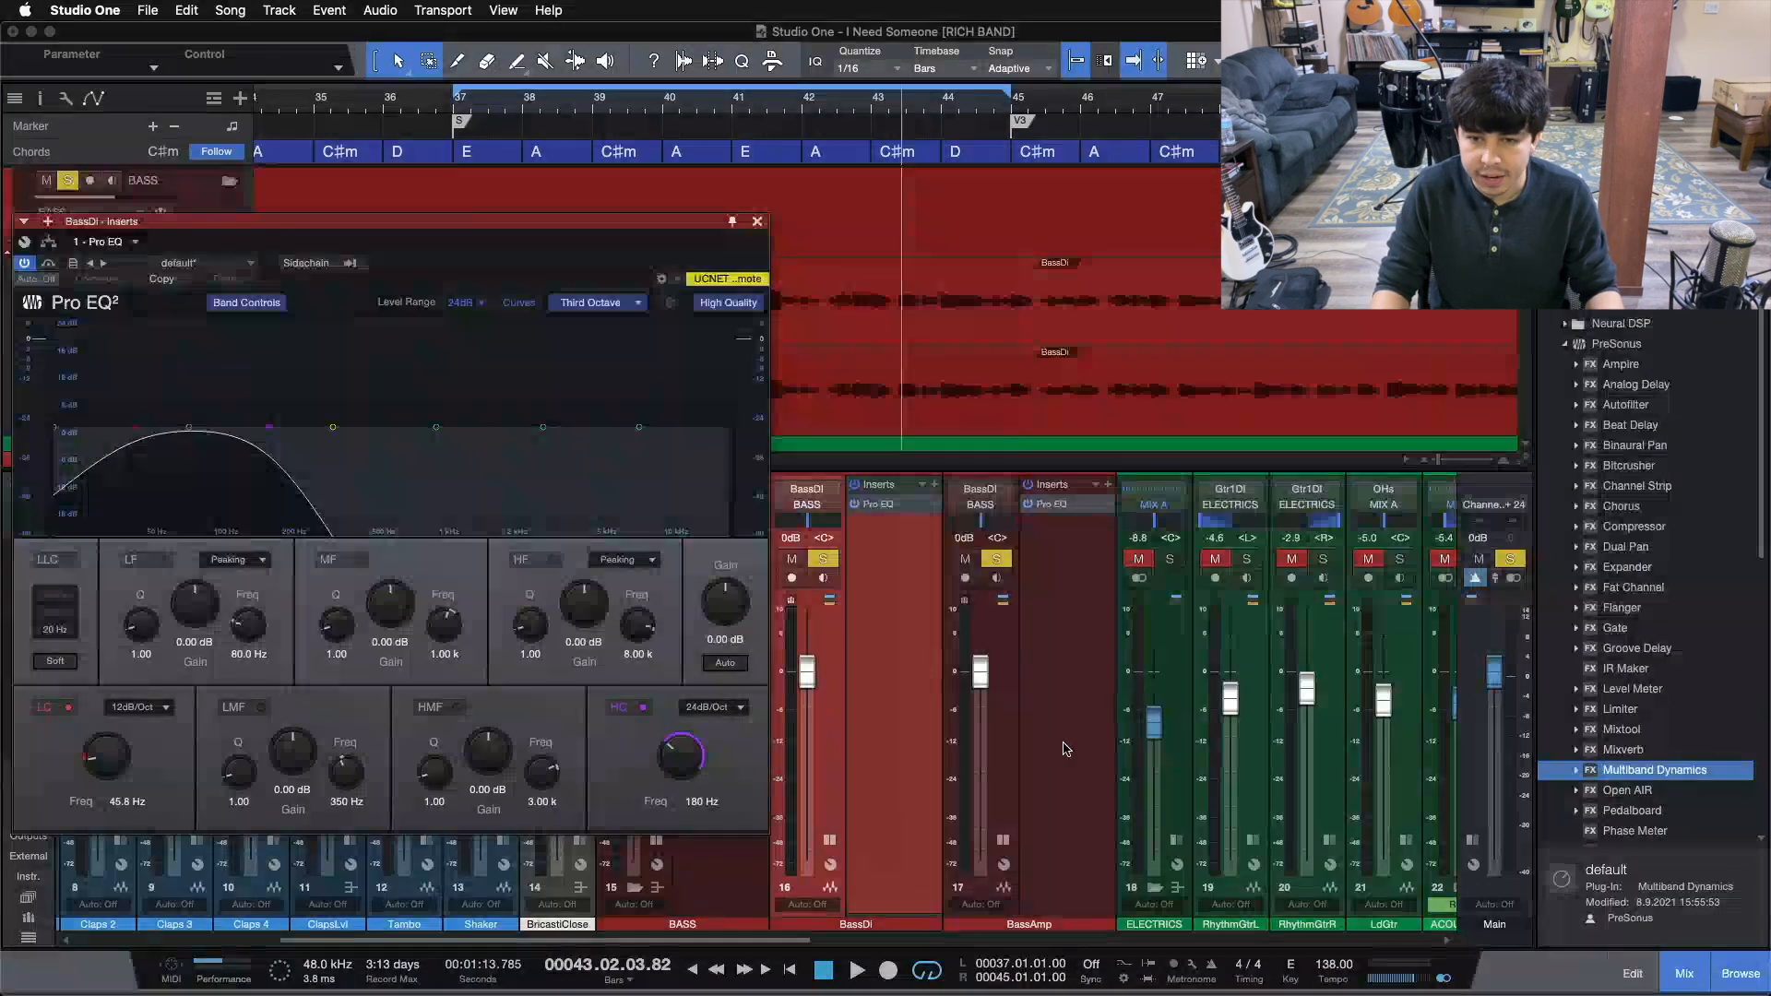
click(1066, 747)
click(877, 675)
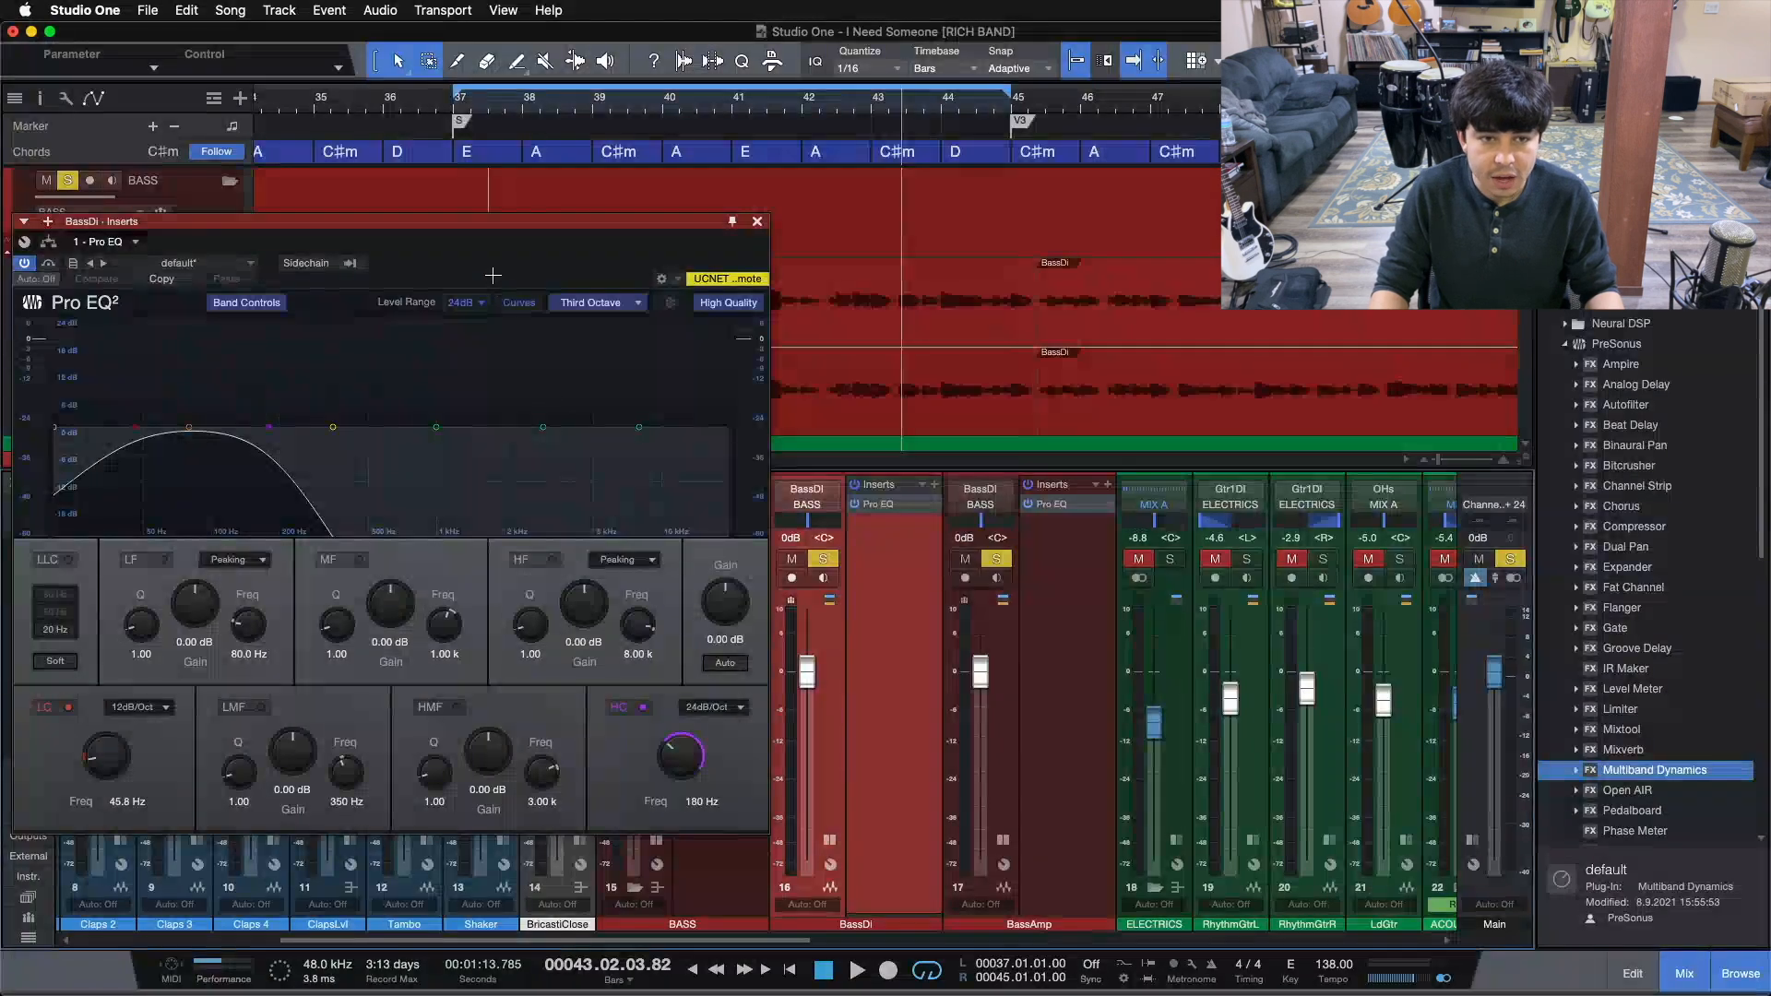
click(542, 586)
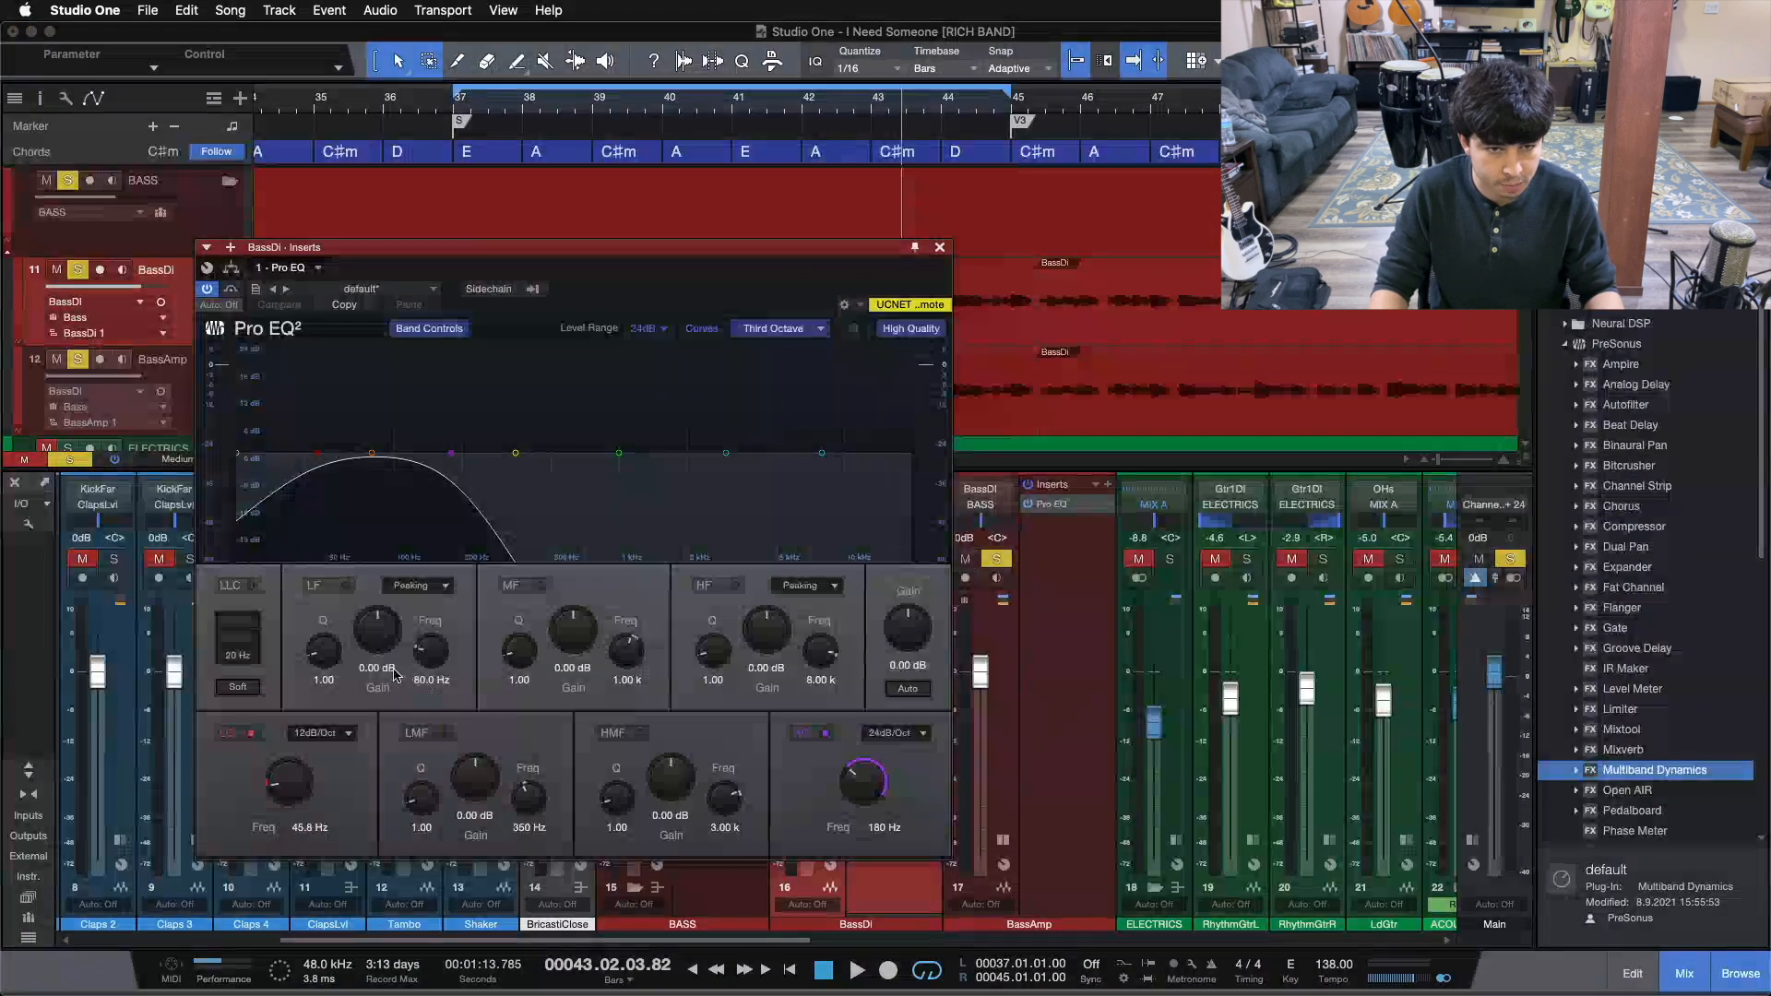
click(1080, 662)
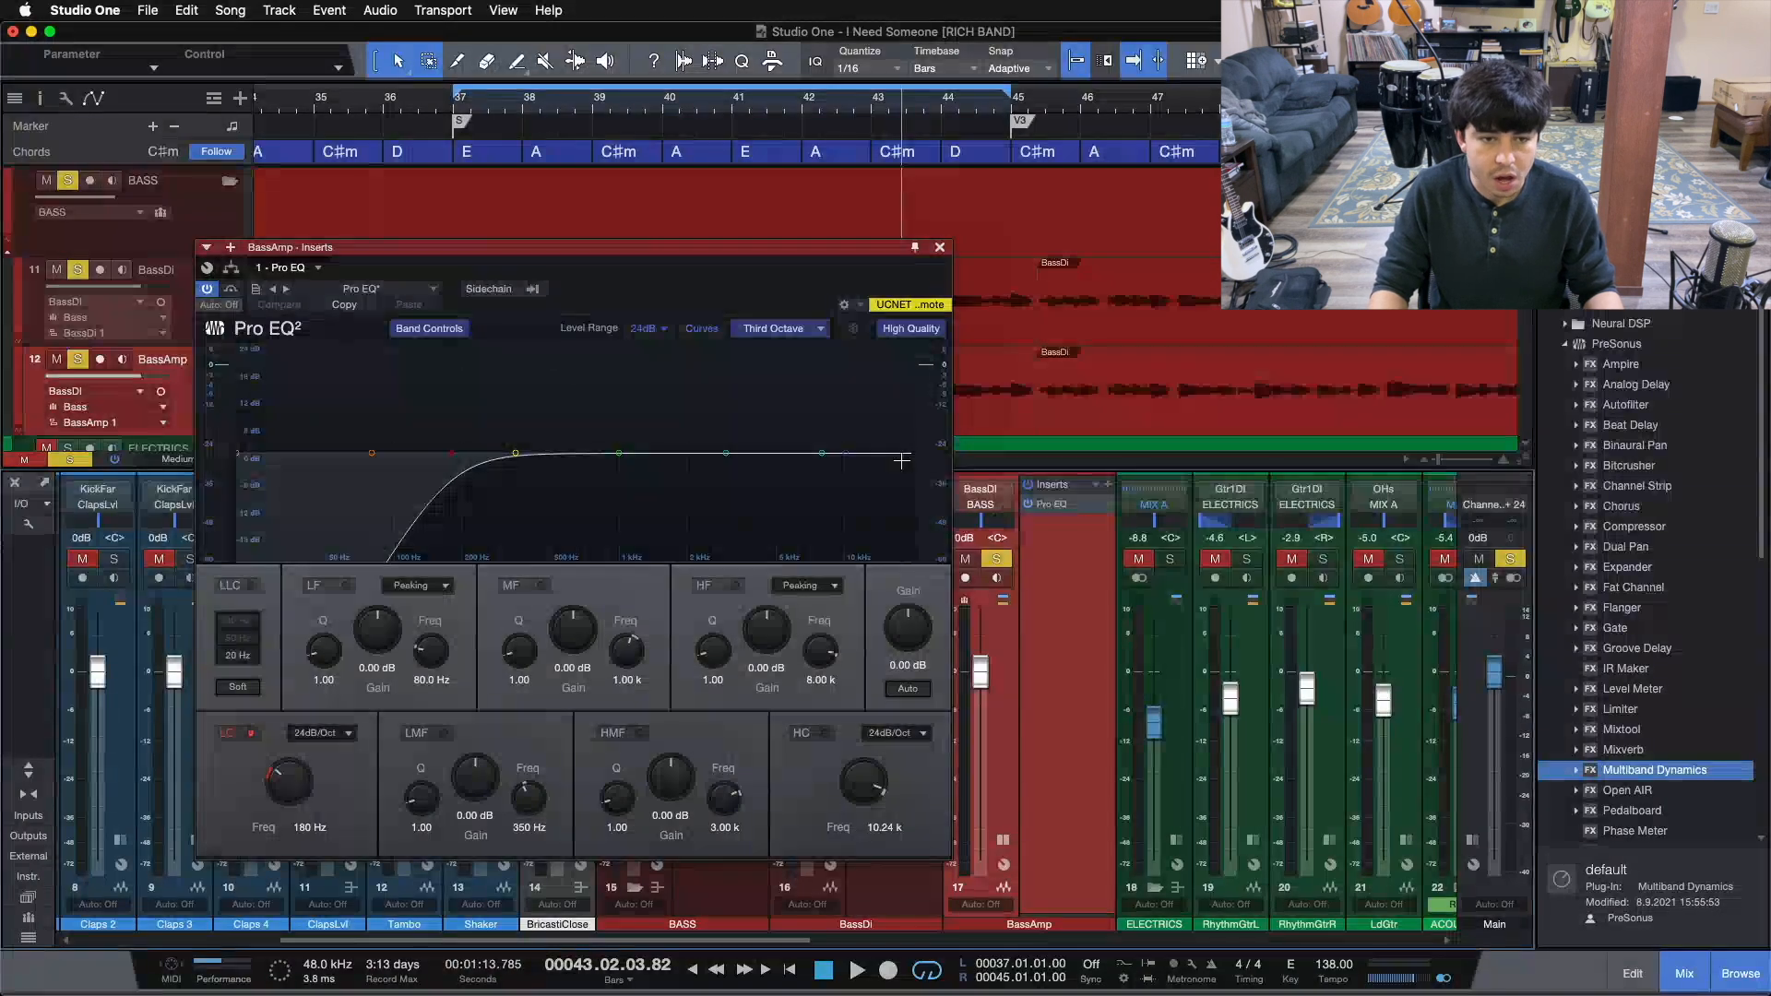
click(940, 247)
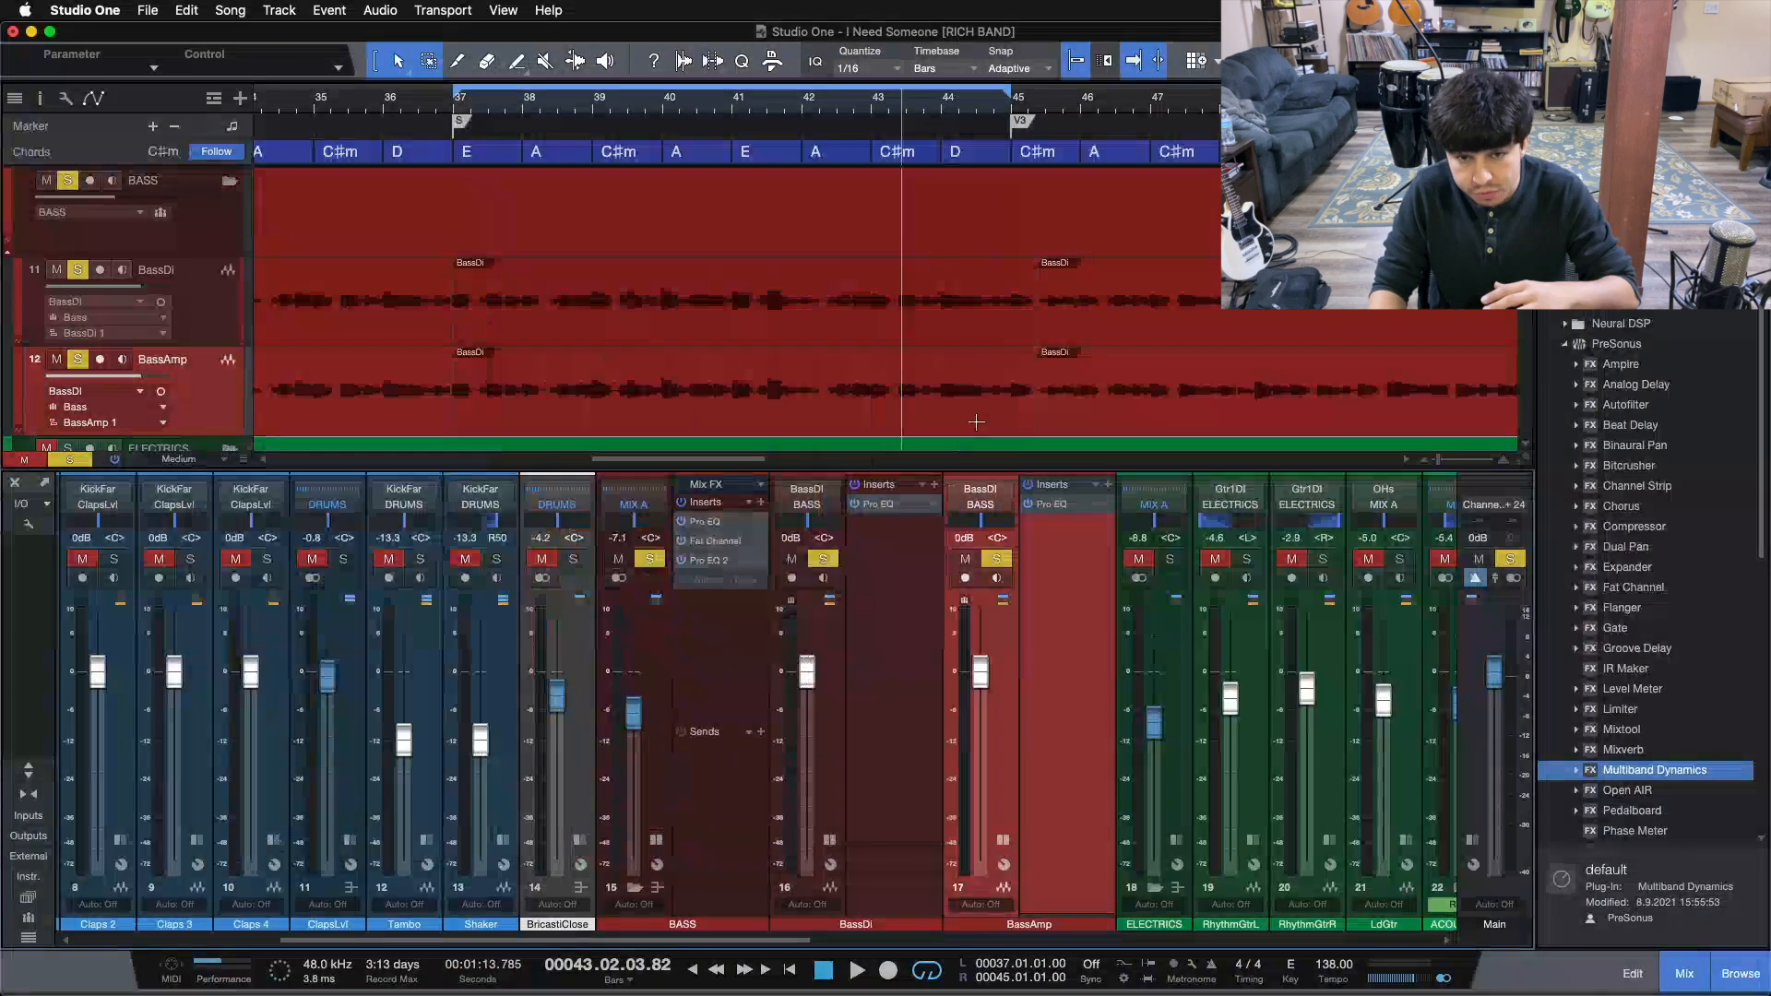
- Insert the PreSonus Compressor after the Pro EQ on the BassDi channel and close its window
click(916, 705)
drag(1635, 525, 891, 574)
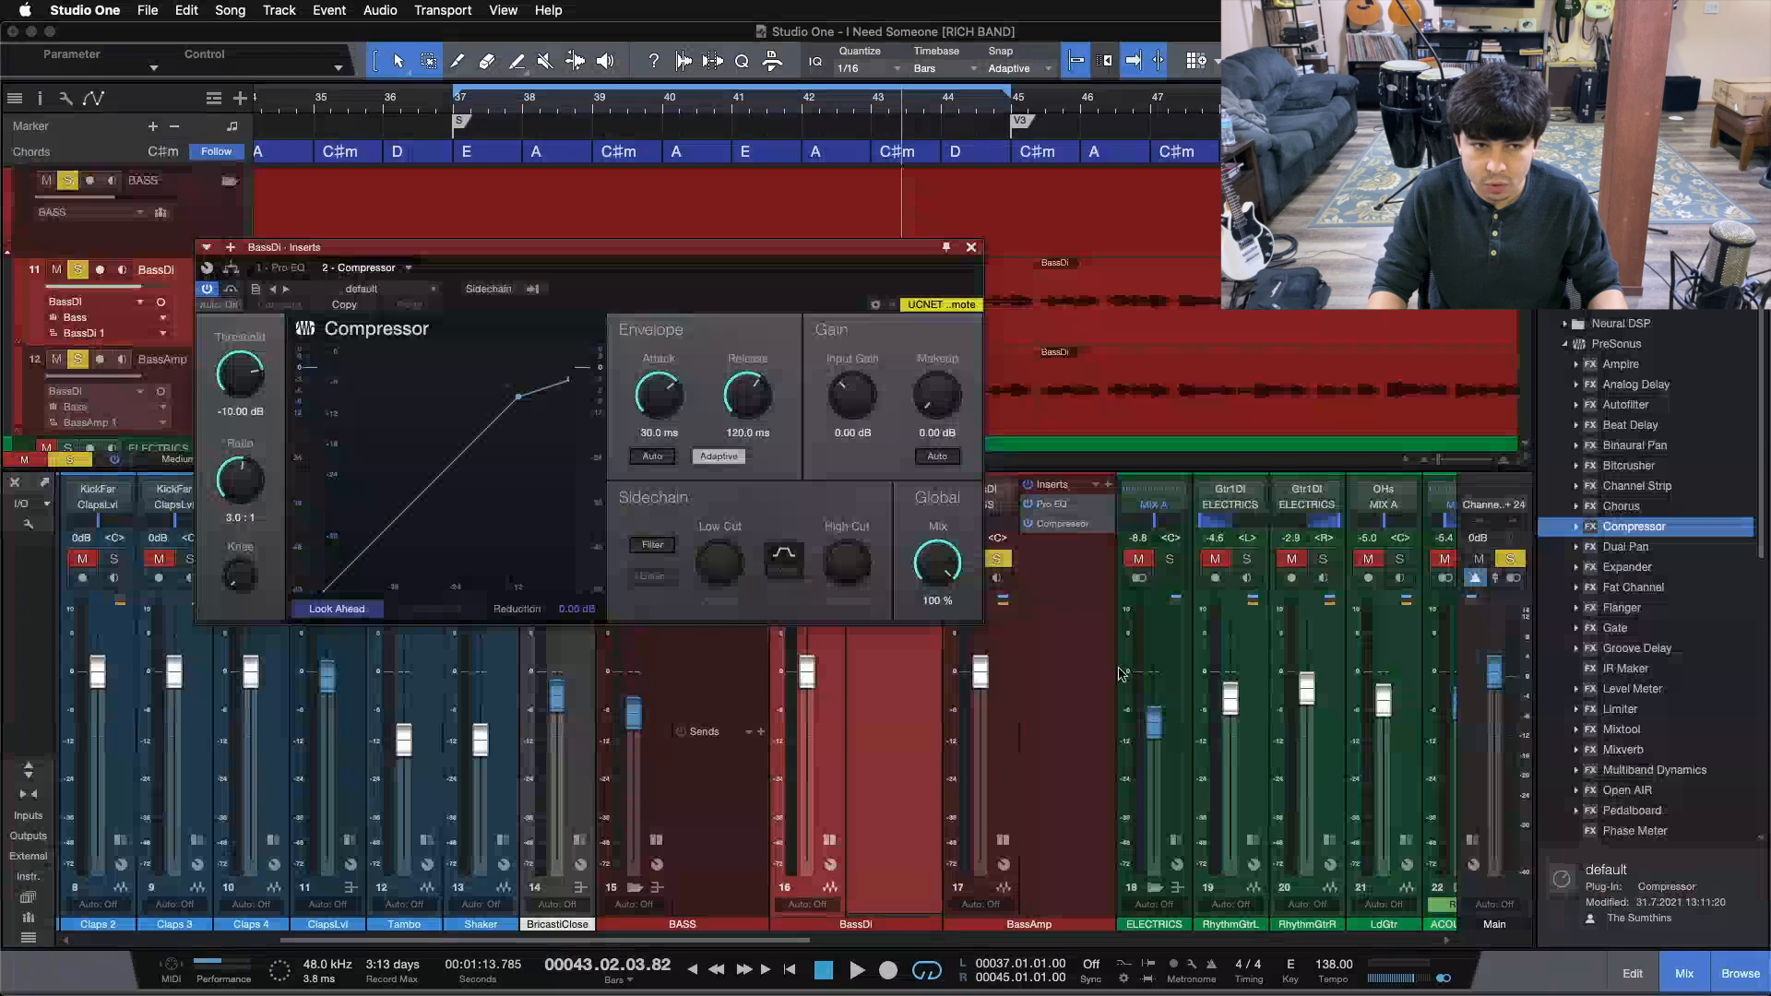
click(971, 247)
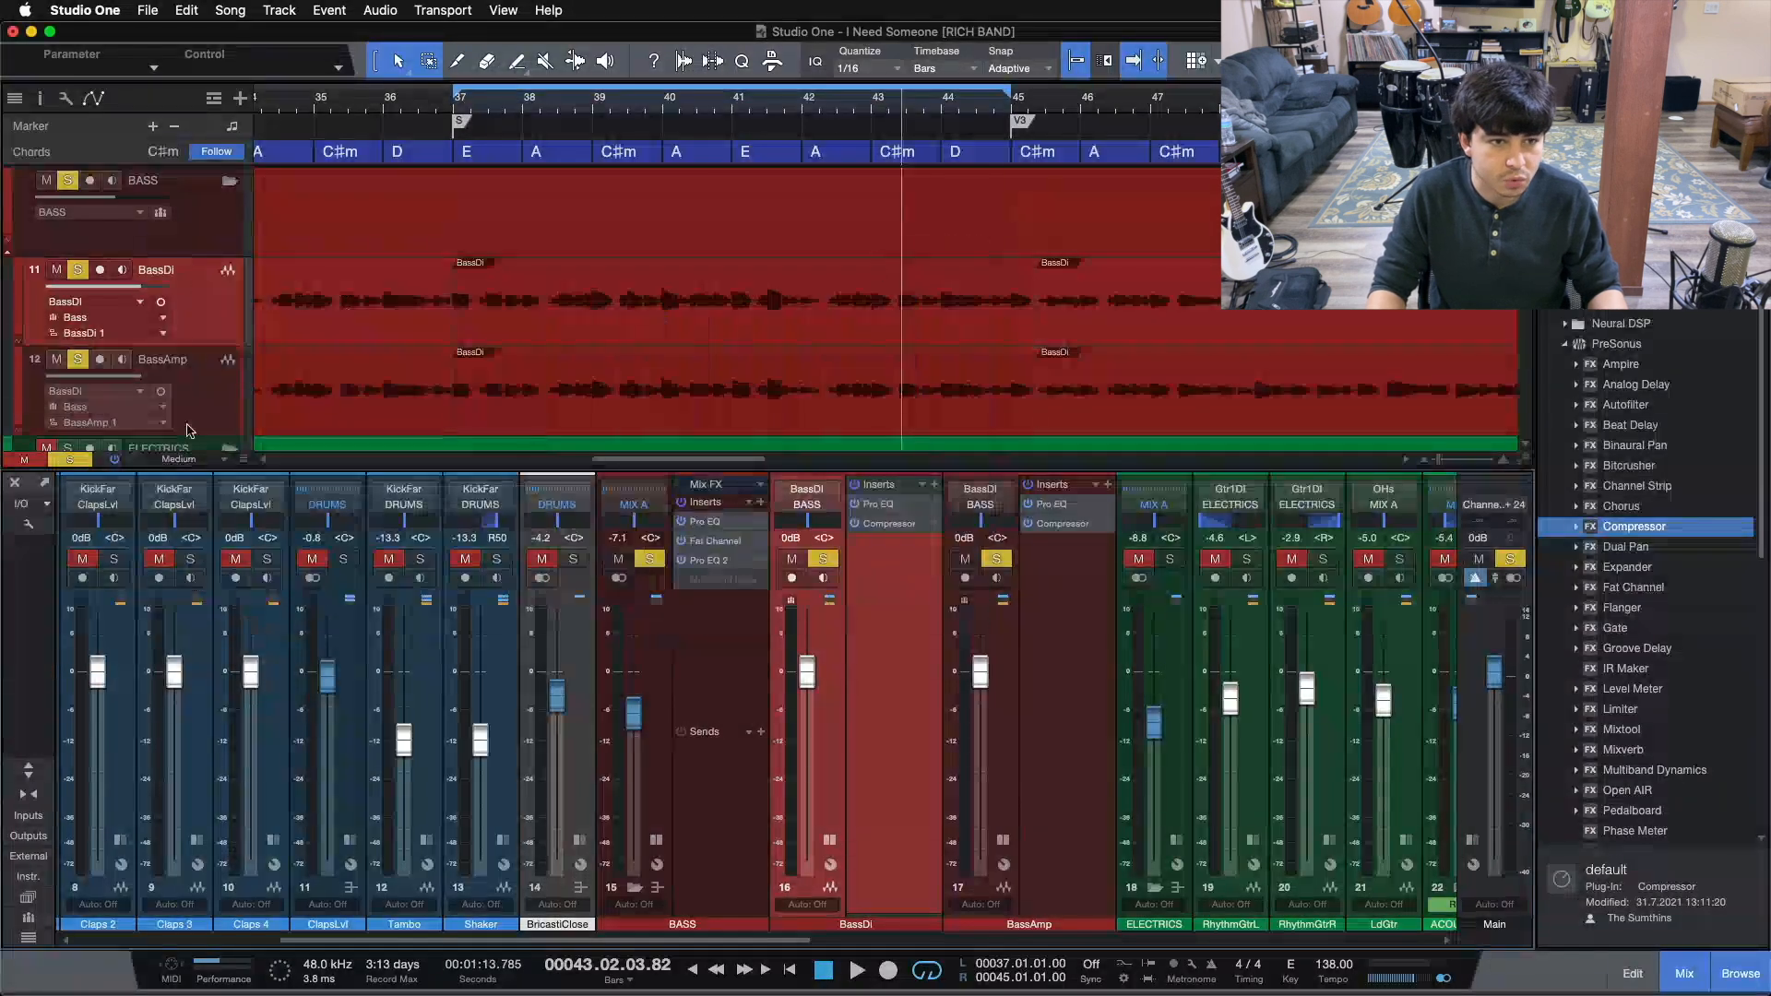
- Take BassDi and BassAmp out of the Bass group and remove the Compressor from the BassAmp channel
right_click(1063, 523)
click(1068, 698)
click(886, 546)
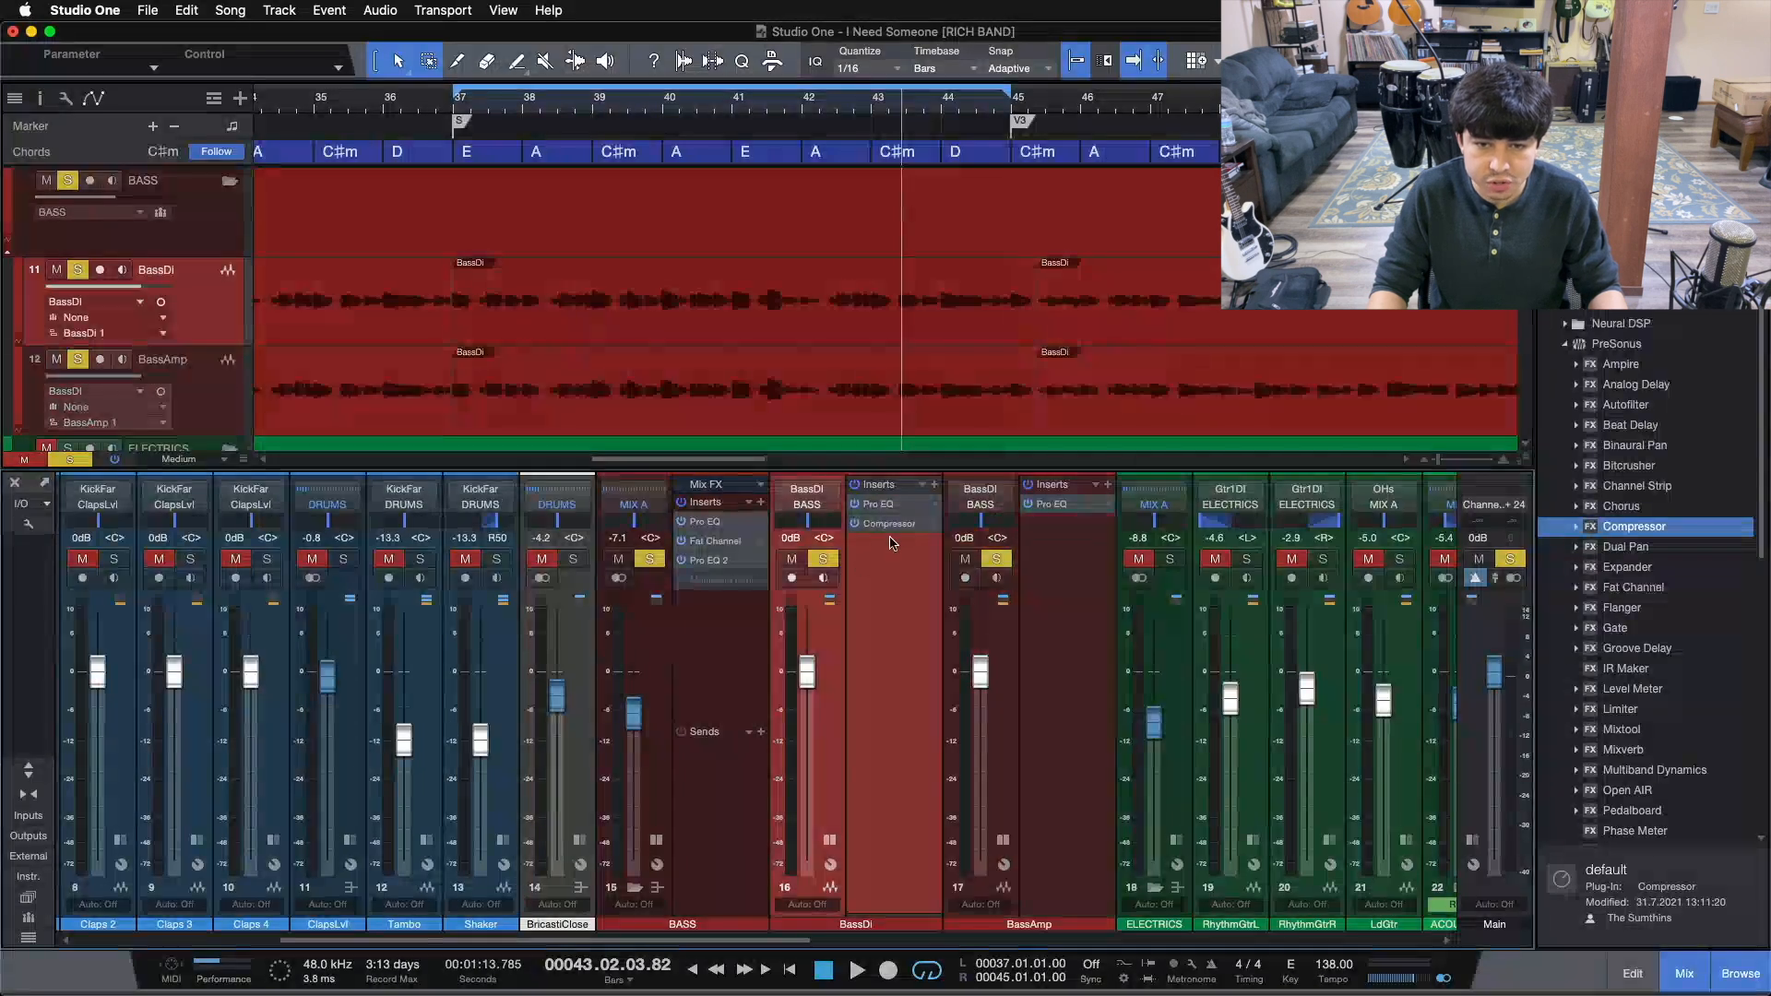
- Solo only the BassDi channel and open its Compressor
click(823, 560)
click(823, 560)
click(890, 524)
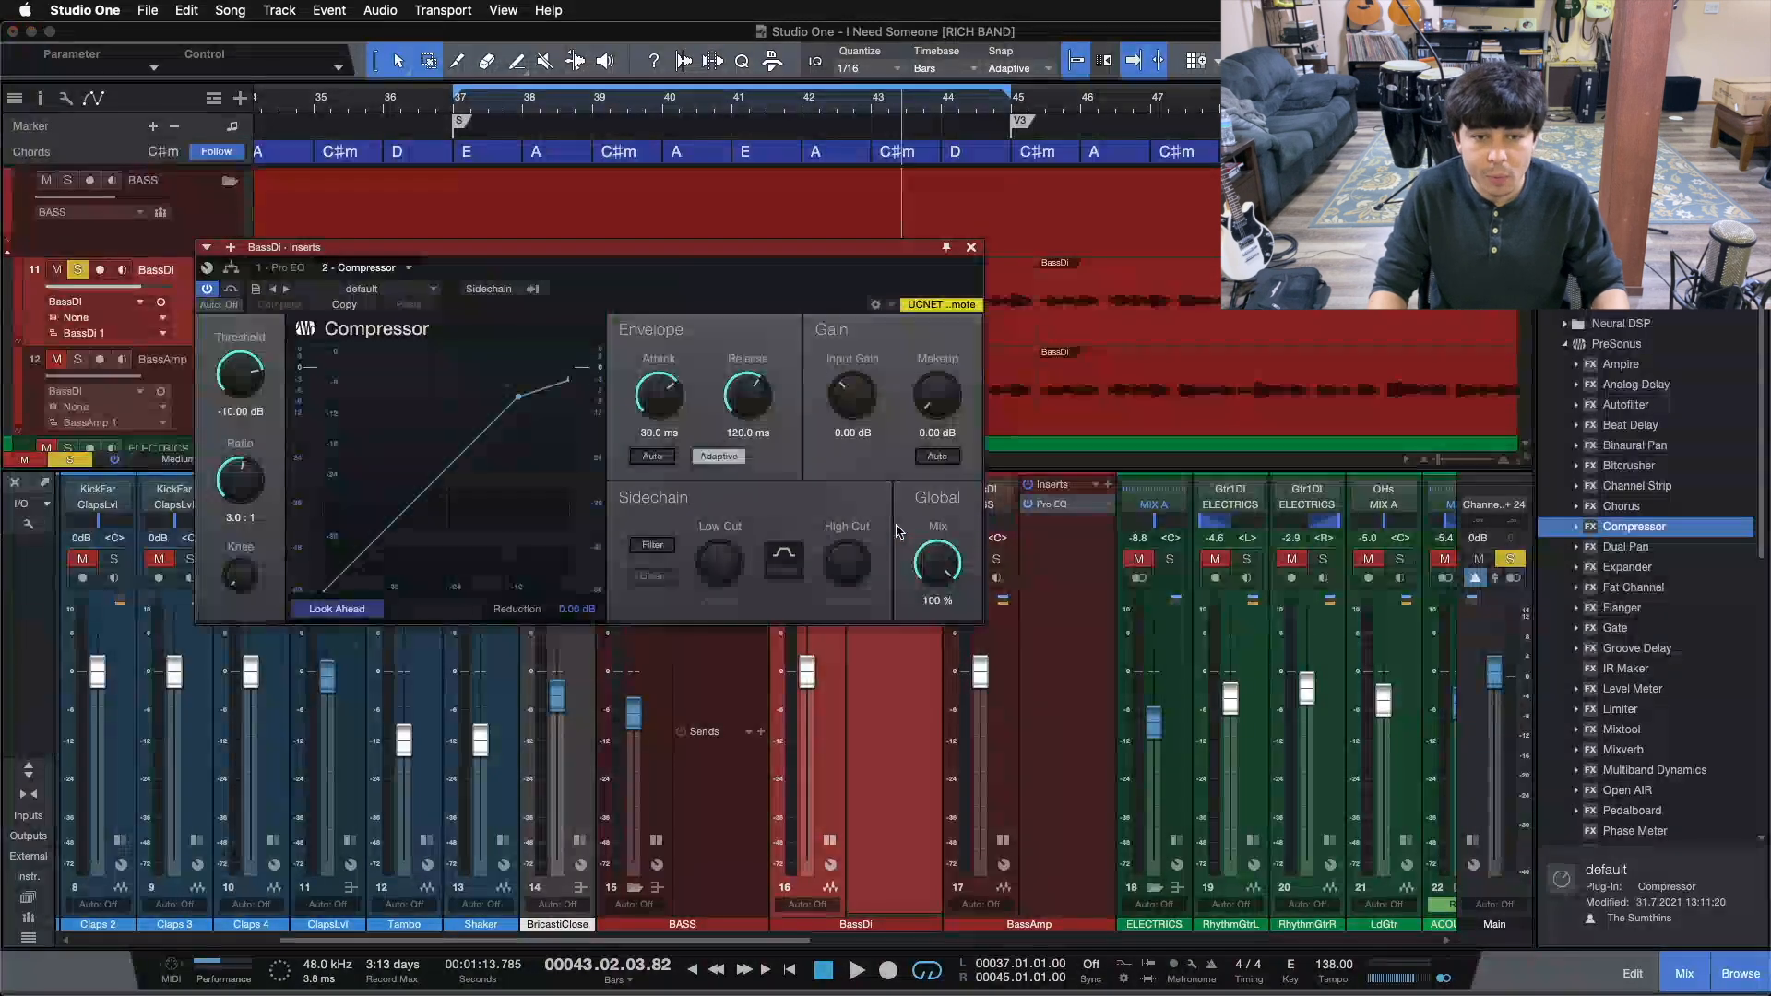
drag(671, 272, 939, 499)
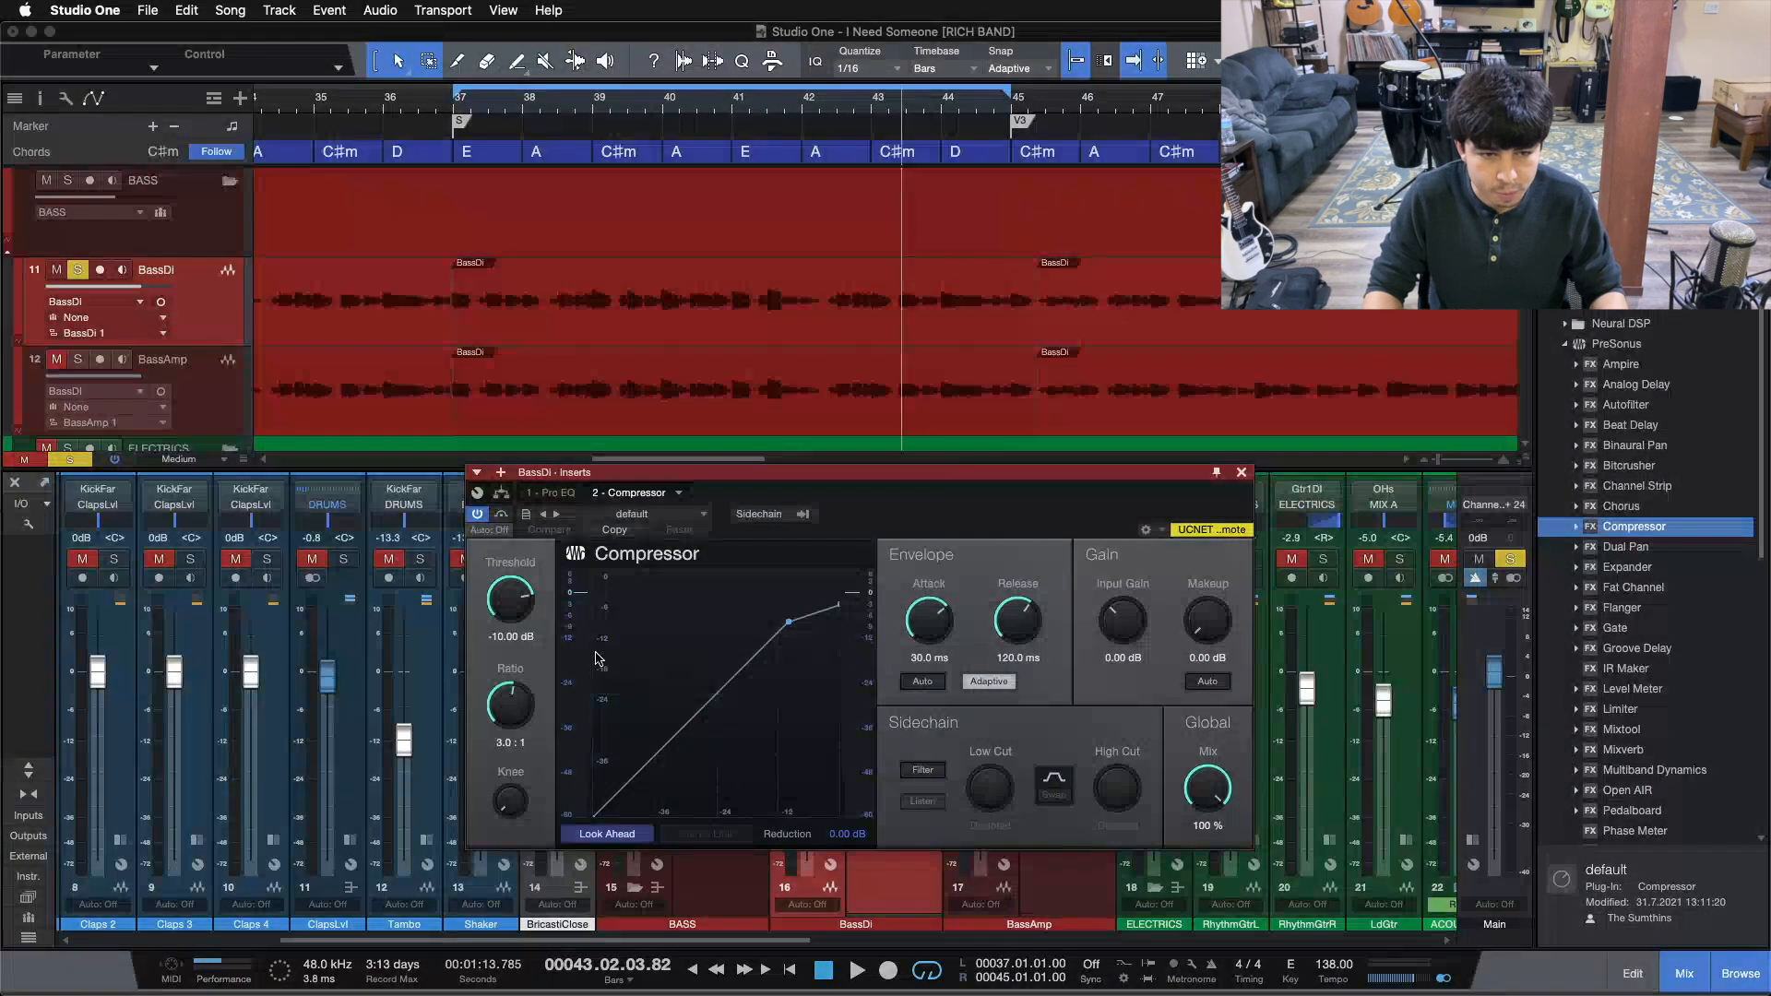
- Set the BassDi Compressor's ratio to 20:1, attack to 1 ms and release to 10 ms
drag(508, 711, 503, 623)
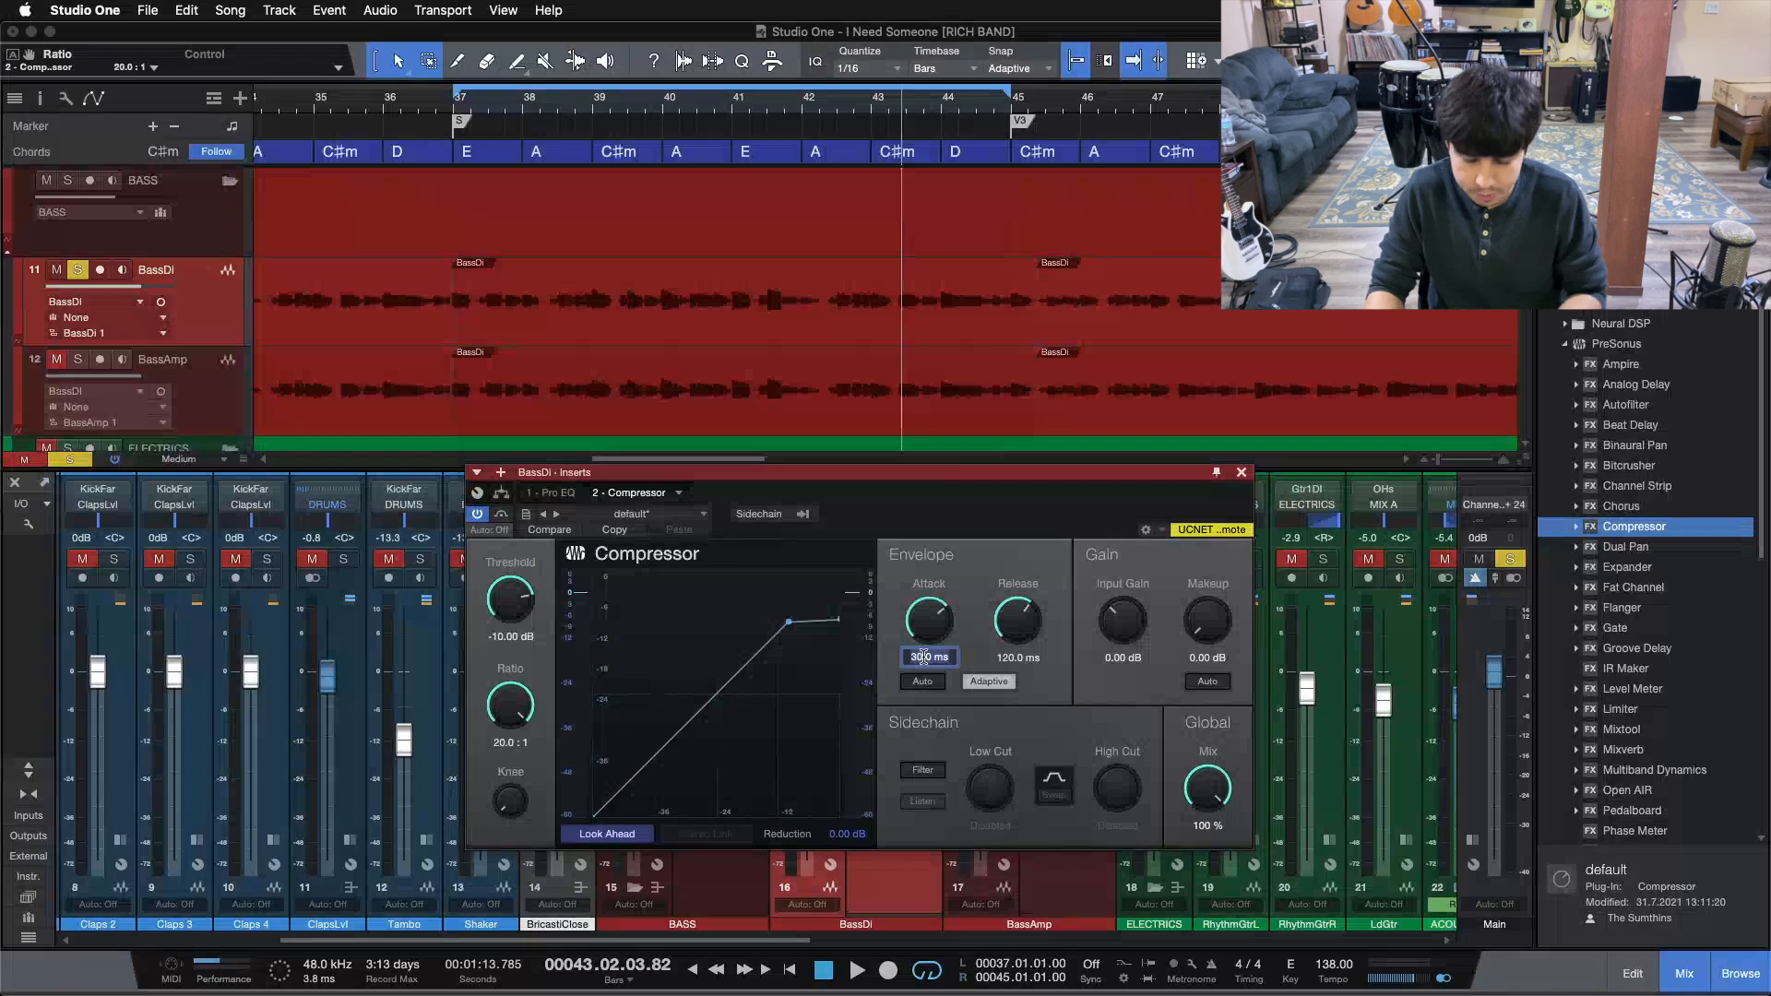
key(Return)
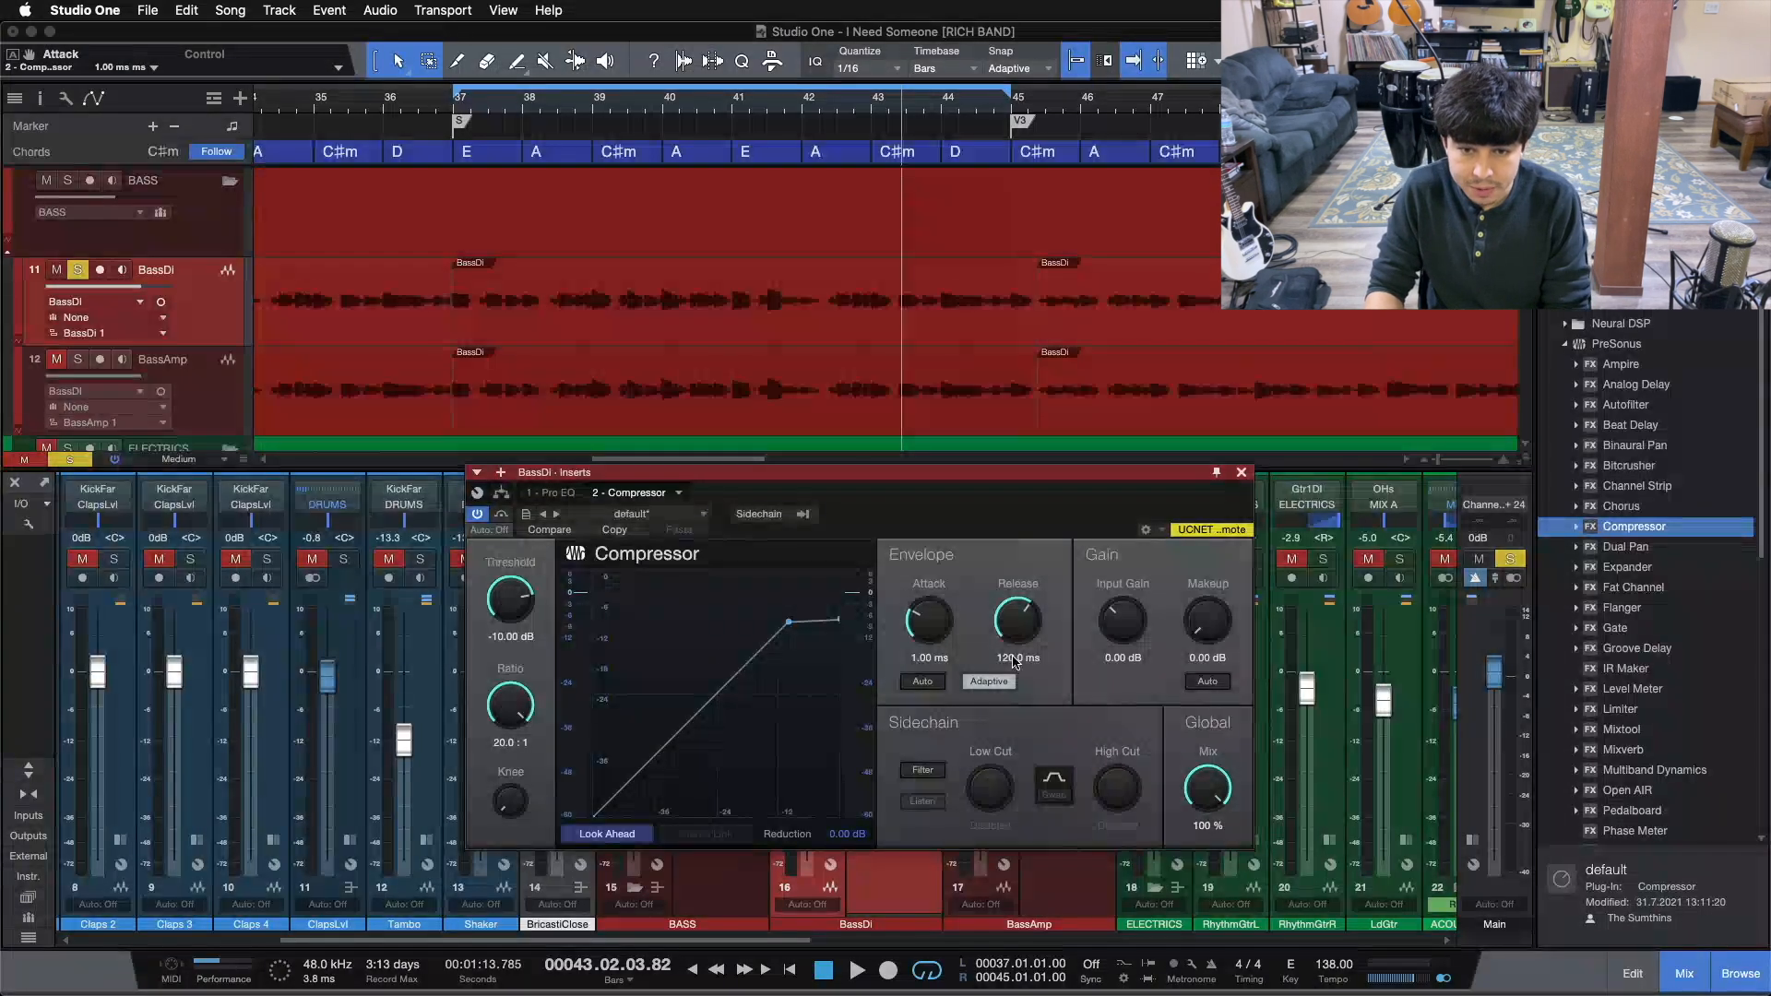
key(Return)
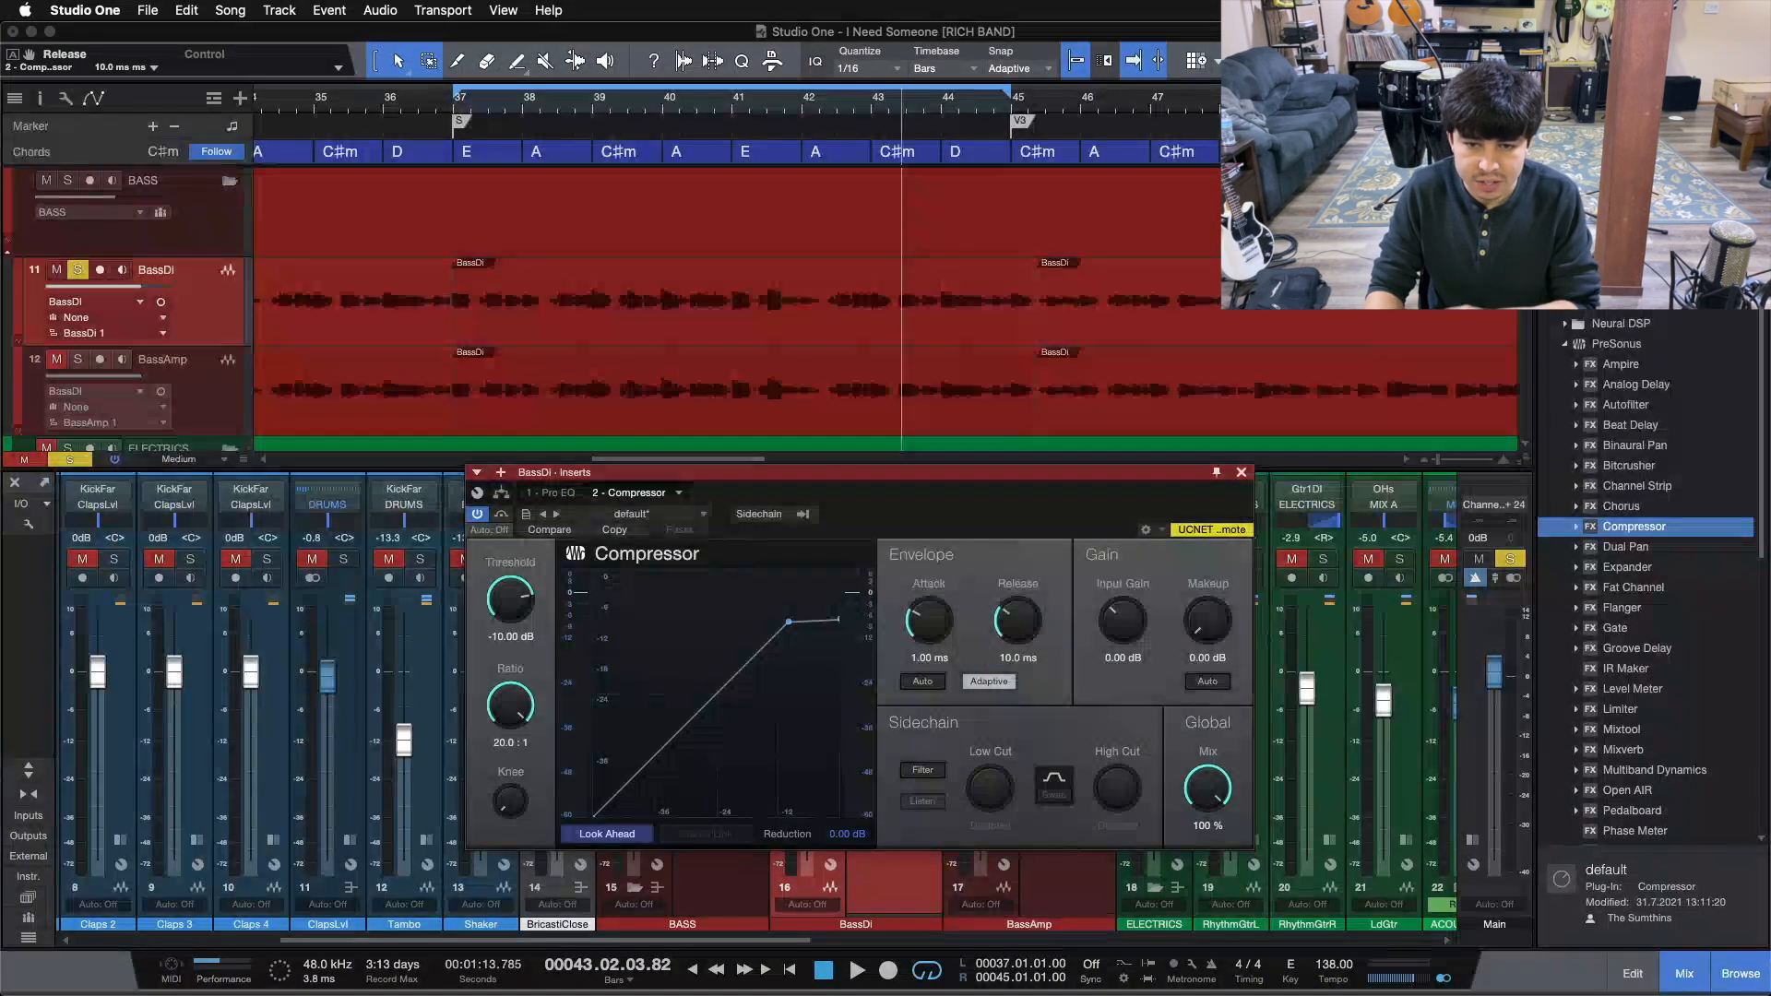
drag(993, 520, 937, 544)
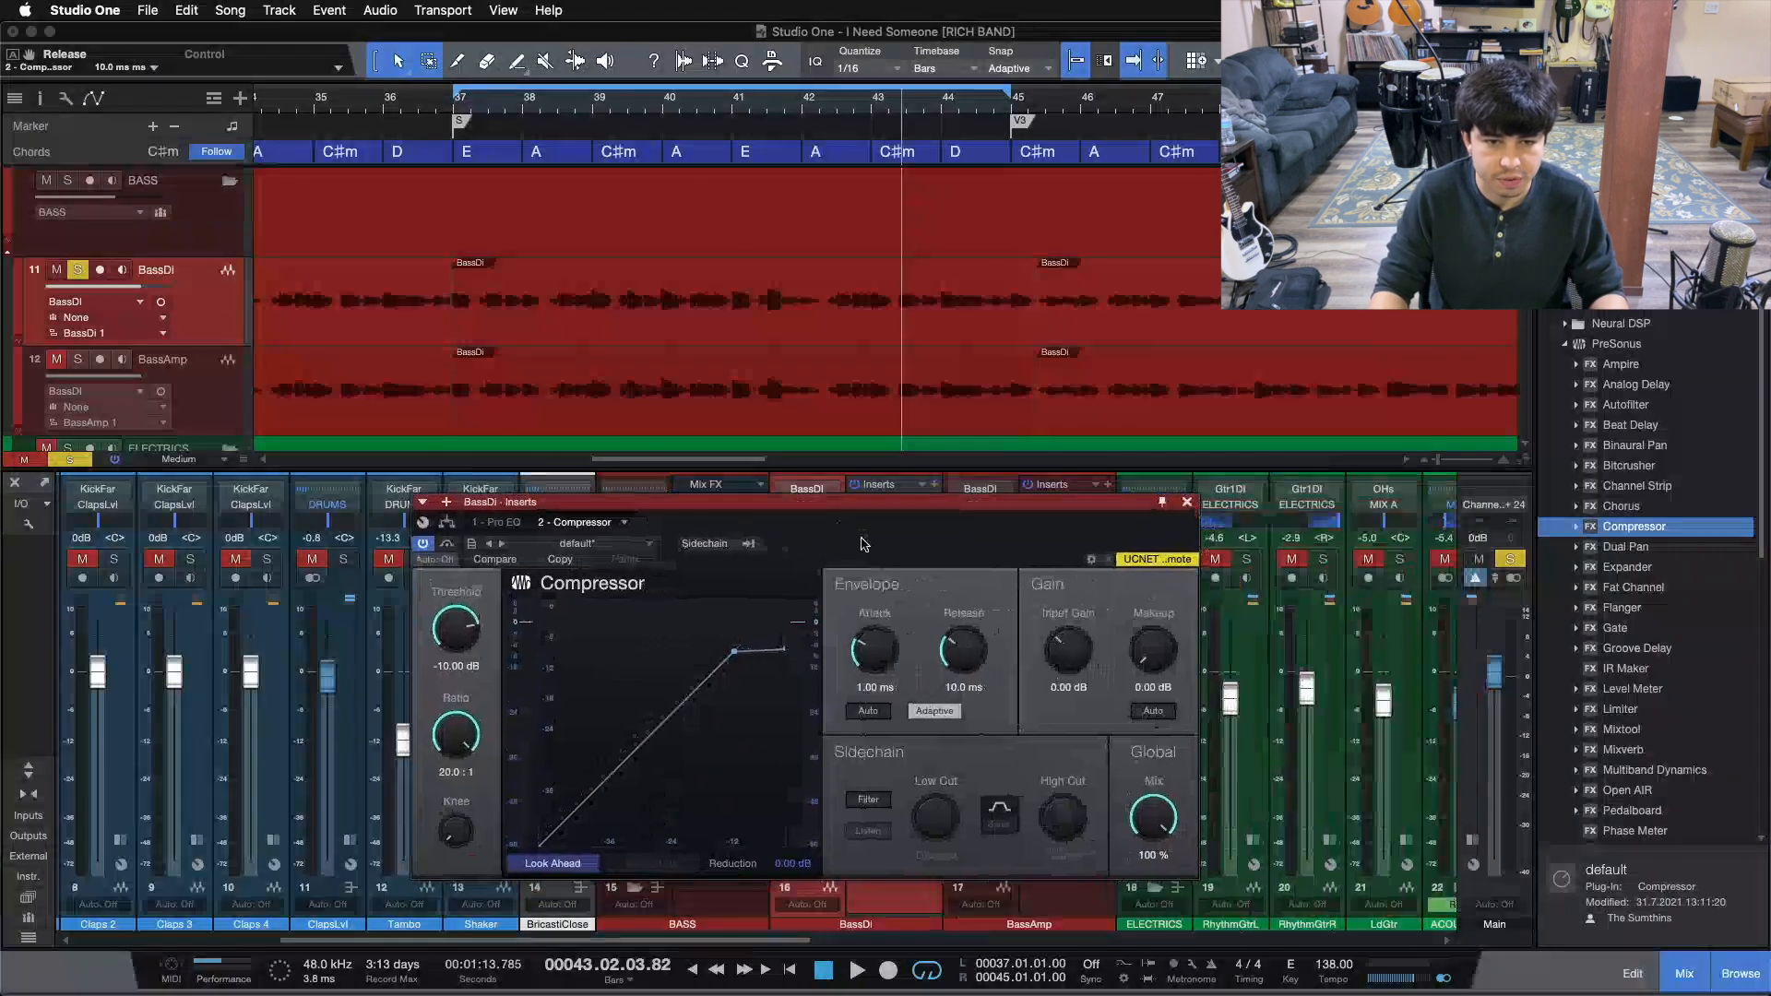
- Raise the Compressor's threshold to 0 dB and start playing the loop from bar 37
drag(466, 629, 470, 579)
key(KP_1)
key(space)
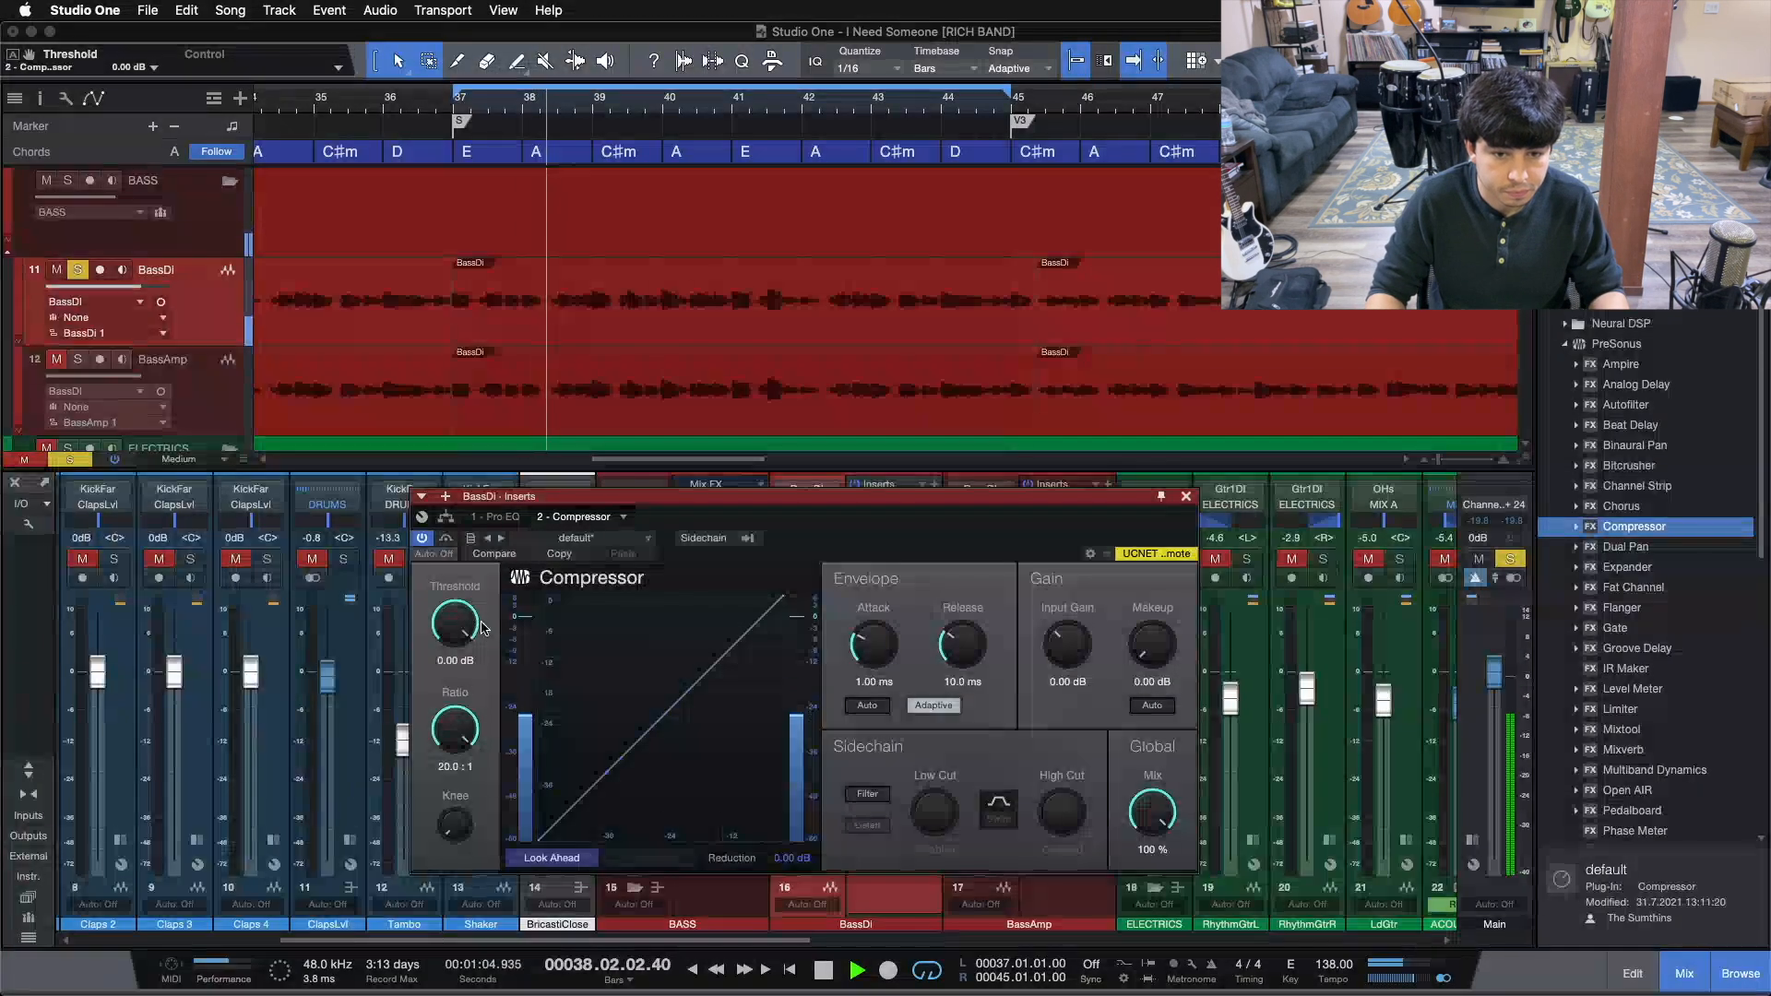
- Lower the threshold to -18.72 dB while the bass plays and set the makeup gain to 0.96 dB
mouse_move(451, 634)
mouse_down()
mouse_move(454, 665)
mouse_move(459, 645)
mouse_up()
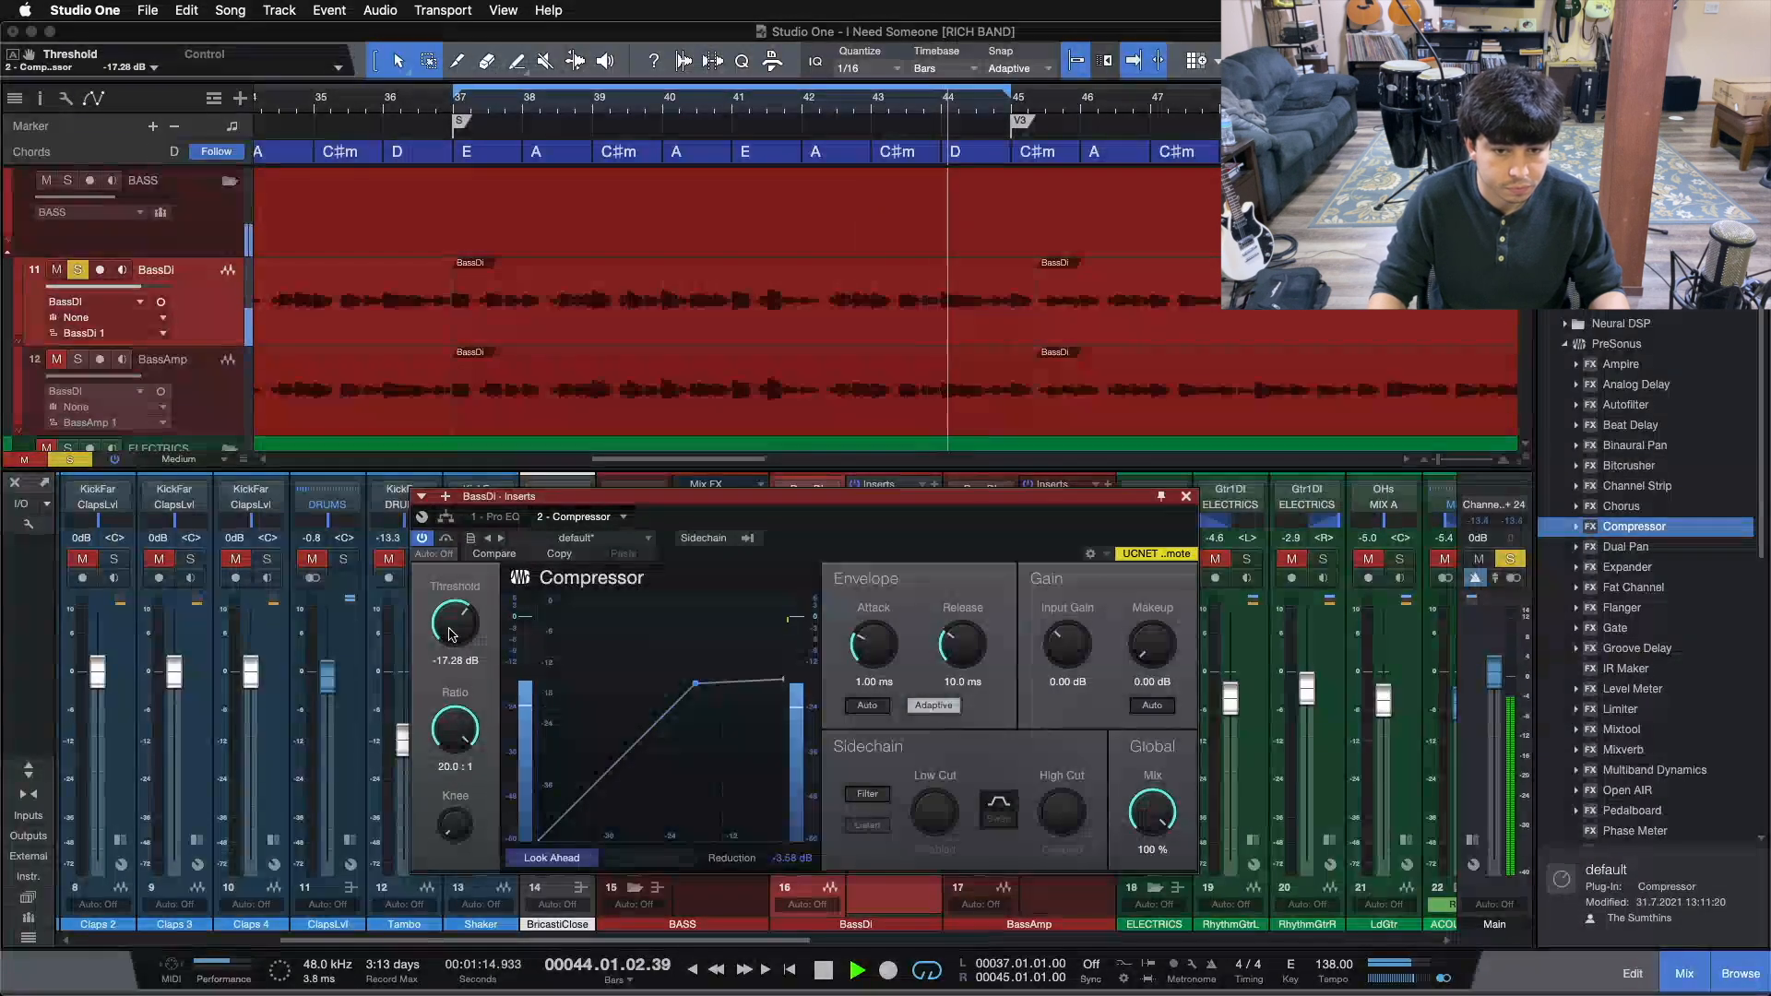
drag(451, 634, 451, 637)
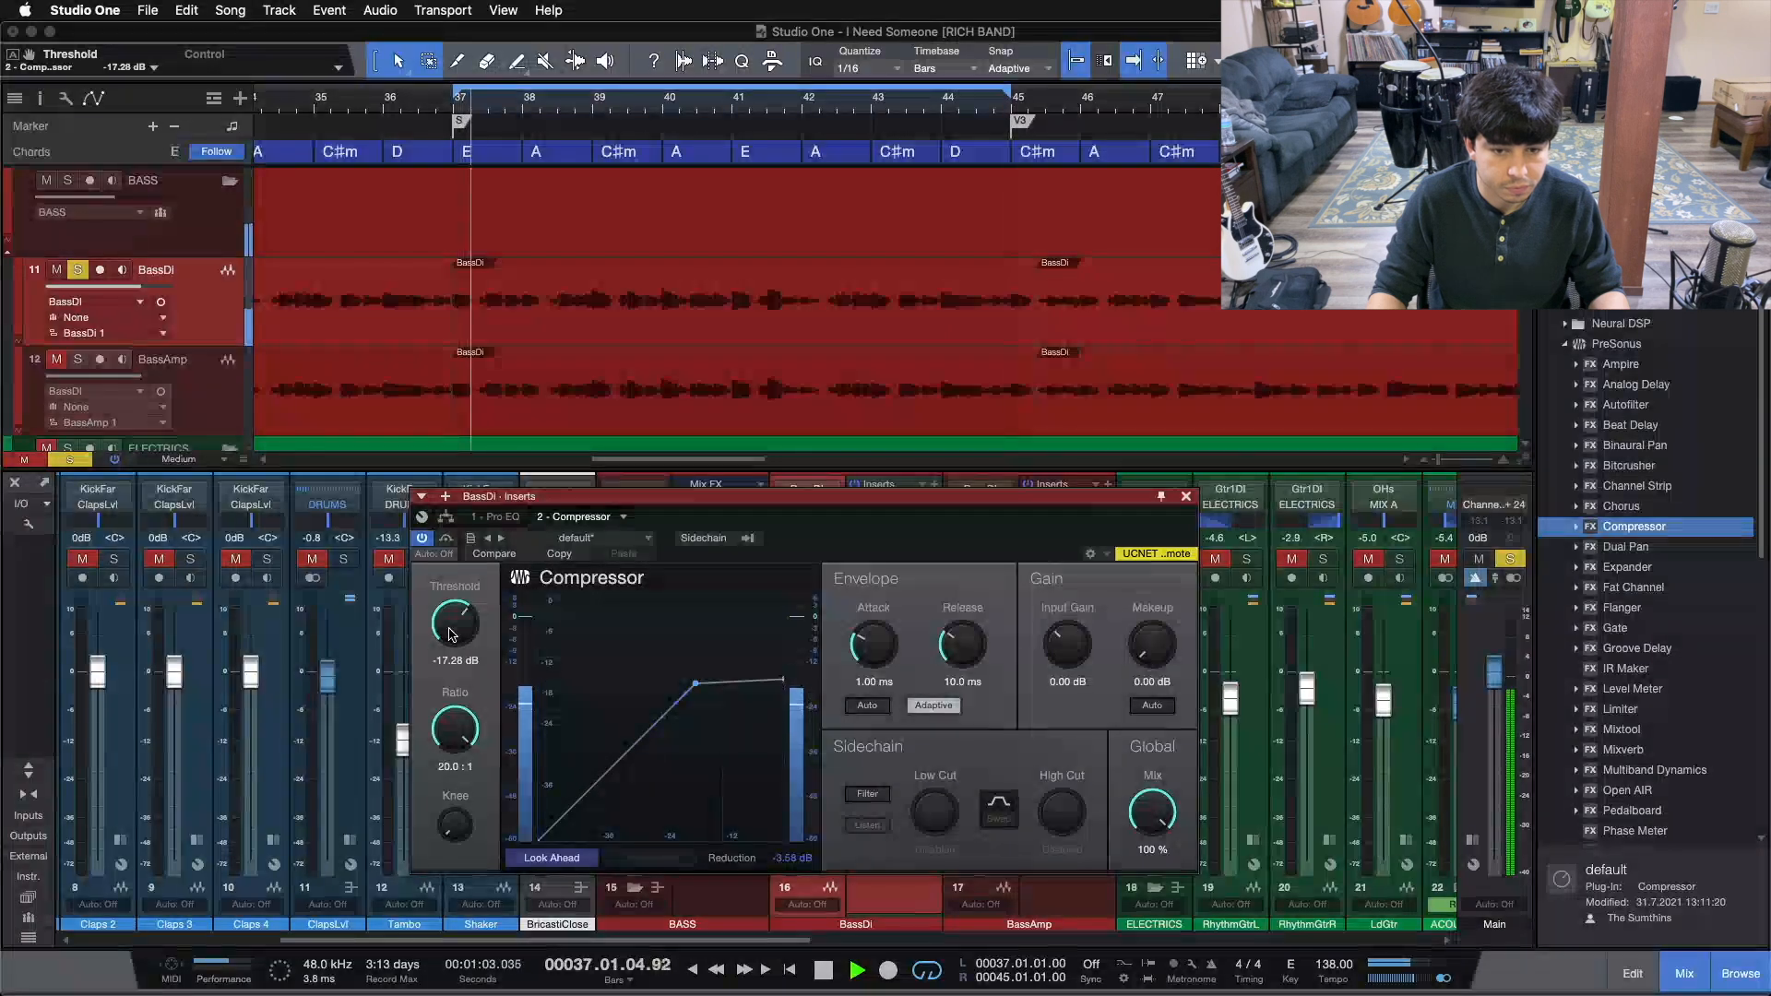
drag(834, 540, 1204, 432)
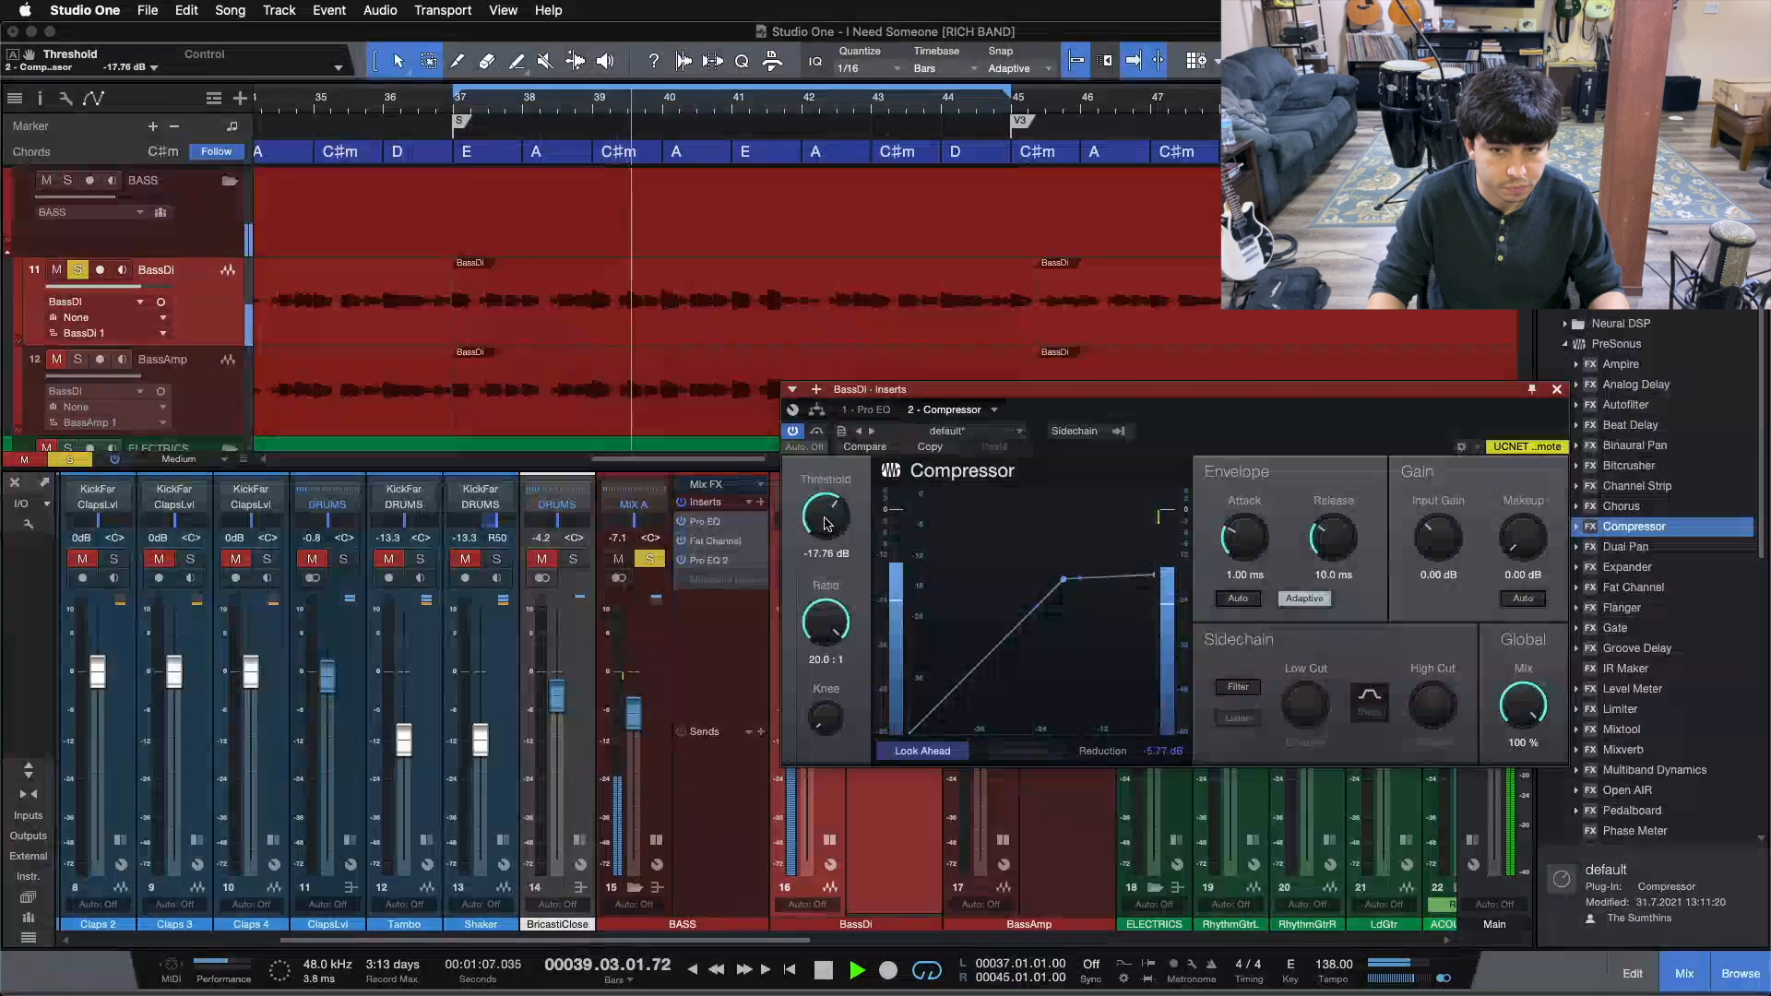
drag(826, 524, 827, 528)
drag(1245, 423, 811, 496)
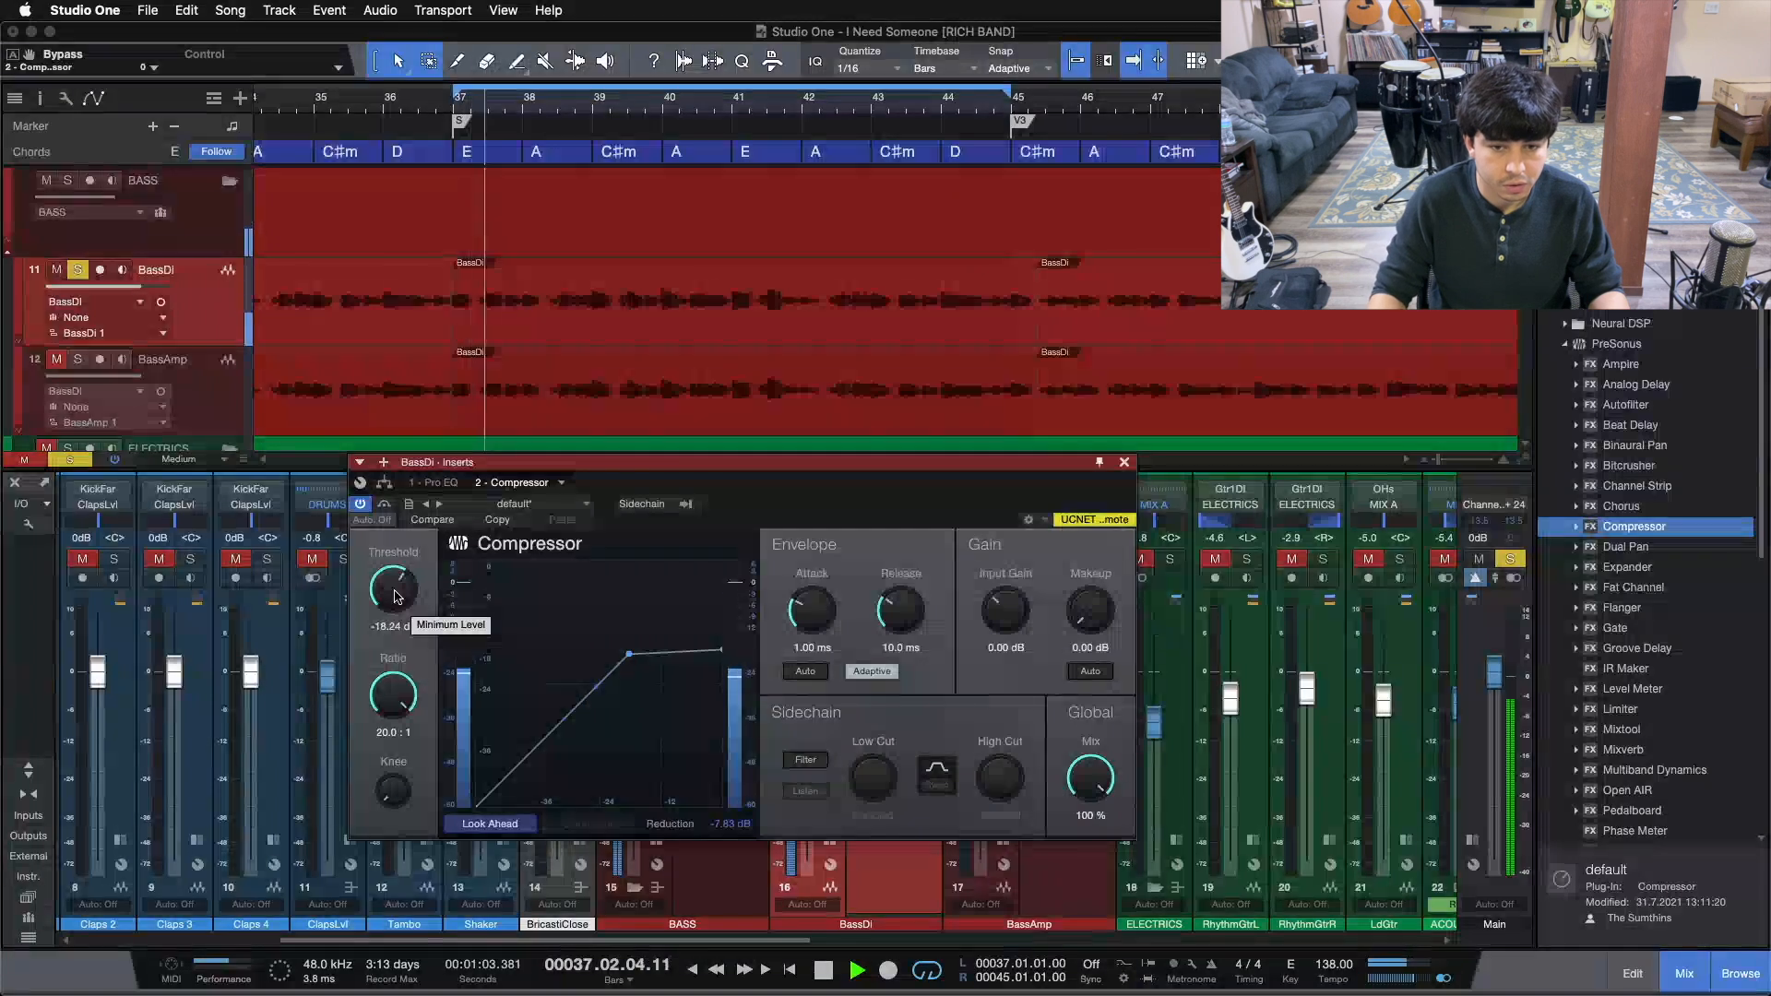
scroll(395, 595, down, 1)
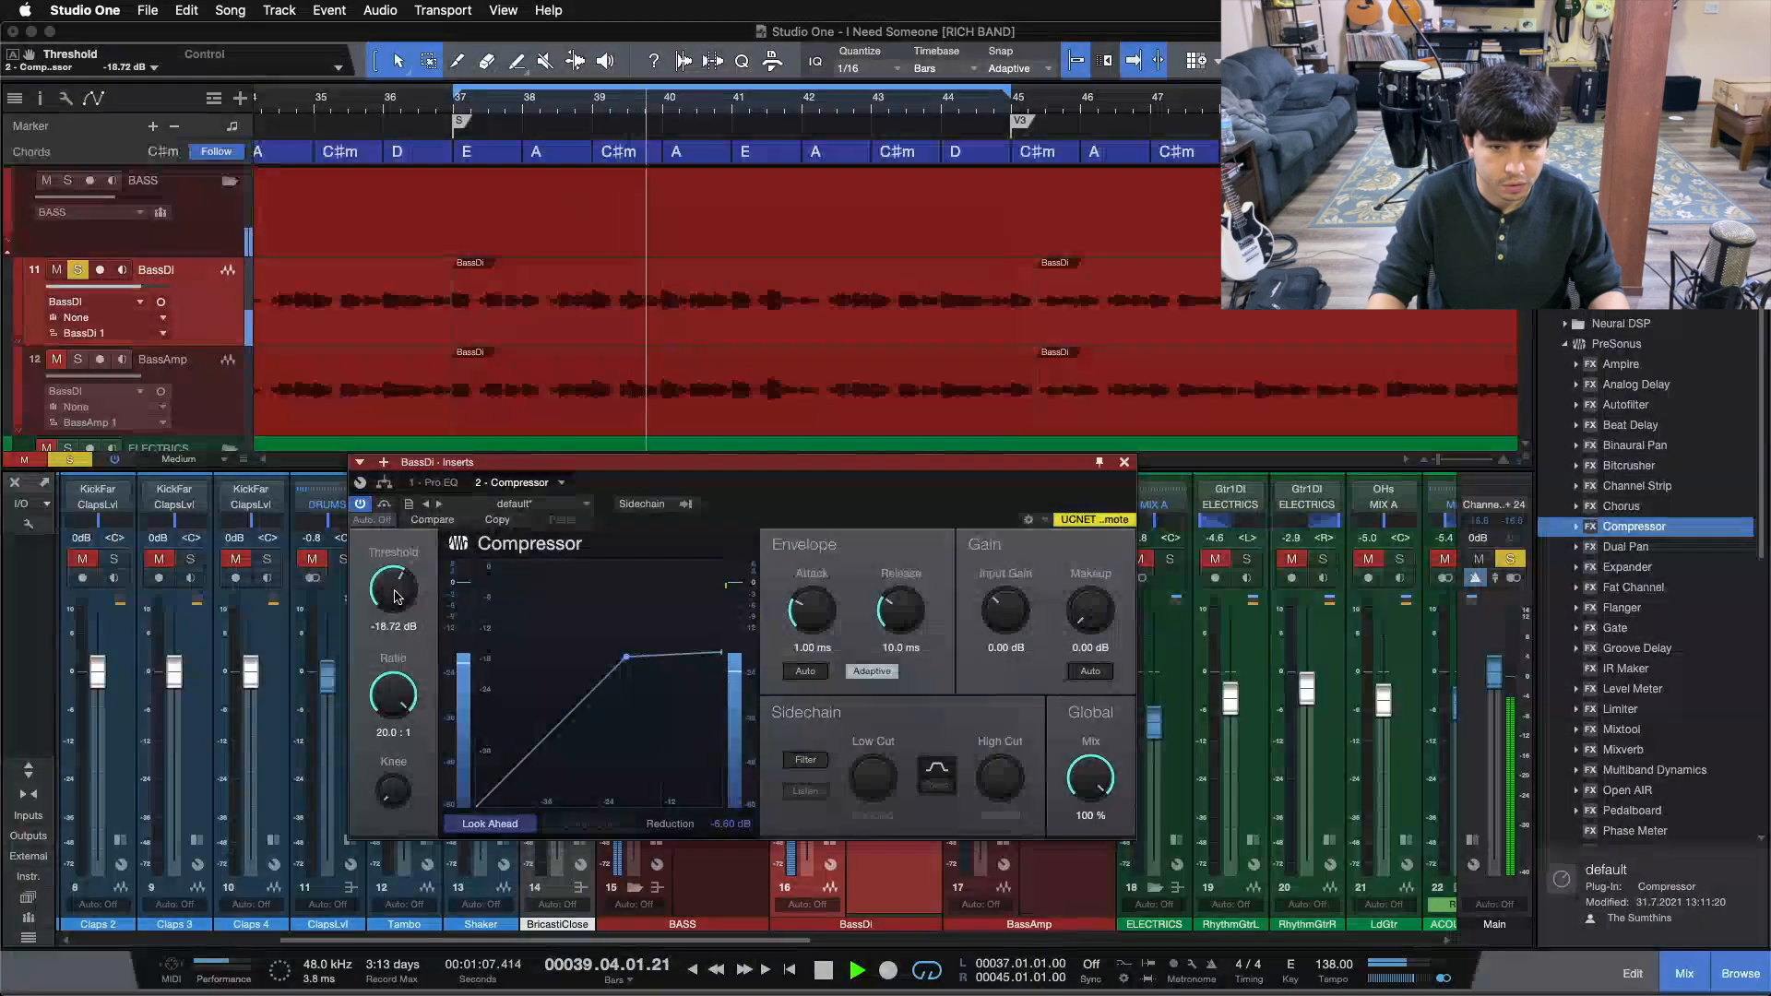
scroll(1081, 610, up, 2)
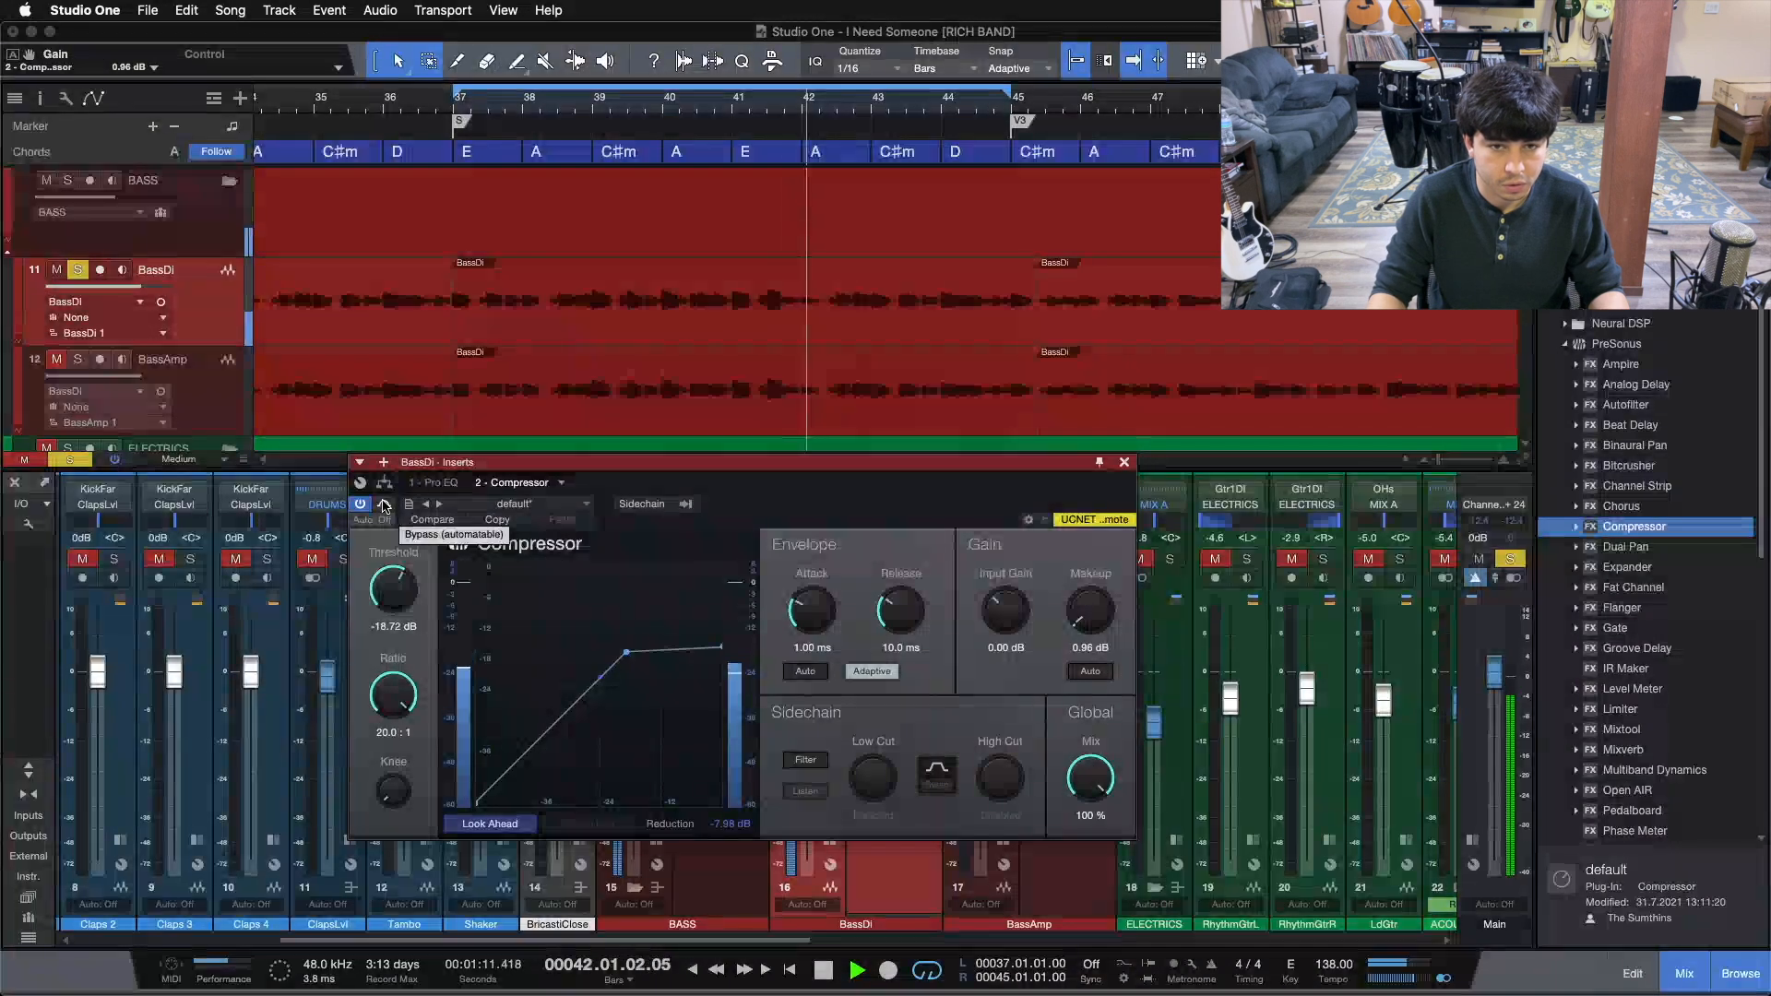
- Replay the bass note at the start of bar 41 with the Compressor active
click(717, 113)
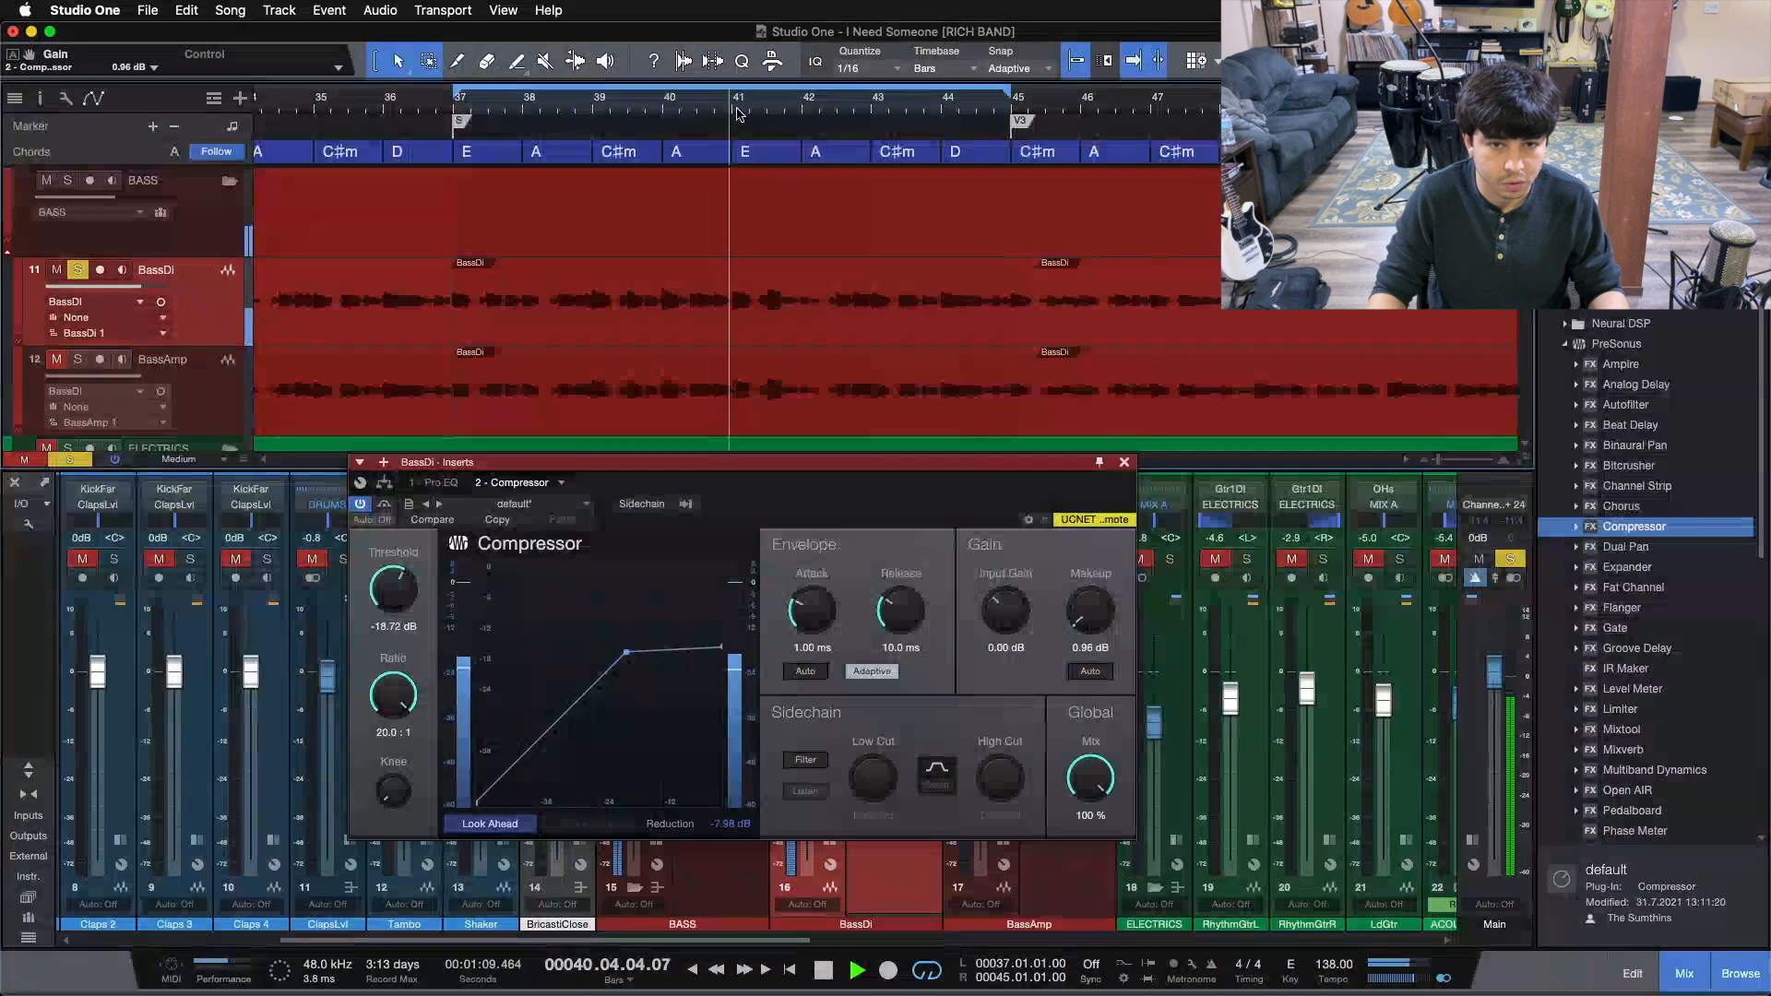
drag(740, 114, 598, 164)
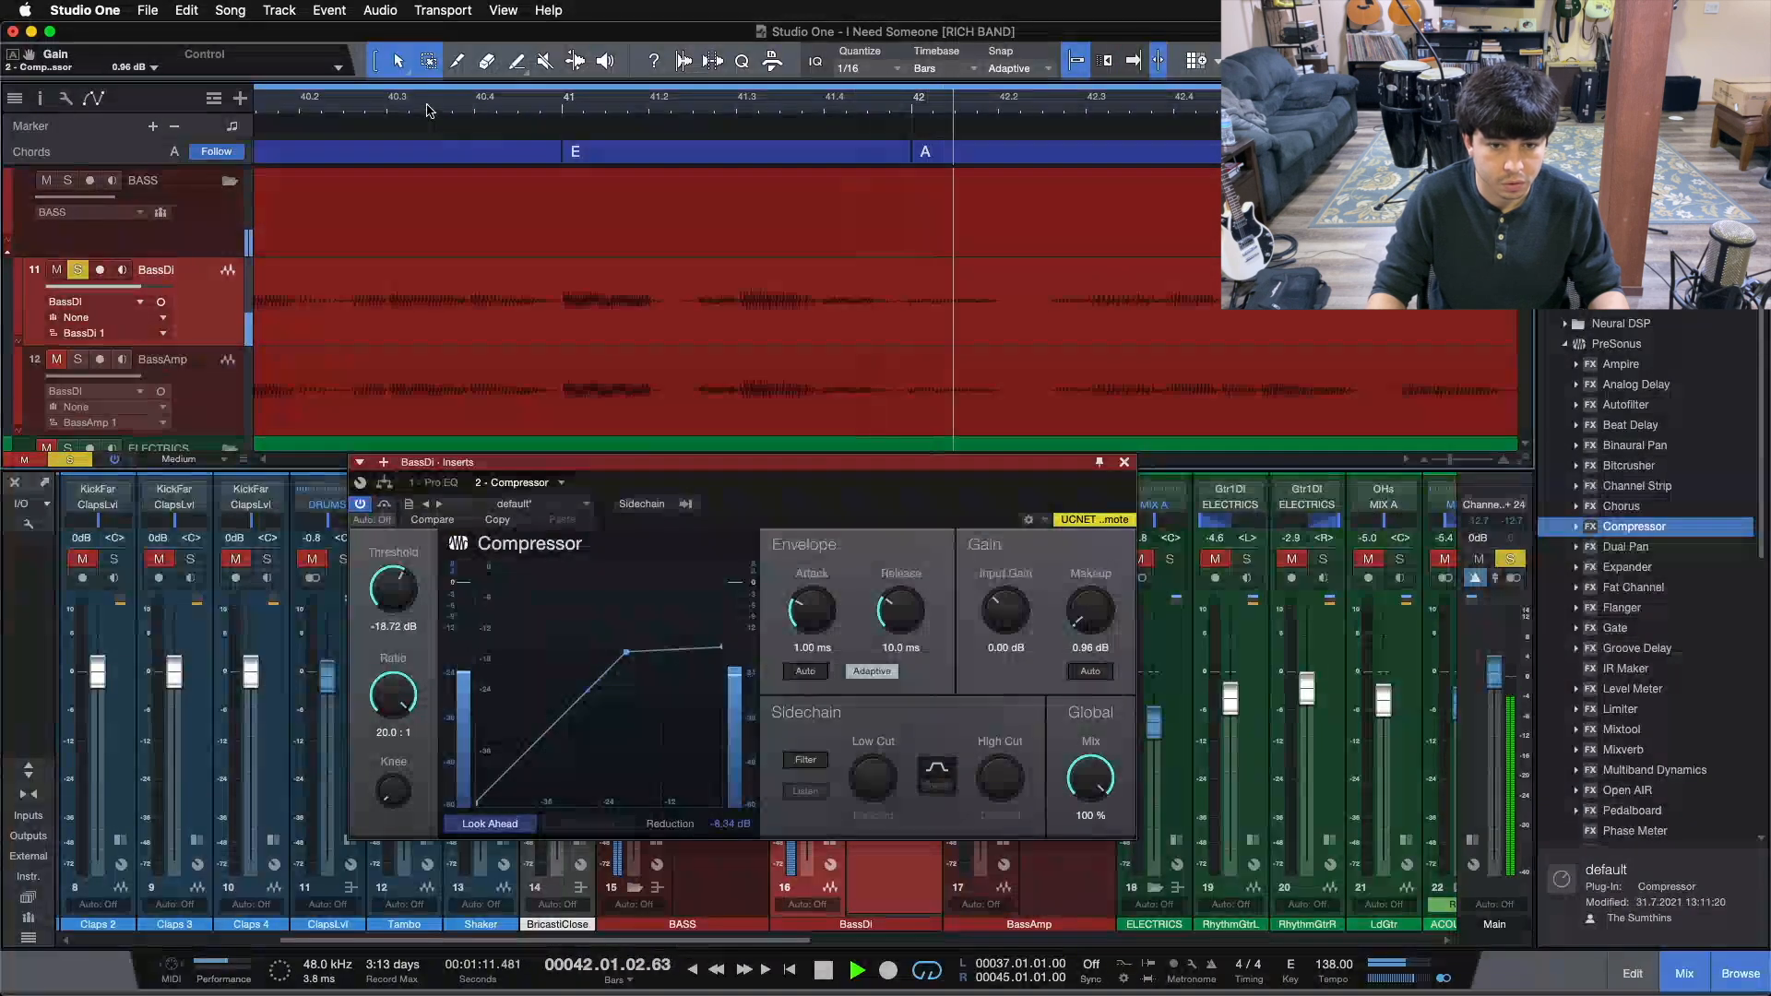
click(461, 125)
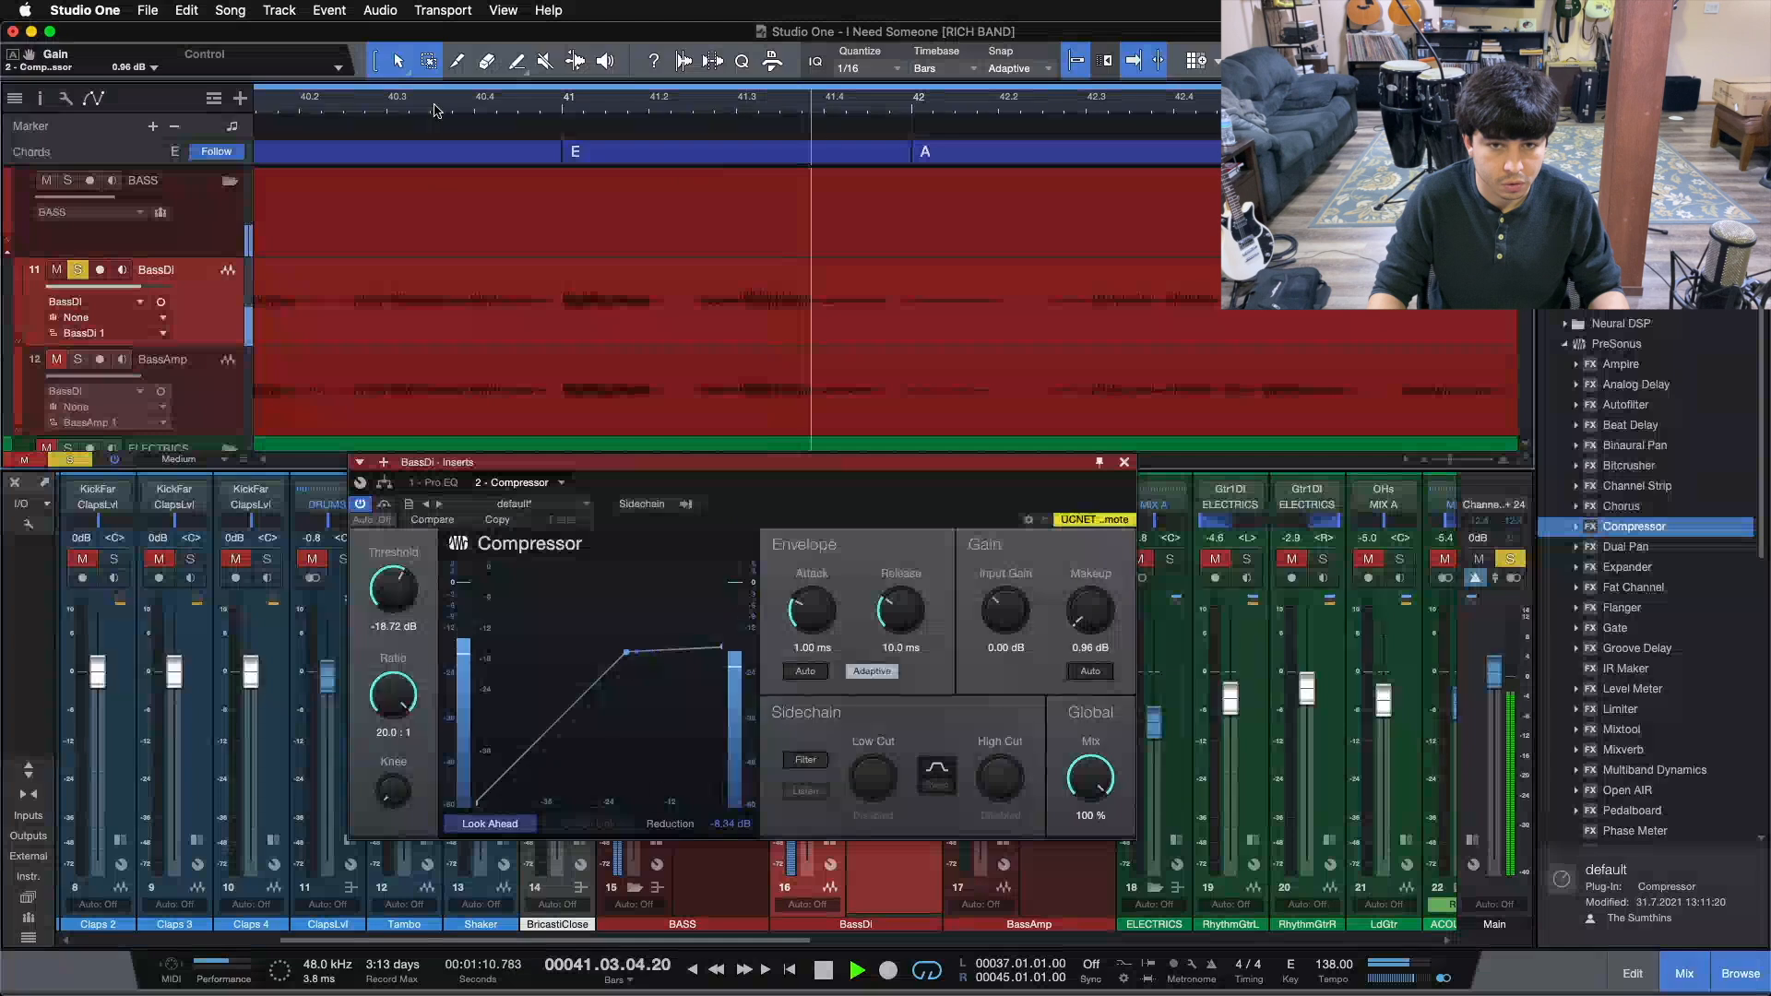
click(540, 105)
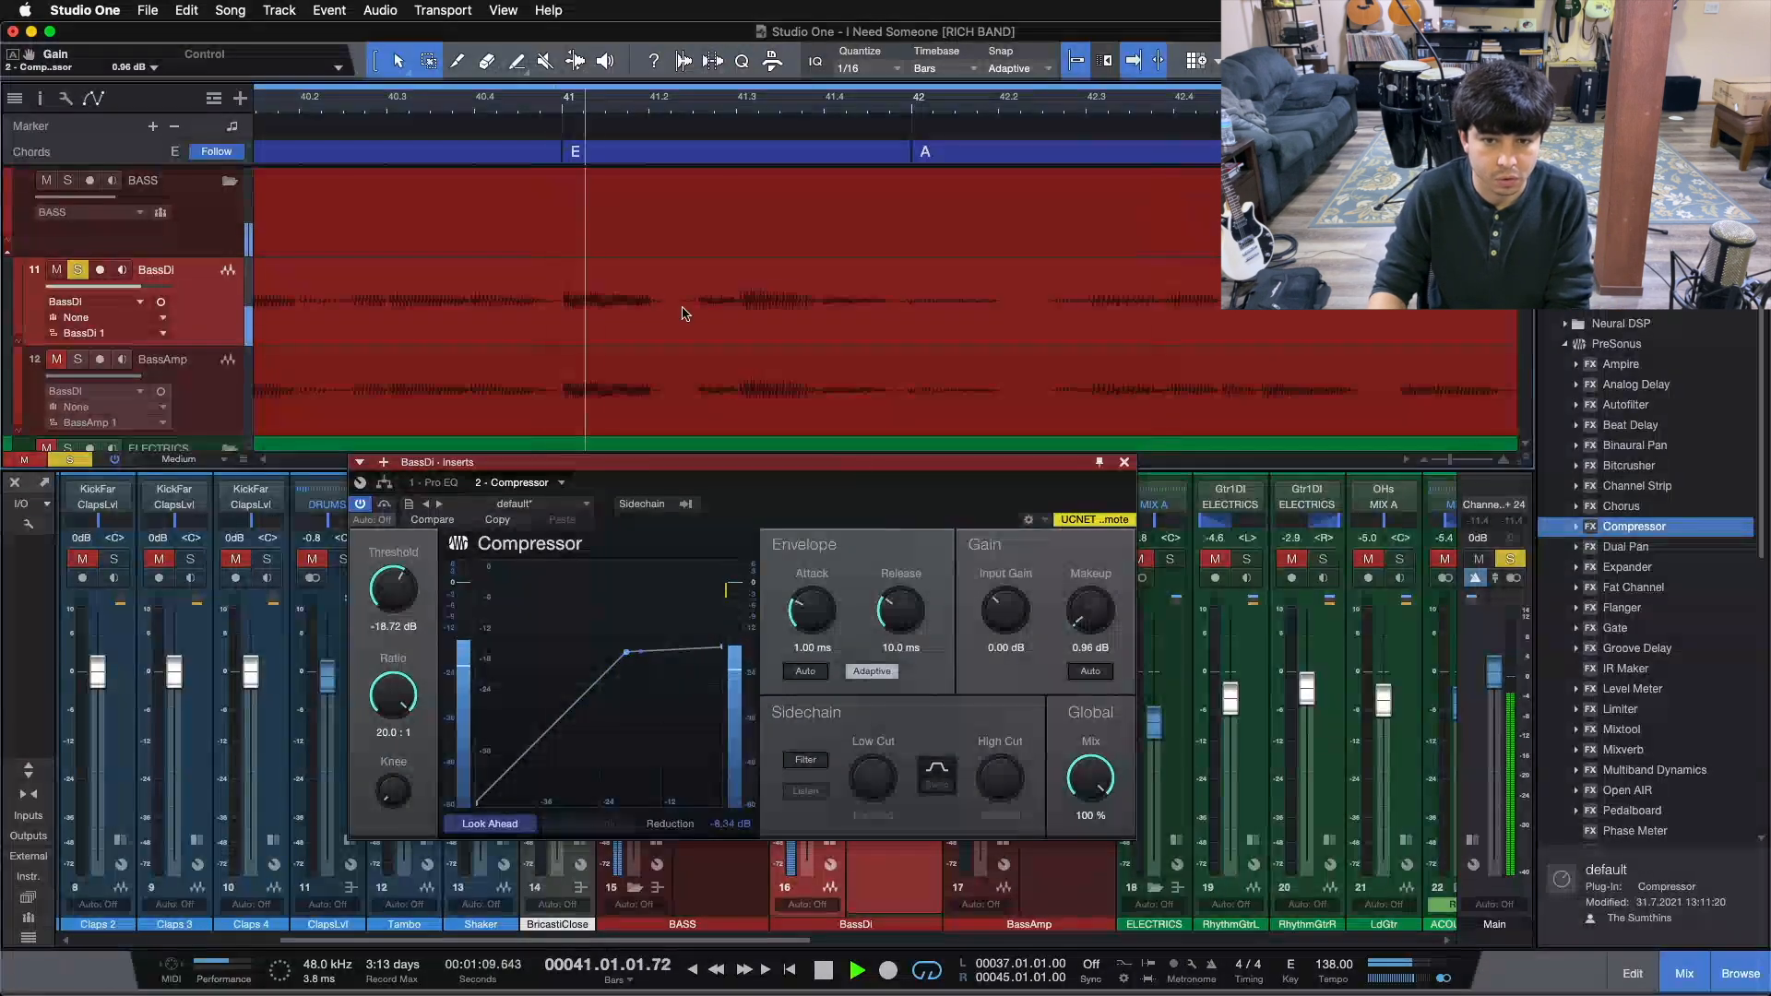
click(383, 484)
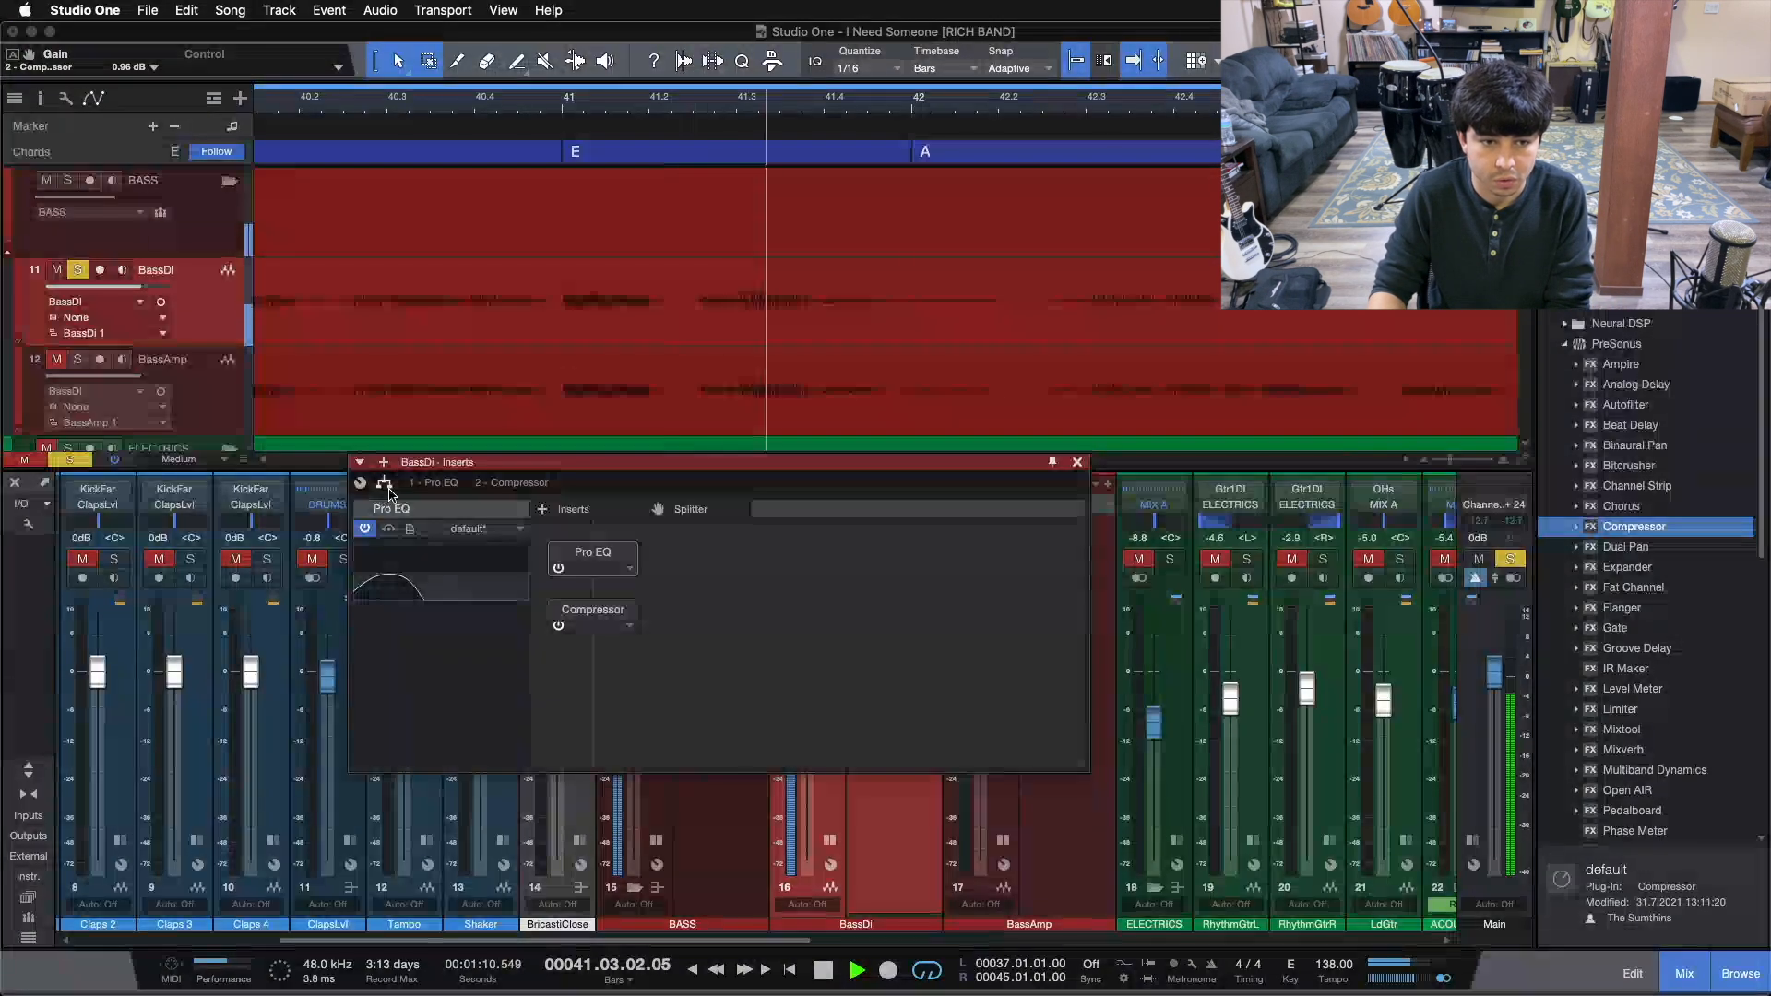
click(384, 484)
key(space)
key(space)
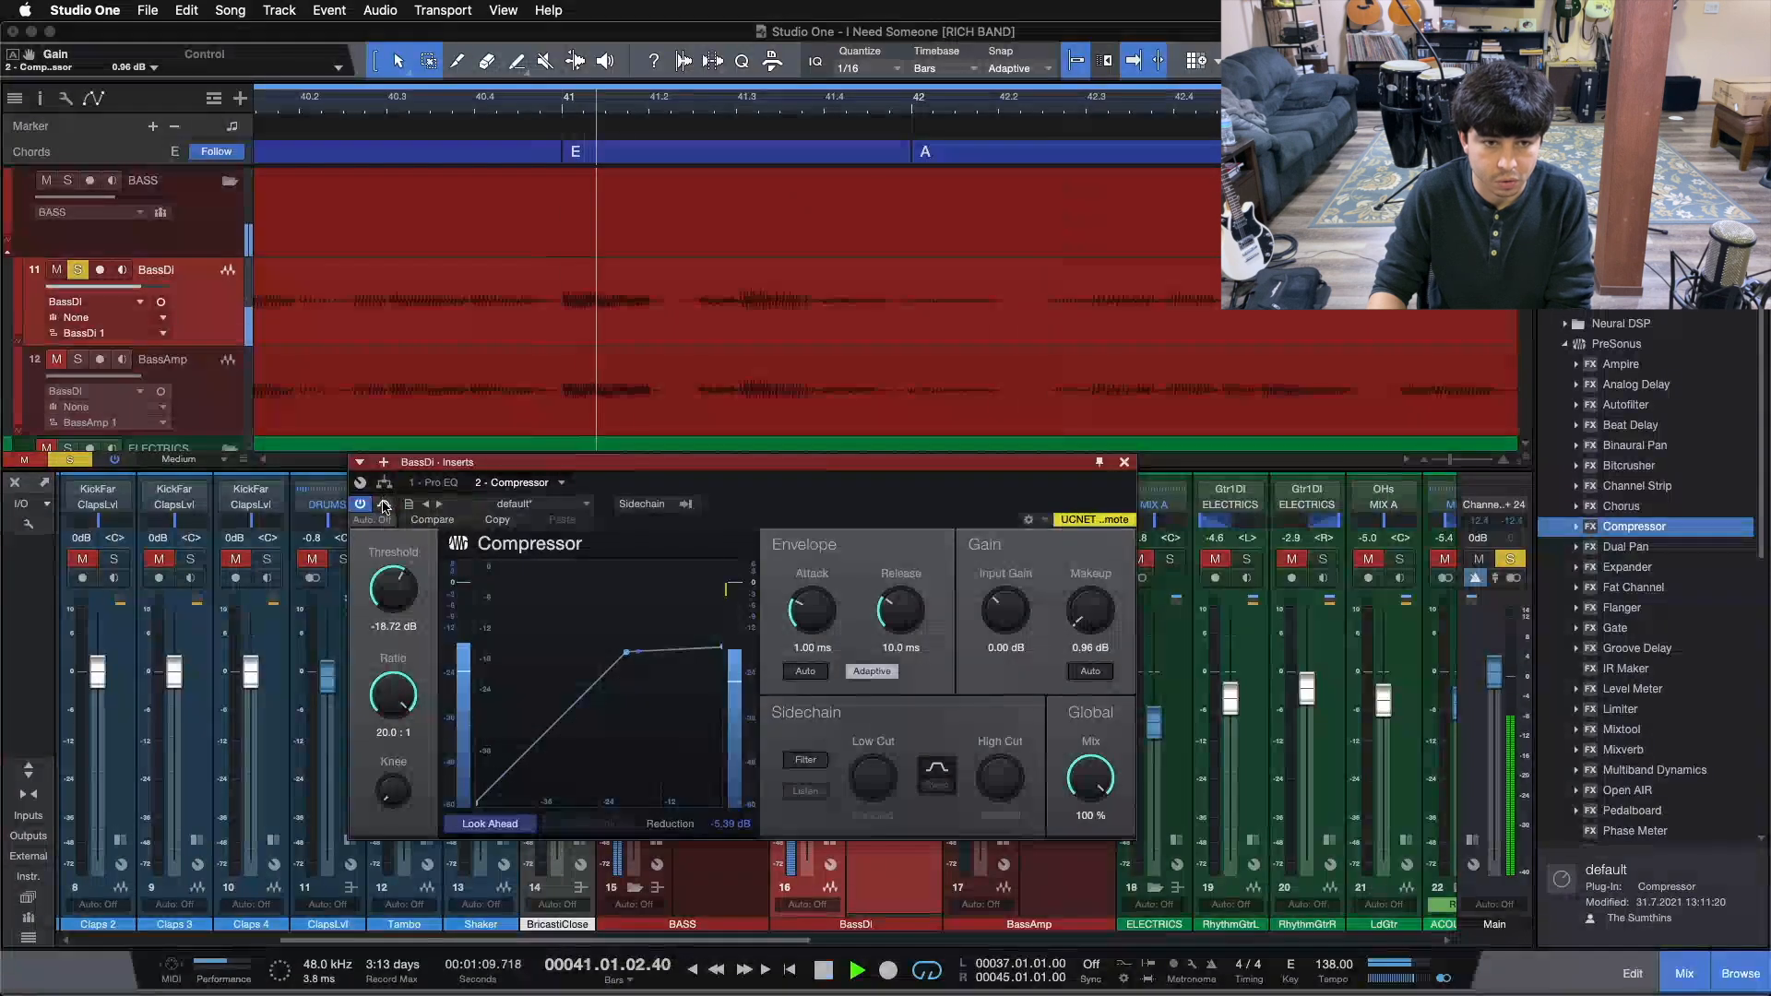
- Compare the level of the bar 41 bass note with the Compressor bypassed and active
click(384, 504)
key(space)
key(space)
click(384, 505)
key(space)
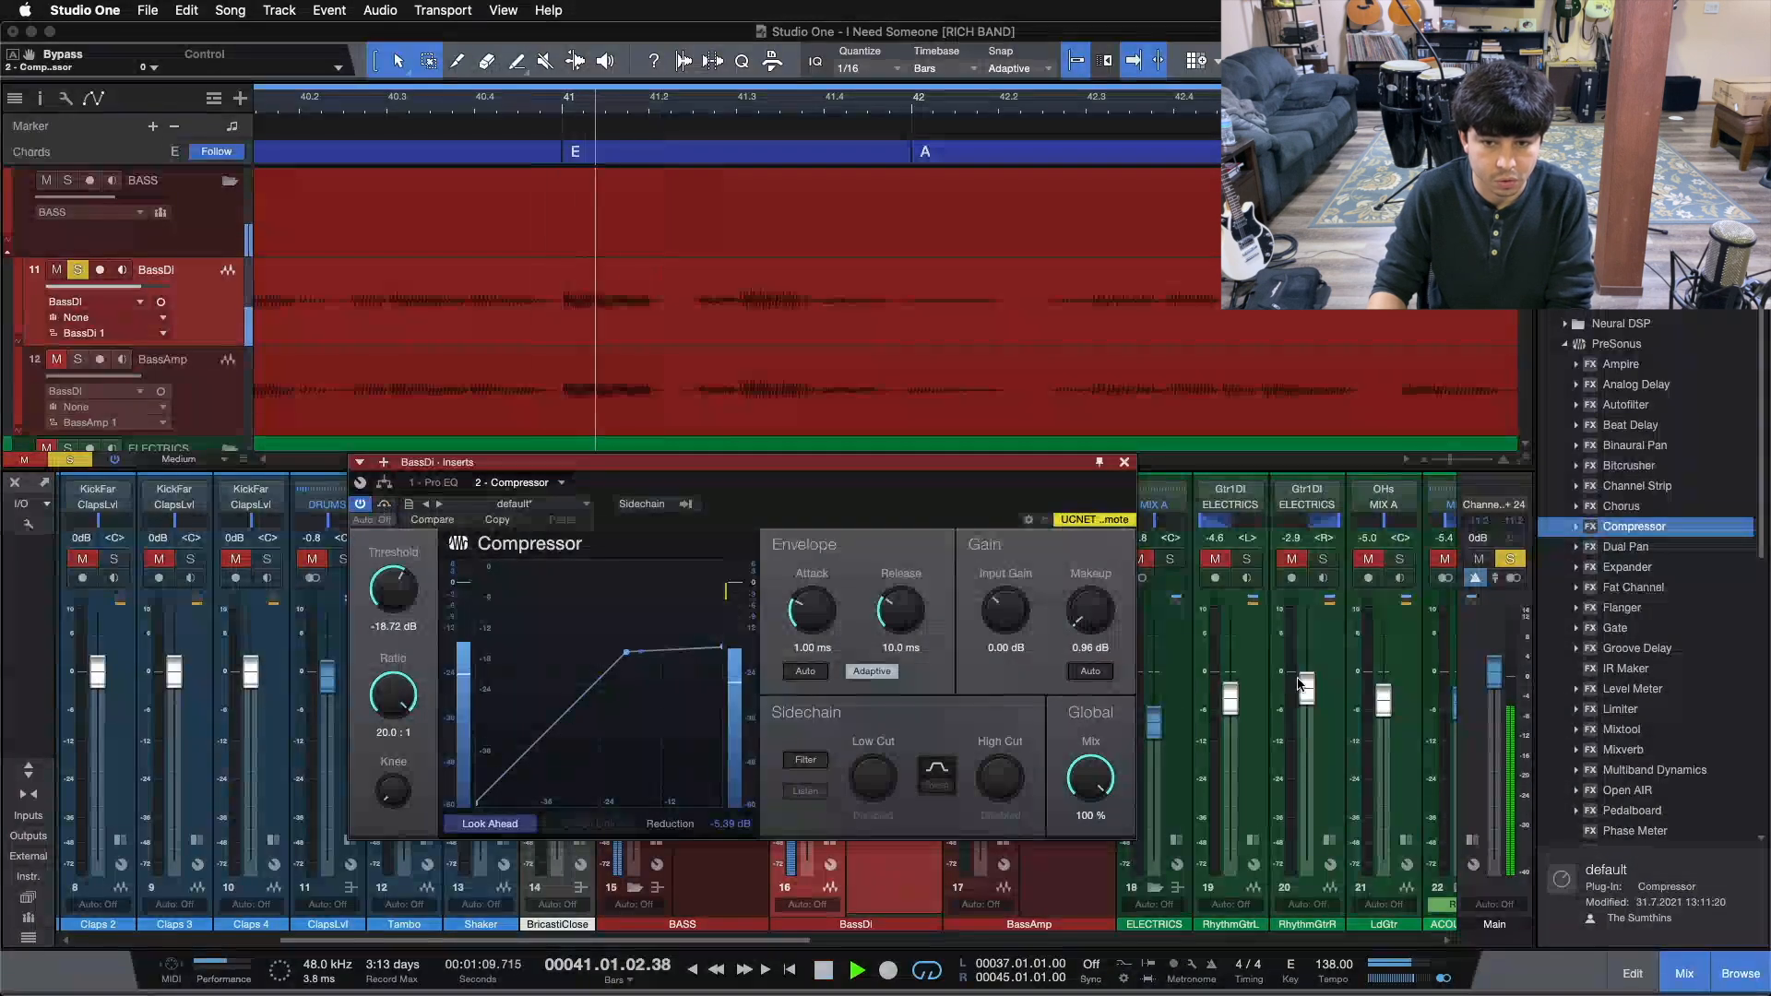
- Raise the makeup gain to 1.92 dB and replay the bass note at bar 41 several times
drag(1083, 619, 1083, 595)
key(space)
key(space)
key(space)
key(space)
key(space)
key(space)
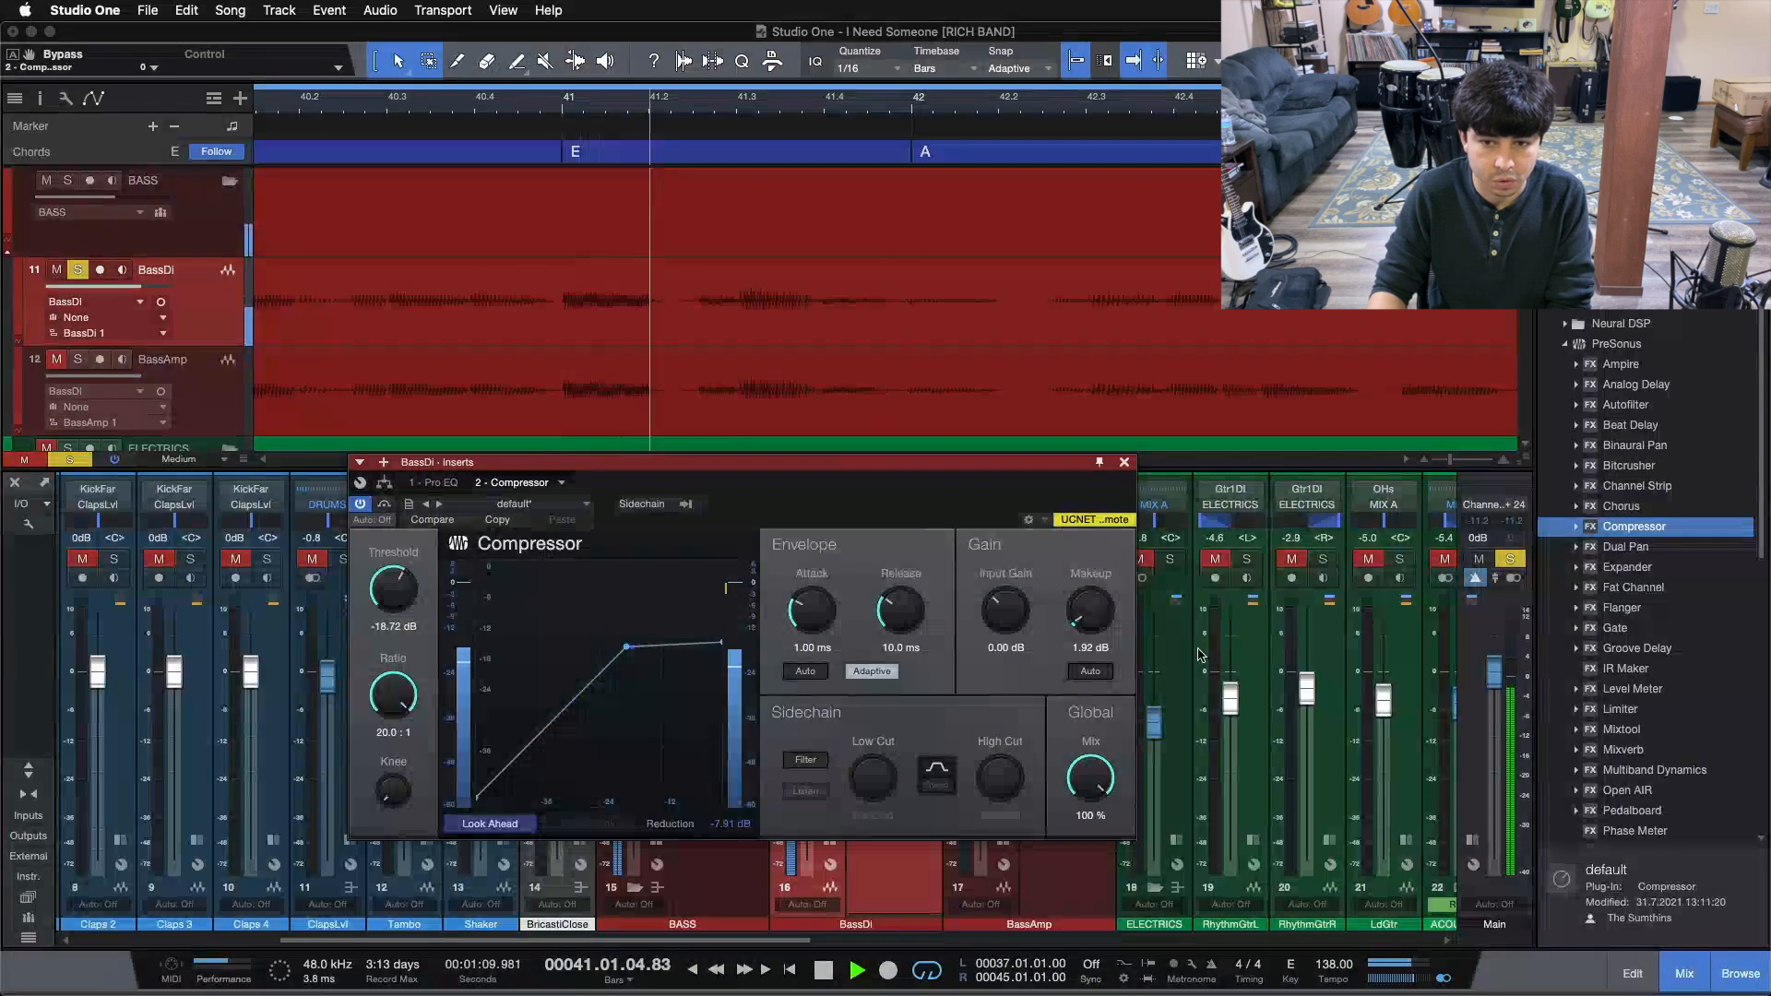
- Set the makeup gain to 2.88 dB and compare the bar 41 note bypassed and compressed, ending with the Compressor active
drag(1092, 613, 1091, 590)
key(space)
key(space)
key(space)
click(385, 505)
key(space)
click(385, 506)
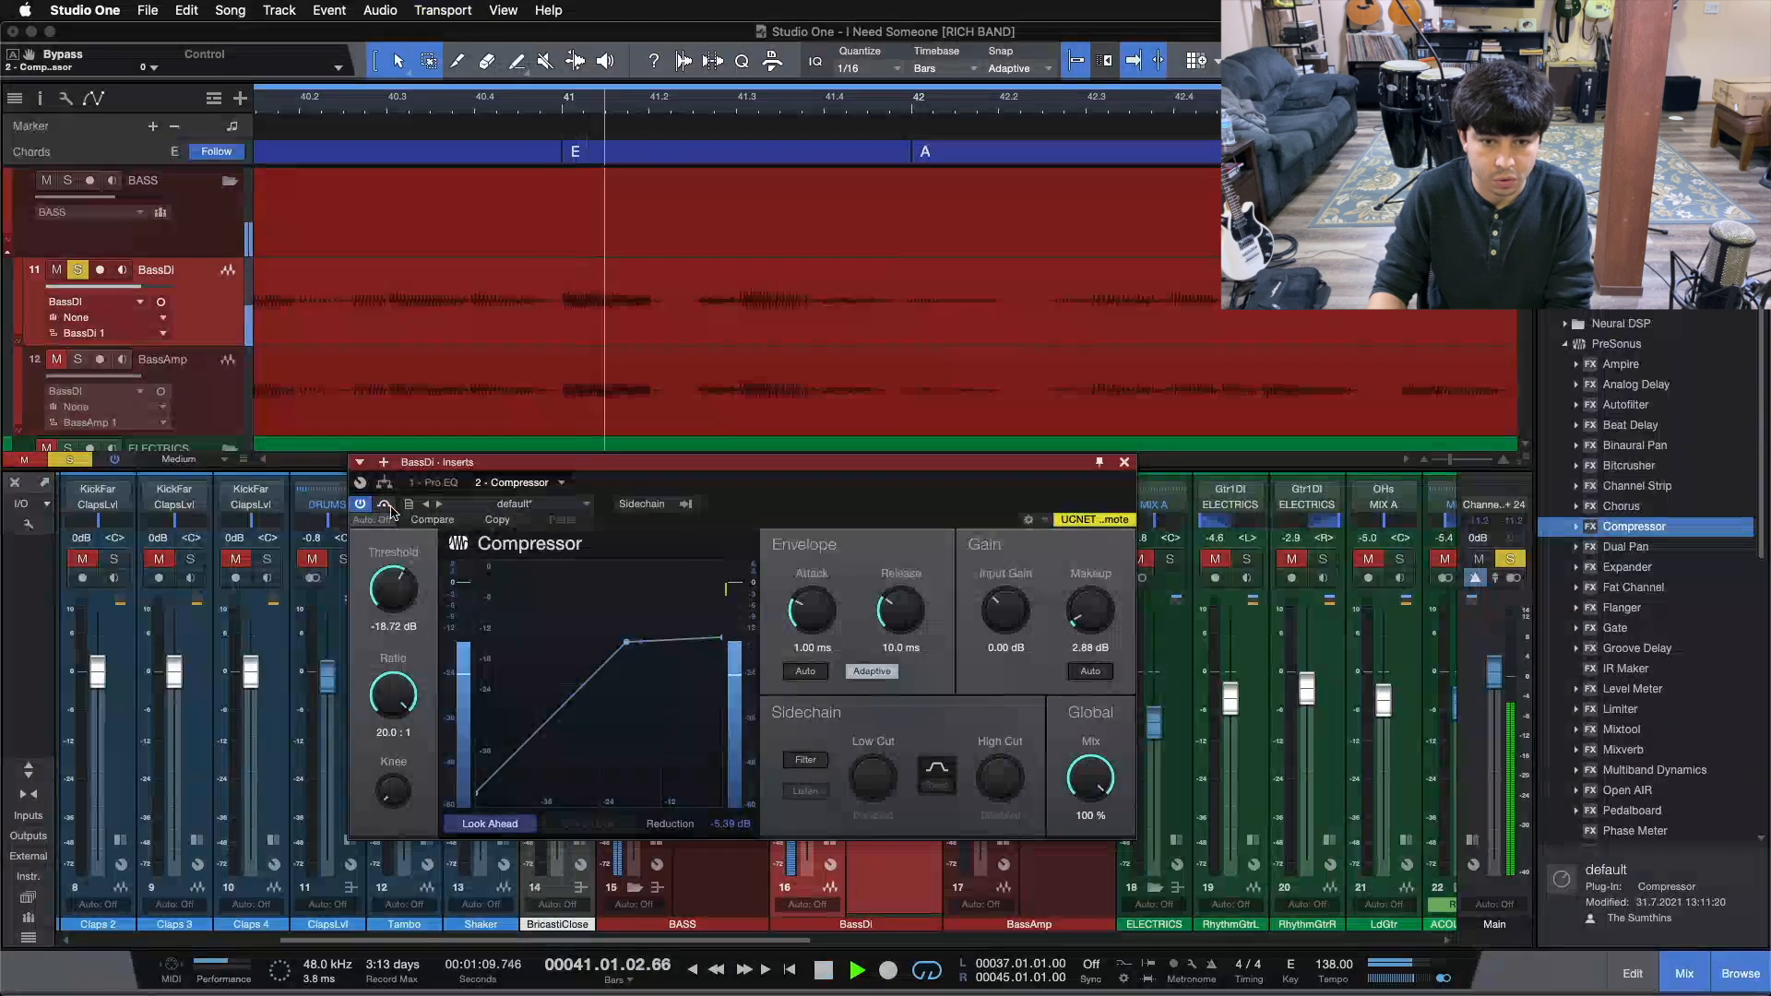
- Close the Compressor window and stop playback, returning the arrangement to a view of the whole loop
click(1124, 464)
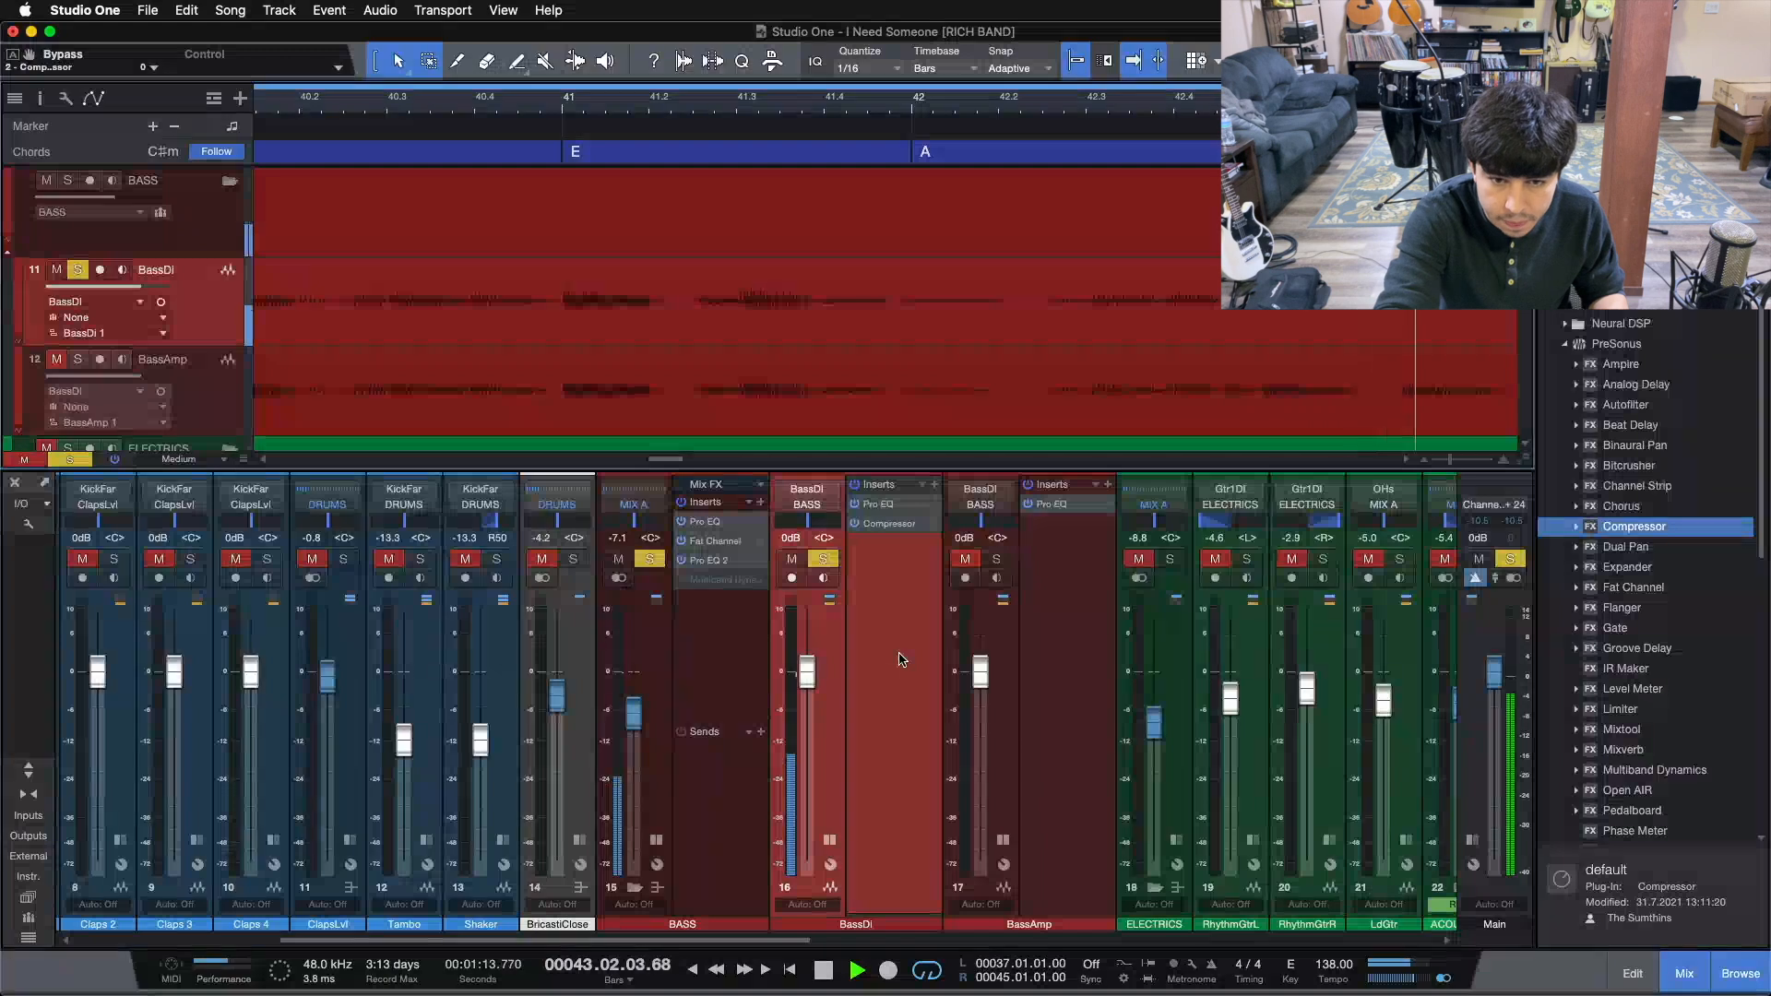
key(space)
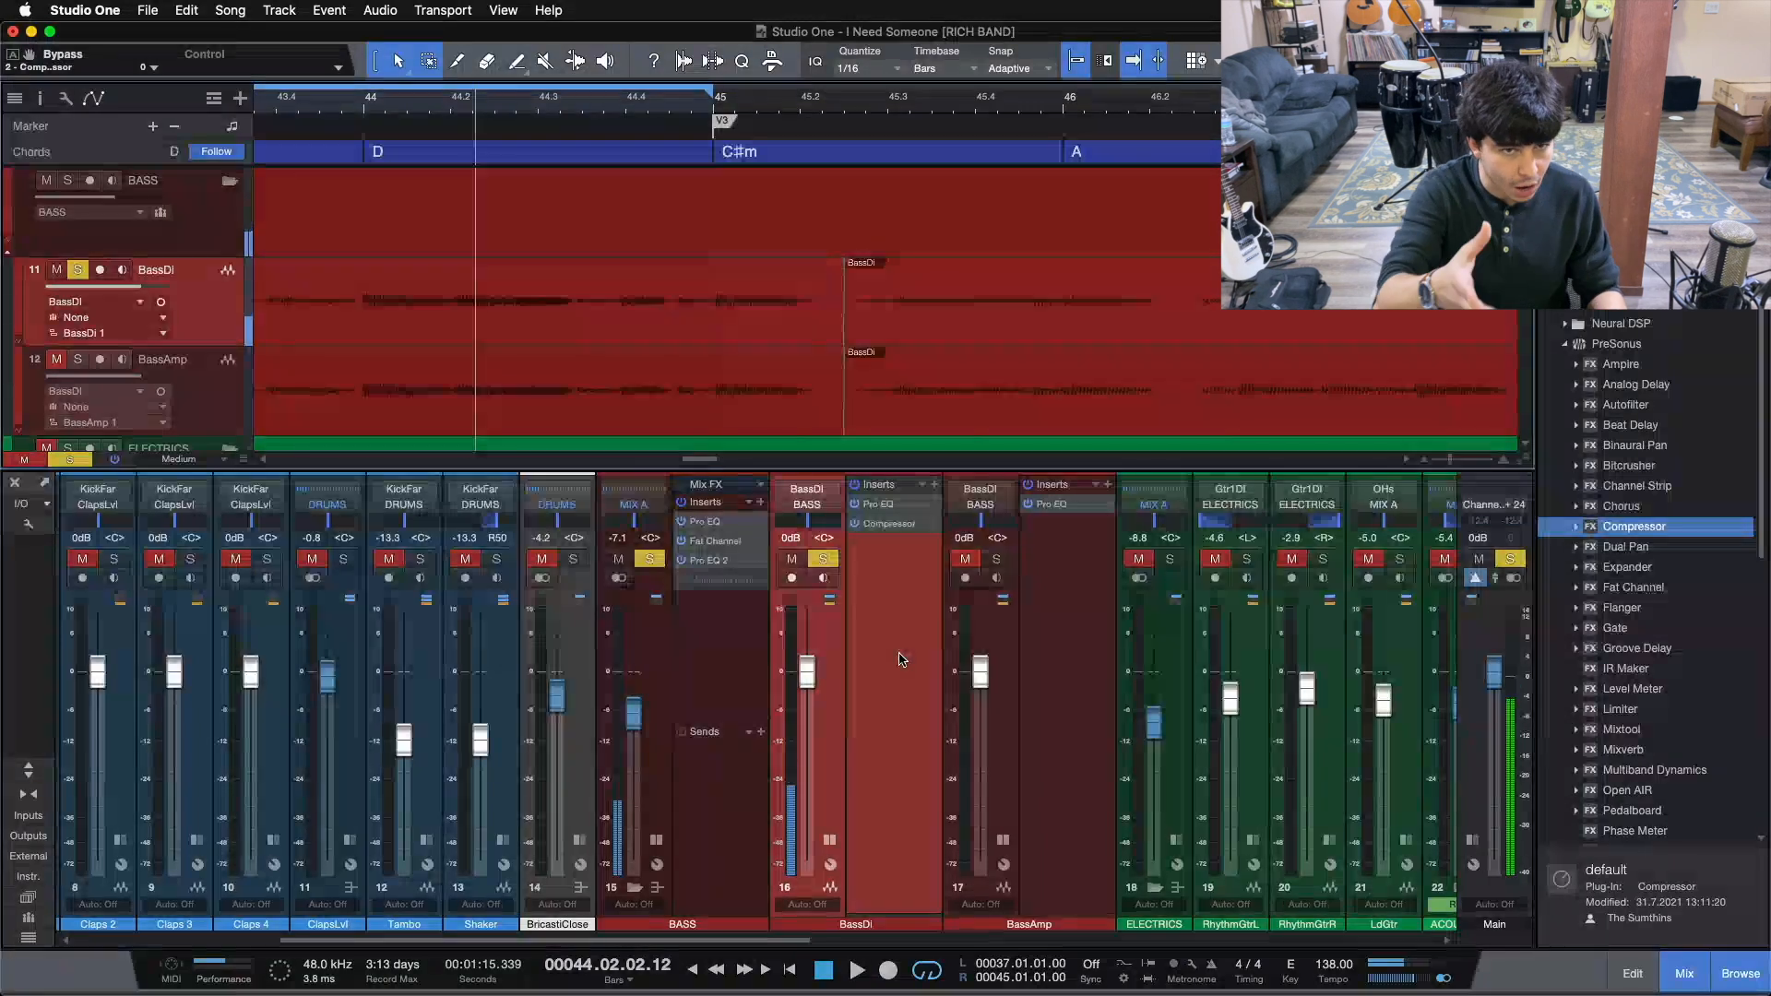
drag(414, 109, 1113, 67)
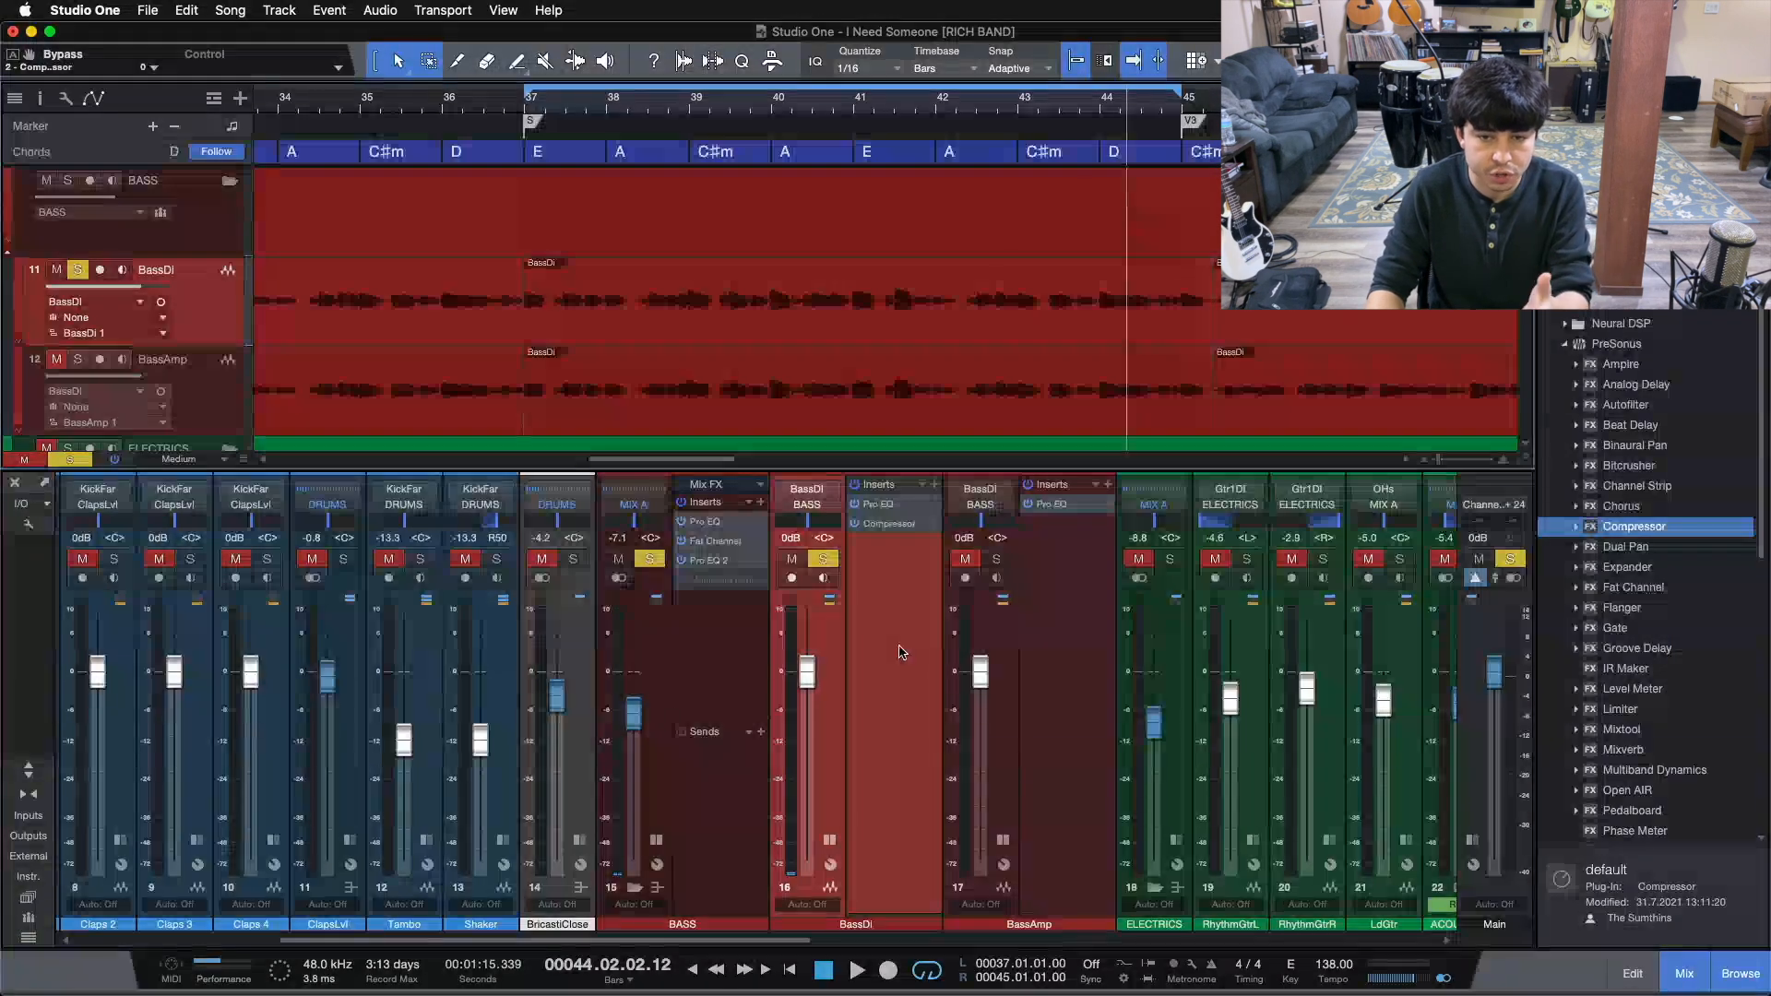
- Open the BassDi channel's Compressor, audition the soloed channel from bar 37, close the plug-in window and stop playback
click(887, 525)
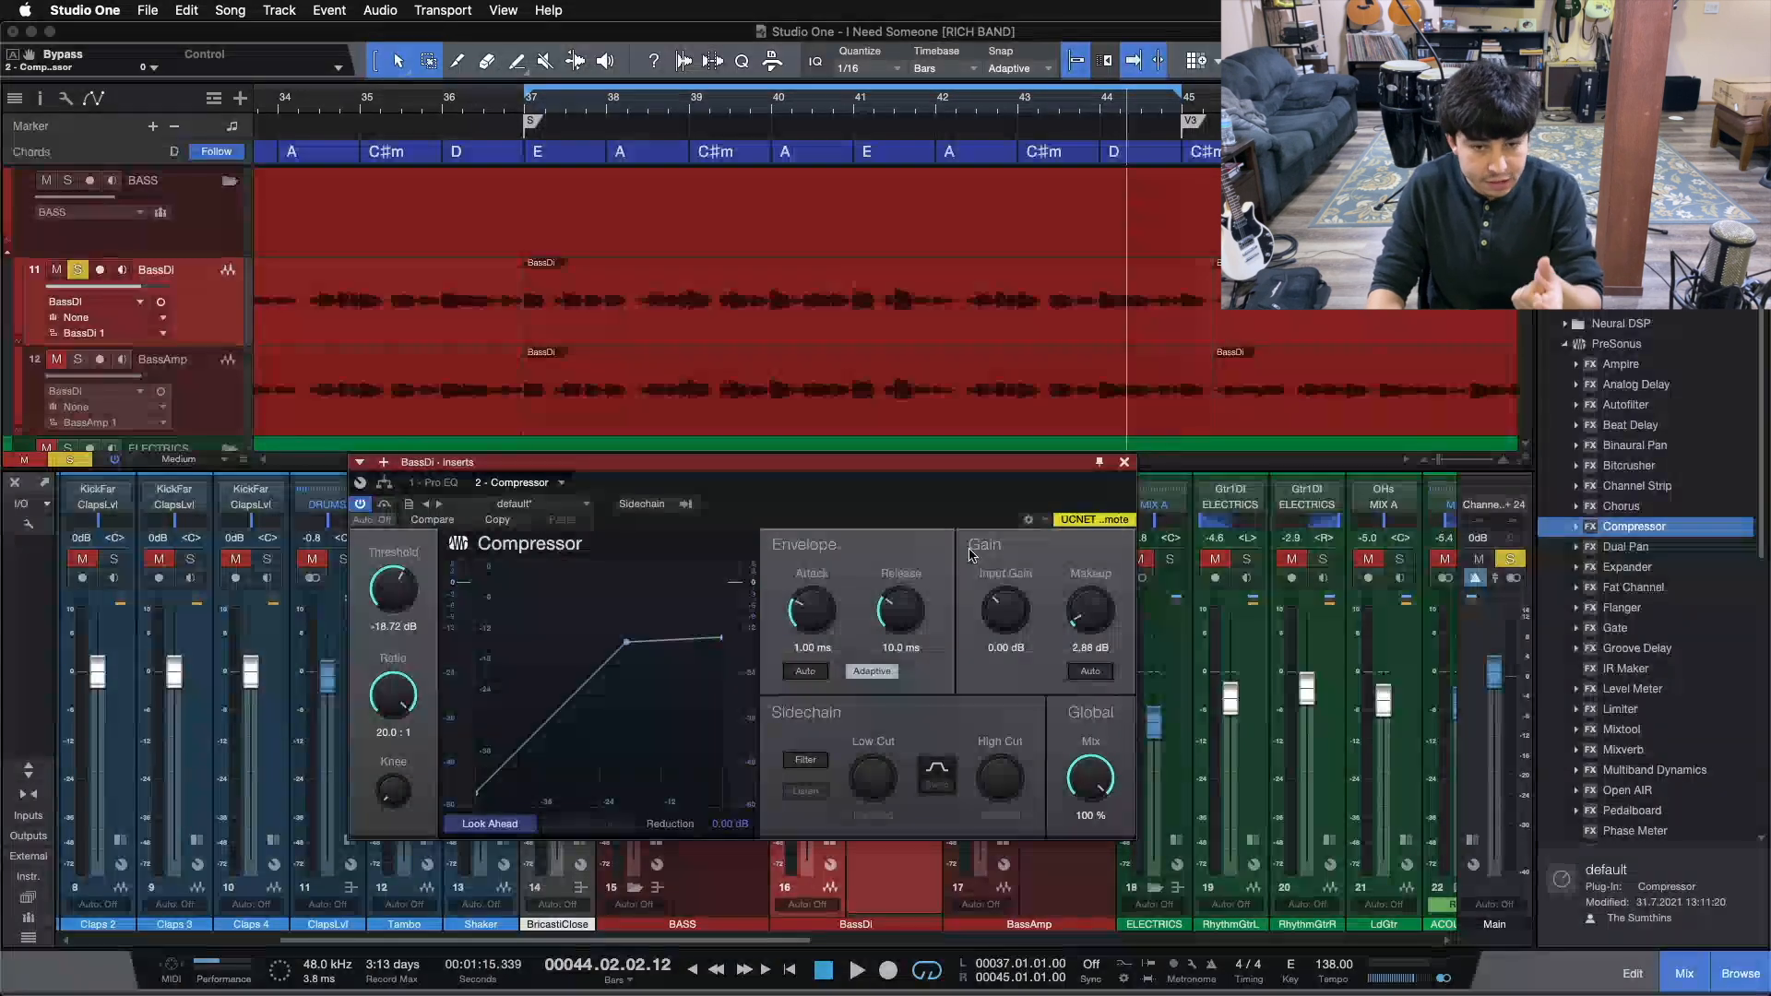
key(space)
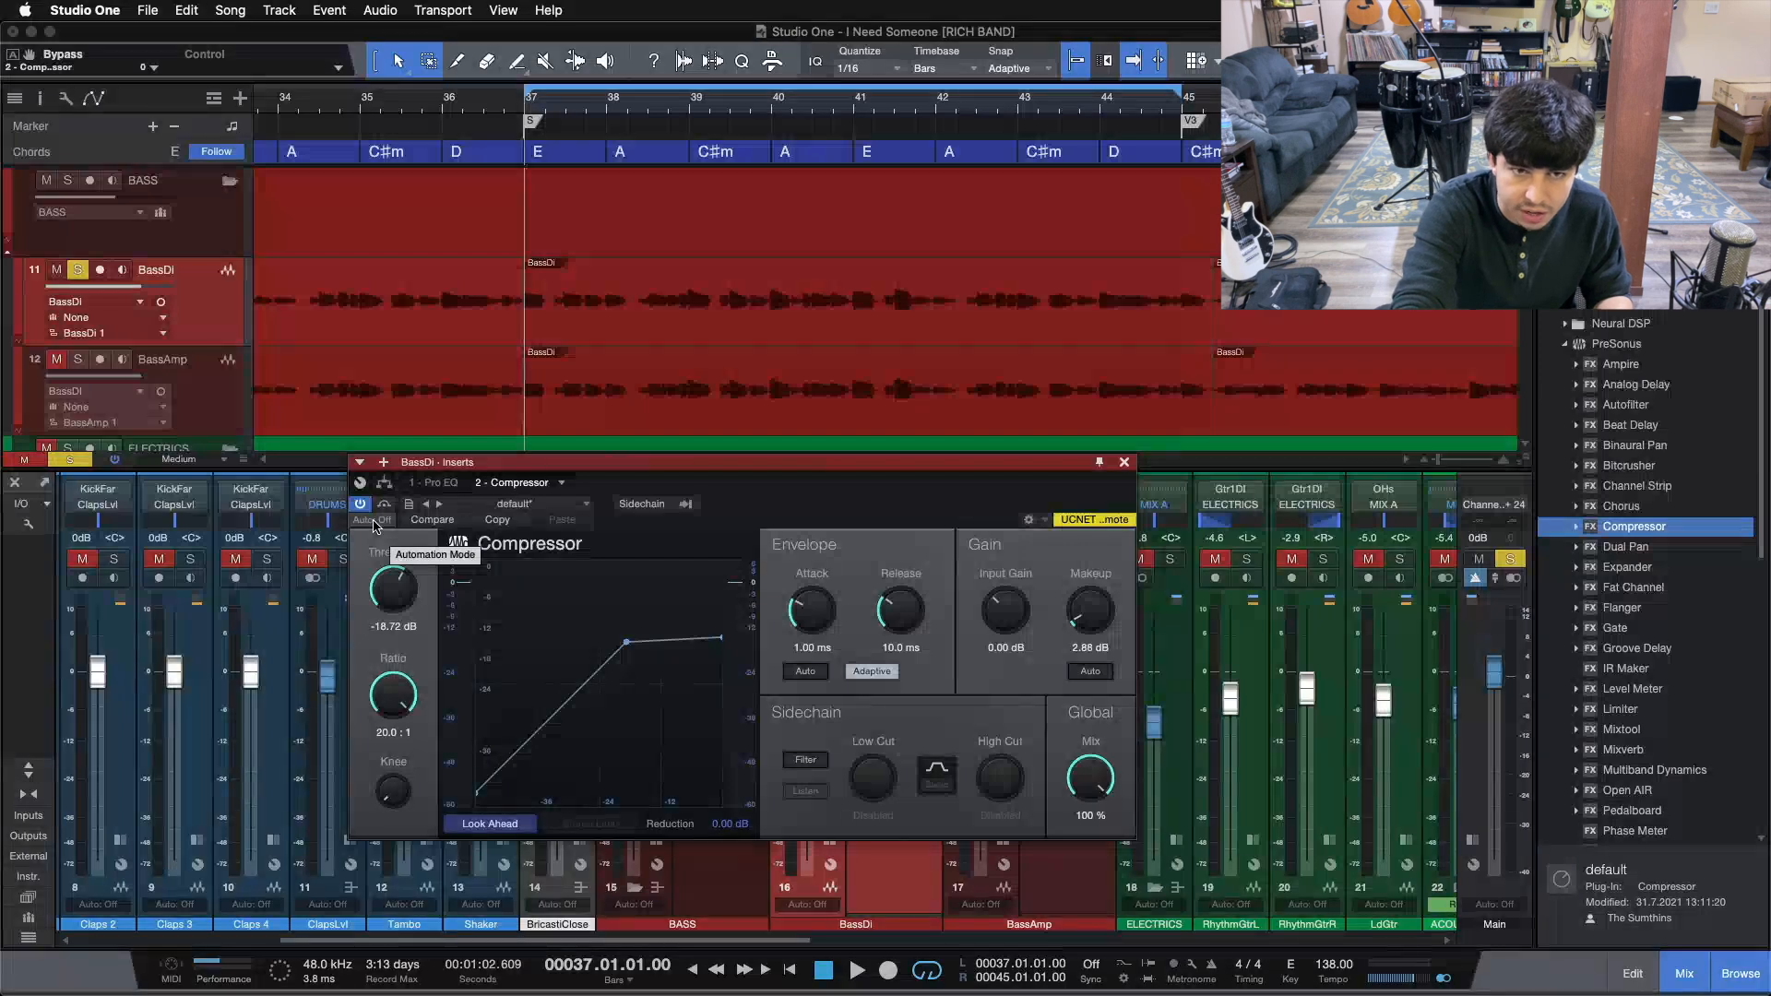
key(space)
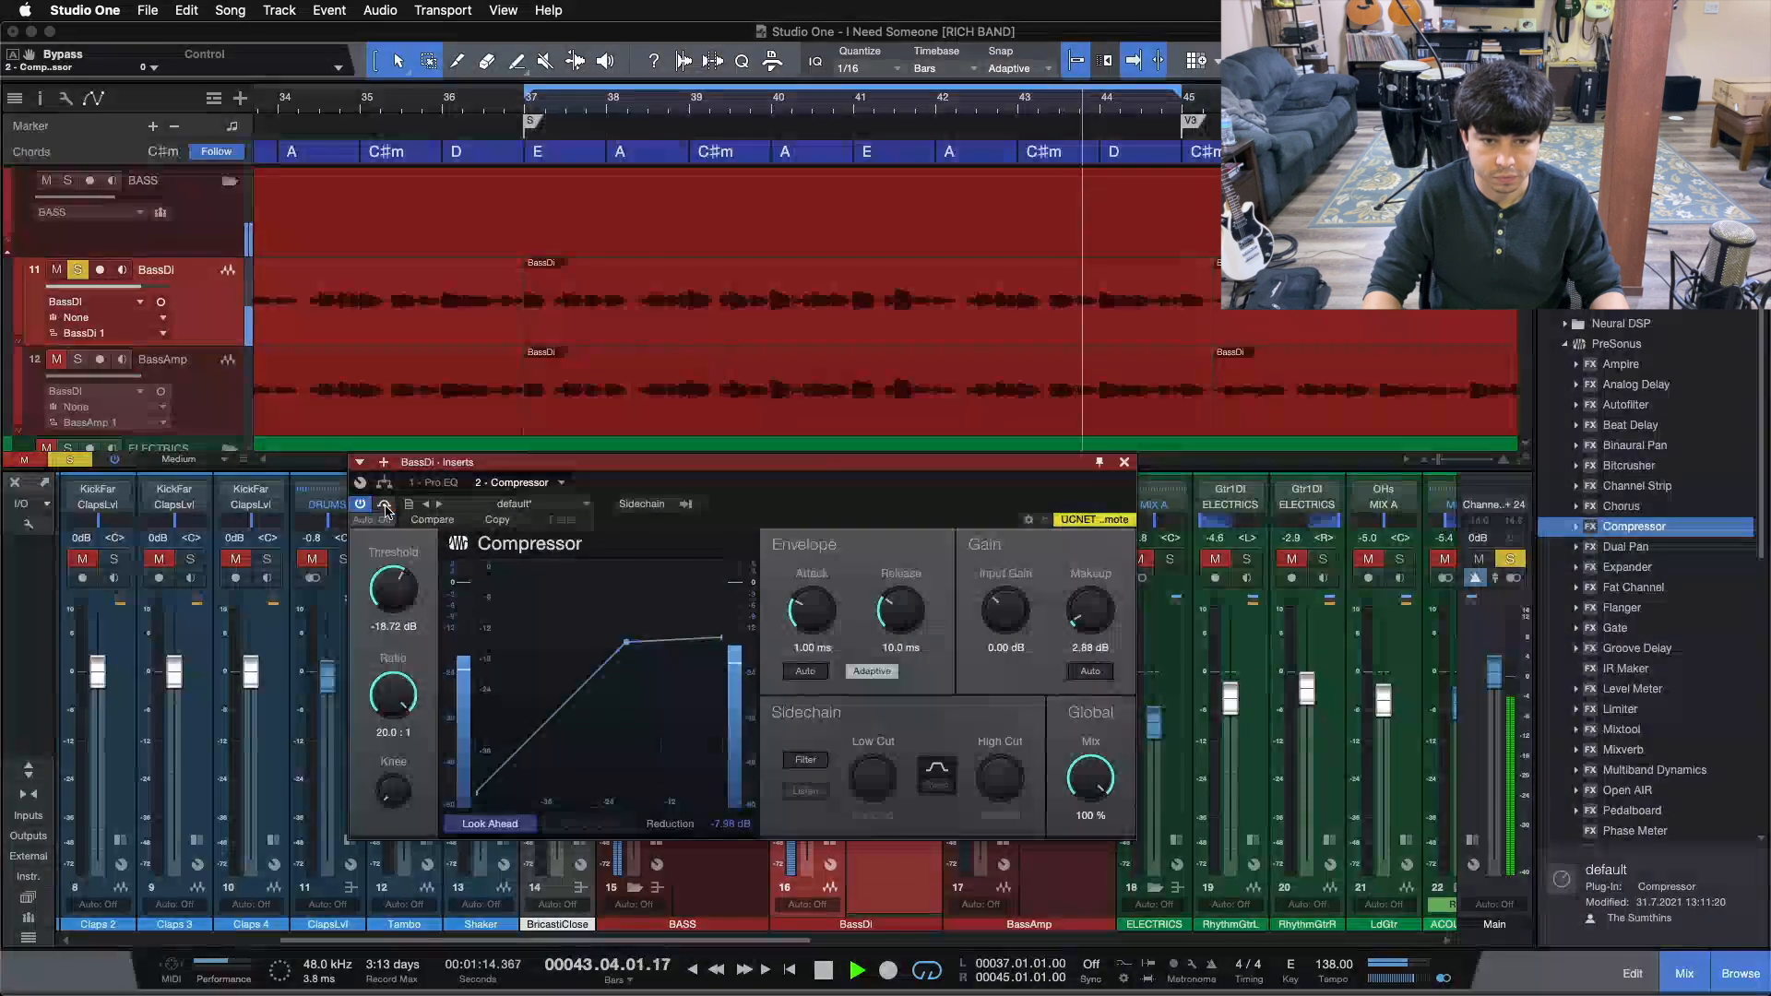
click(1125, 463)
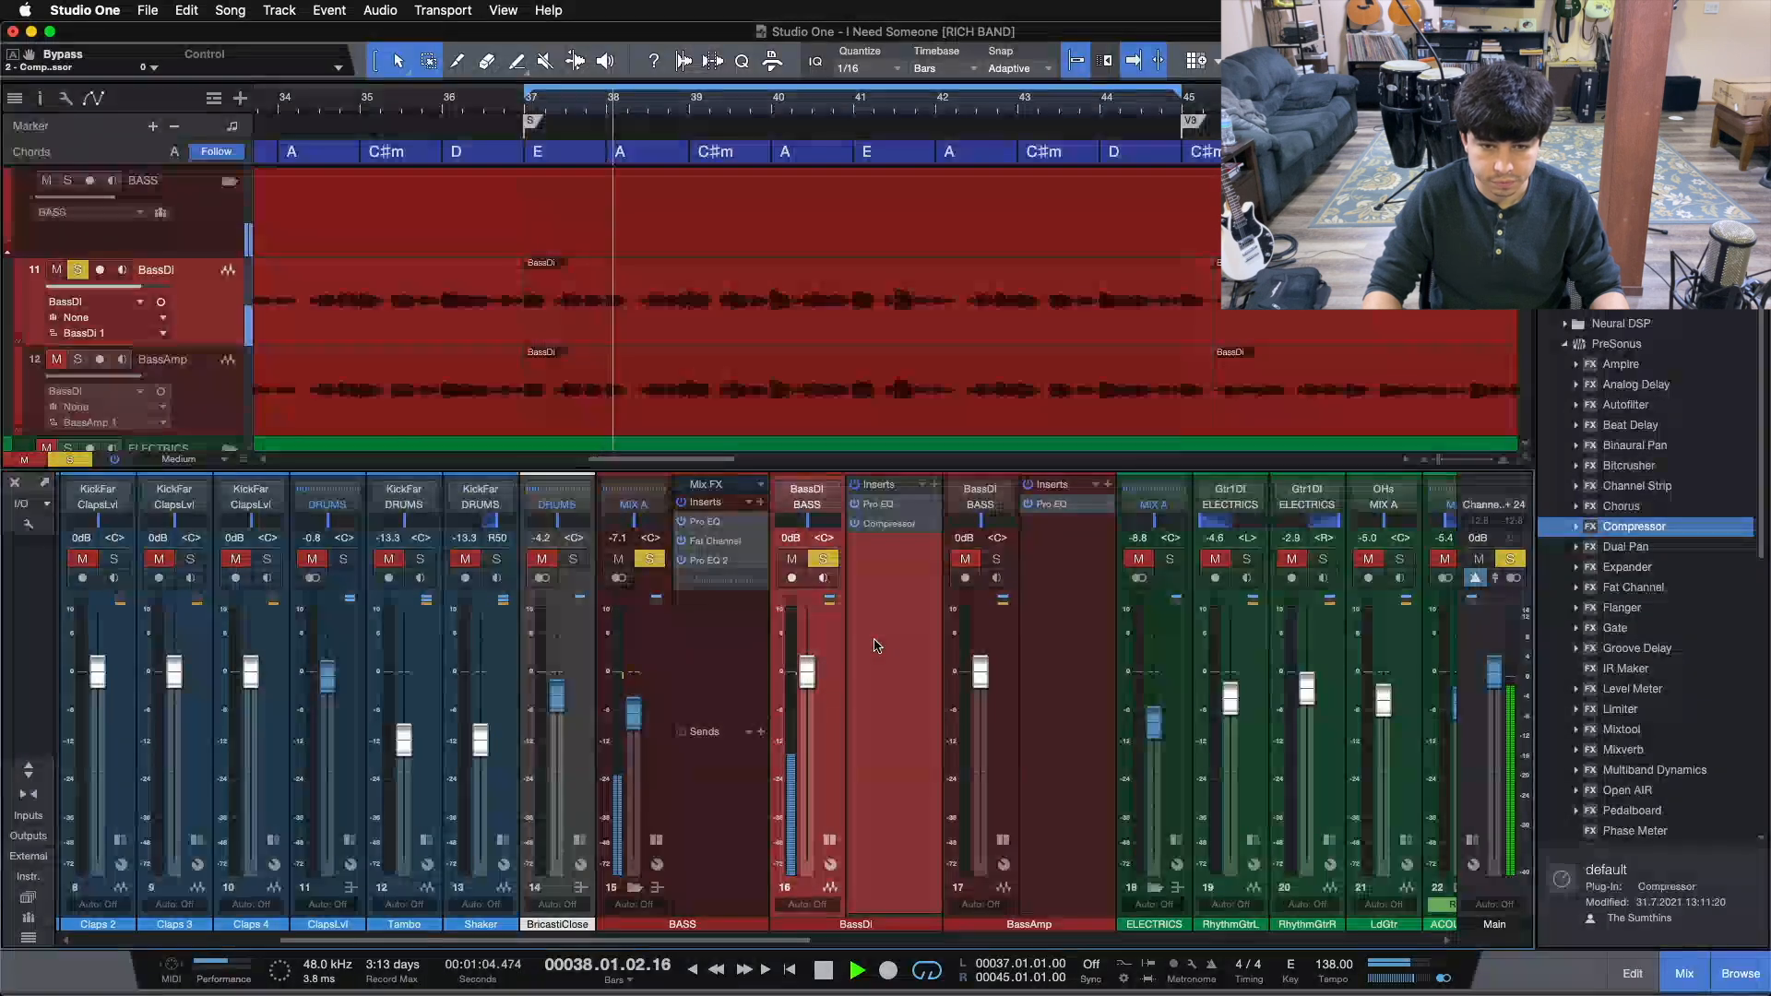
key(space)
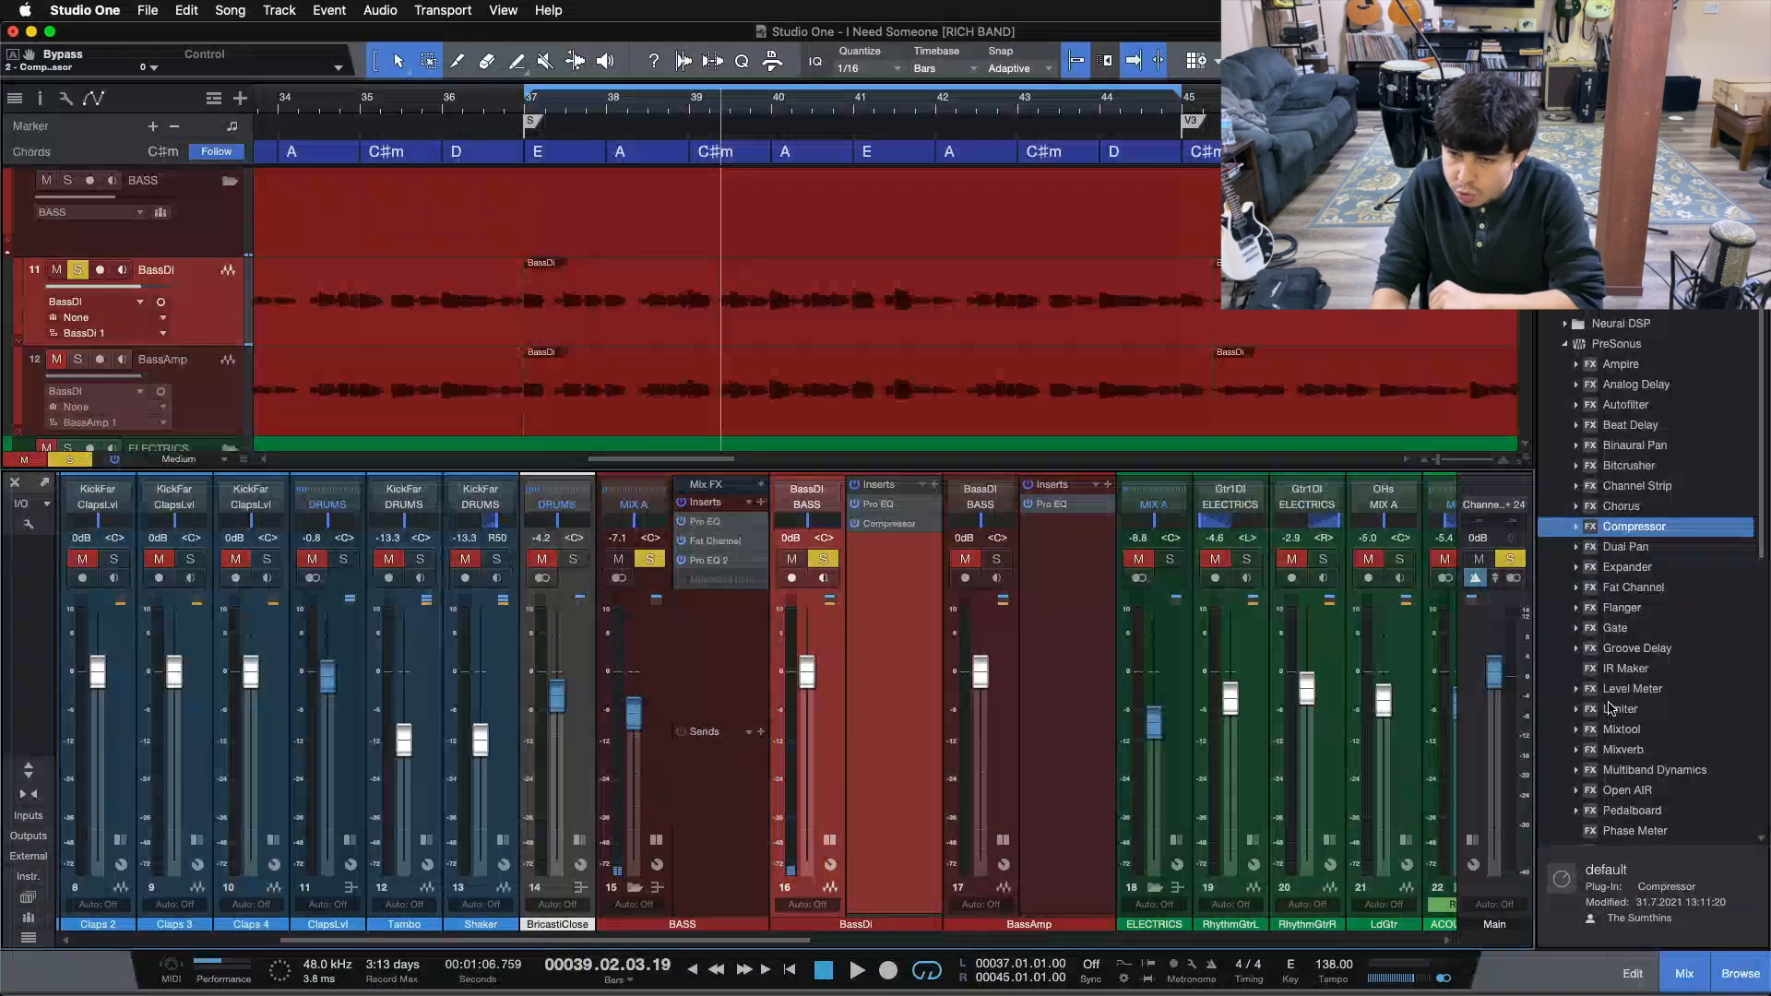
- Check the Pro EQ2 curve on the BASS bus and close its window
scroll(1649, 699, down, 5)
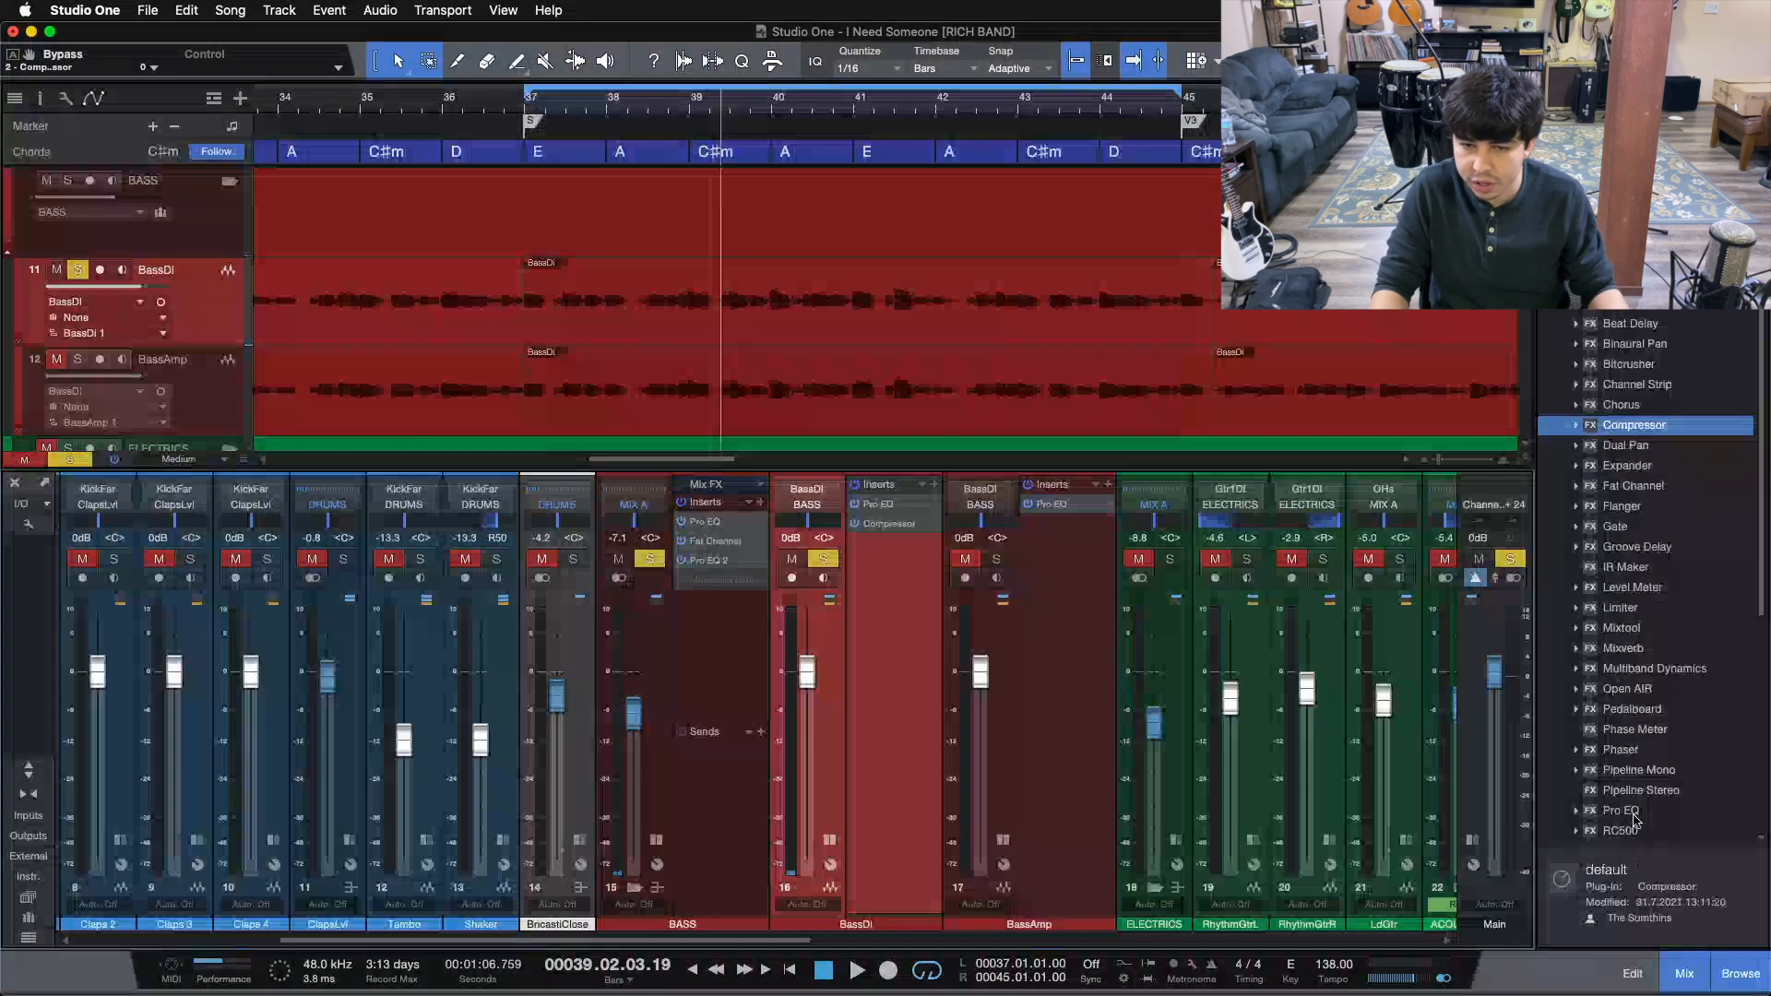
click(703, 560)
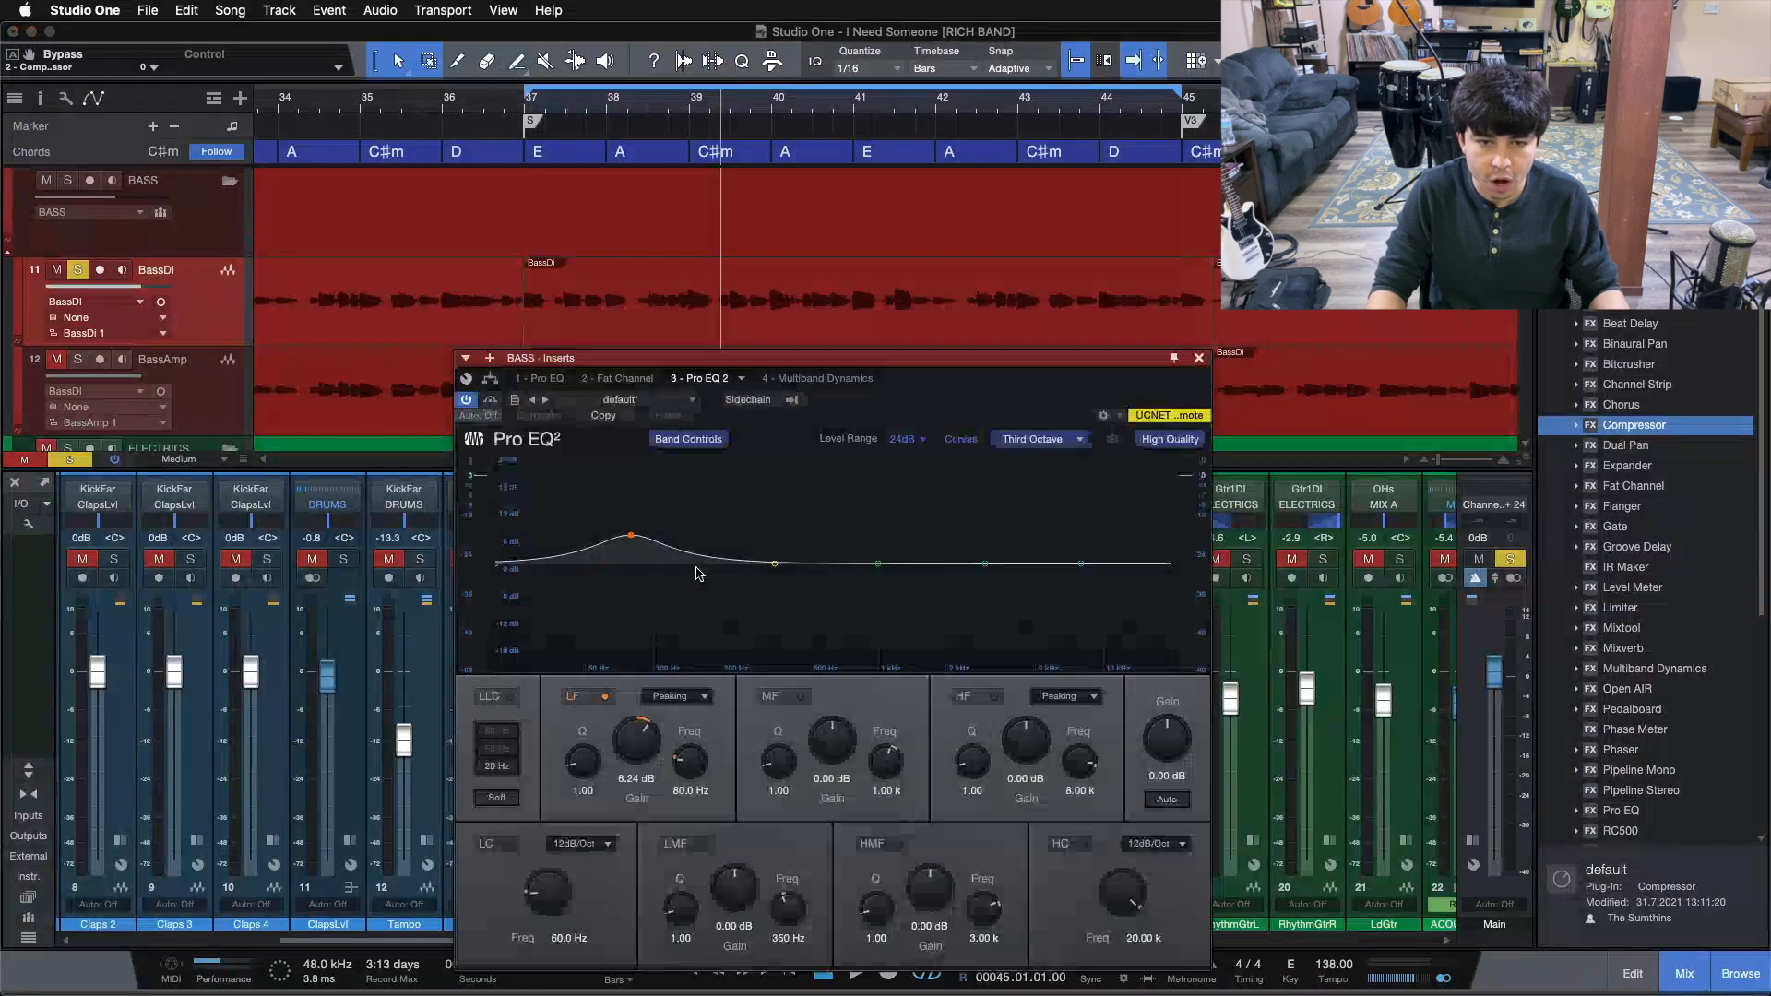
click(1198, 358)
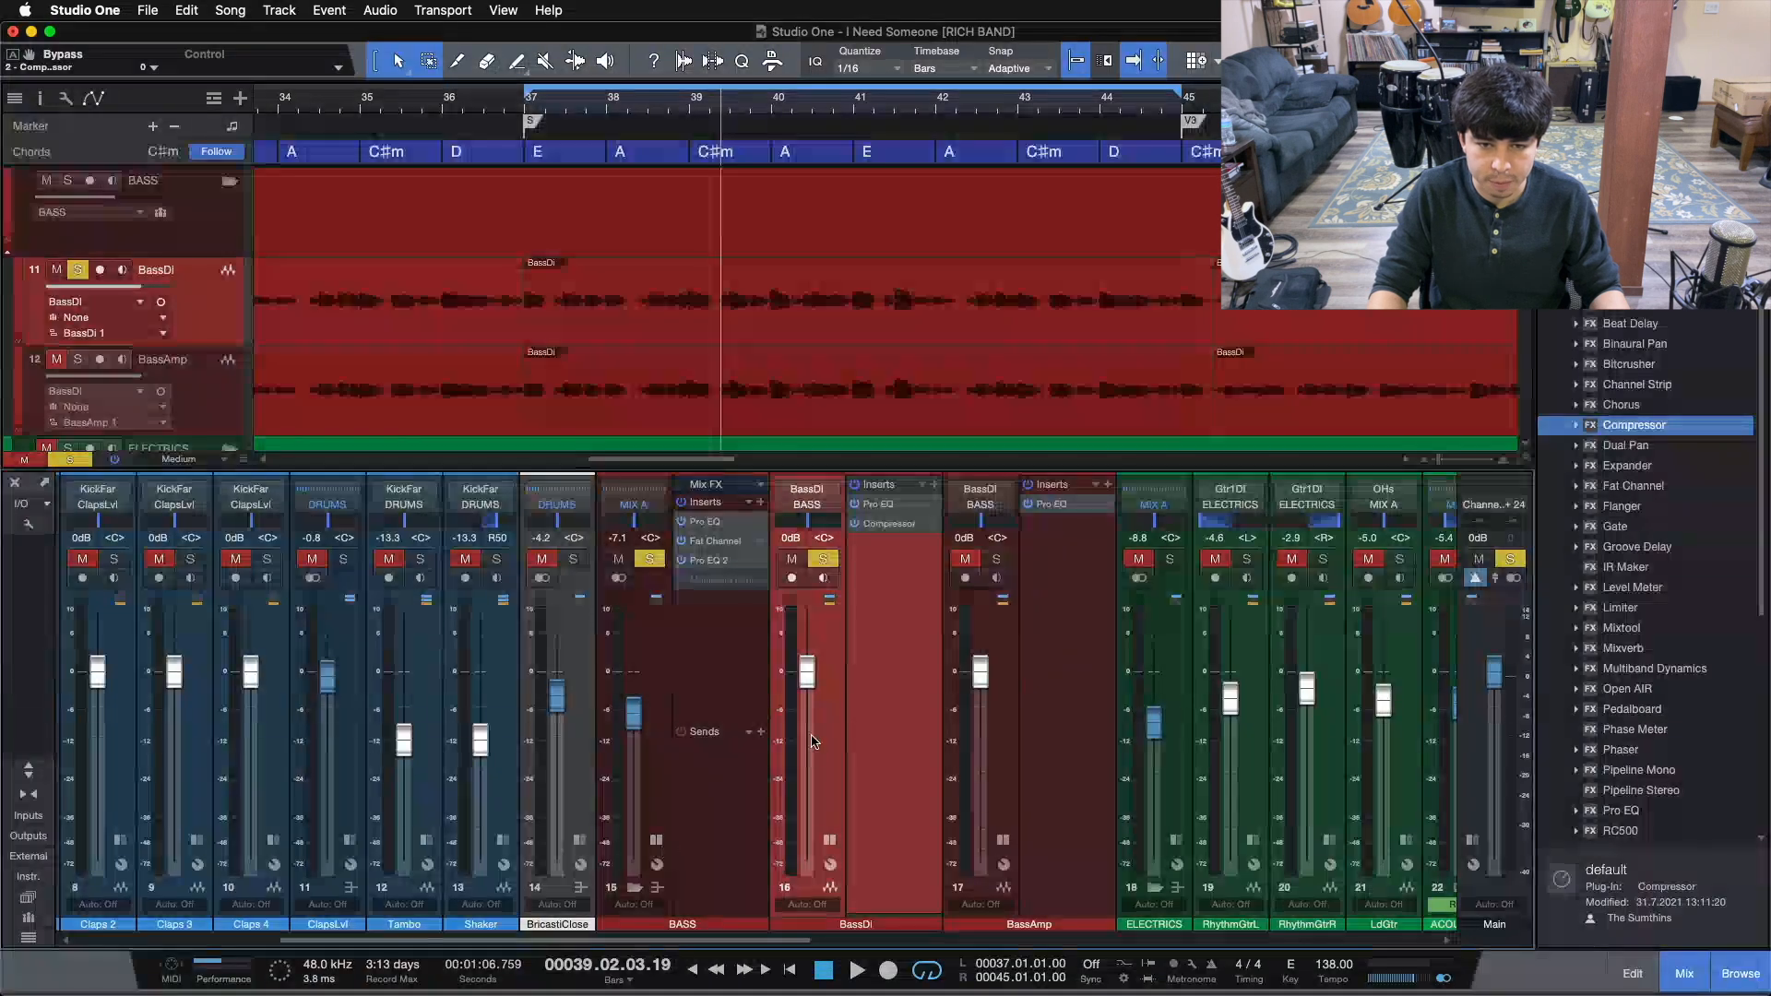
- Solo the whole BASS bus and audition the loop from bar 37, replaying the passages from bars 41 and 39, and stop
click(650, 559)
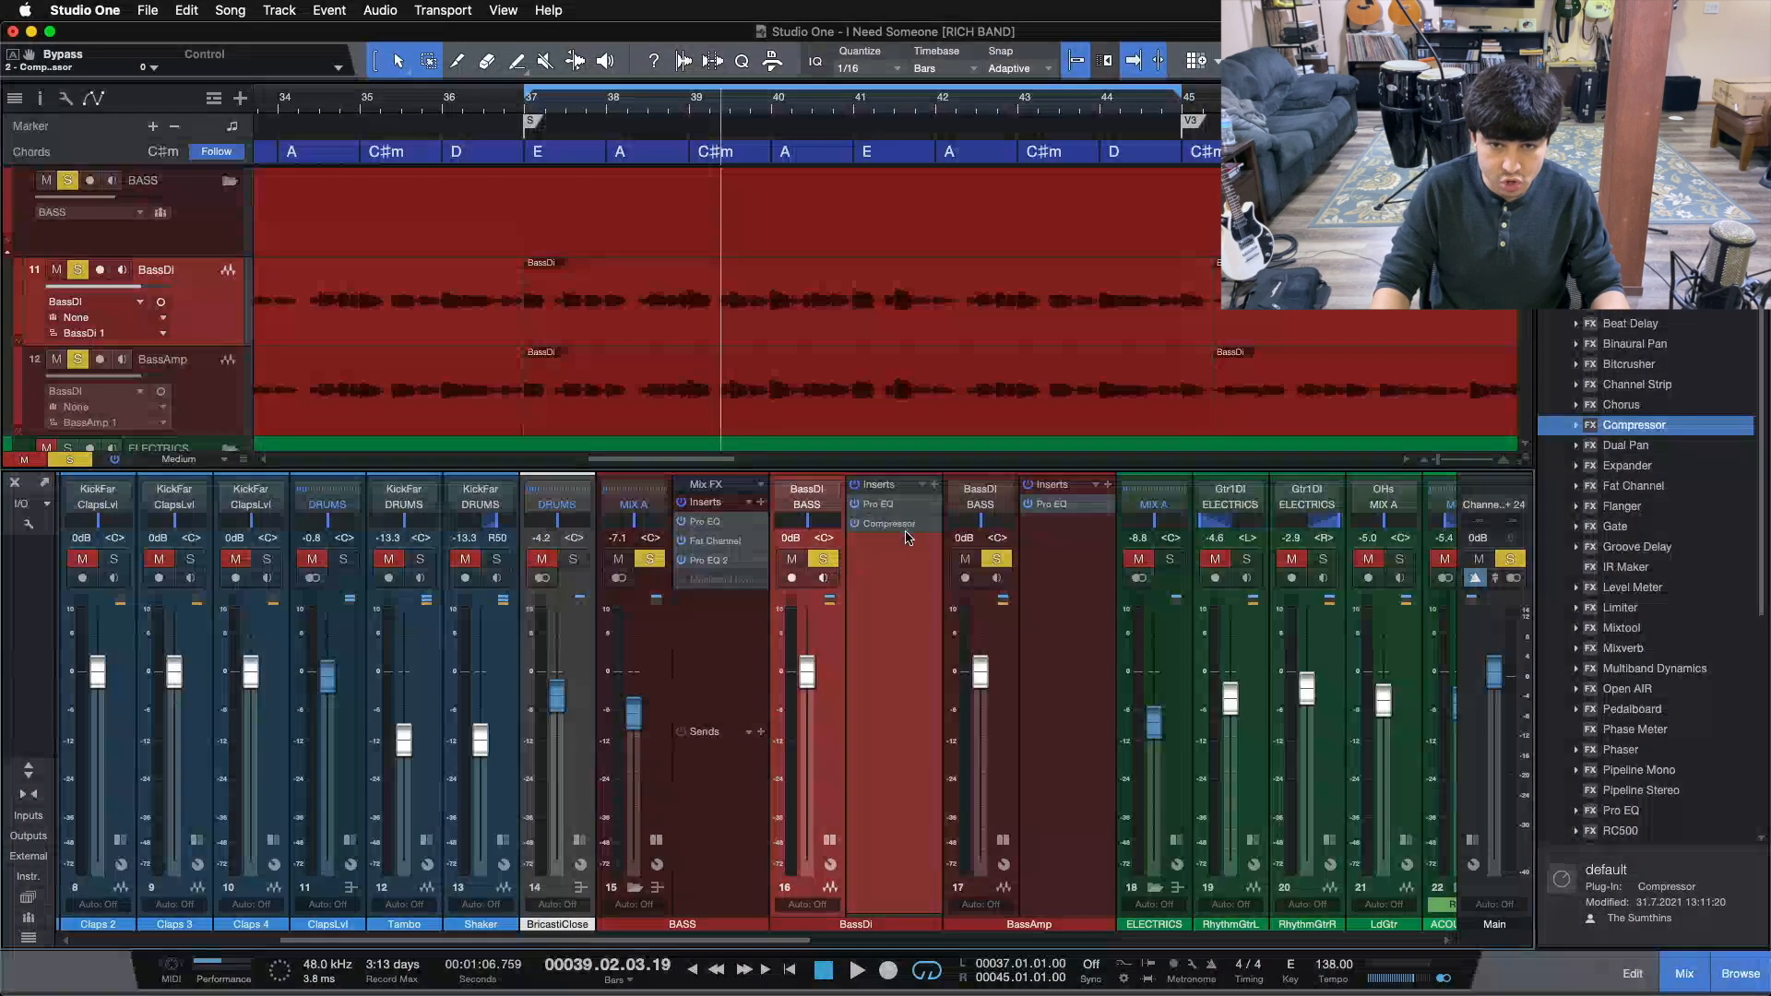
key(KP_1)
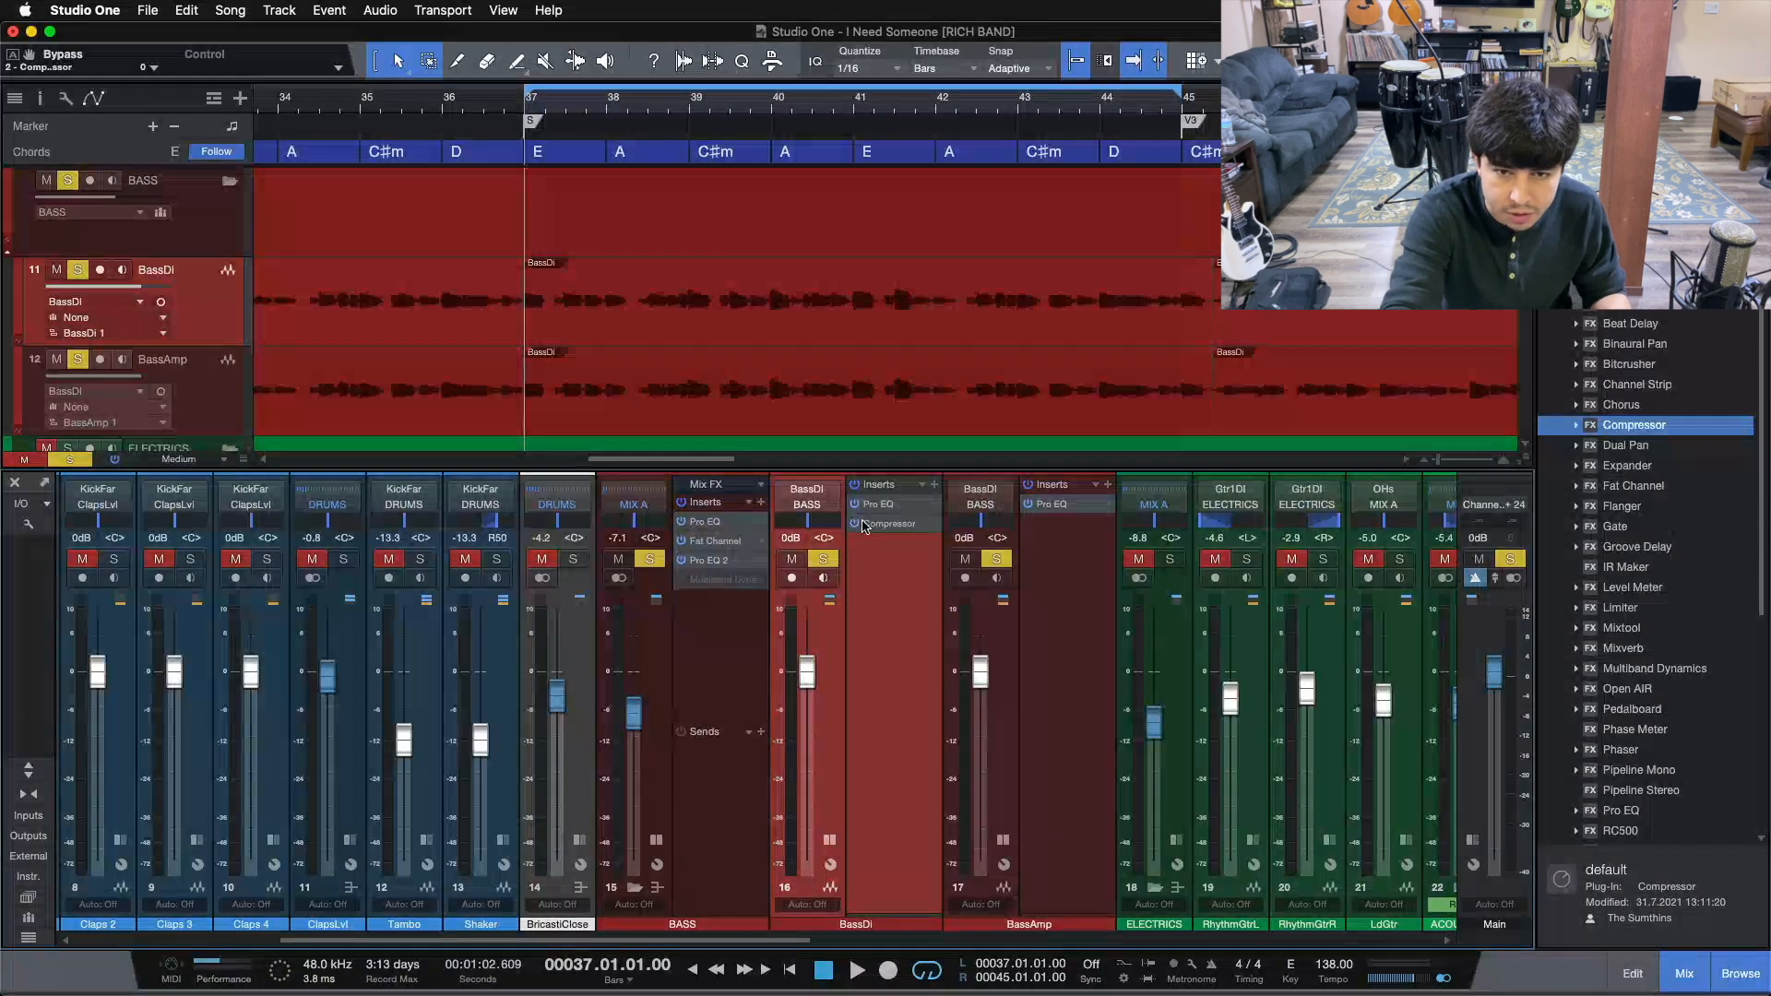
key(space)
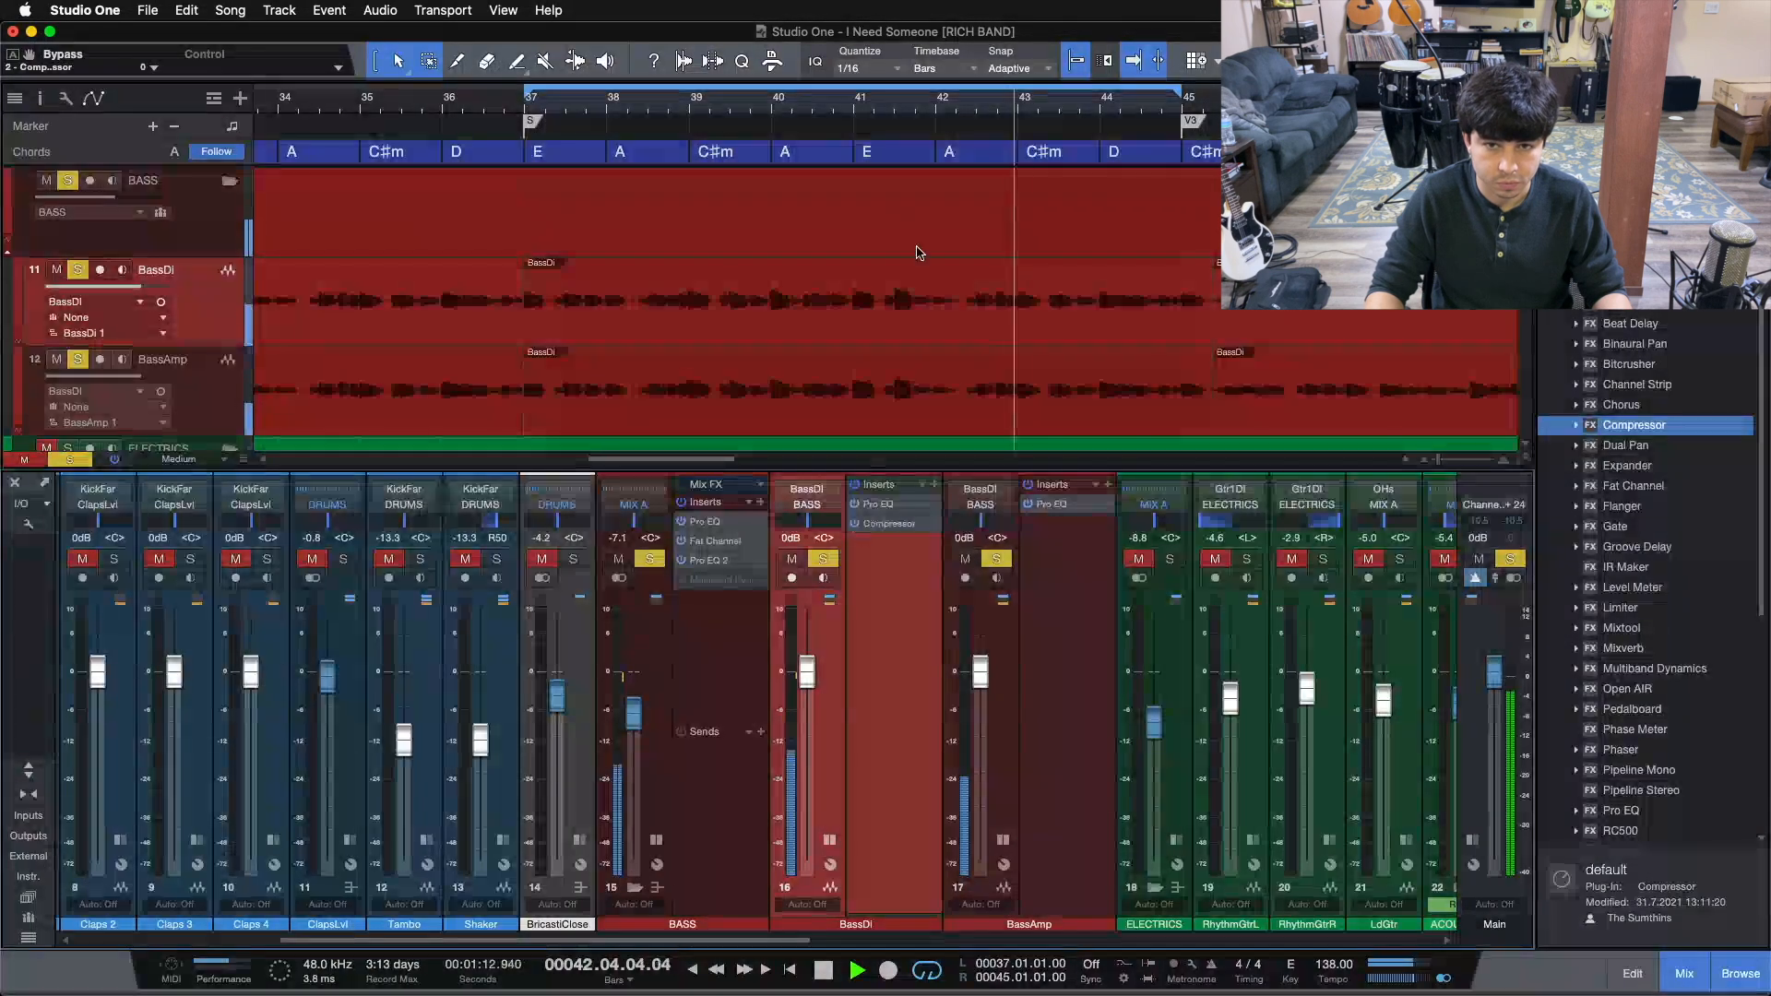
click(867, 112)
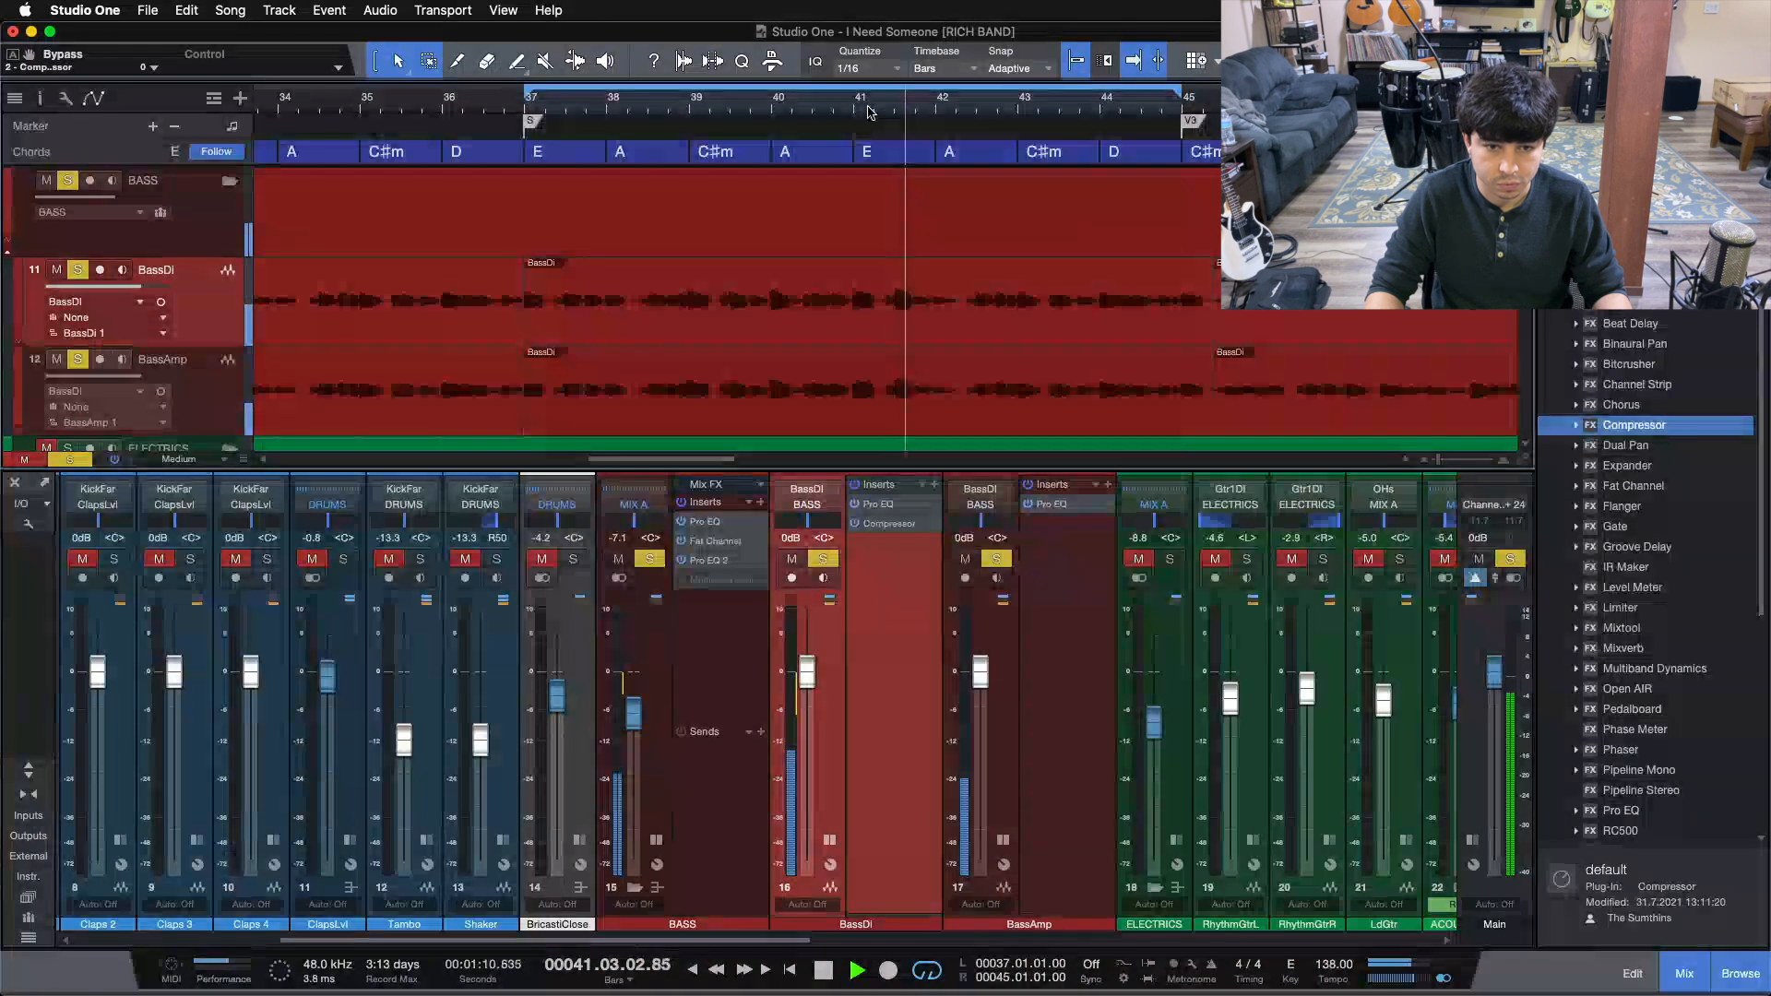
click(739, 111)
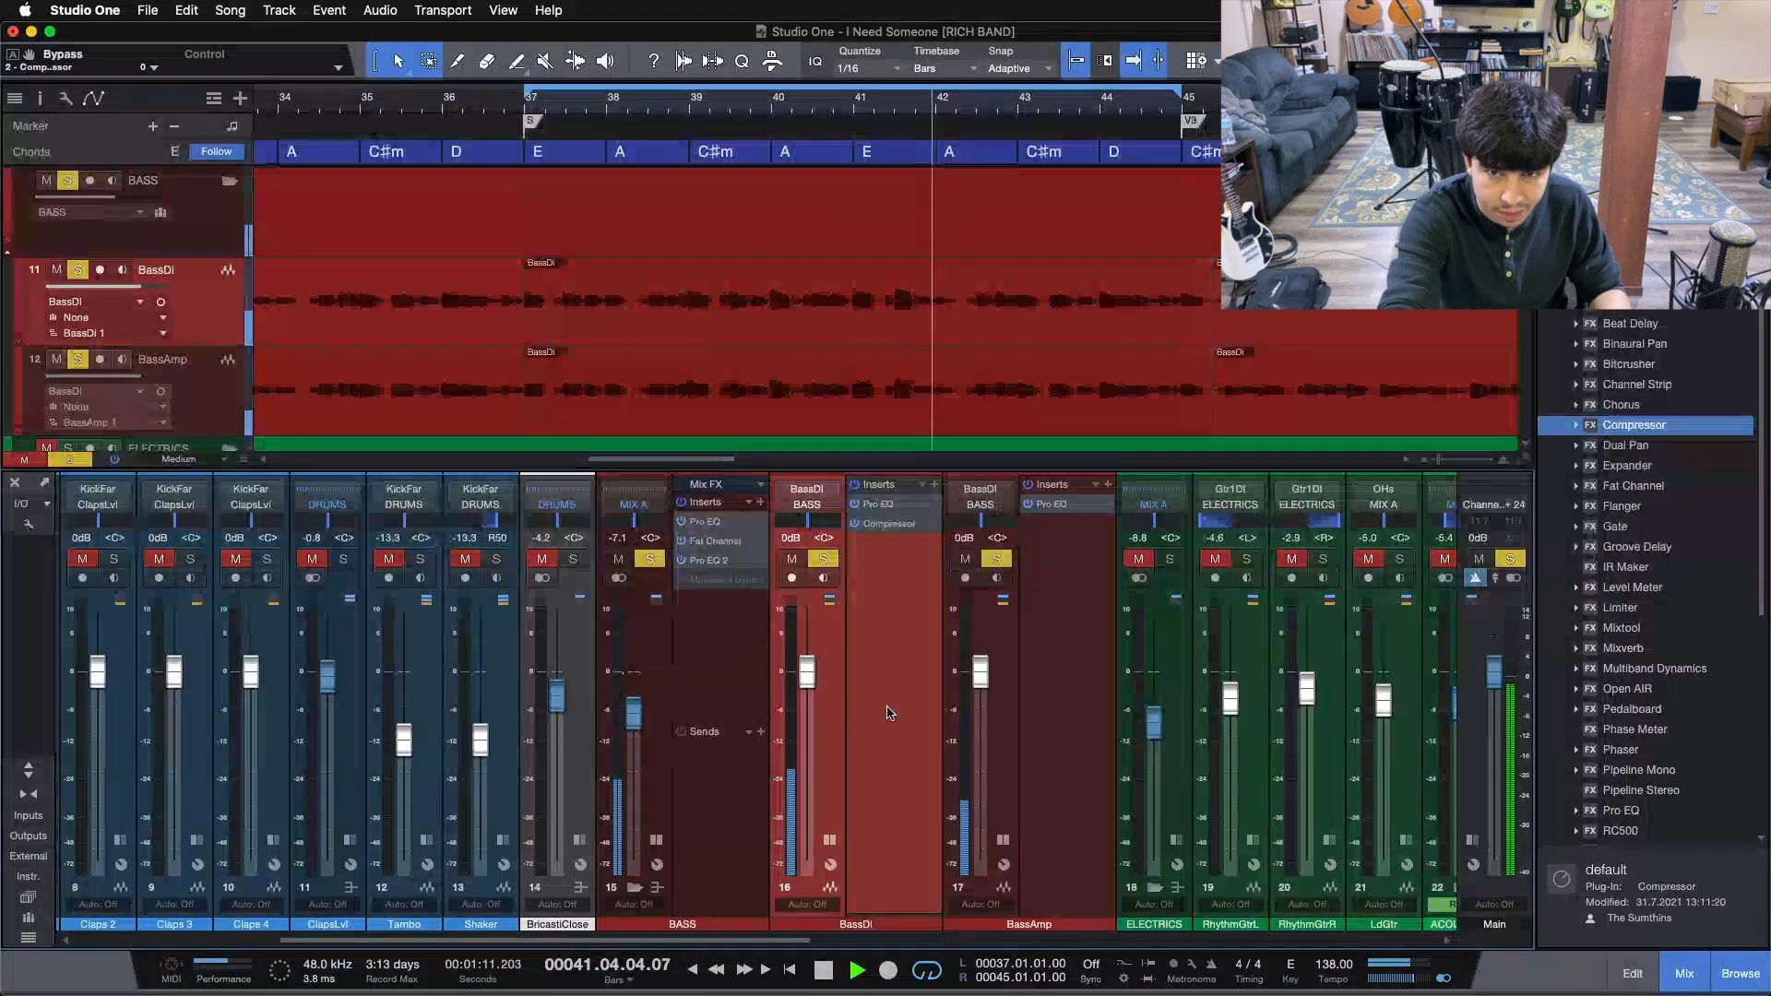
key(space)
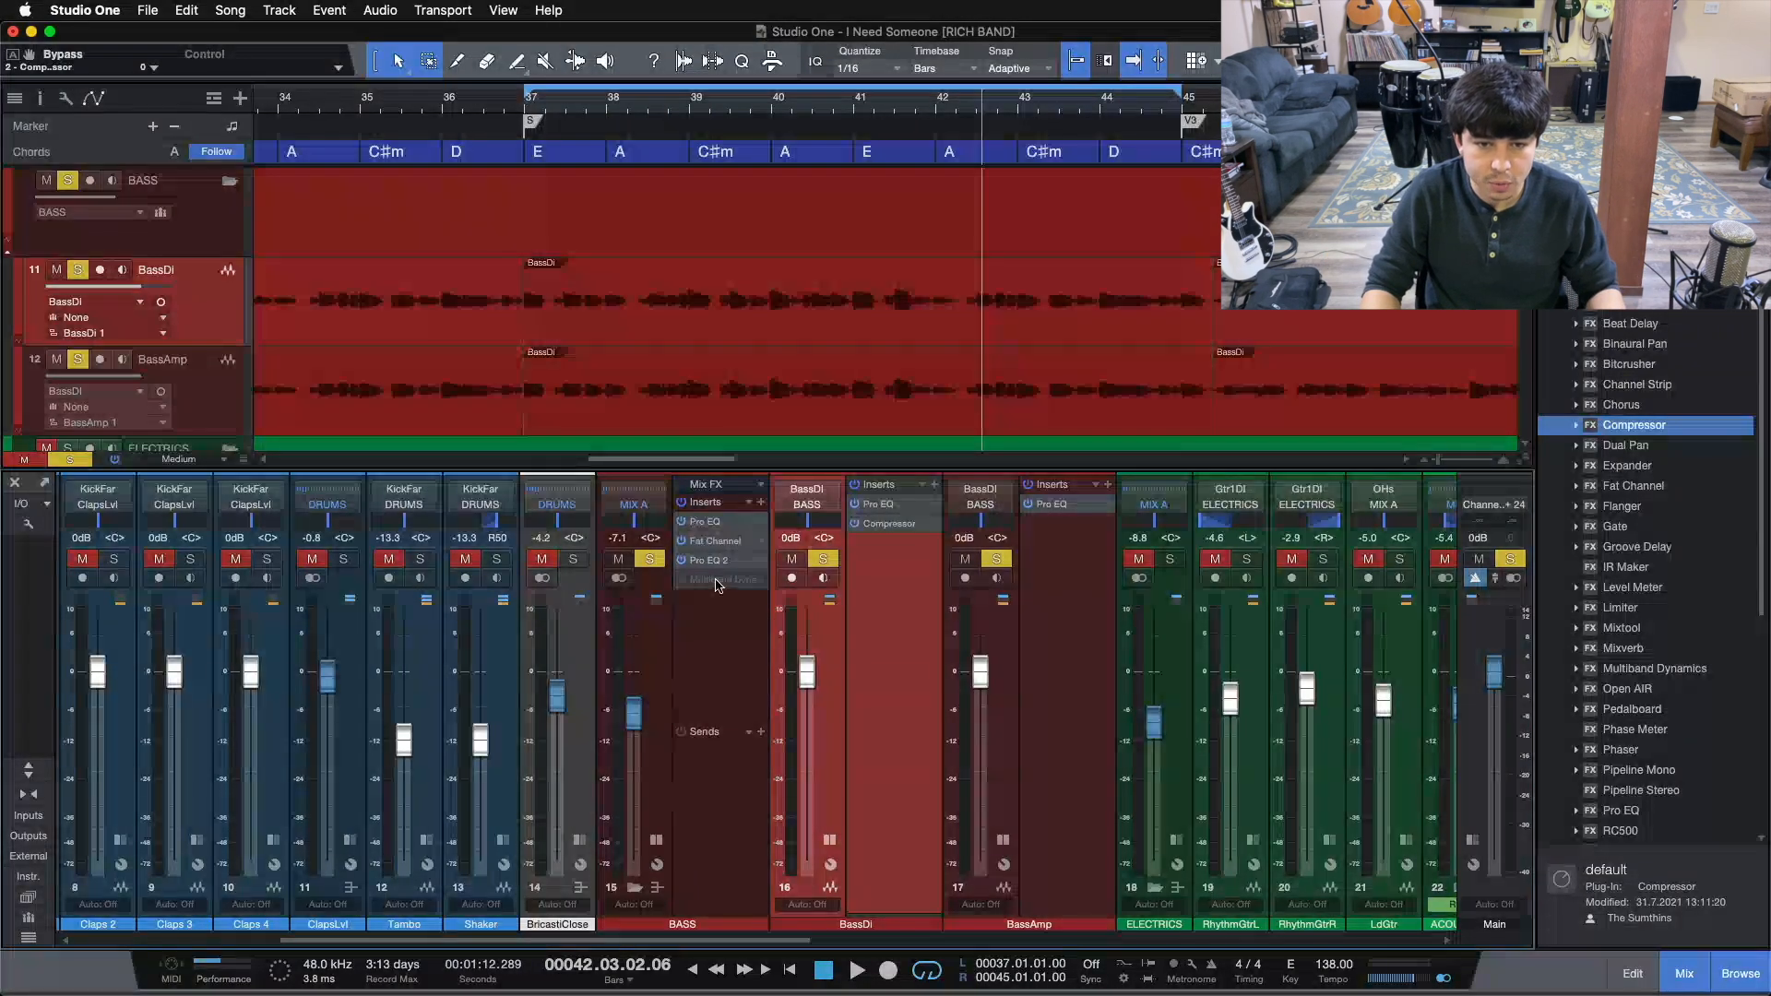
- Disable the Compressor on BassDi and enable Multiband Dynamics on the BASS bus instead
right_click(875, 528)
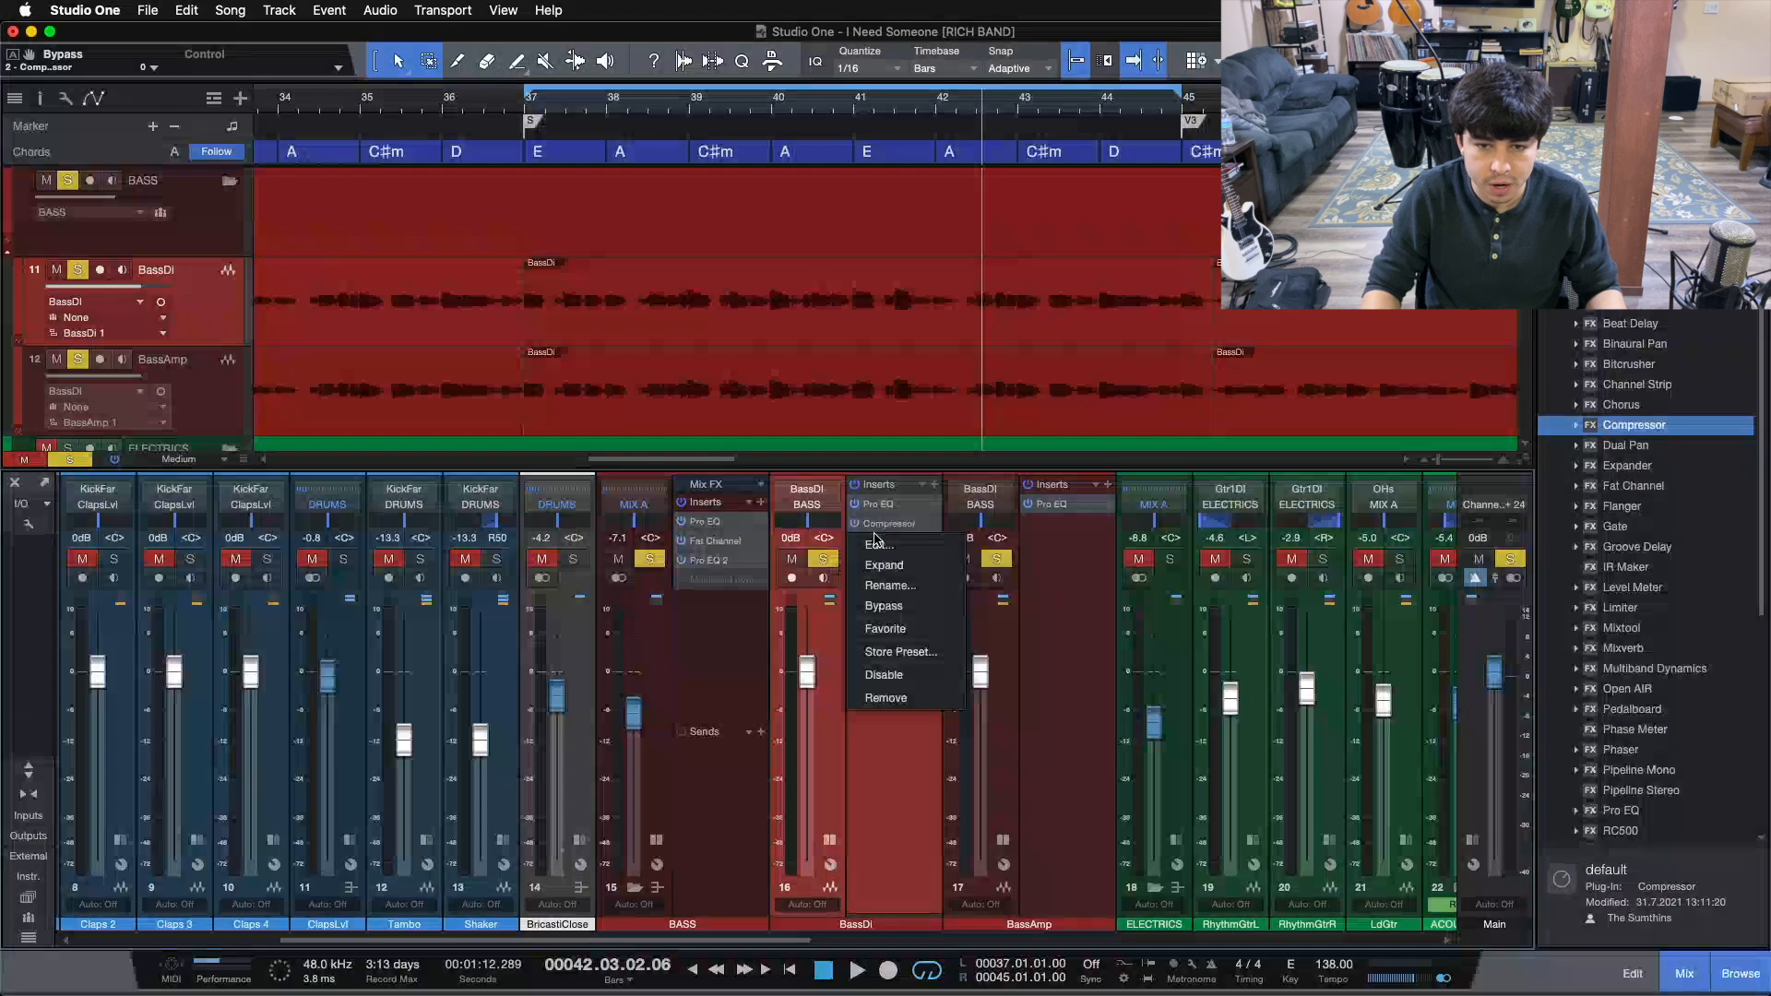
click(888, 674)
right_click(692, 579)
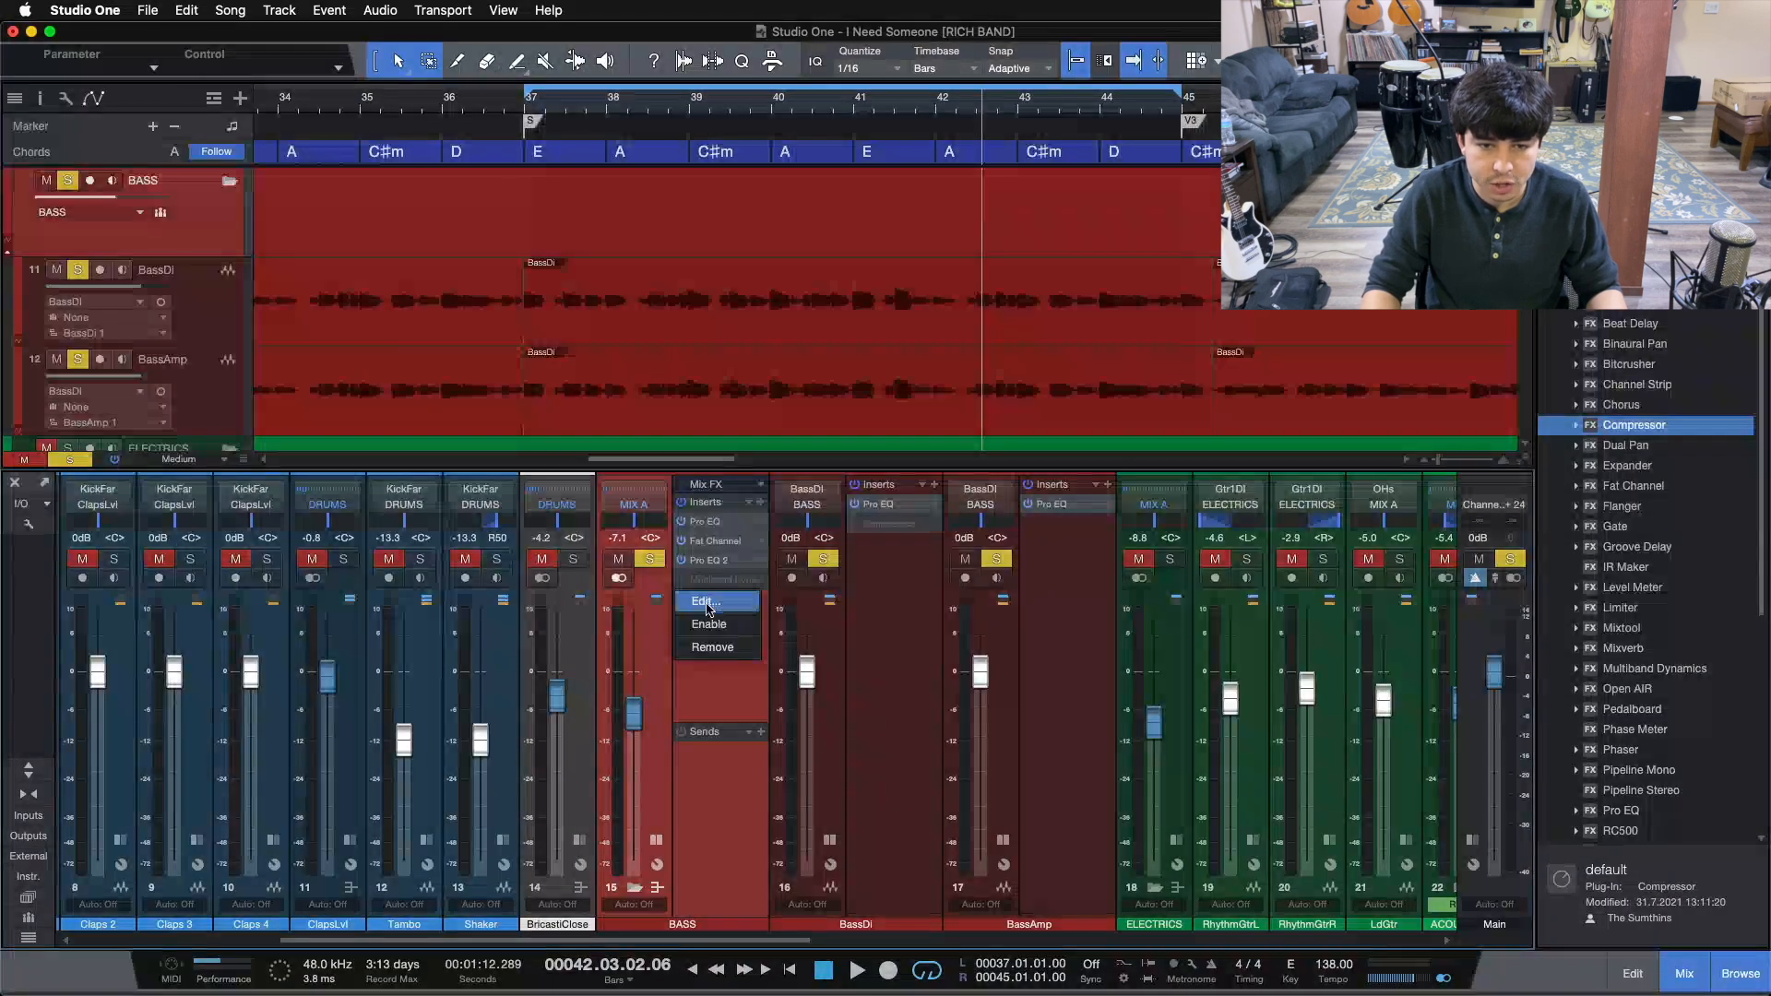
click(712, 637)
- Play the loop from bar 37, clear the solos to hear the full mix, and collapse the BassDi and BassAmp inserts
key(space)
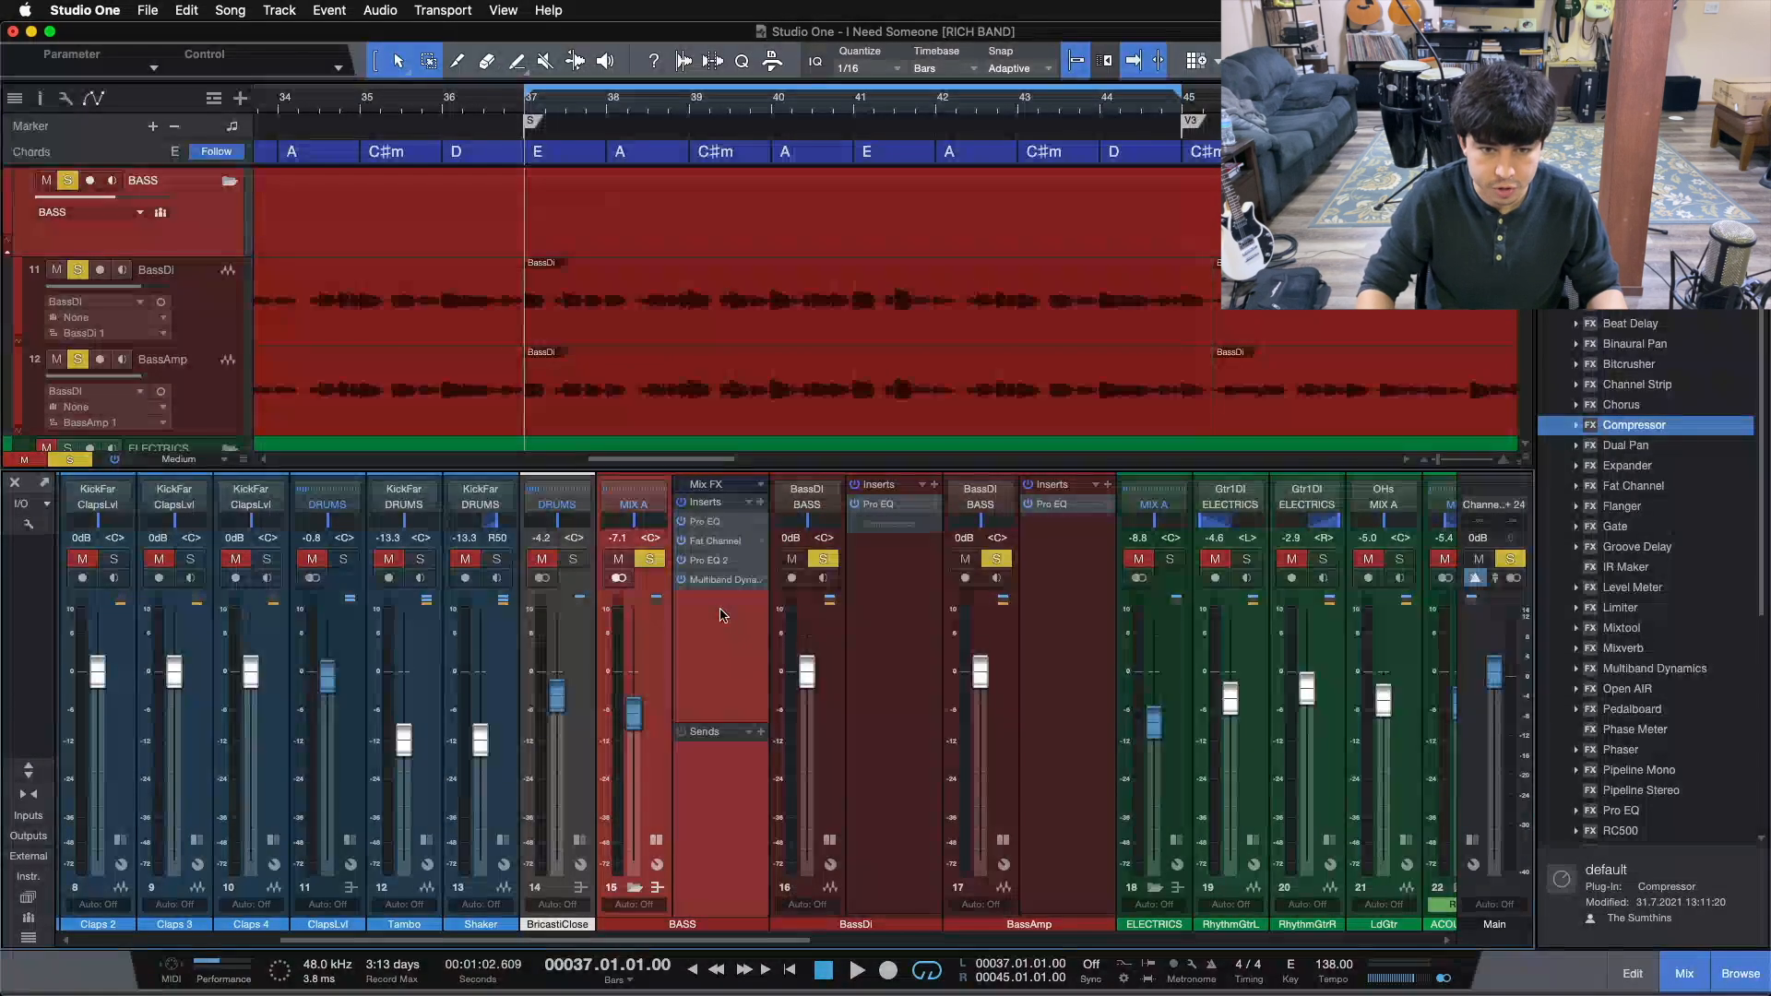
key(space)
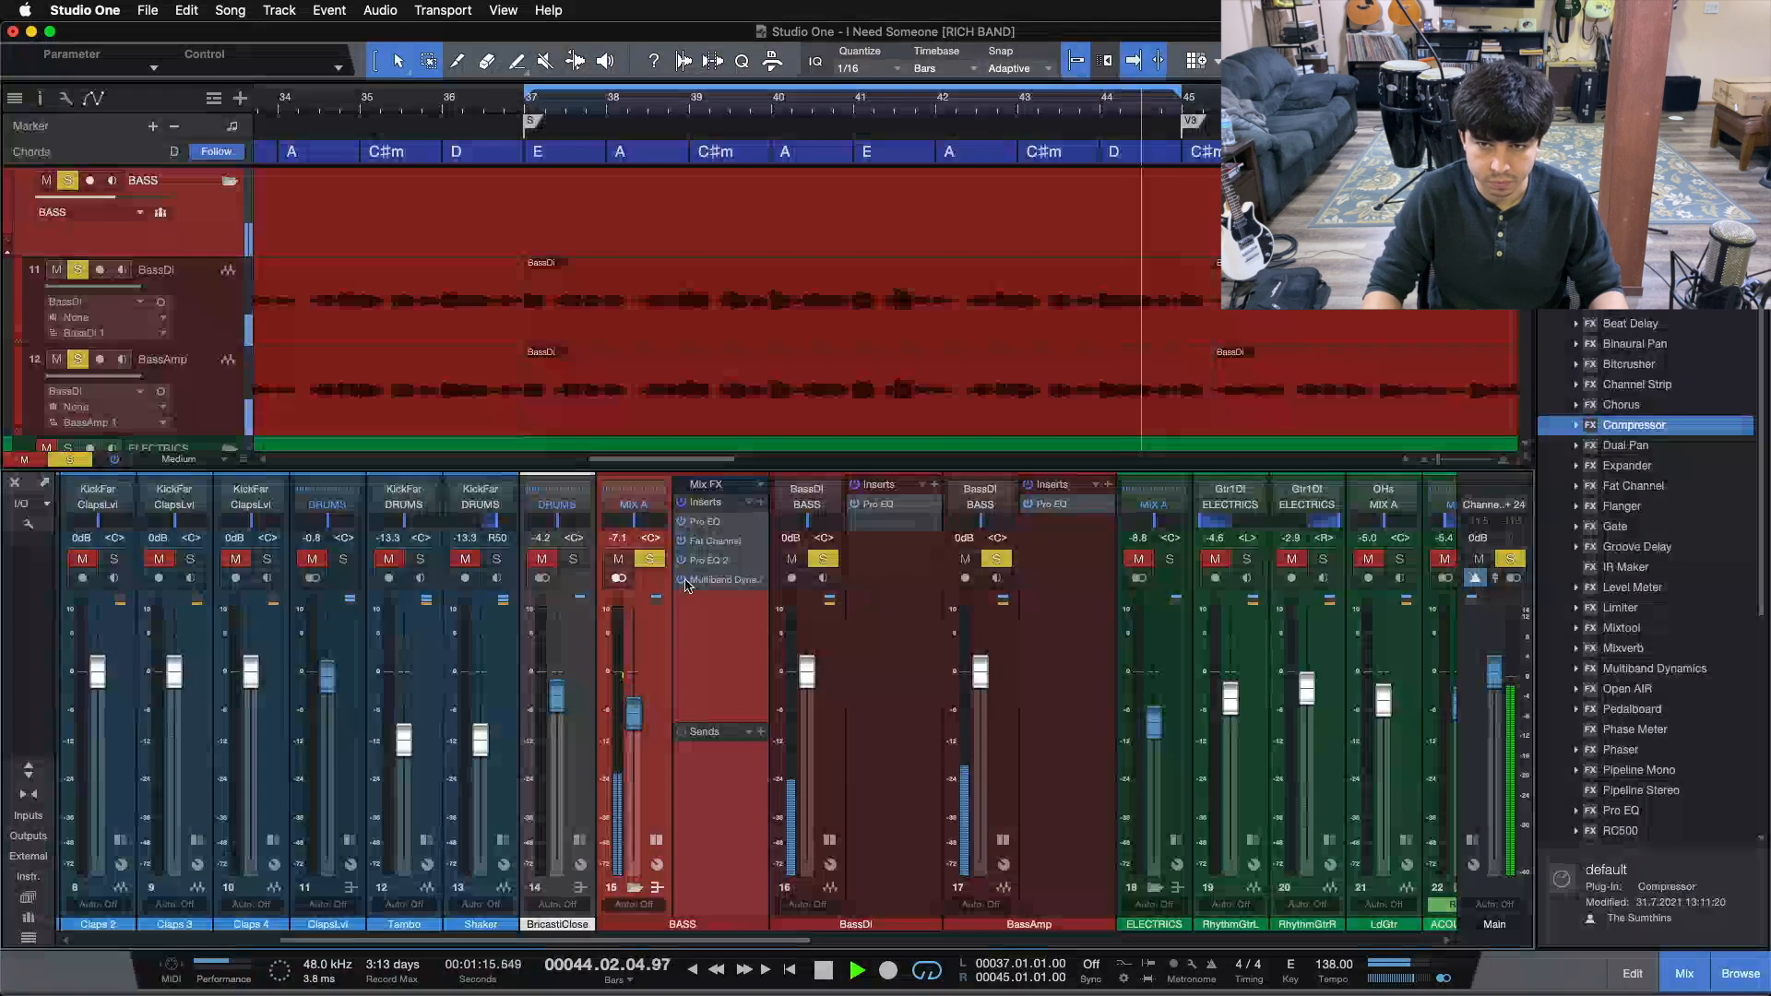
key(shift+s)
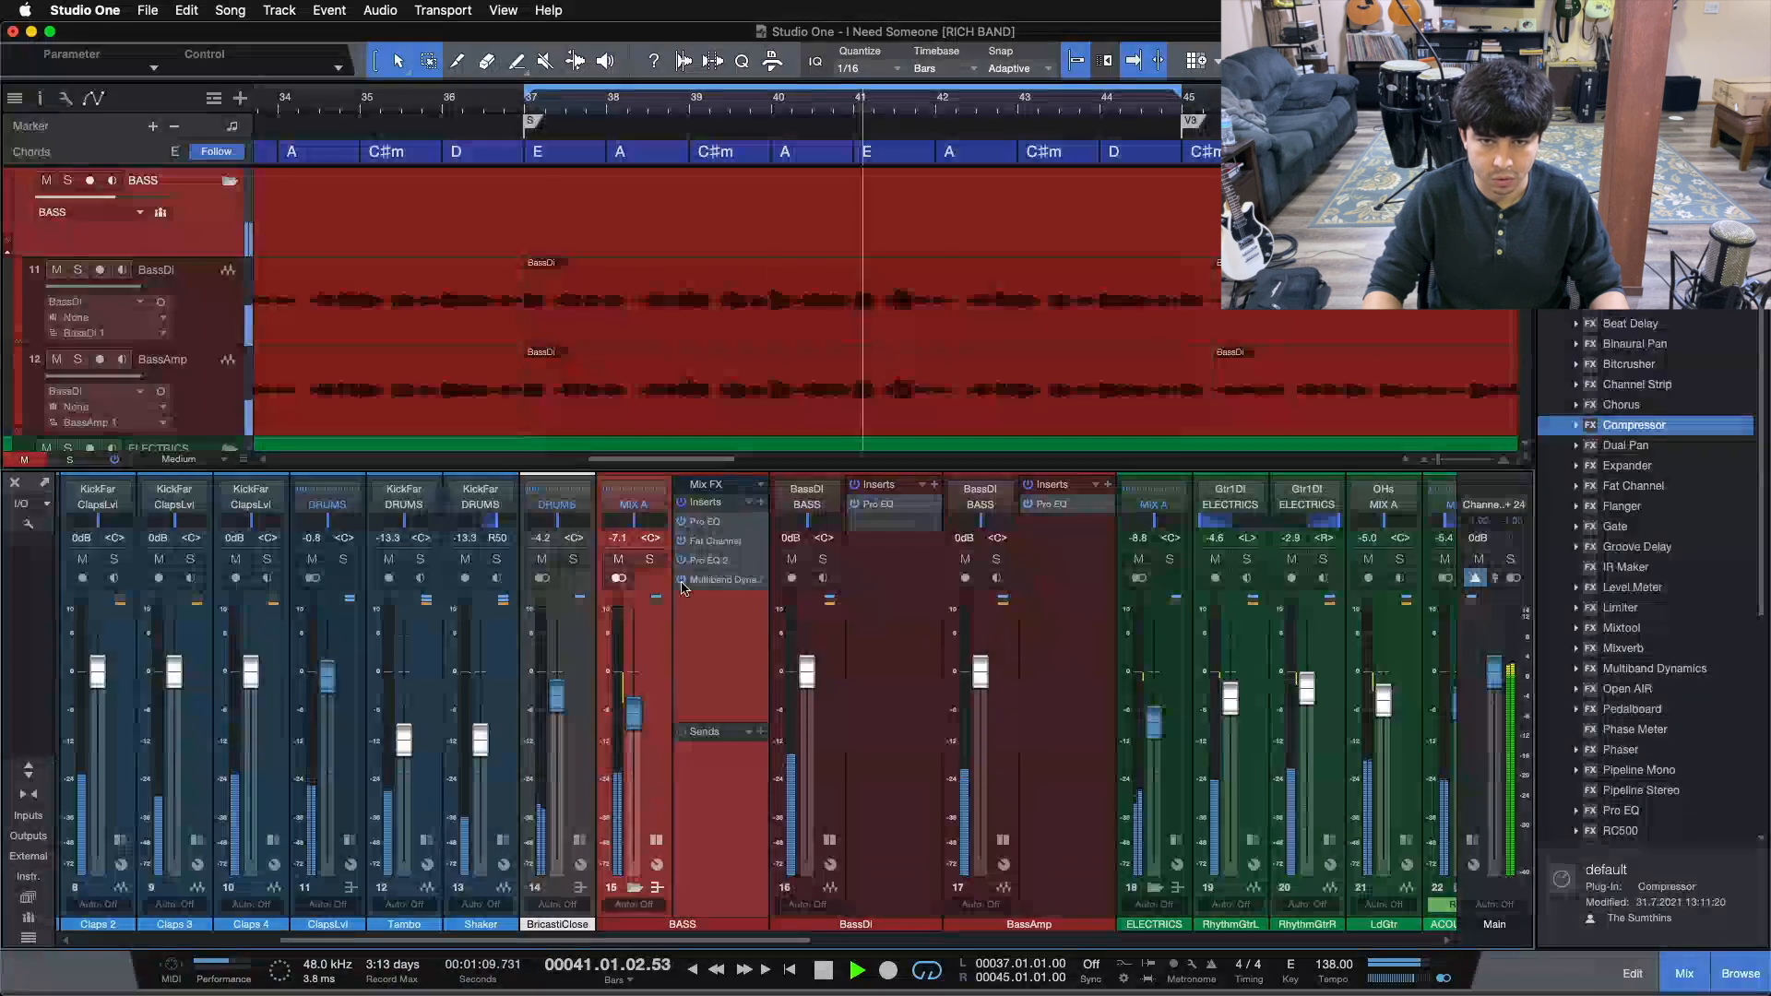
click(829, 839)
click(906, 839)
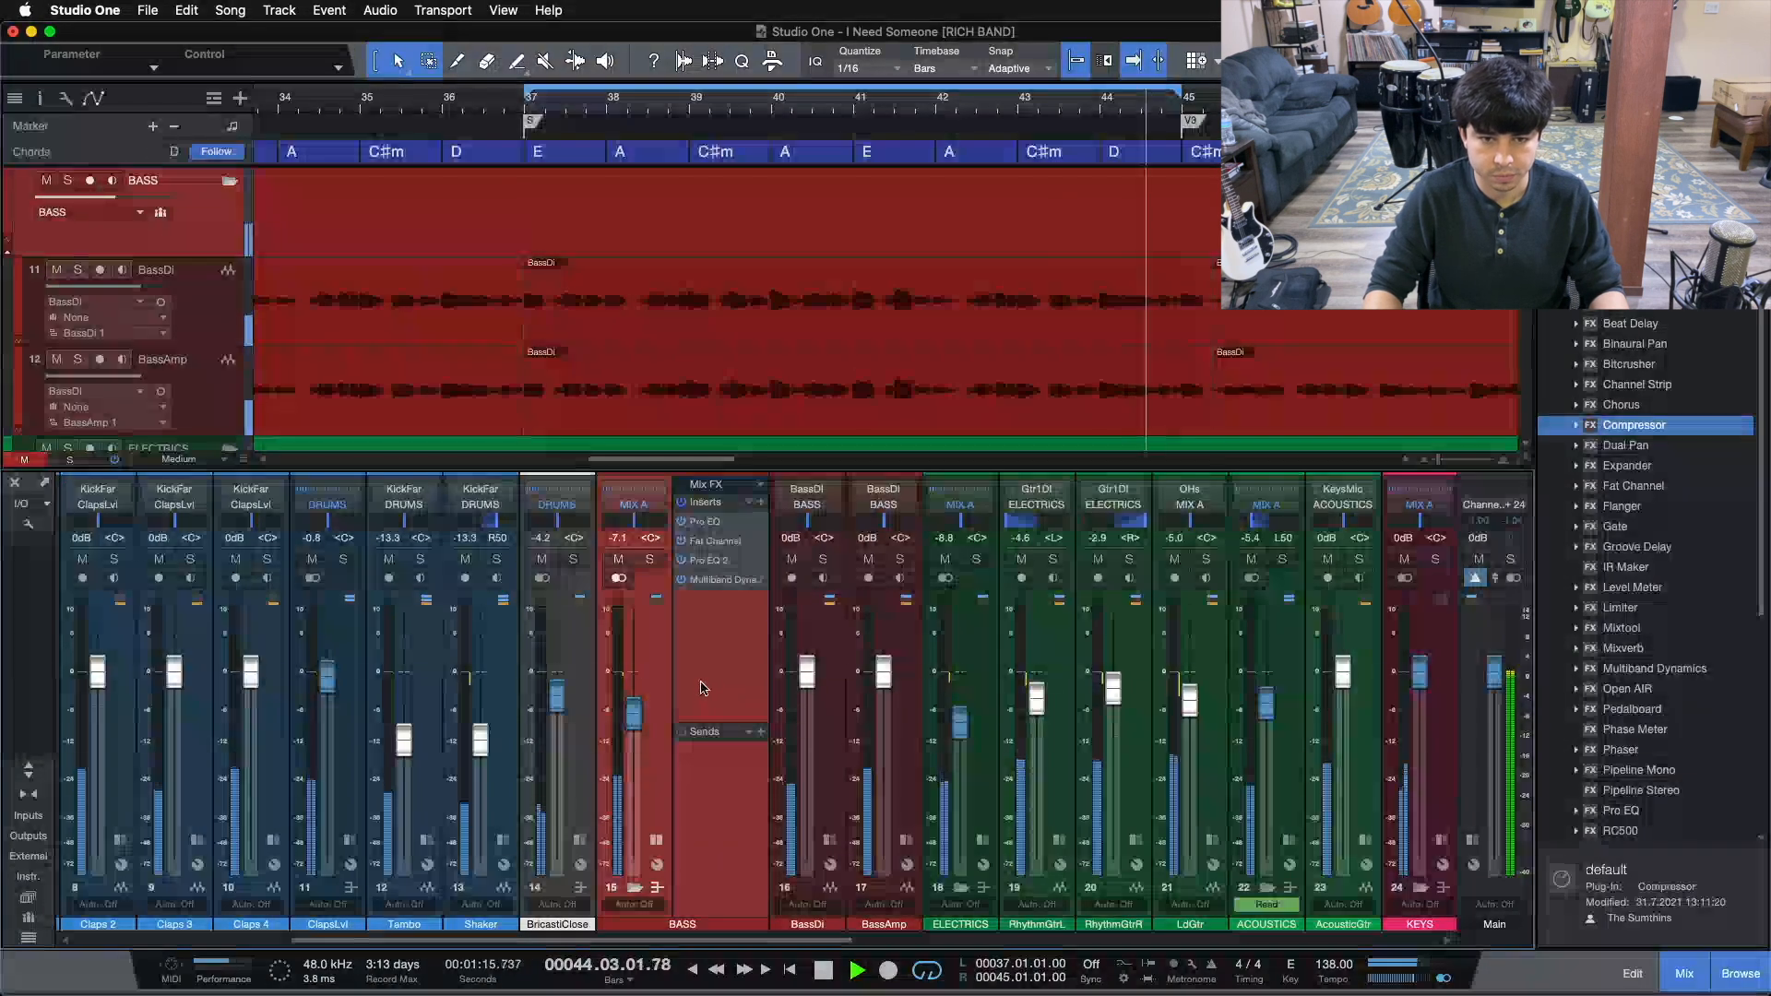
- Solo the BASS bus, compare its Multiband Dynamics bypassed and active, stop playback, and move the plug-in window clear of the bass channels
click(651, 560)
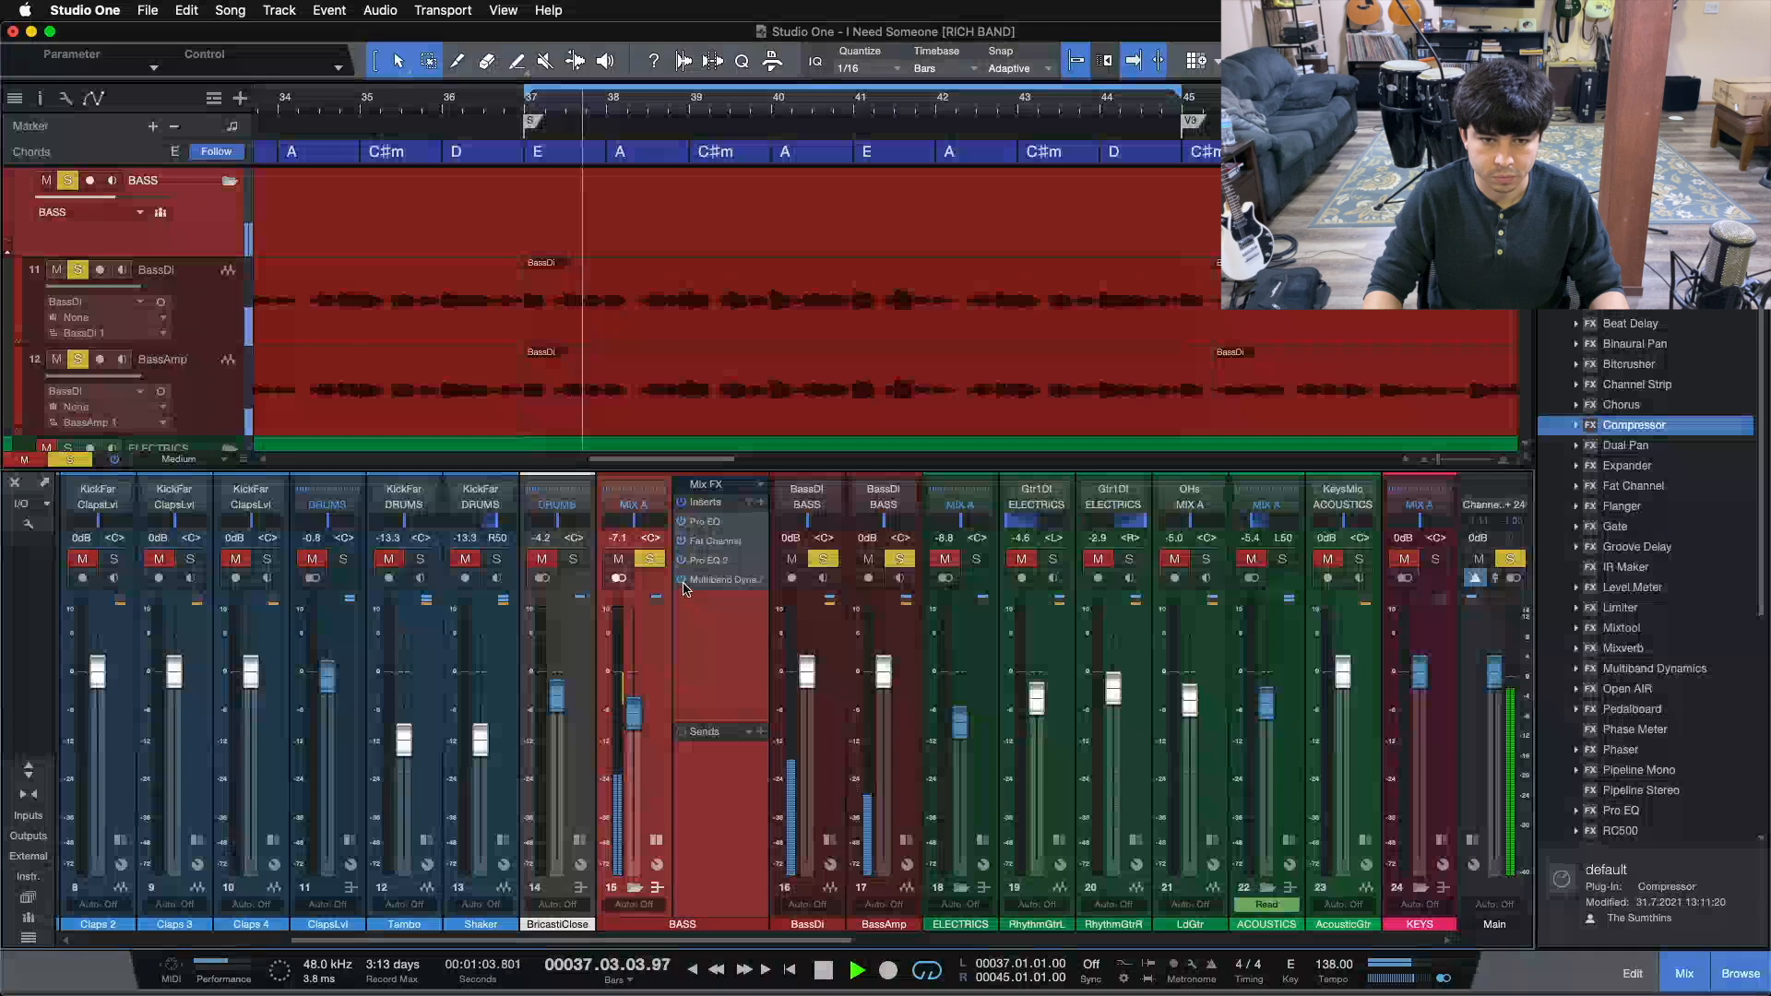
click(710, 582)
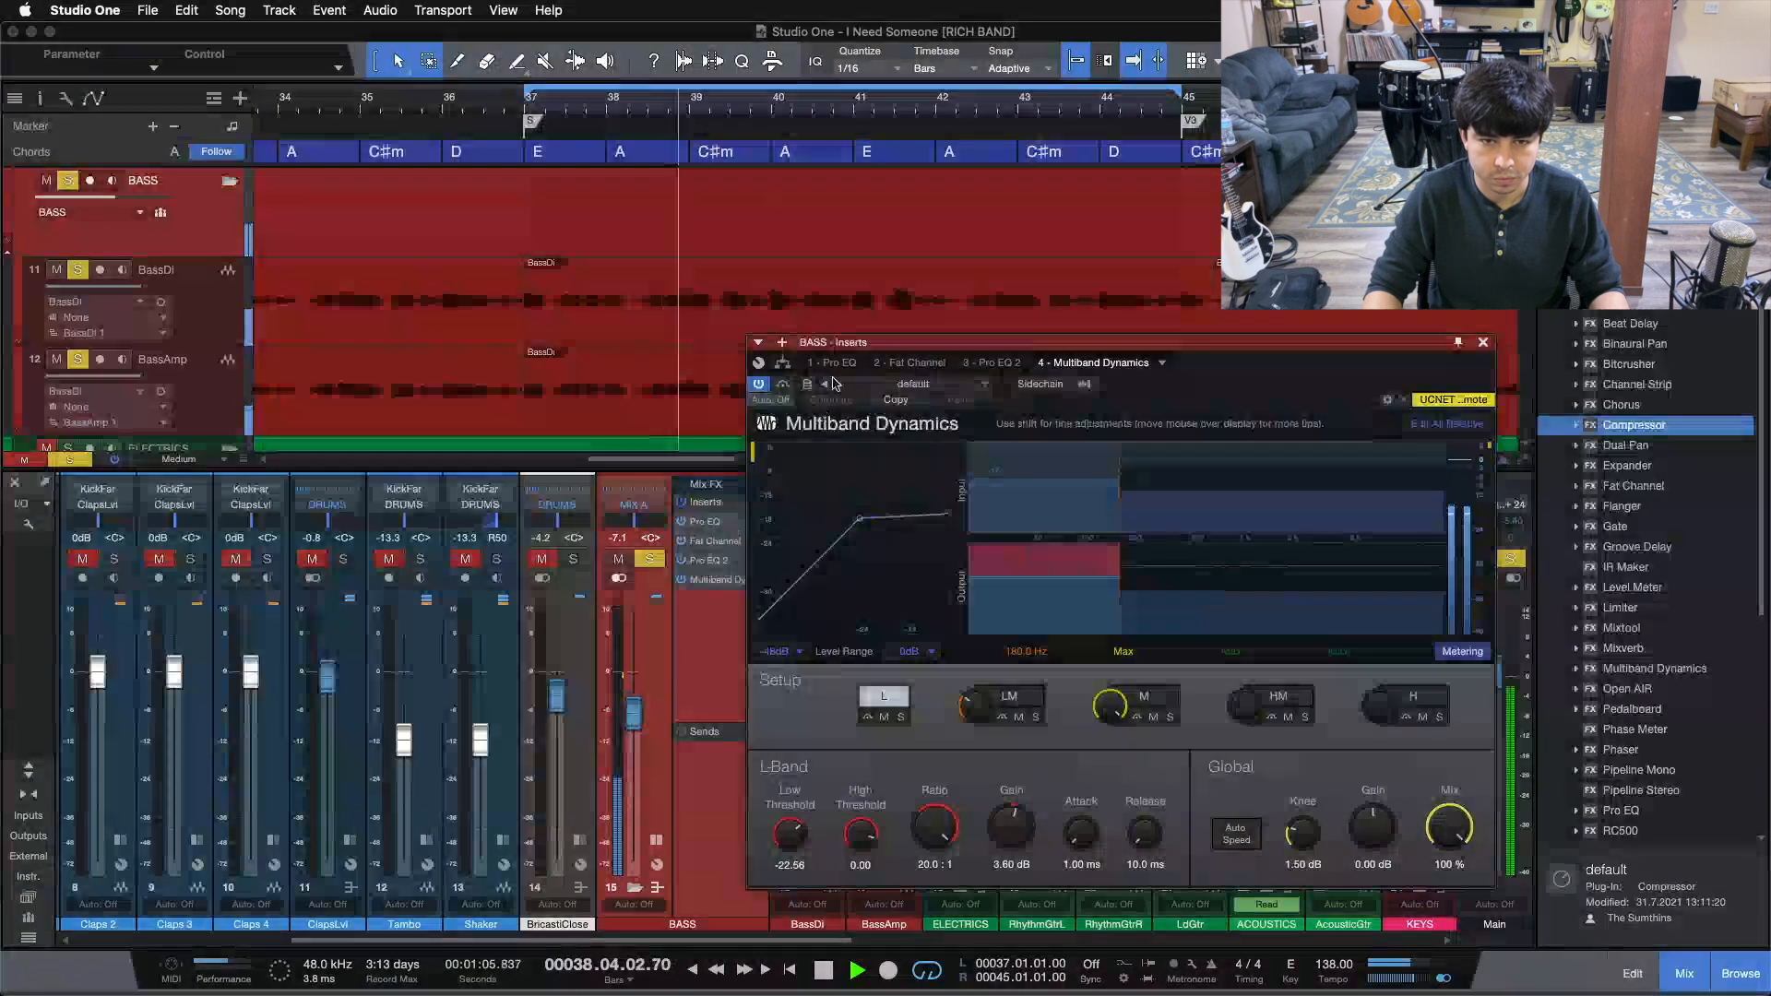
click(783, 386)
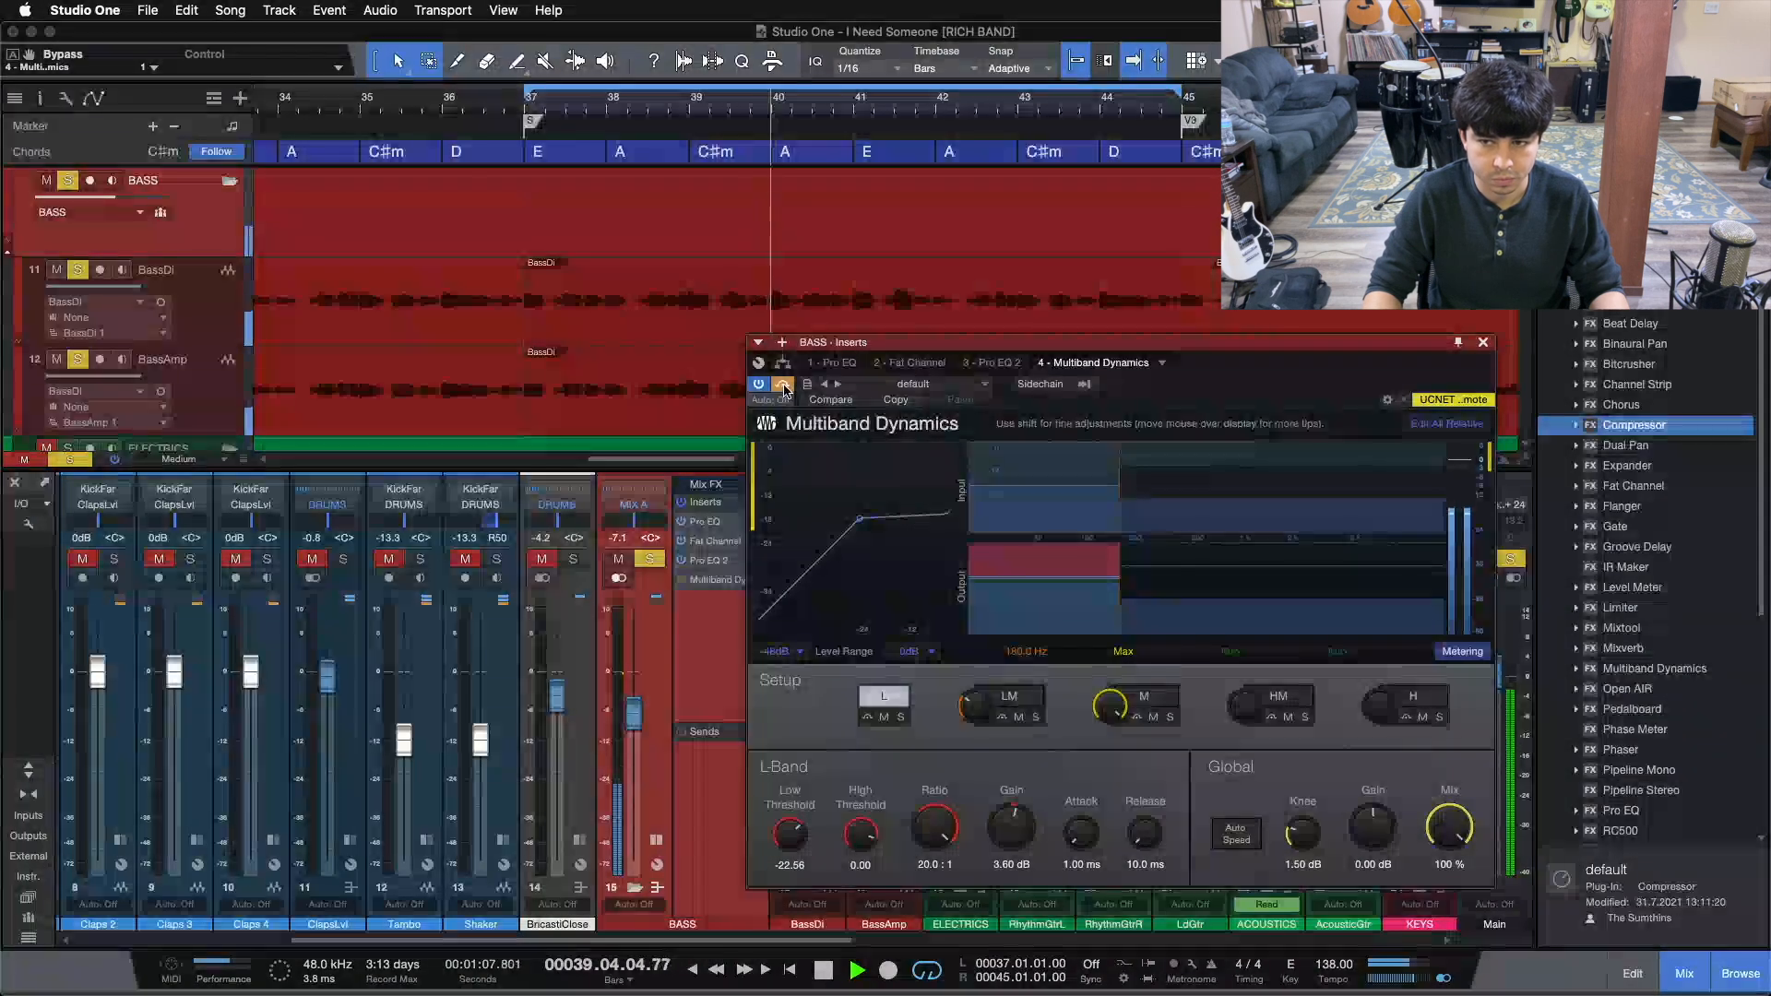
click(783, 386)
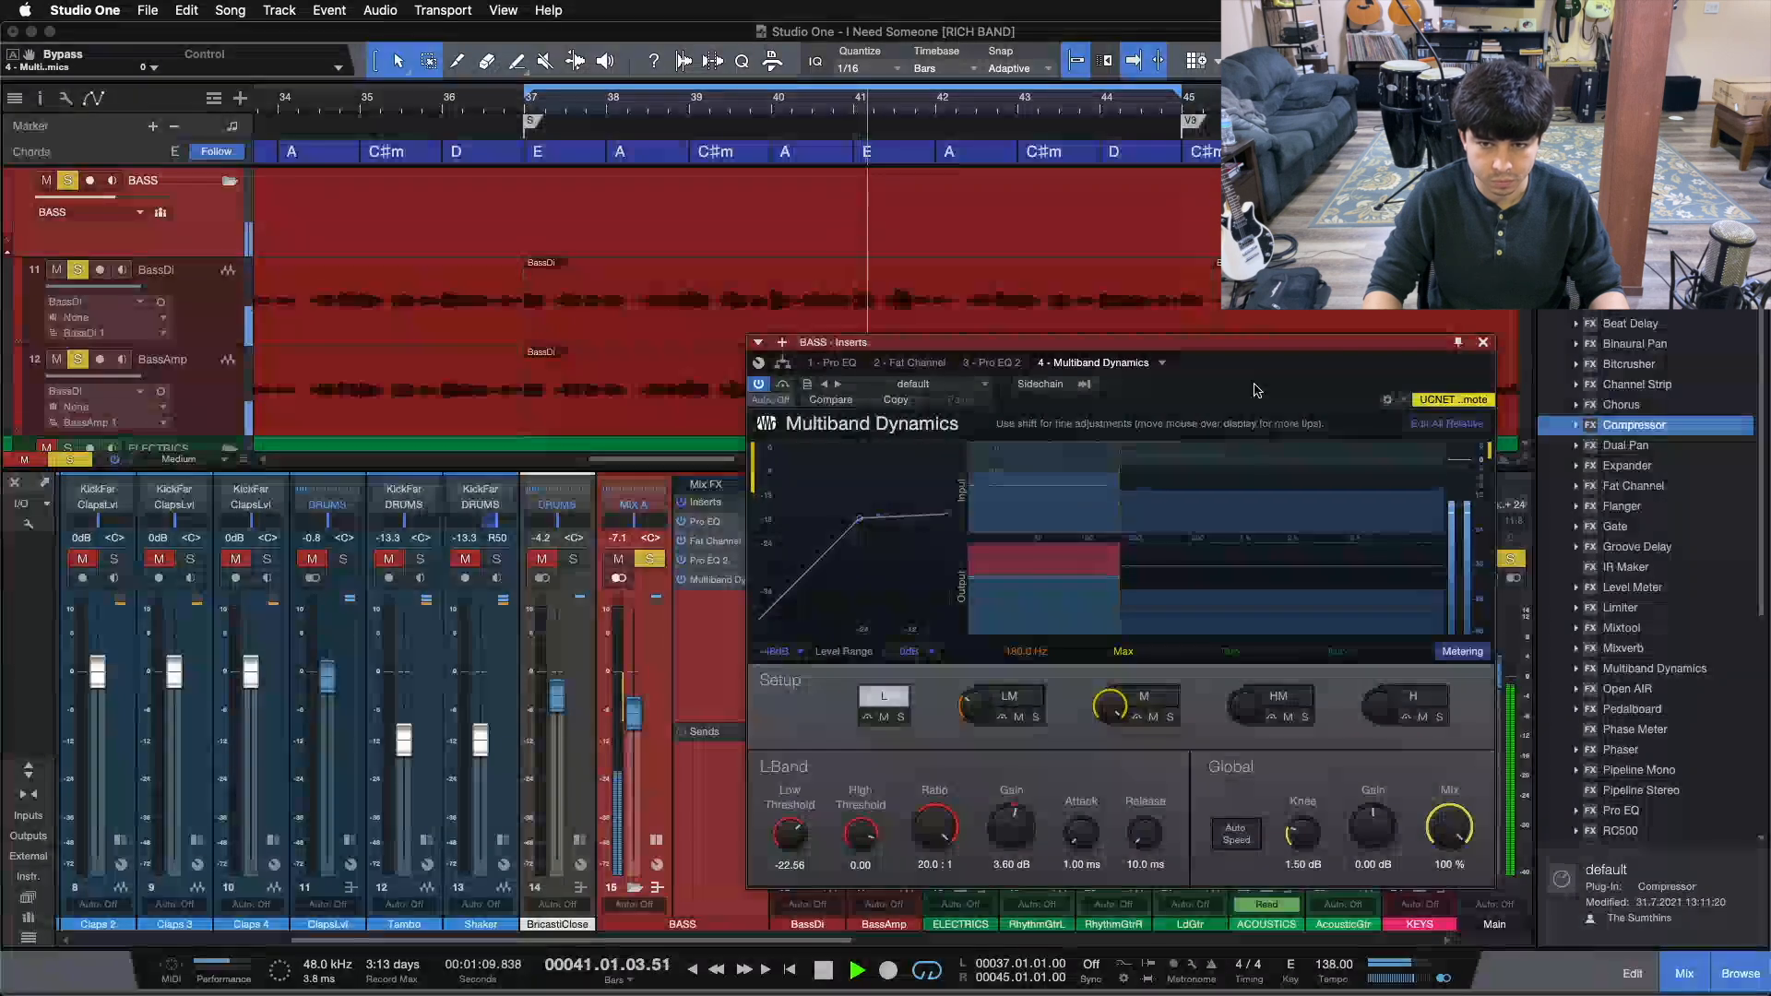
drag(1255, 389, 1289, 420)
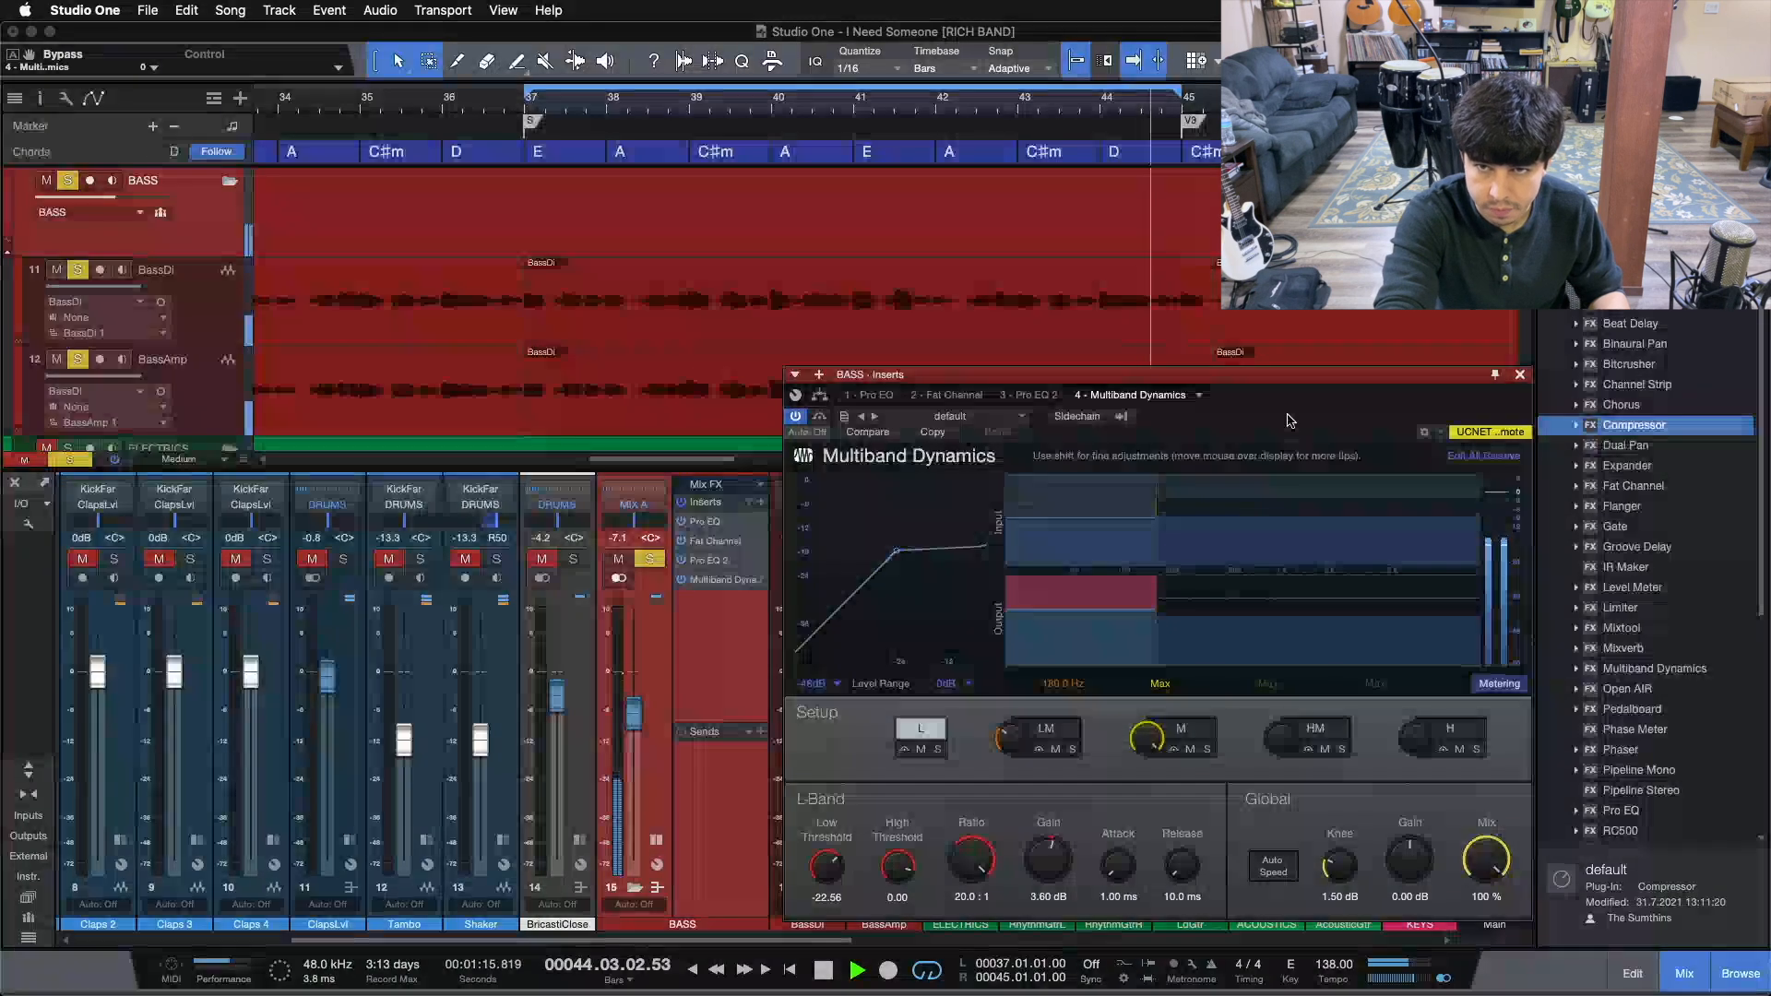
key(space)
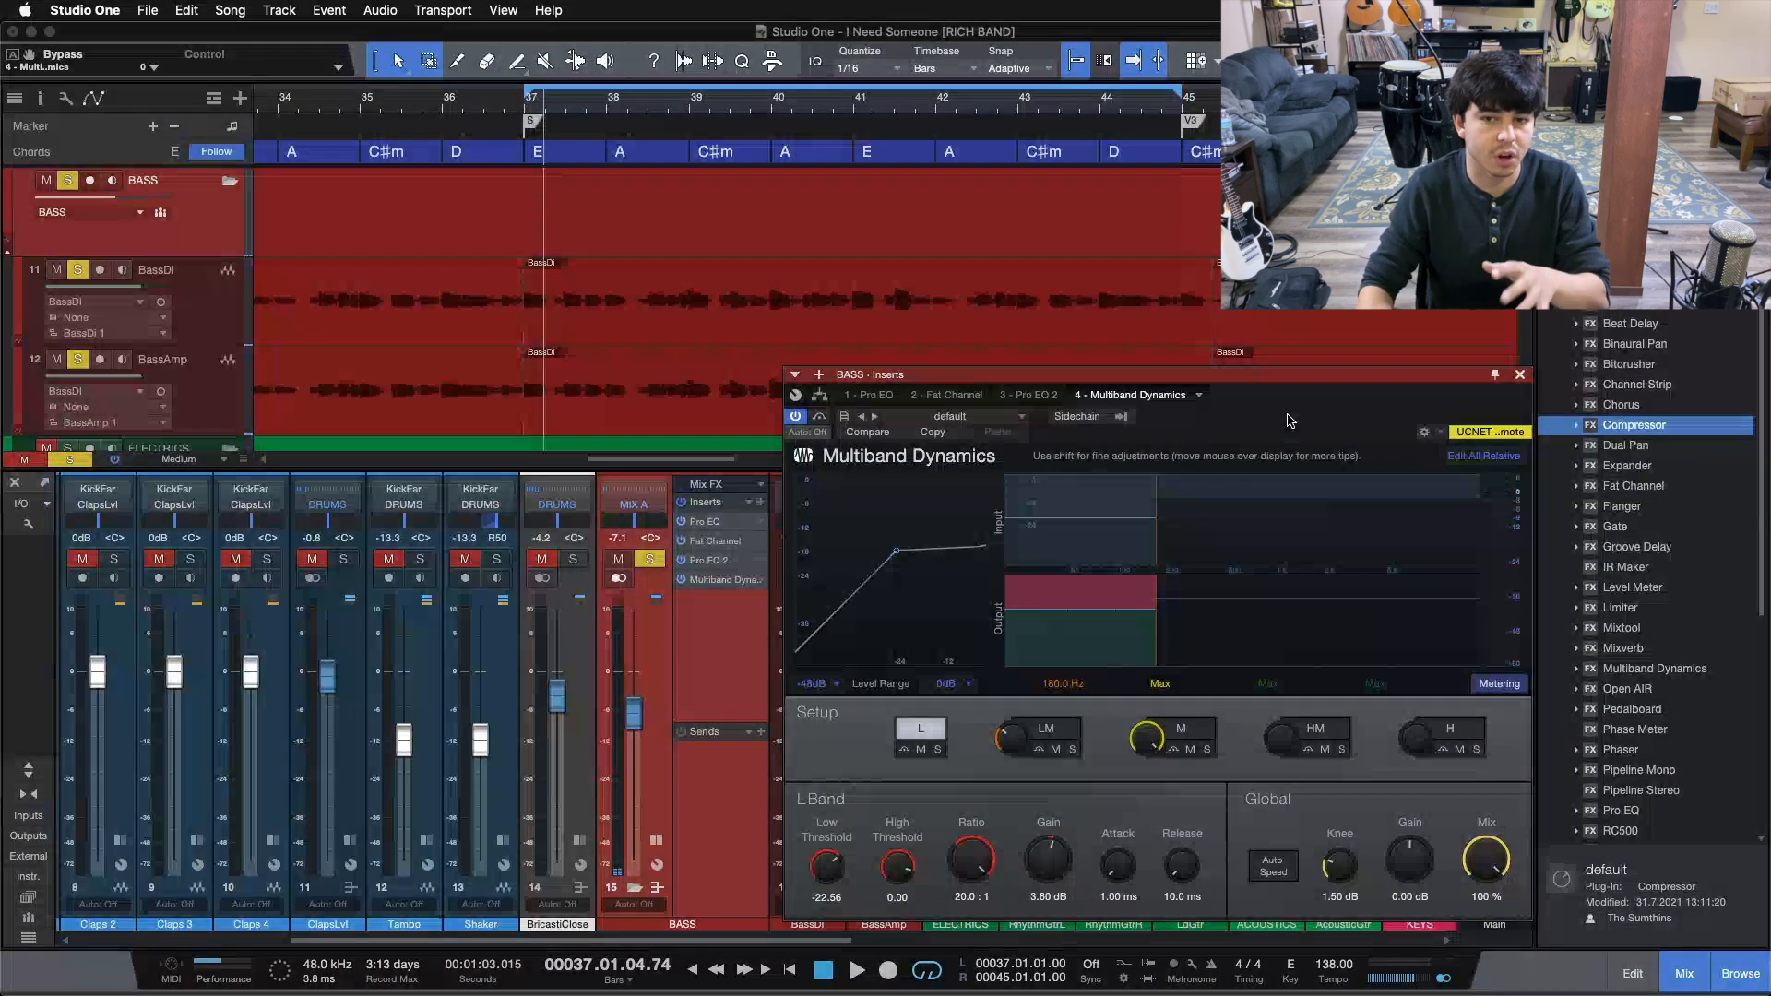
drag(1268, 374, 1423, 375)
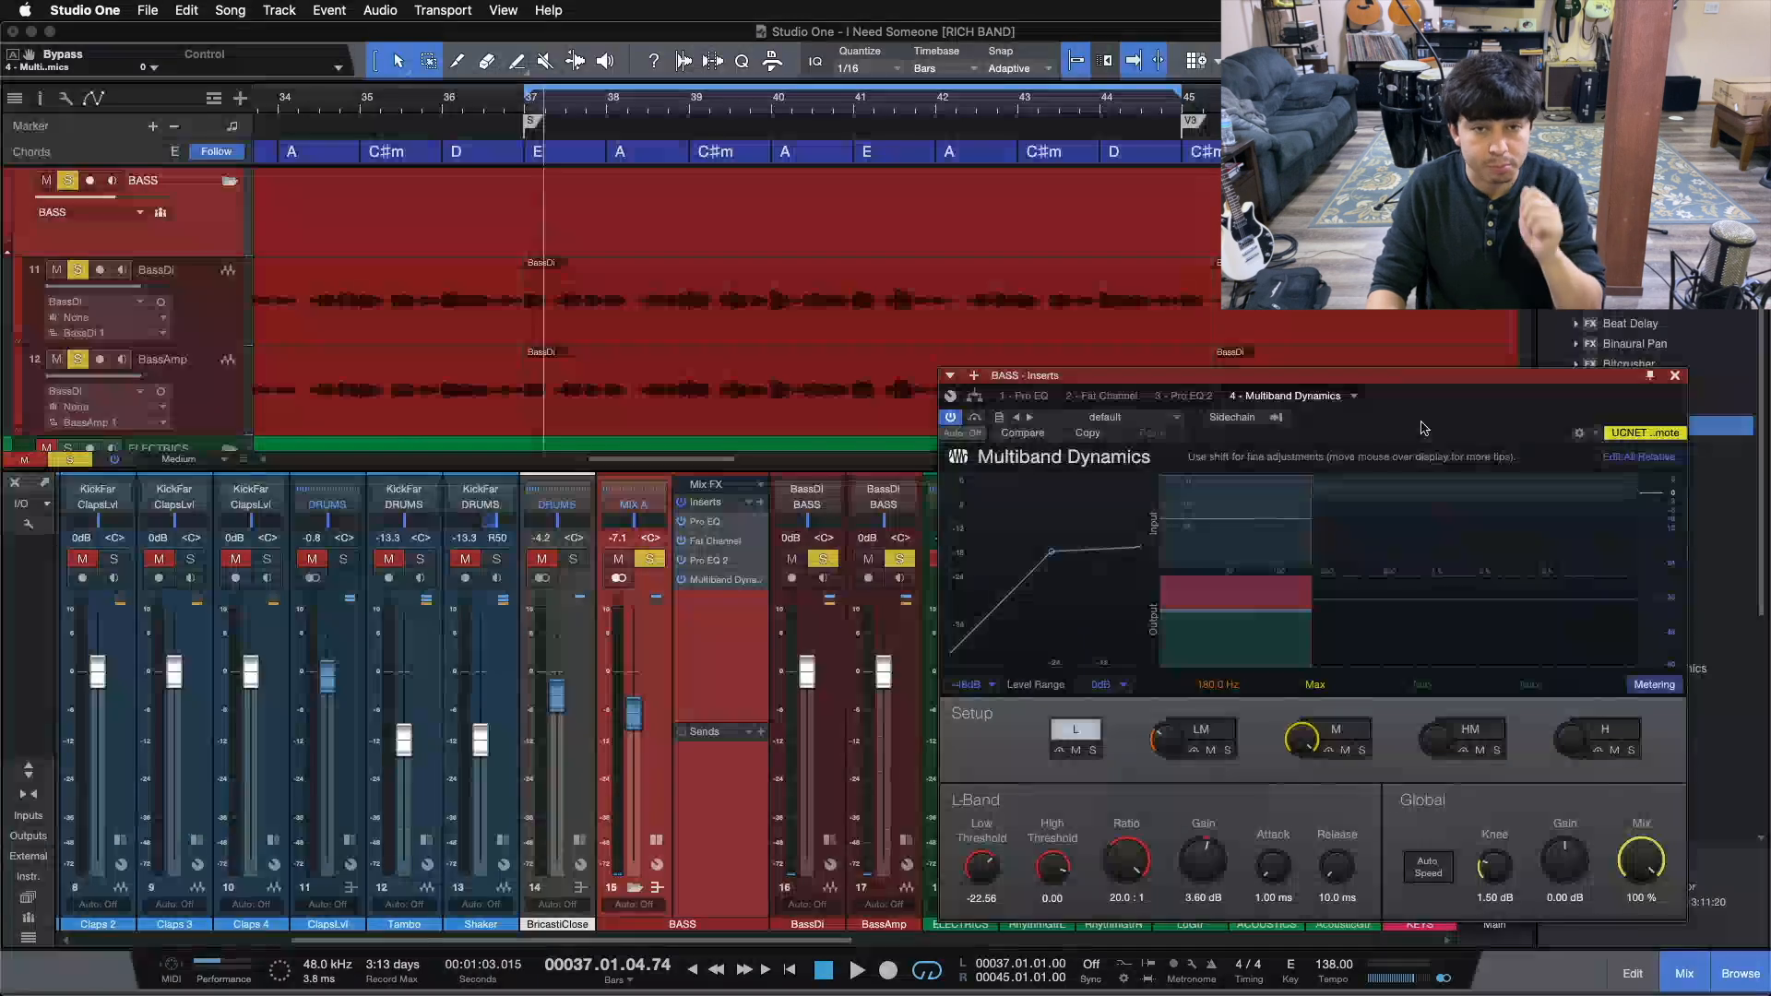